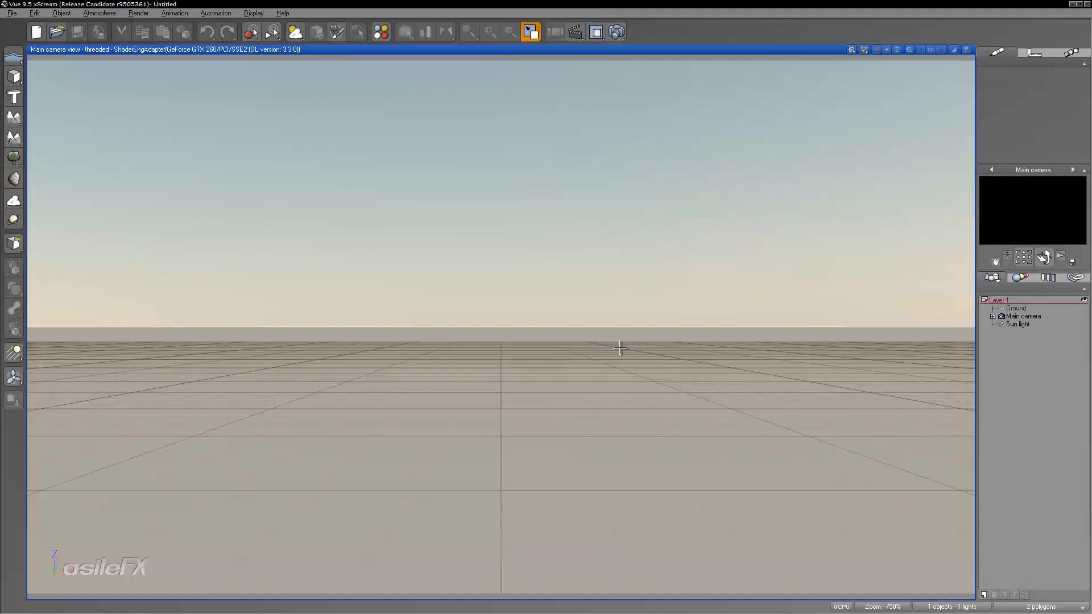
# - Add a procedural terrain to the scene and open it for editing in the Terrain Editor
pyautogui.click(8, 137)
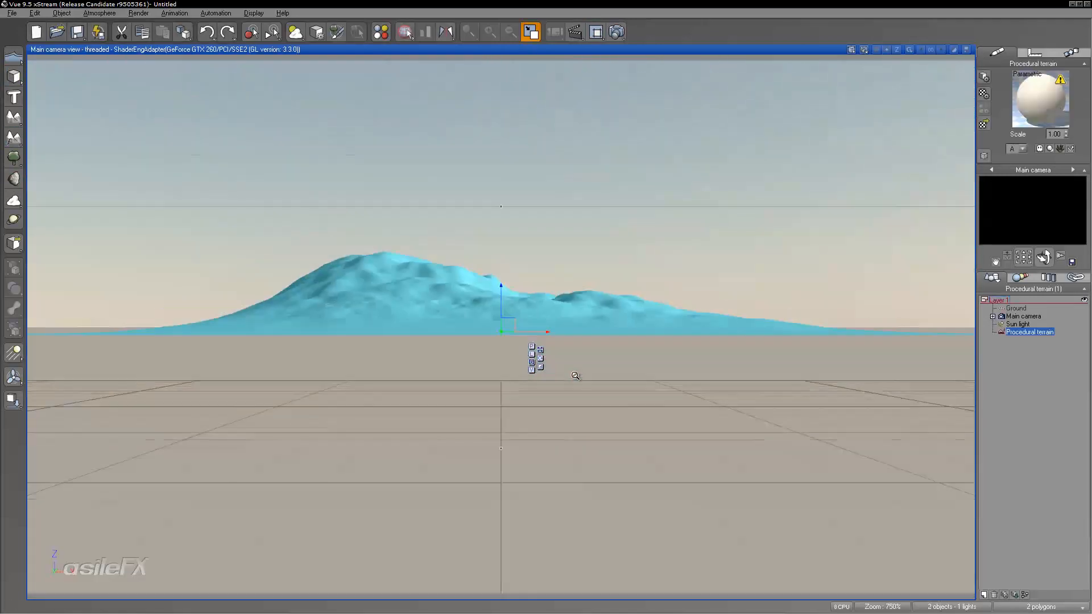
pyautogui.rightClick(375, 214)
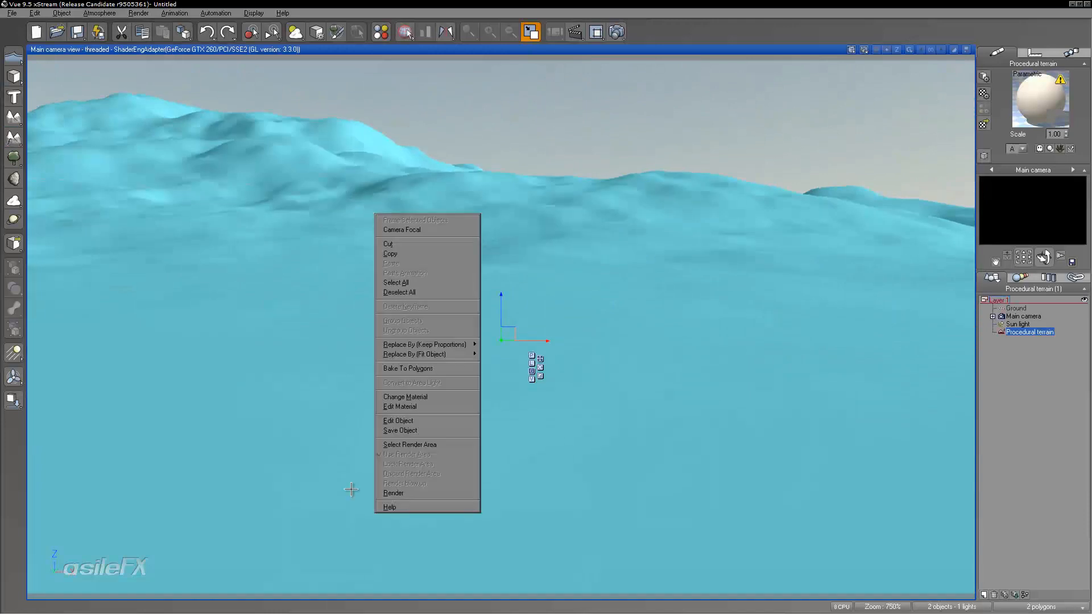
pyautogui.click(421, 422)
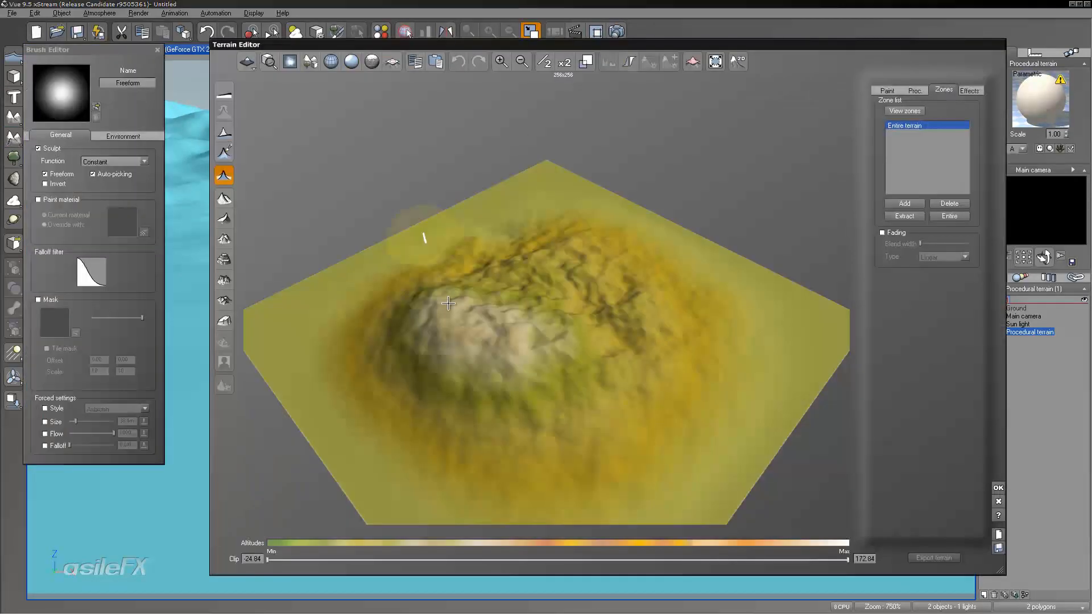
# - Turn off the edge falloff on the procedural terrain so its relief extends to the borders
pyautogui.click(912, 90)
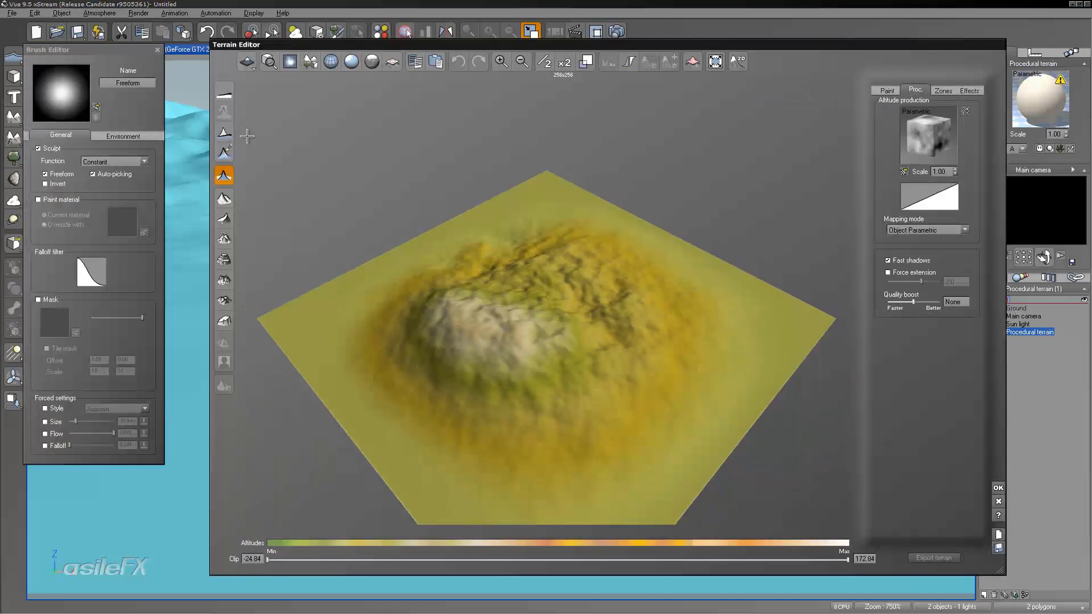
pyautogui.click(224, 176)
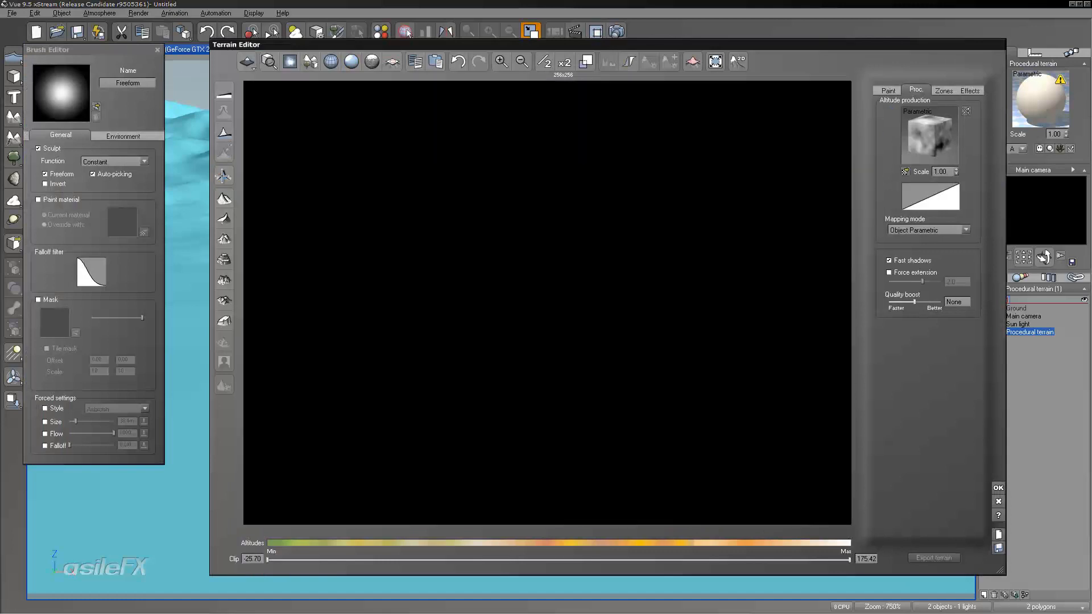
pyautogui.moveTo(650, 322); pyautogui.dragTo(144, 222, button='right')
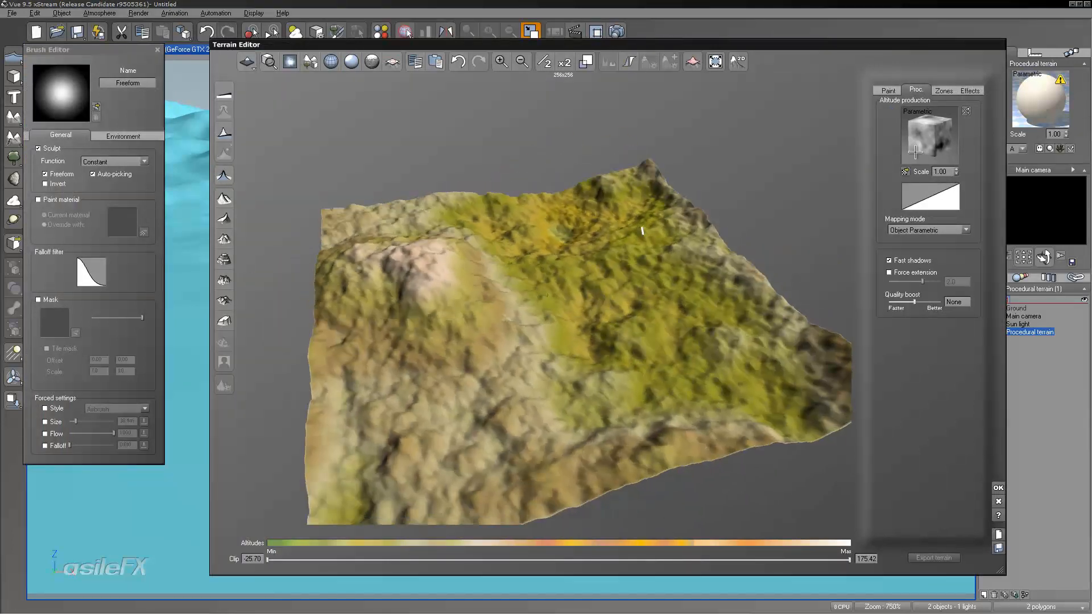
# - Open the altitude production function for editing and move the Simple Fractal node group up, away from the Altitude output
pyautogui.rightClick(922, 127)
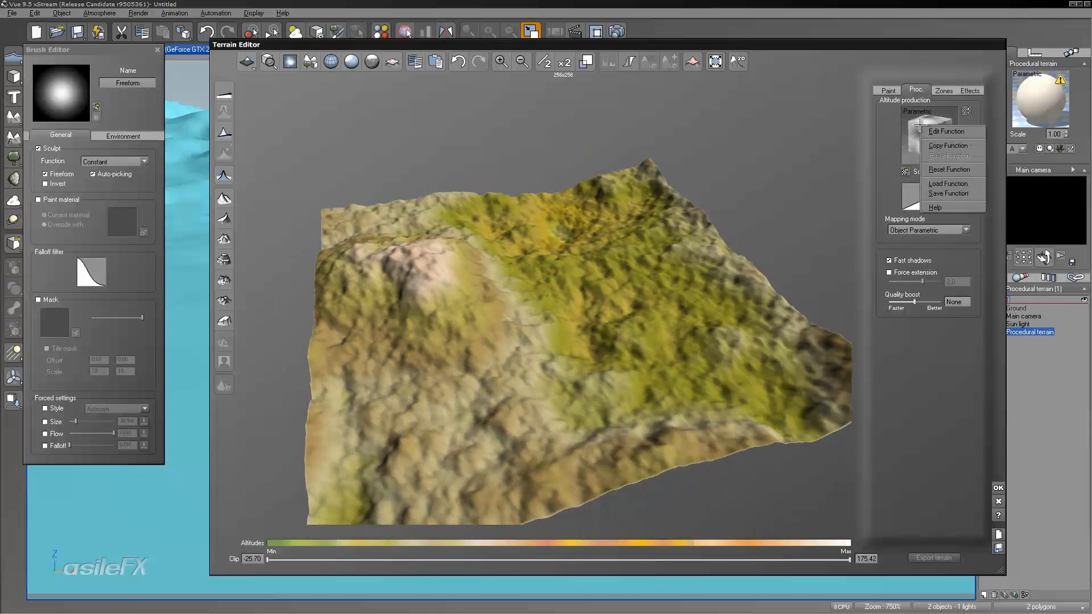
pyautogui.click(957, 130)
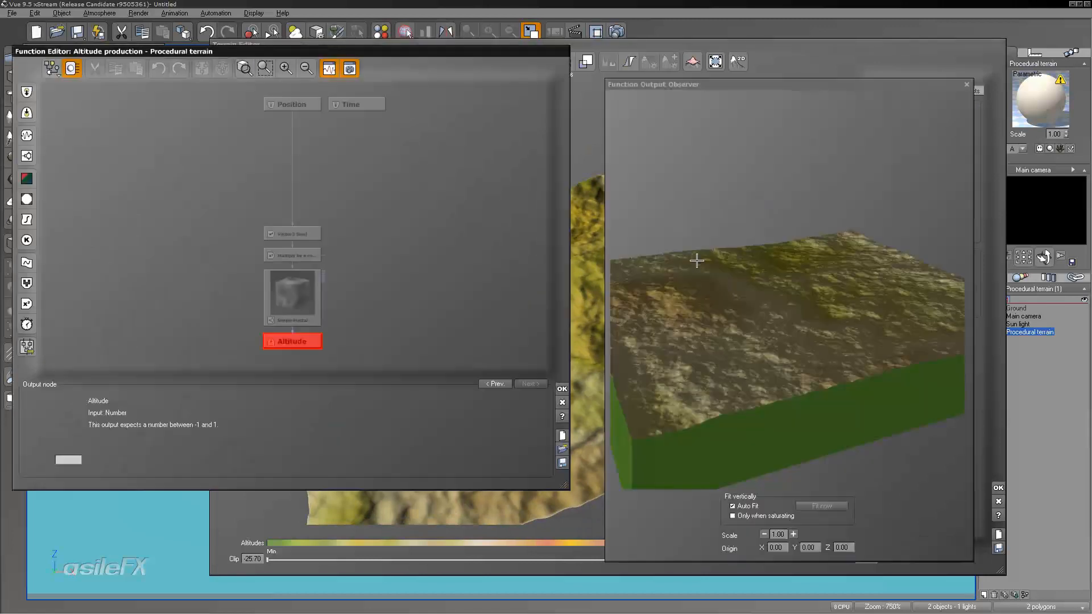
pyautogui.moveTo(780, 288); pyautogui.dragTo(745, 303)
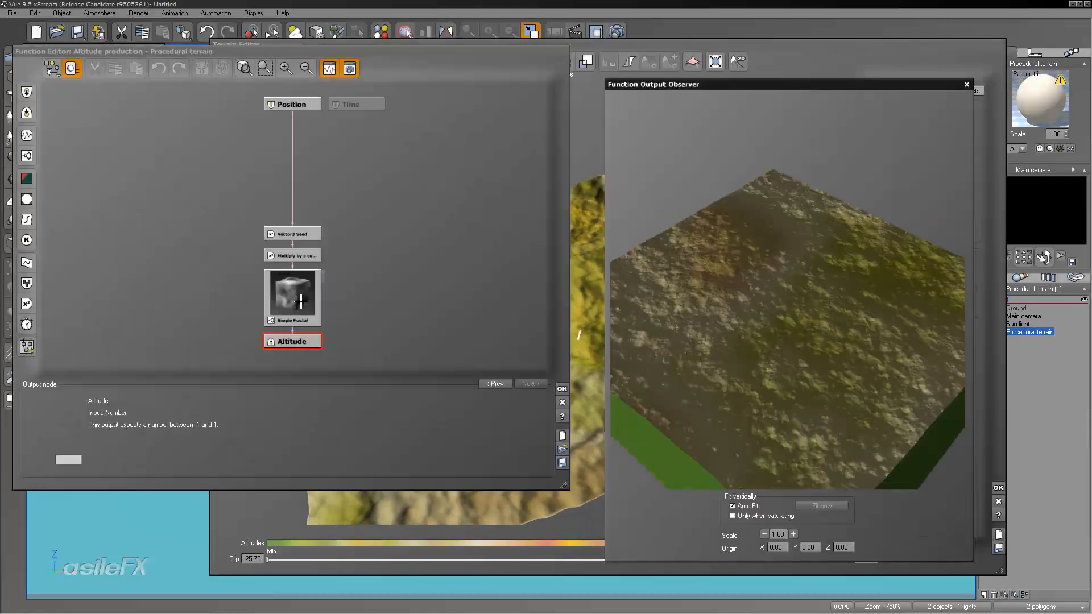
pyautogui.click(304, 164)
pyautogui.moveTo(293, 303); pyautogui.dragTo(294, 260)
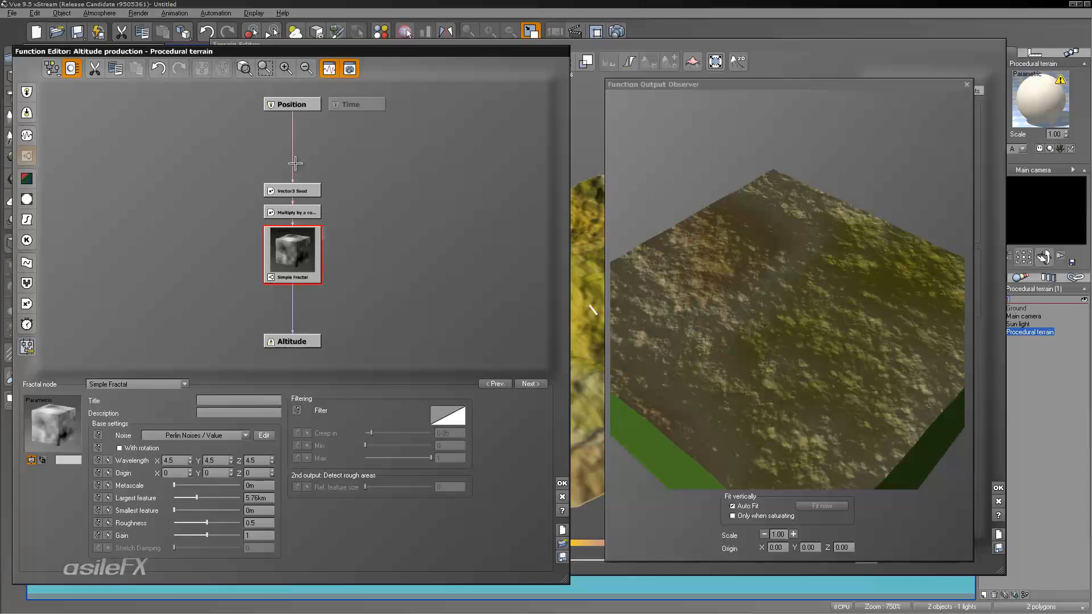
# - Change the Simple Fractal node's noise to the distributed pattern Square Samples (2D)
pyautogui.click(209, 435)
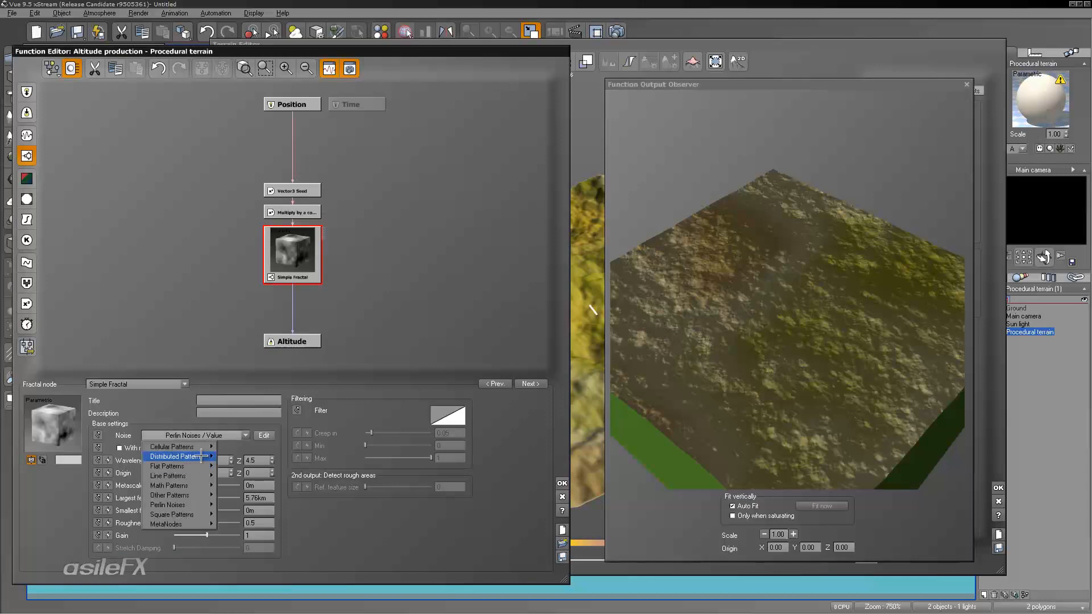
pyautogui.moveTo(202, 456)
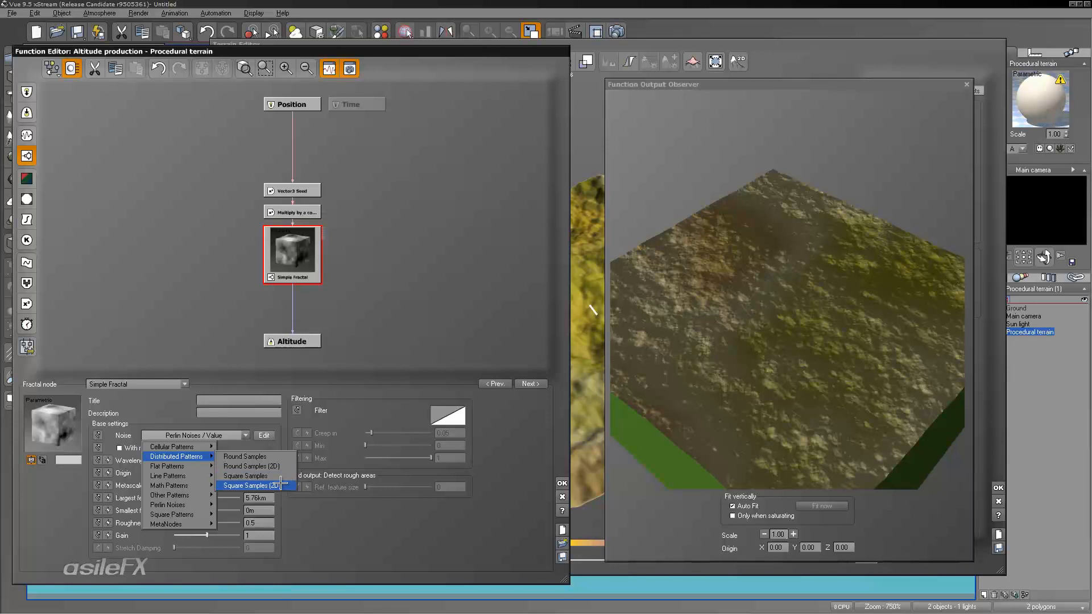
pyautogui.click(282, 484)
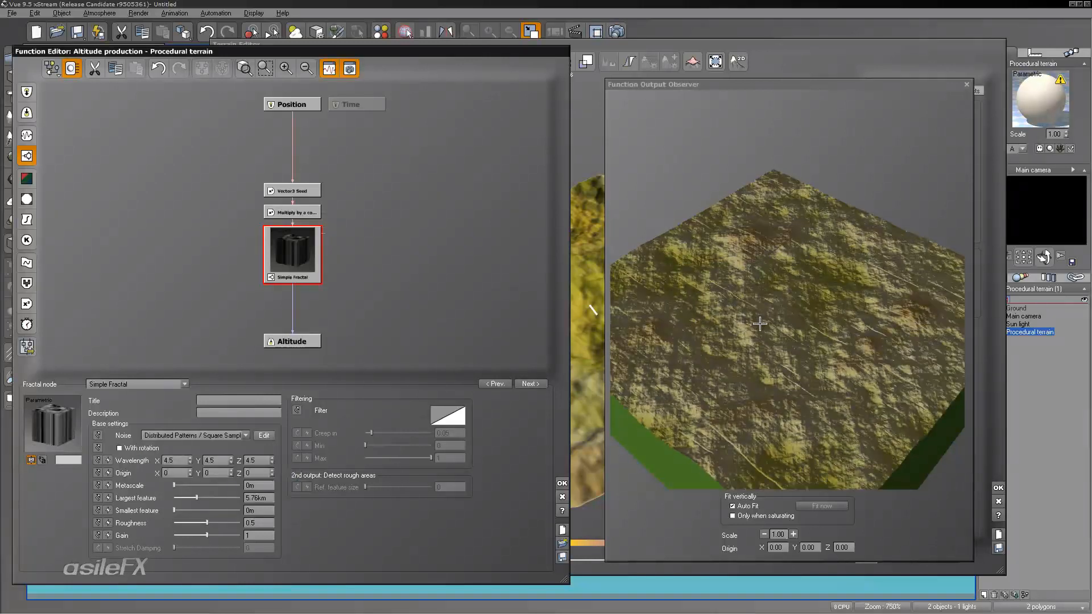
# - Examine the square-sample pattern from several angles in the output preview, ending at a preview scale of 2.00
pyautogui.moveTo(755, 326); pyautogui.dragTo(746, 329, button='right')
pyautogui.click(794, 534)
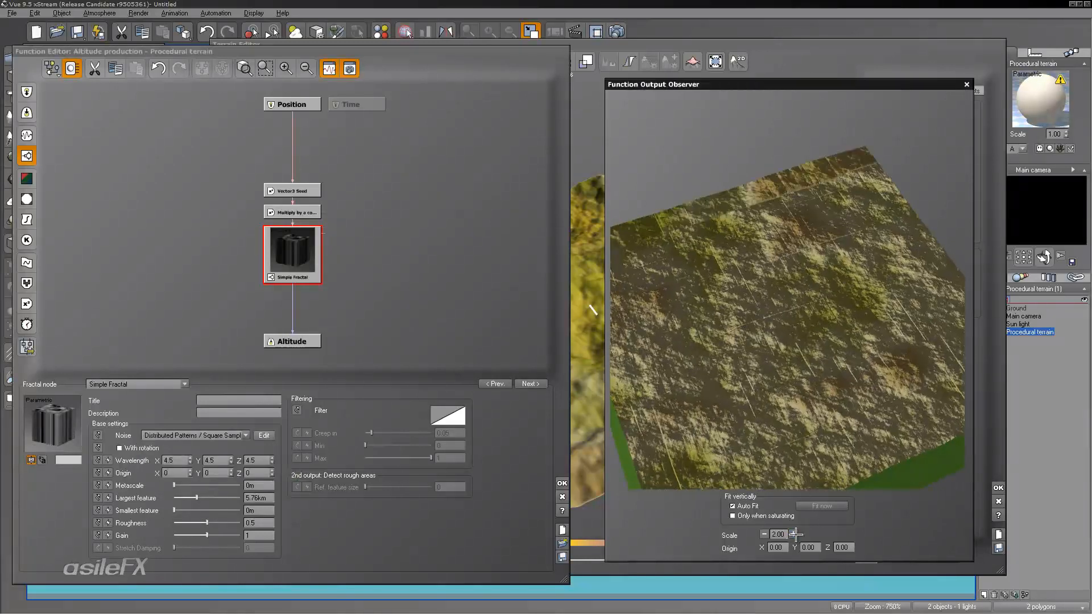
pyautogui.click(794, 535)
pyautogui.moveTo(799, 352)
pyautogui.mouseDown(button='right')
pyautogui.moveTo(824, 348)
pyautogui.moveTo(813, 356)
pyautogui.mouseUp(button='right')
pyautogui.click(763, 534)
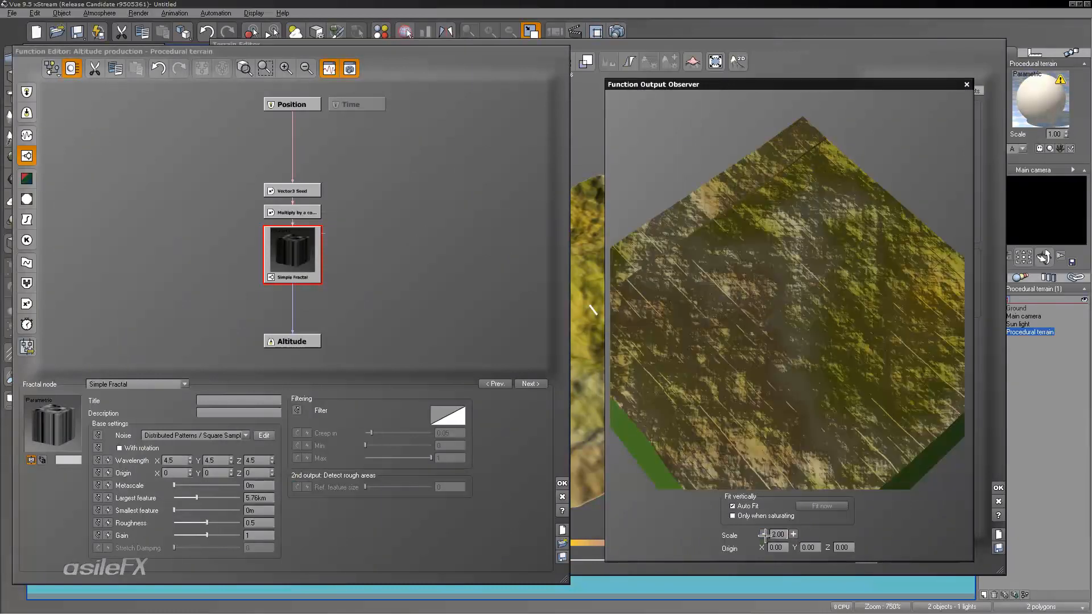
pyautogui.moveTo(775, 312); pyautogui.dragTo(746, 340, button='right')
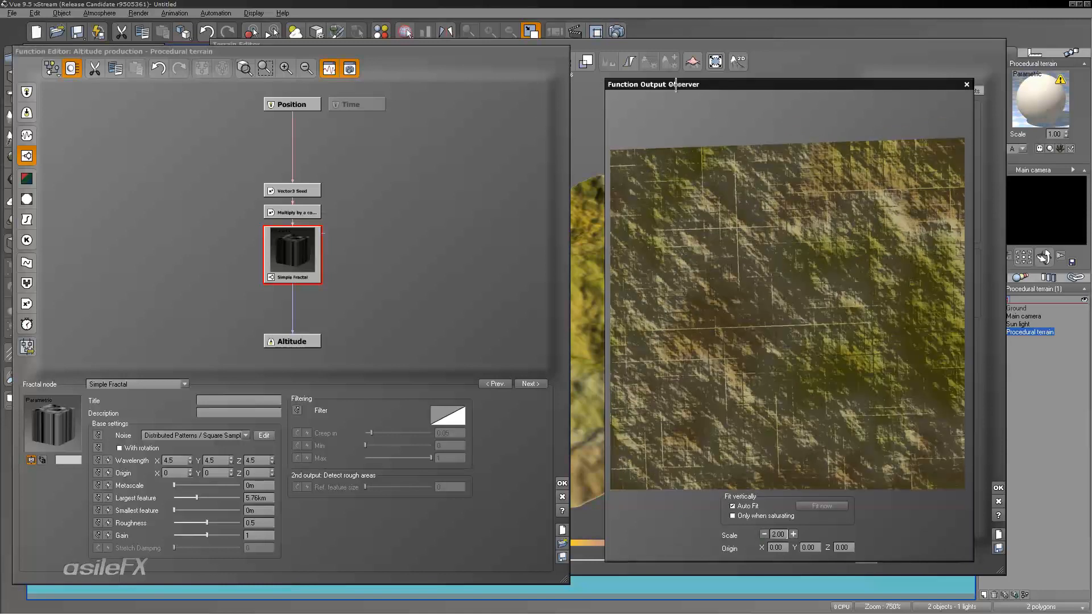
# - Reposition the Function Output Observer beside the node graph, then close and reopen it
pyautogui.moveTo(673, 84); pyautogui.dragTo(666, 69)
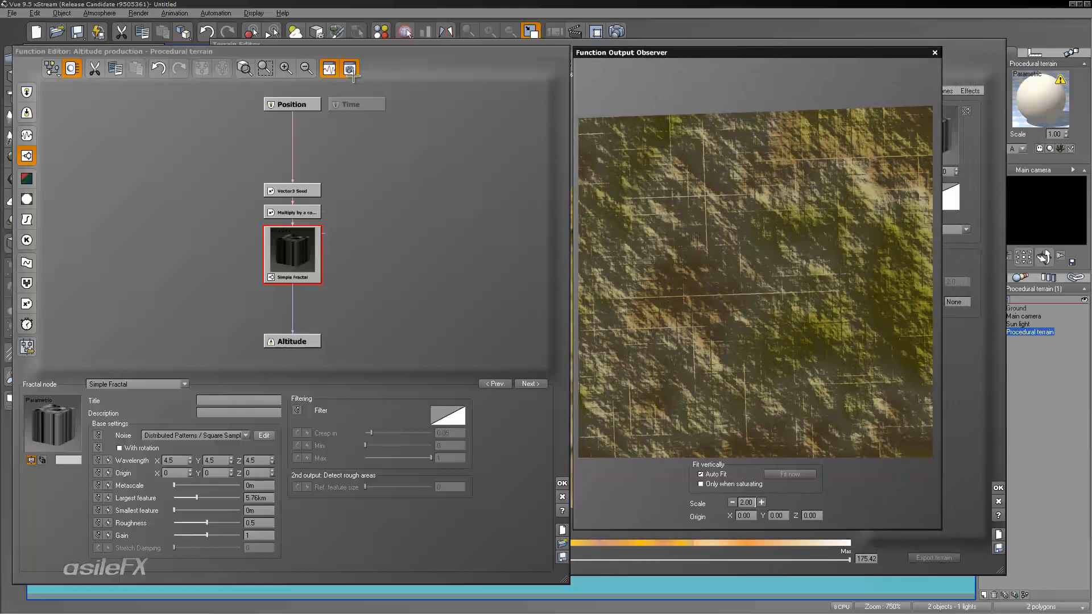
pyautogui.click(349, 67)
pyautogui.click(351, 68)
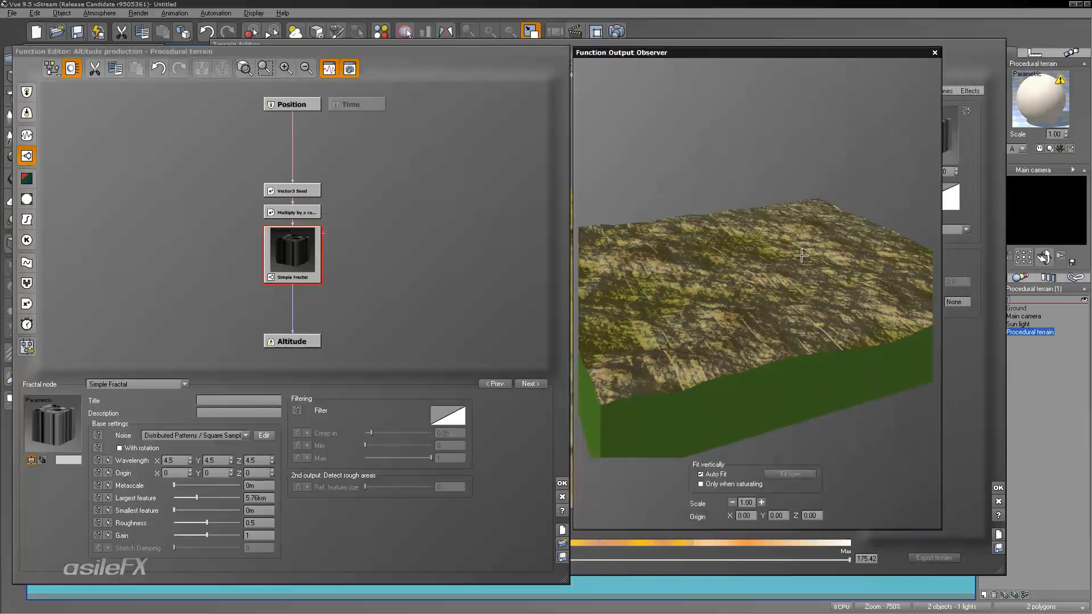
# - Reopen the Function Node Preview, check the Simple Fractal node's curves against the terrain preview, and close it
pyautogui.moveTo(1091, 291); pyautogui.dragTo(495, 128)
pyautogui.click(328, 71)
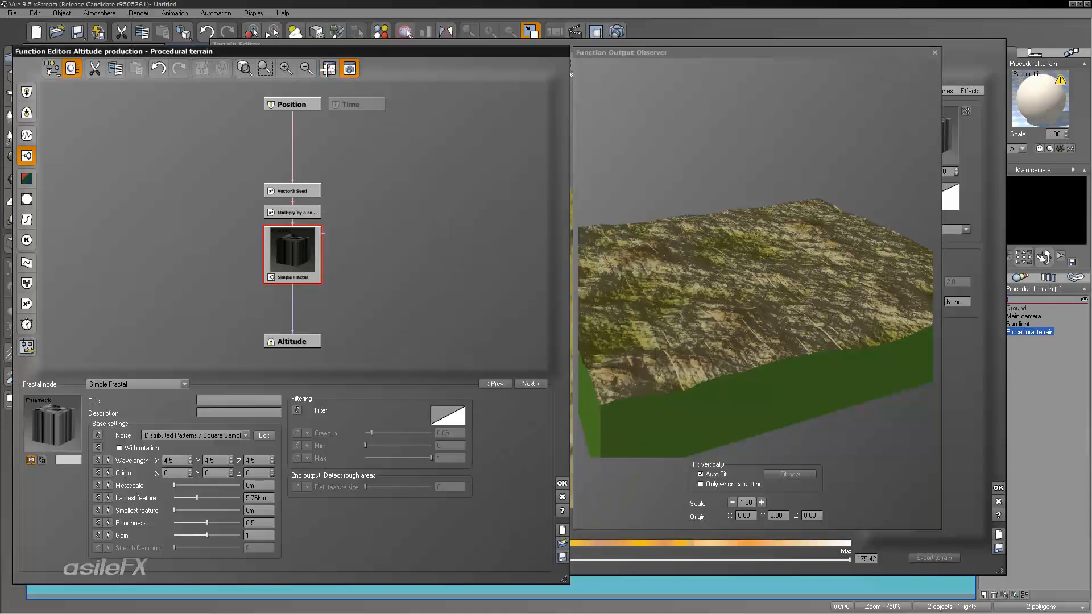
pyautogui.click(328, 71)
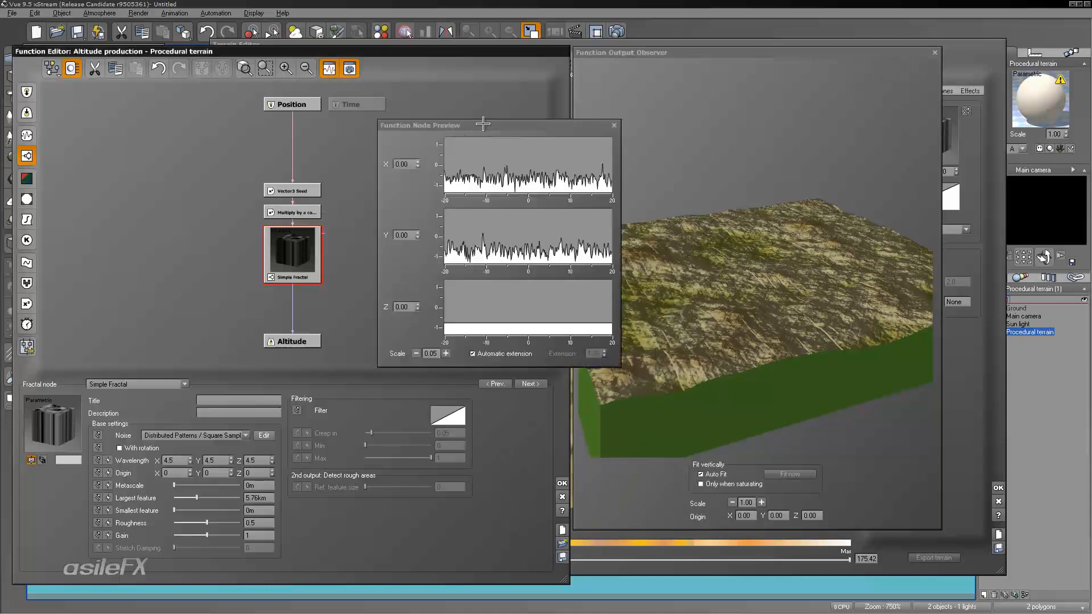
pyautogui.moveTo(482, 124); pyautogui.dragTo(1091, 244)
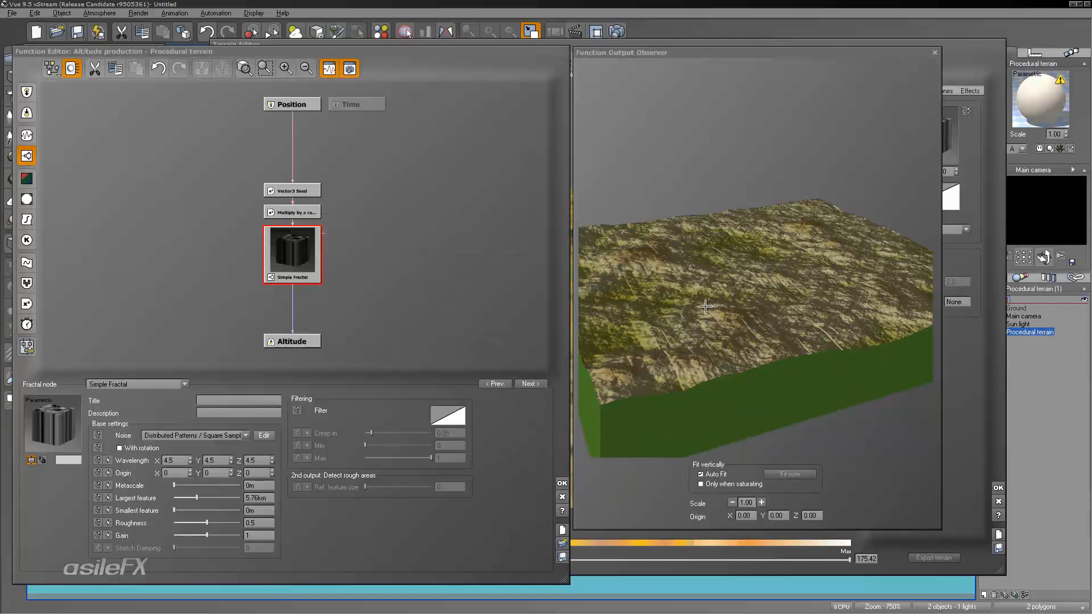
pyautogui.moveTo(704, 307); pyautogui.dragTo(867, 425)
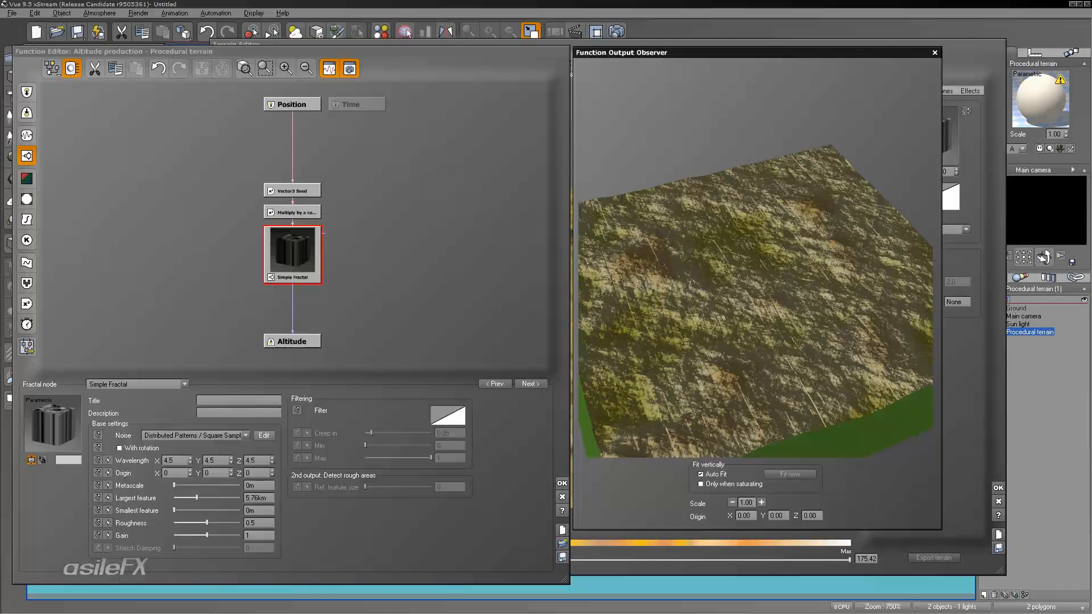
pyautogui.moveTo(1091, 239); pyautogui.dragTo(771, 209)
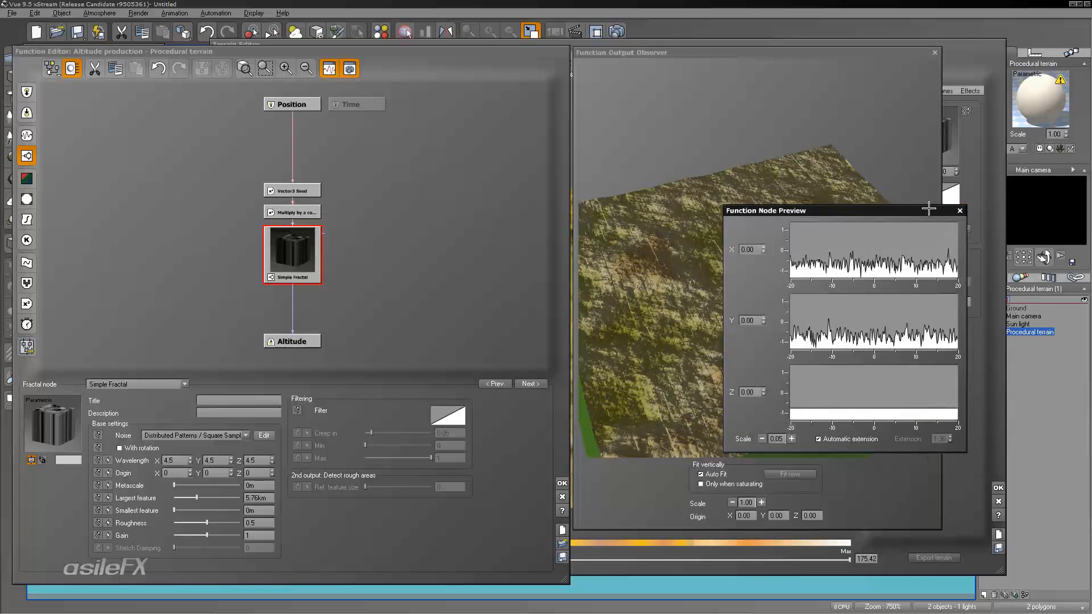
pyautogui.click(959, 211)
# - Turn off Only when saturating for the vertical auto fit of the terrain output preview
pyautogui.moveTo(892, 281); pyautogui.dragTo(831, 293)
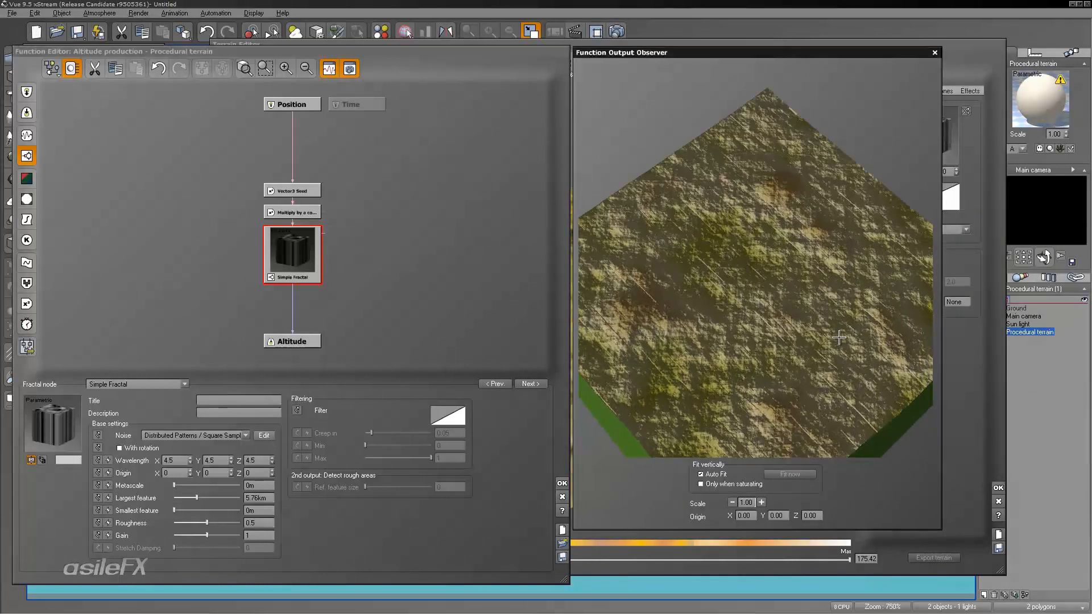
pyautogui.moveTo(746, 255); pyautogui.dragTo(749, 283)
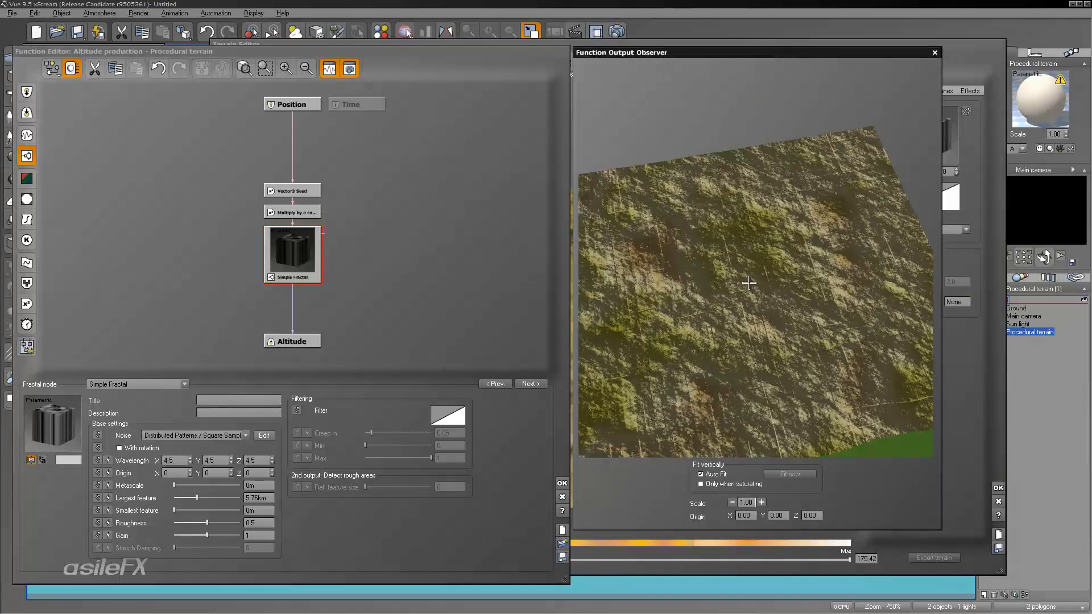
pyautogui.click(730, 484)
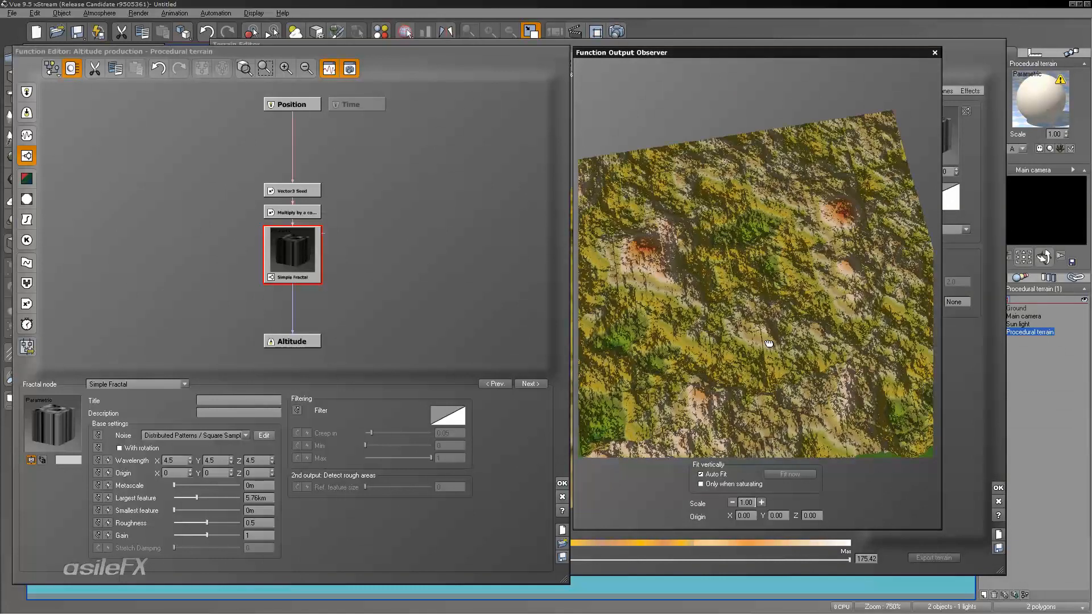
# - Inspect the vertically fitted terrain from several angles at a preview scale of 2.00
pyautogui.moveTo(769, 343); pyautogui.dragTo(715, 351)
pyautogui.click(761, 502)
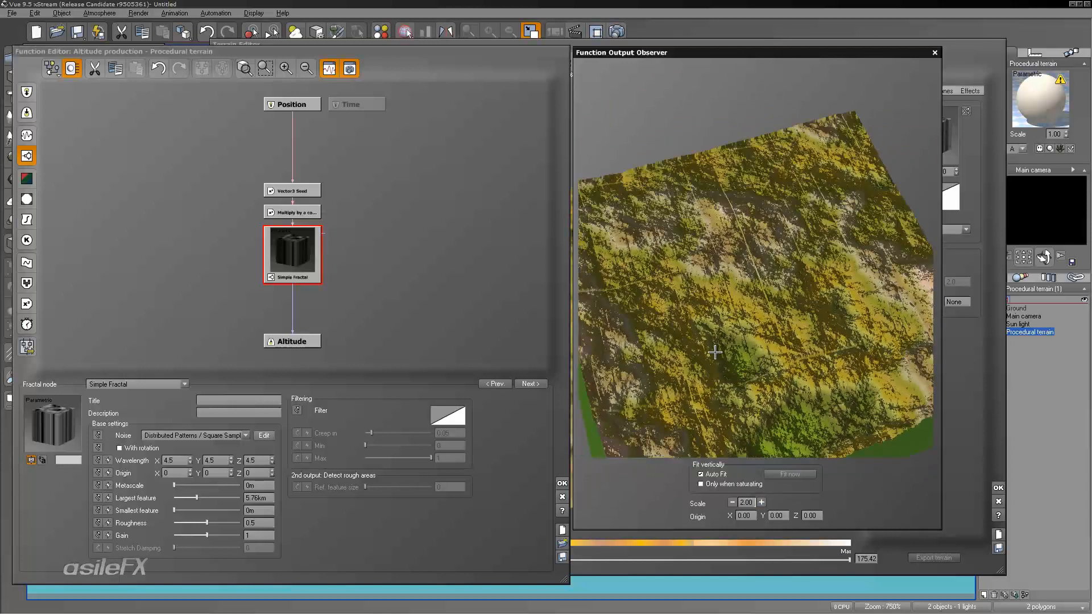
pyautogui.moveTo(768, 327); pyautogui.dragTo(801, 312)
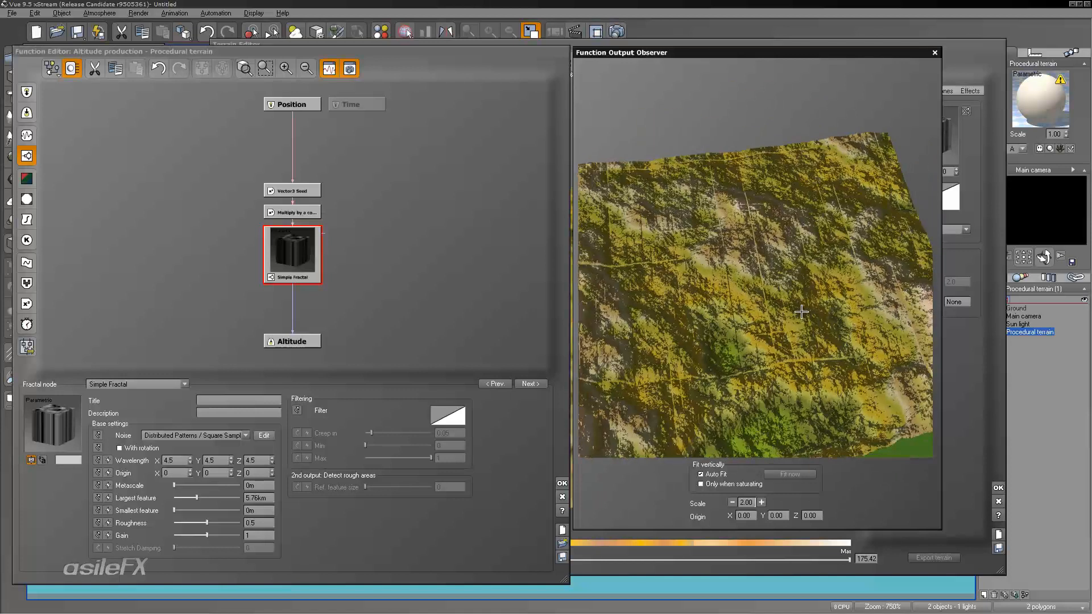
pyautogui.moveTo(801, 312); pyautogui.dragTo(821, 314)
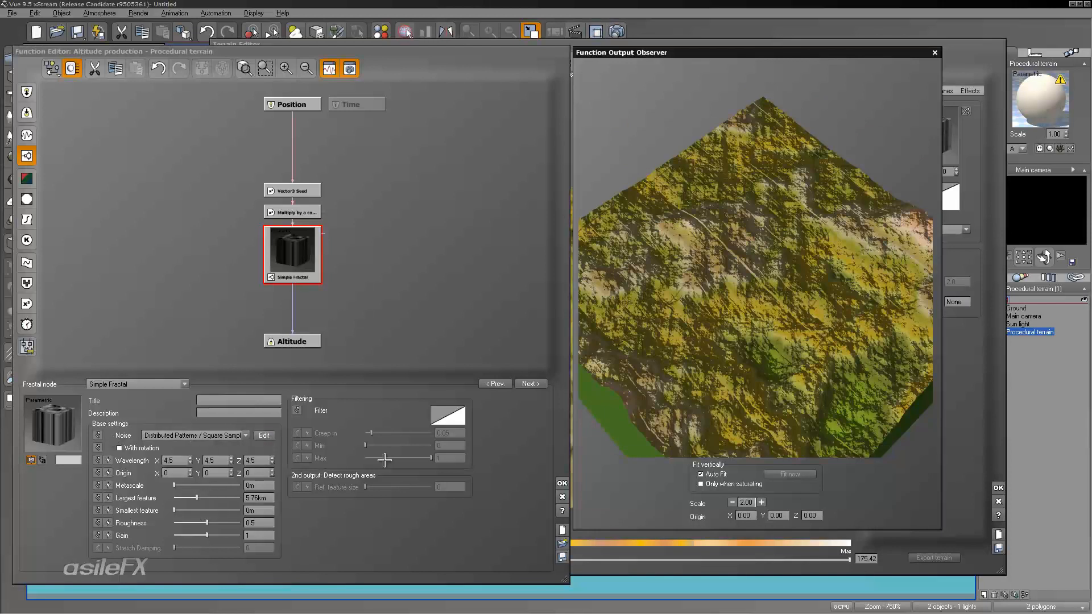
# - Enable Find maximums and Random altitudes in the Square Samples (2D) noise options
pyautogui.click(265, 435)
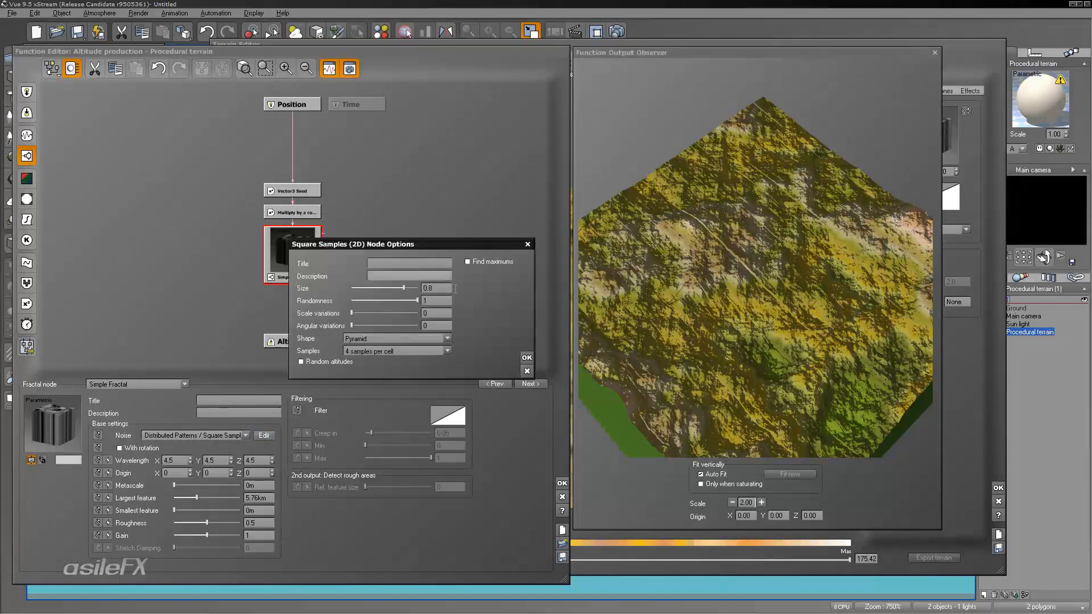
pyautogui.click(484, 262)
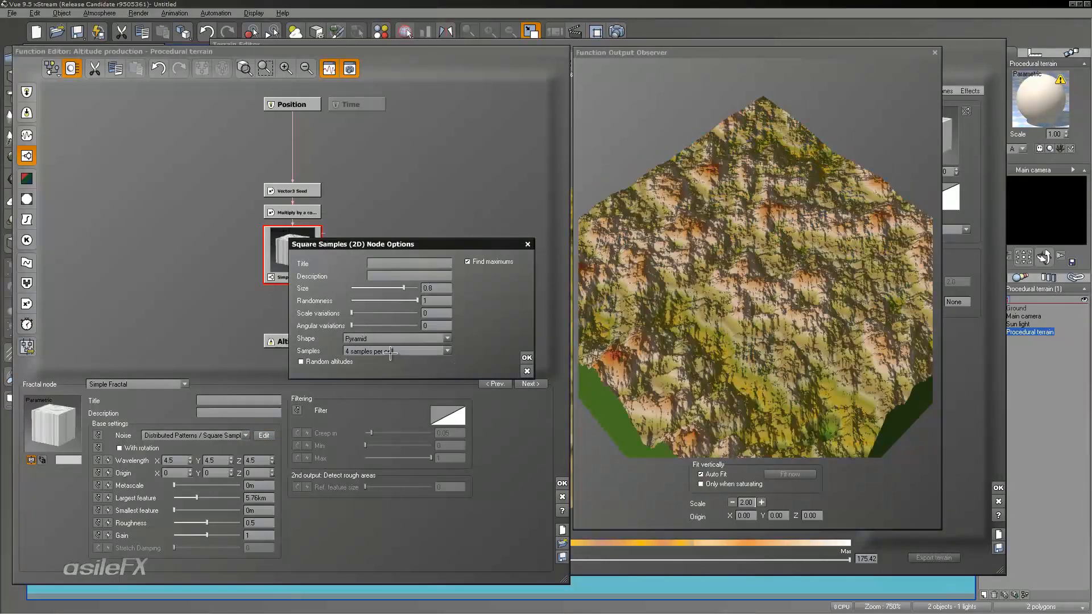
pyautogui.click(341, 362)
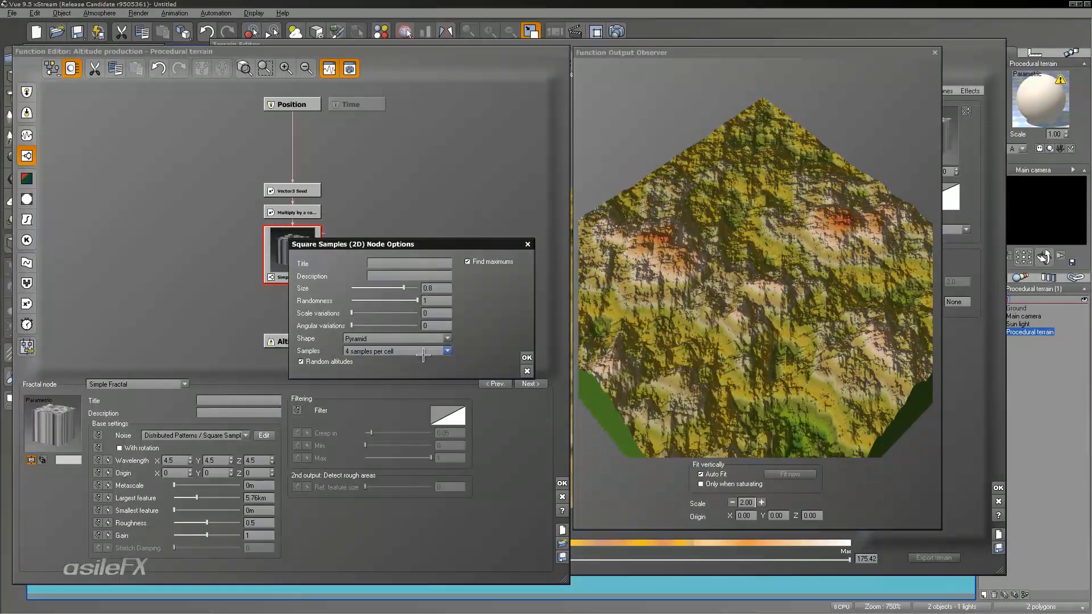
# - Examine the effect of the noise options on the terrain at preview scales of 1.00 and 4.00
pyautogui.moveTo(786, 336); pyautogui.dragTo(767, 315)
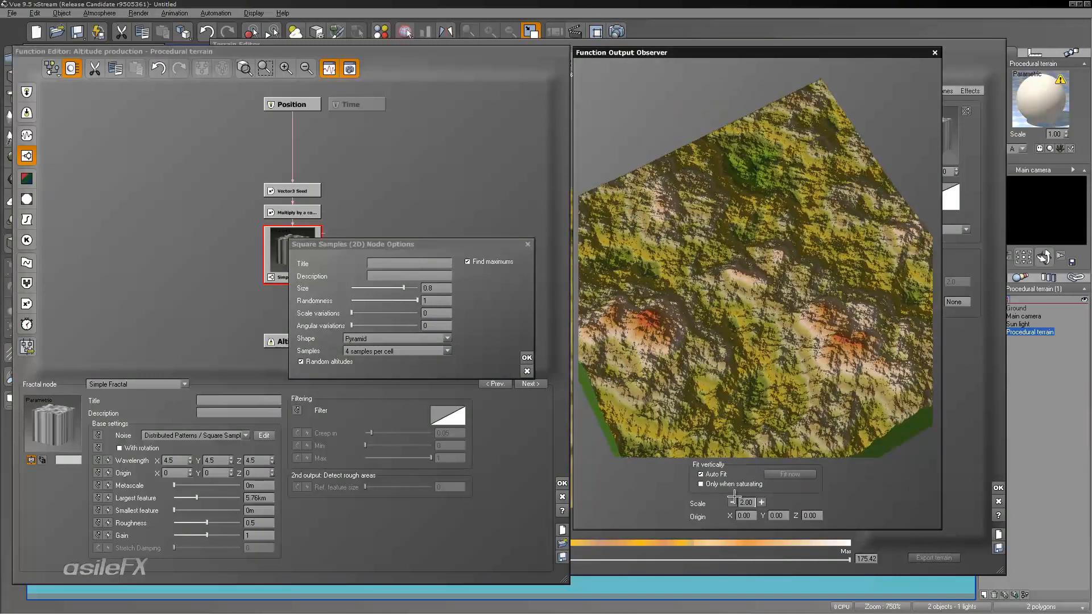
pyautogui.click(732, 502)
pyautogui.moveTo(747, 263); pyautogui.dragTo(790, 371)
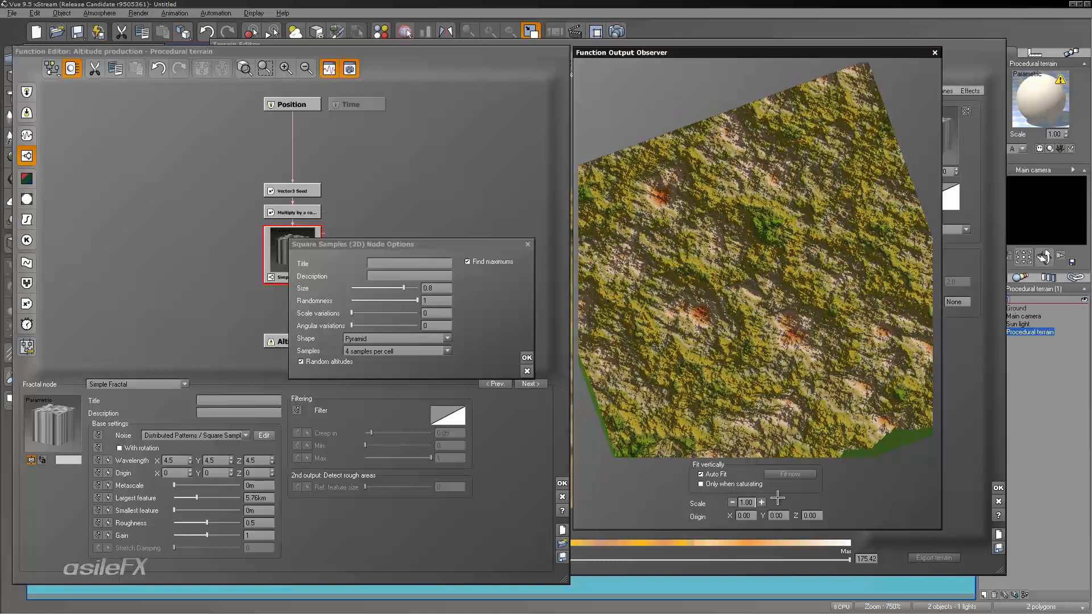
pyautogui.click(760, 502)
pyautogui.click(761, 502)
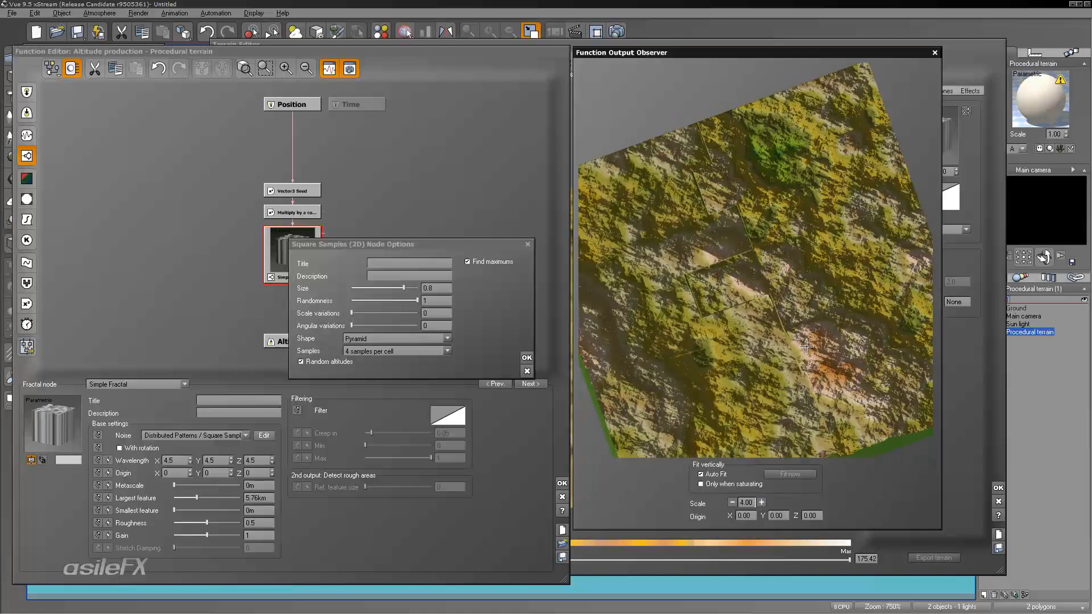
# - Reduce the Square Samples size to about 0.34 and change its shape to Round pyramid
pyautogui.moveTo(785, 325); pyautogui.dragTo(701, 240)
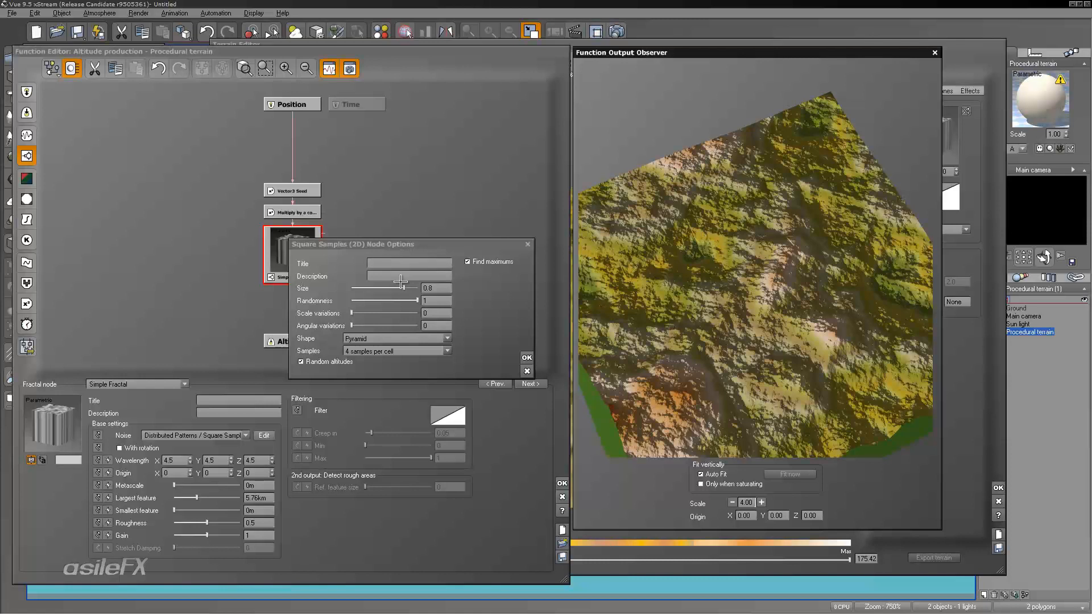
pyautogui.moveTo(408, 287); pyautogui.dragTo(374, 285)
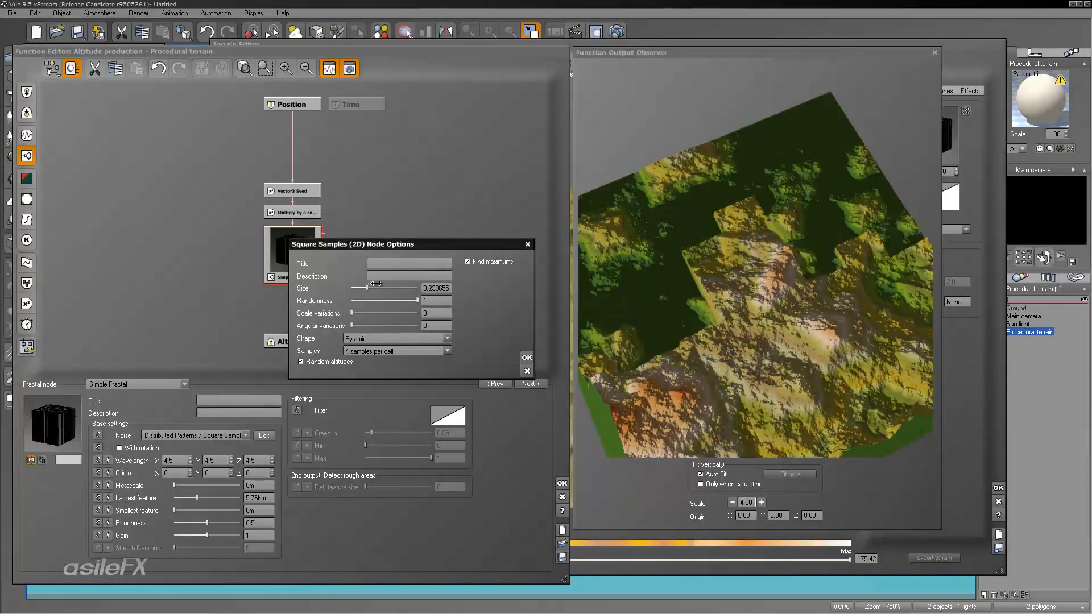
pyautogui.click(378, 339)
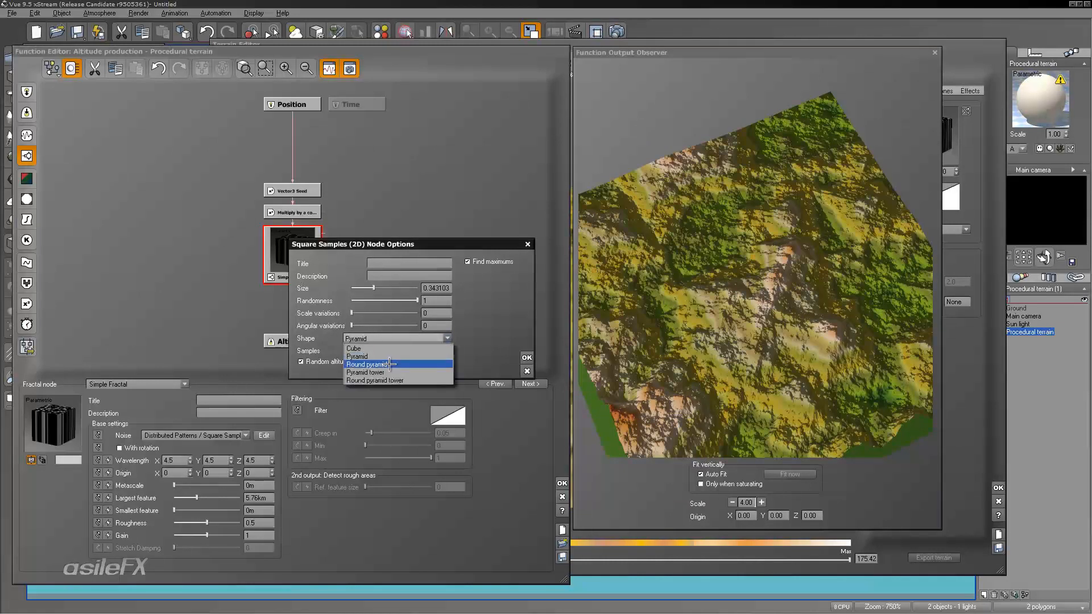
pyautogui.click(388, 364)
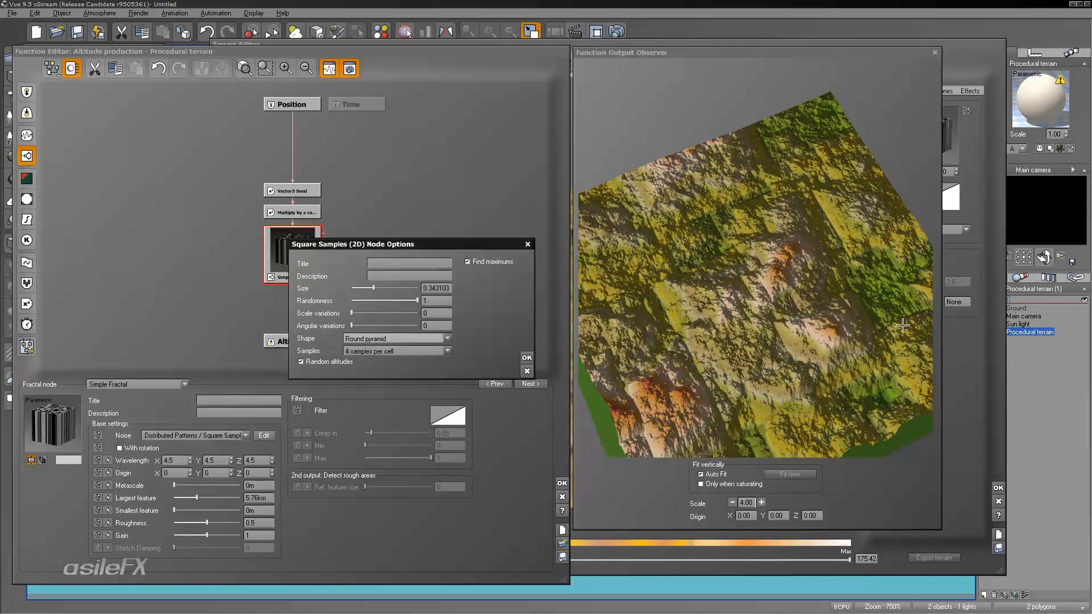
pyautogui.moveTo(902, 326); pyautogui.dragTo(858, 326)
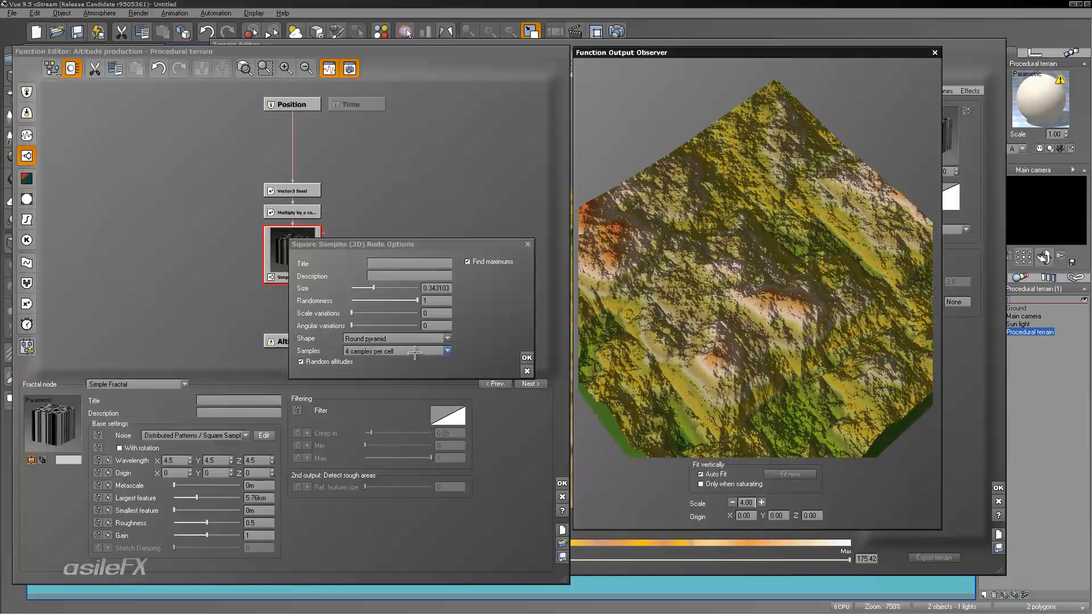
# - Set the noise's scale variations to about 0.52, angular variations to about 0.76 and randomness to about 0.84
pyautogui.moveTo(362, 314); pyautogui.dragTo(404, 326)
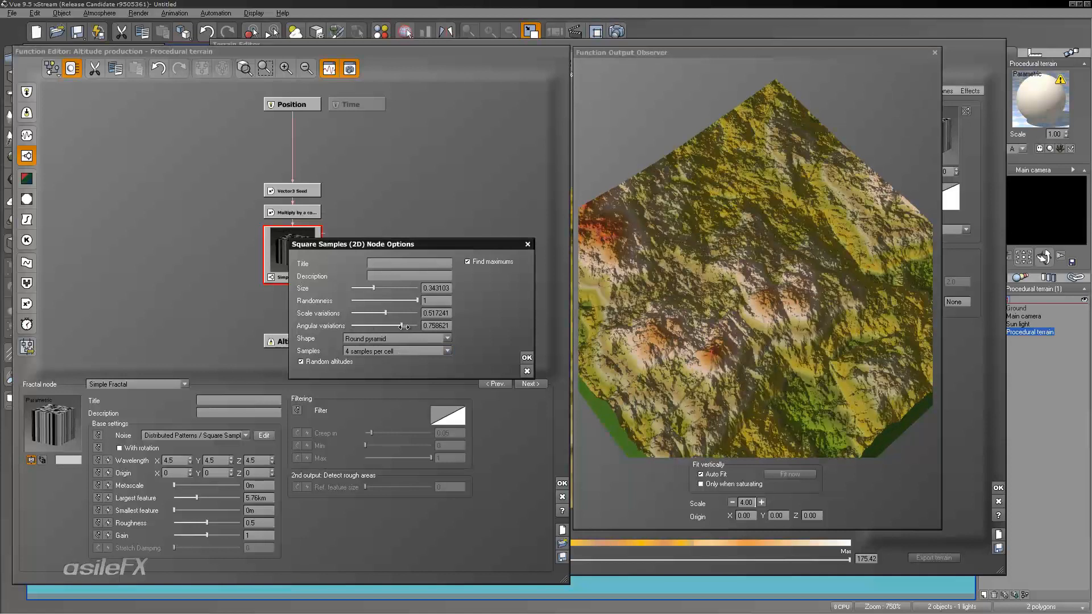
pyautogui.moveTo(840, 280); pyautogui.dragTo(778, 301)
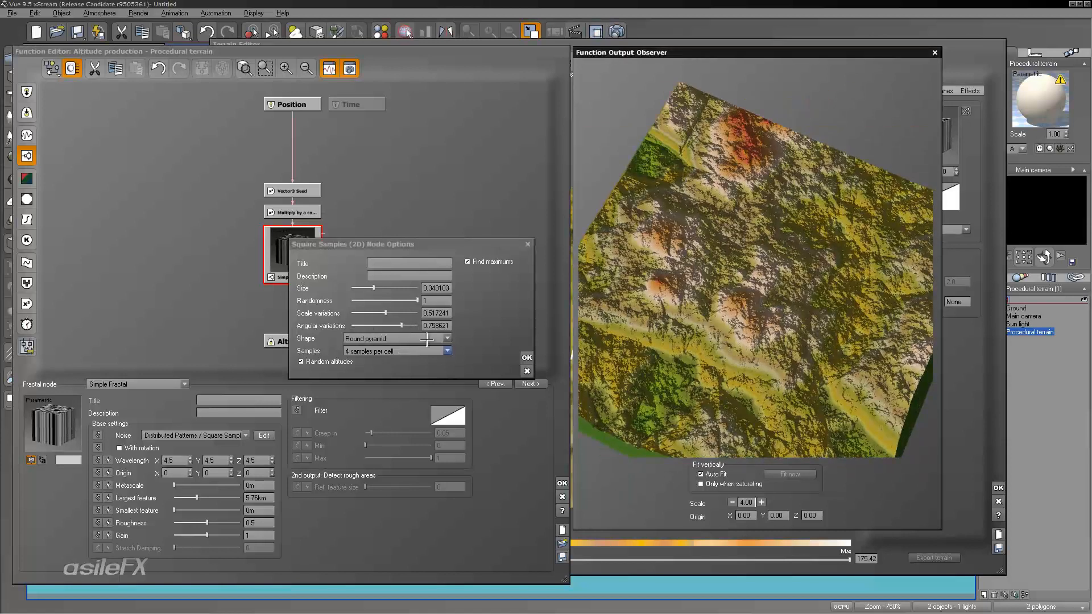
pyautogui.moveTo(416, 300); pyautogui.dragTo(402, 298)
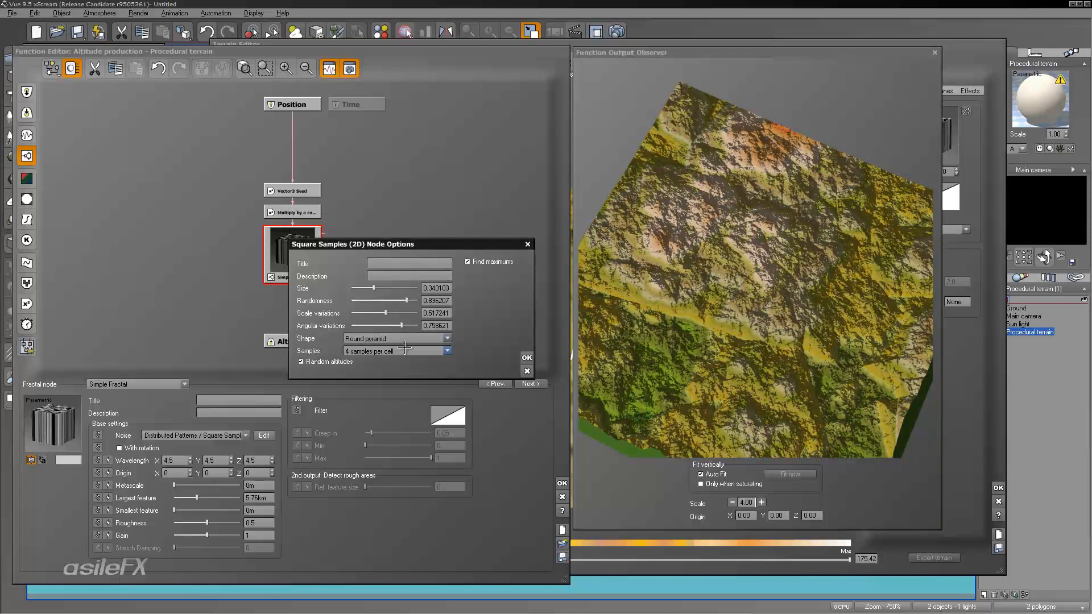
# - Set the Square Samples noise to 0 to 3 samples per cell and view the terrain from other angles
pyautogui.click(404, 350)
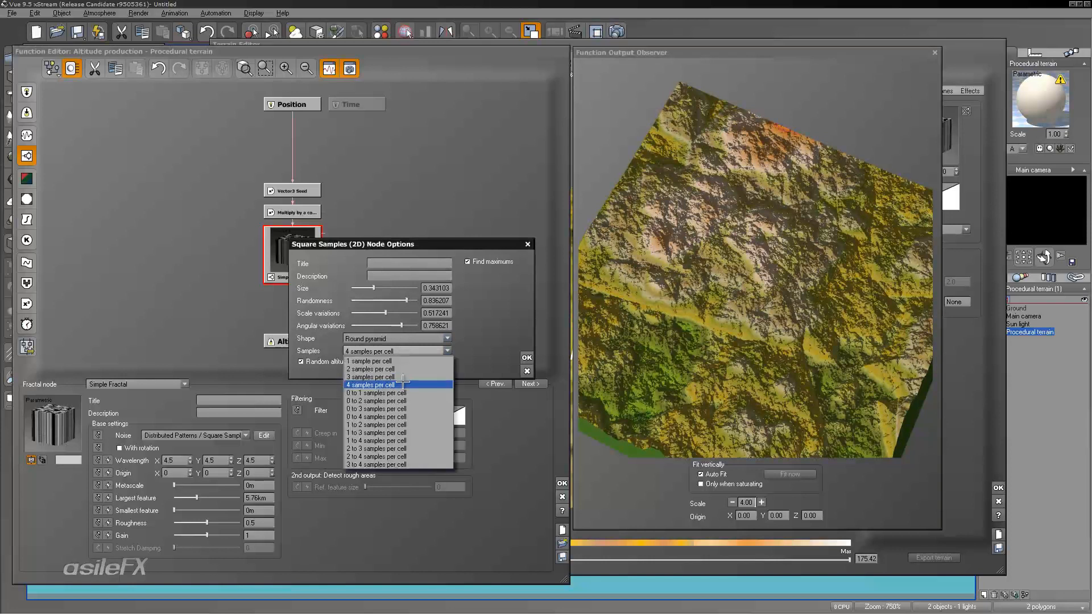
pyautogui.click(376, 409)
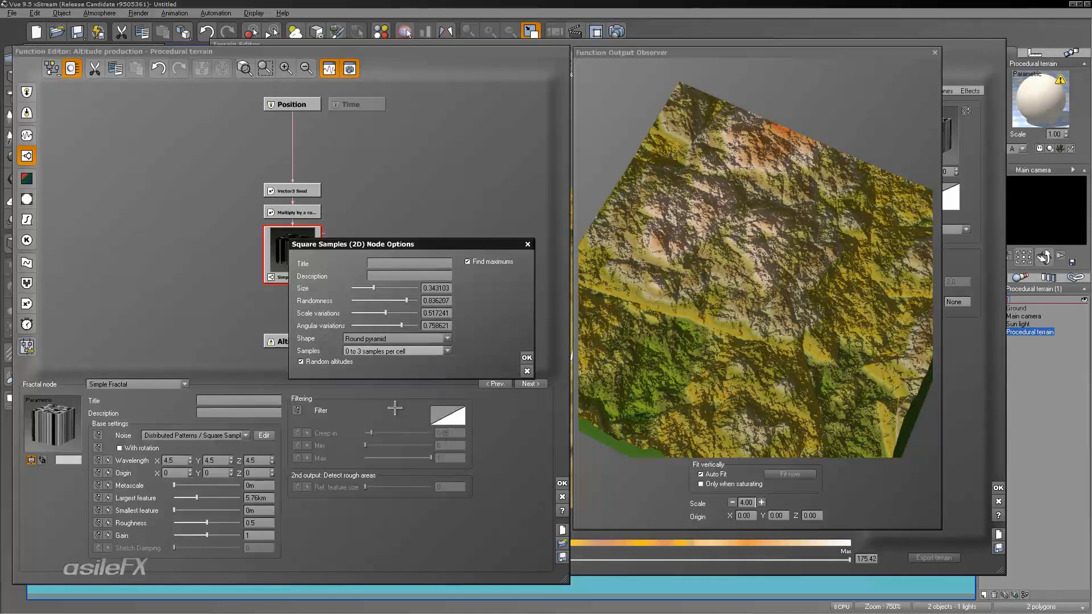
pyautogui.moveTo(743, 329); pyautogui.dragTo(740, 304)
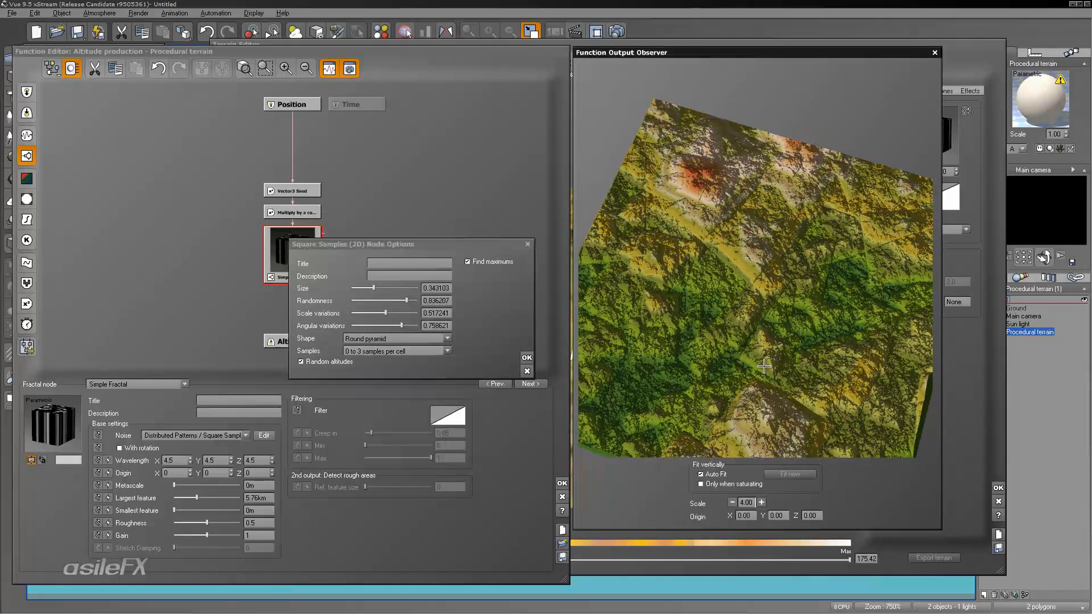
pyautogui.moveTo(762, 366); pyautogui.dragTo(843, 352)
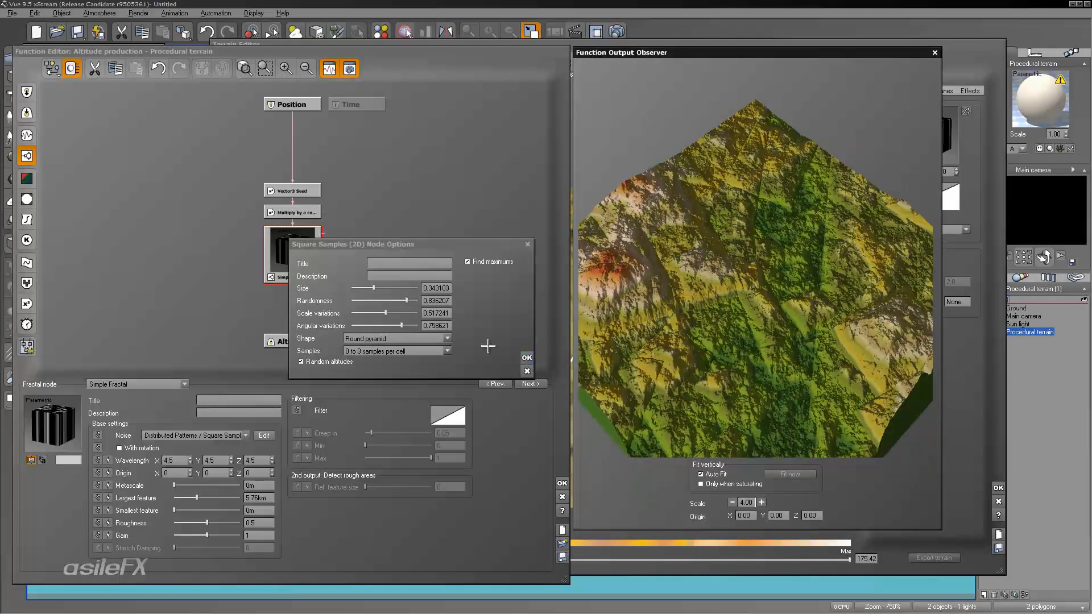
# - Try a noise size of about 0.12 and examine the terrain at a preview scale of 32.0
pyautogui.moveTo(373, 287); pyautogui.dragTo(357, 288)
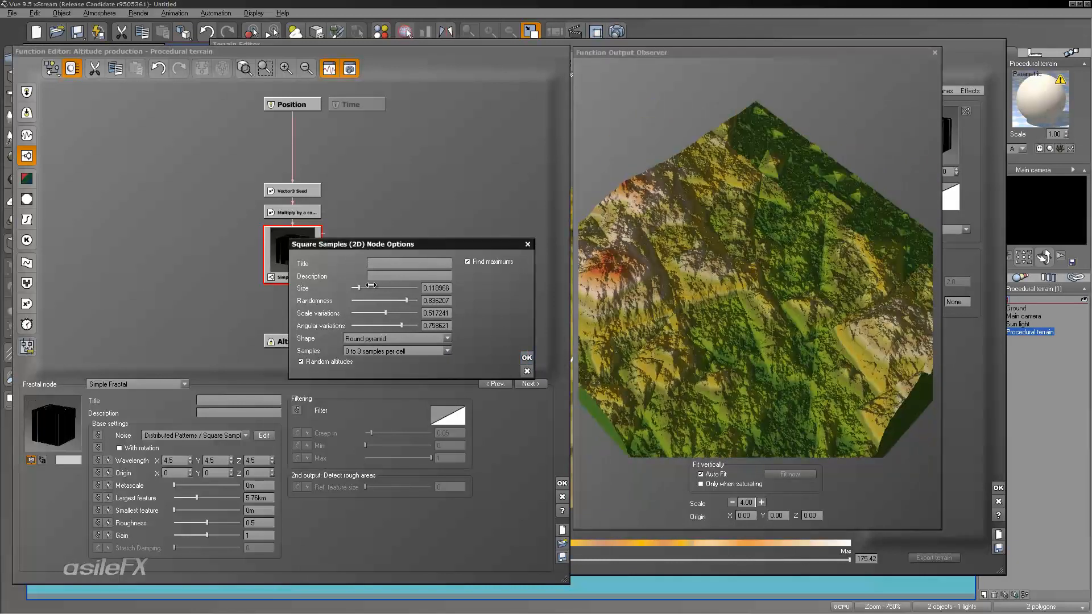
pyautogui.moveTo(801, 284)
pyautogui.mouseDown()
pyautogui.moveTo(826, 290)
pyautogui.moveTo(809, 292)
pyautogui.mouseUp()
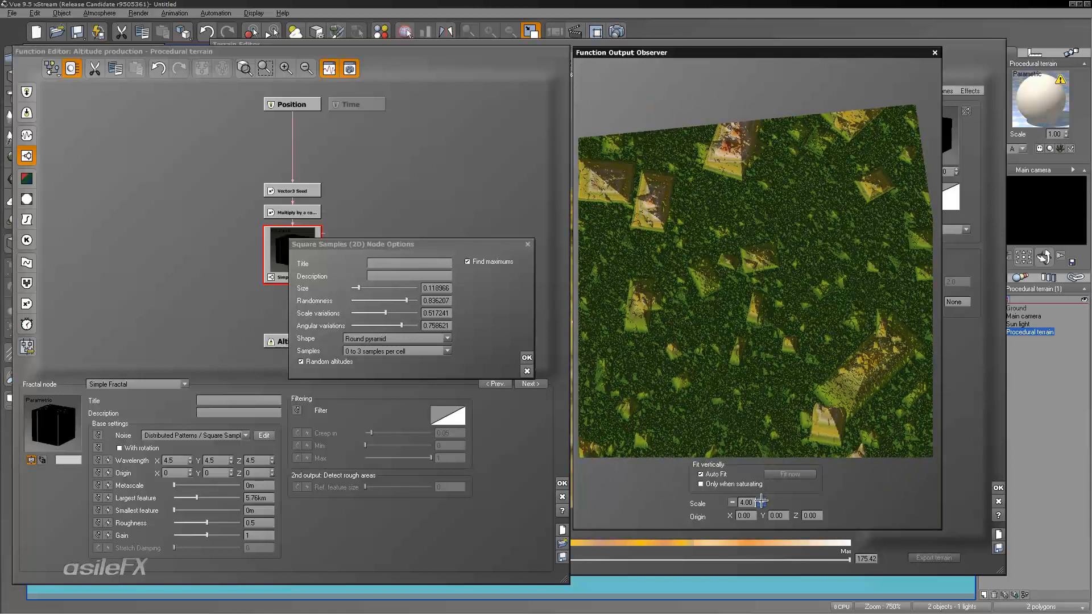
pyautogui.click(761, 502)
pyautogui.click(762, 502)
pyautogui.click(762, 502)
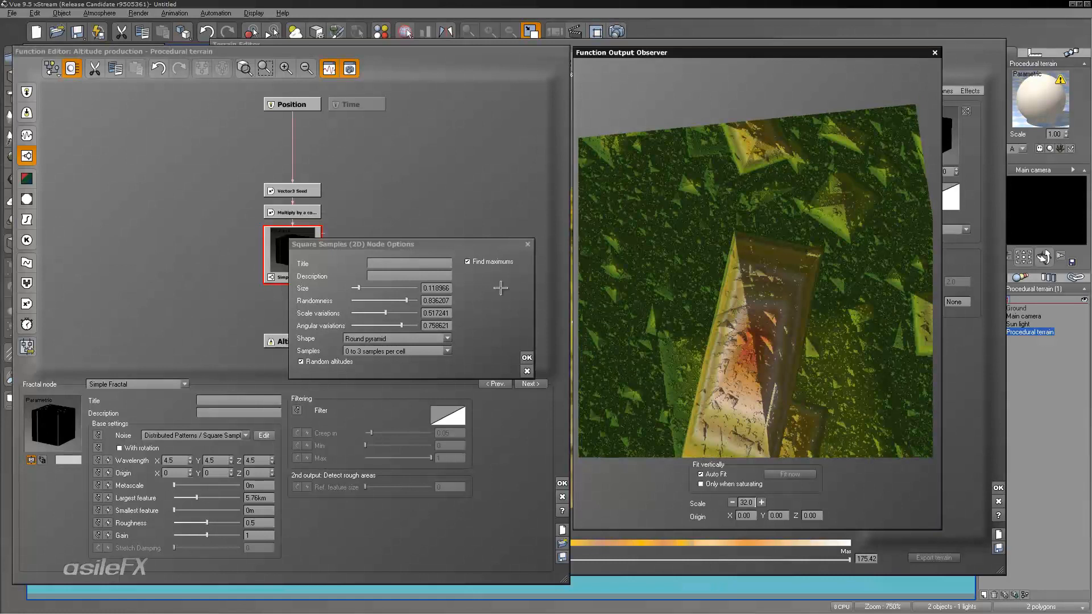
# - Set the Square Samples size to 0.35 and accept the noise options
pyautogui.moveTo(375, 288); pyautogui.dragTo(387, 286)
pyautogui.click(432, 289)
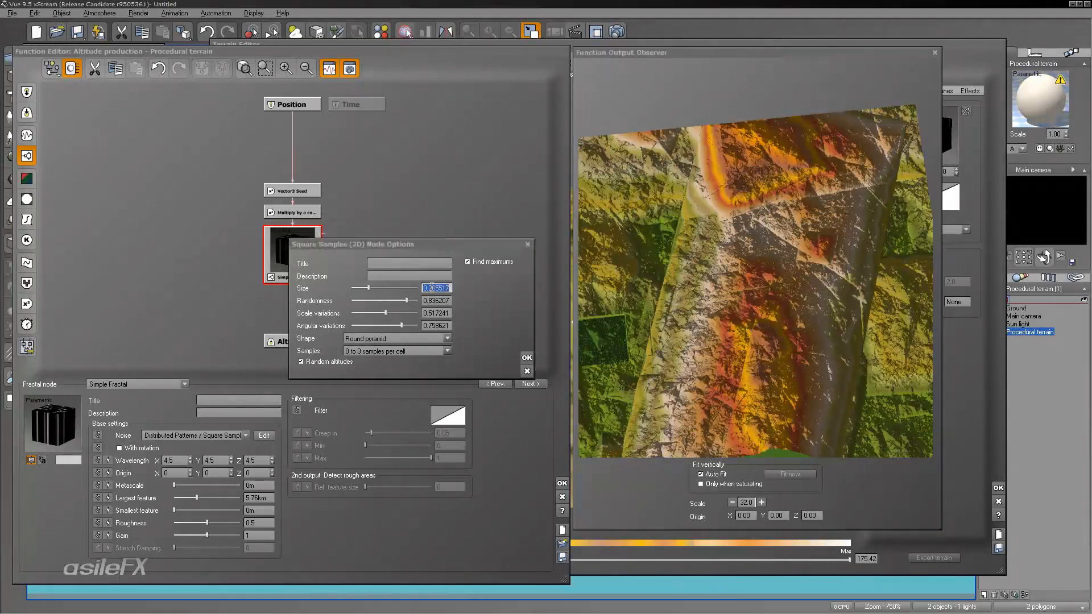
pyautogui.write('0.35')
pyautogui.press('Return')
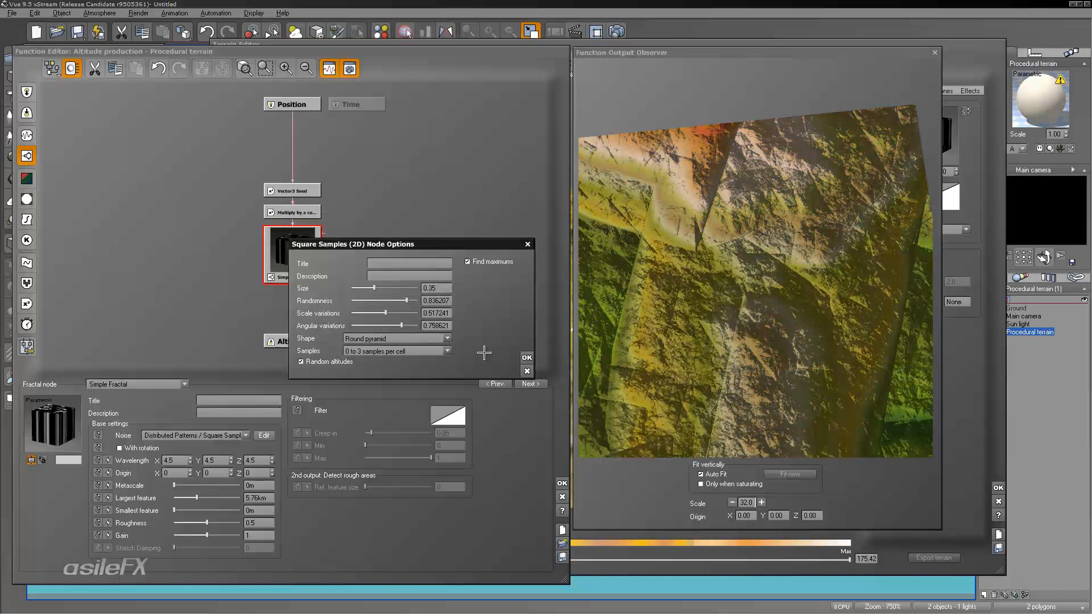
pyautogui.click(526, 357)
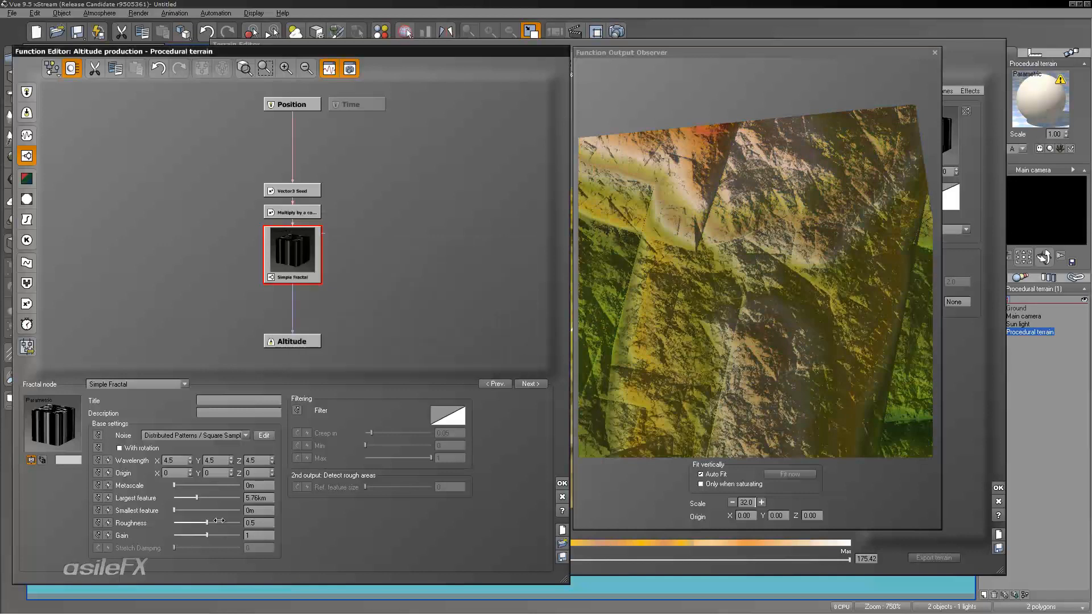
# - Try roughness values of about 0.39 and 0.56 on the Simple Fractal node and compare the terrain preview
pyautogui.moveTo(219, 520); pyautogui.dragTo(211, 520)
pyautogui.click(802, 368)
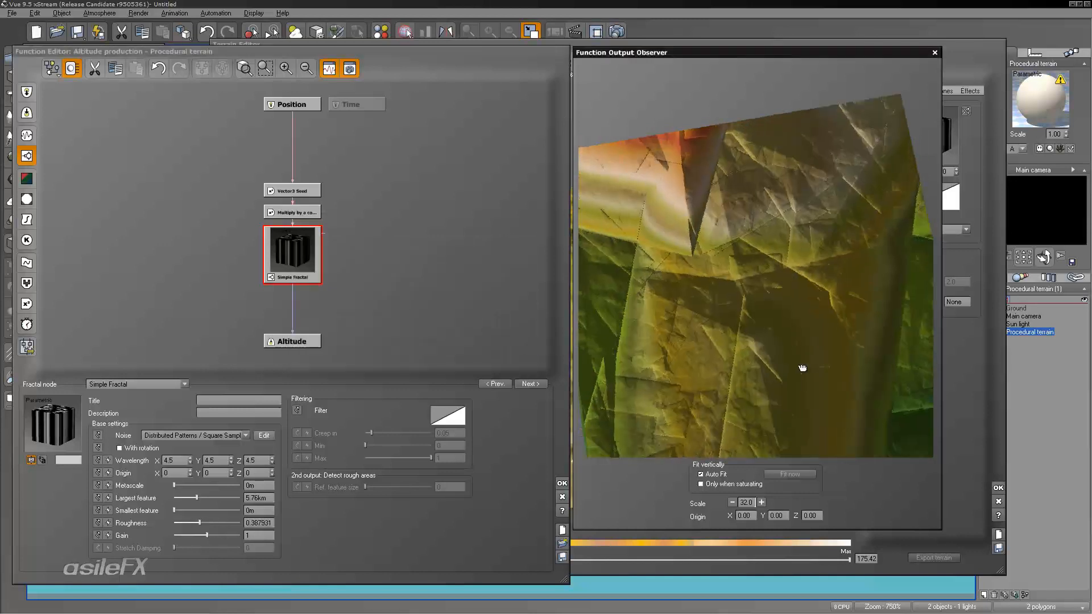
pyautogui.moveTo(802, 367); pyautogui.dragTo(686, 370)
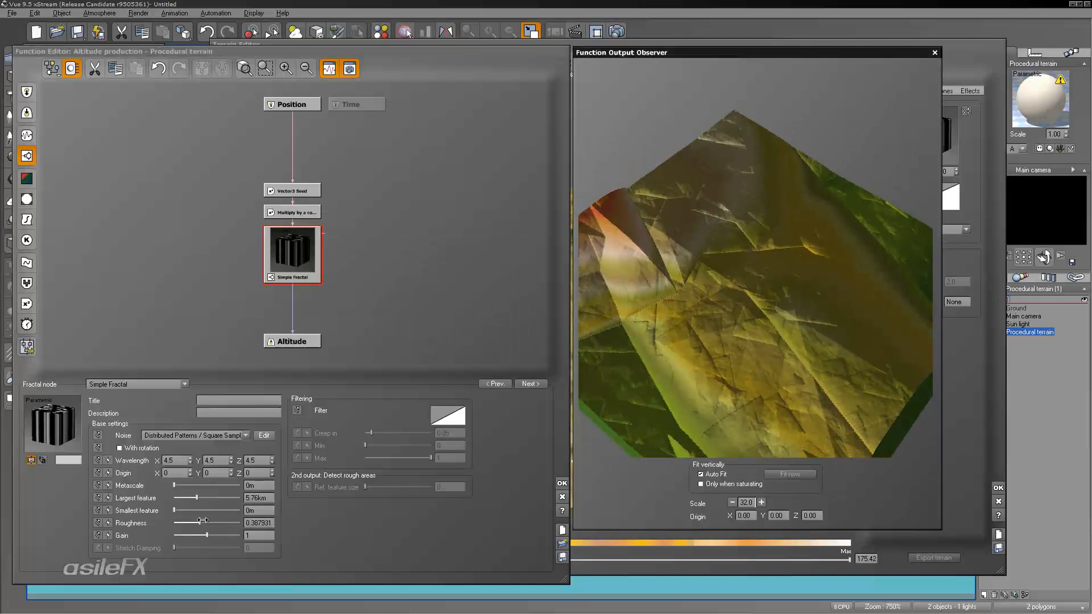
pyautogui.moveTo(202, 521); pyautogui.dragTo(215, 520)
pyautogui.click(729, 322)
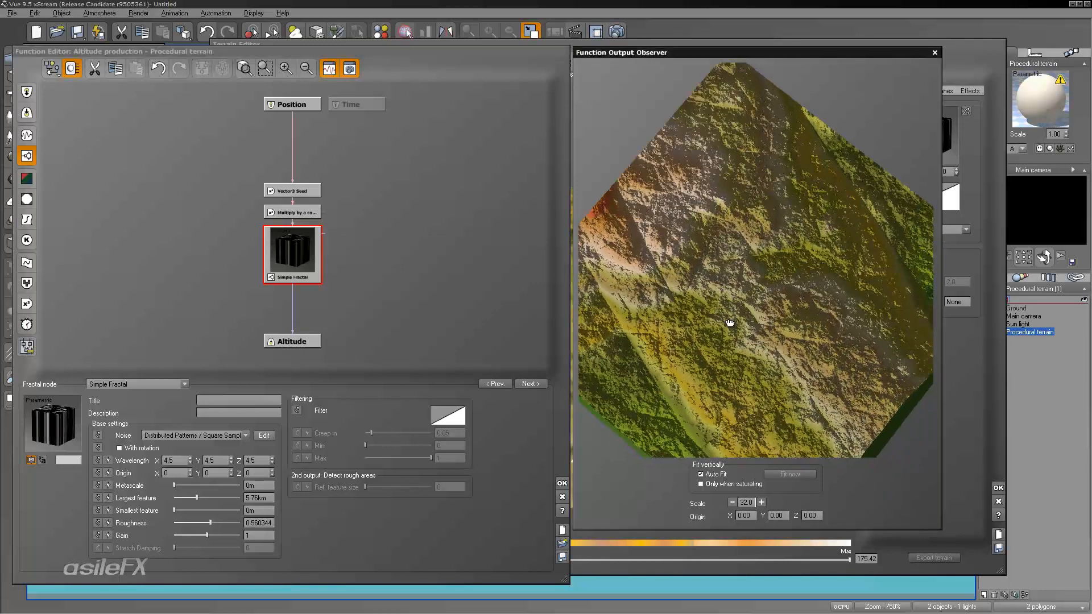
pyautogui.moveTo(730, 322); pyautogui.dragTo(796, 333)
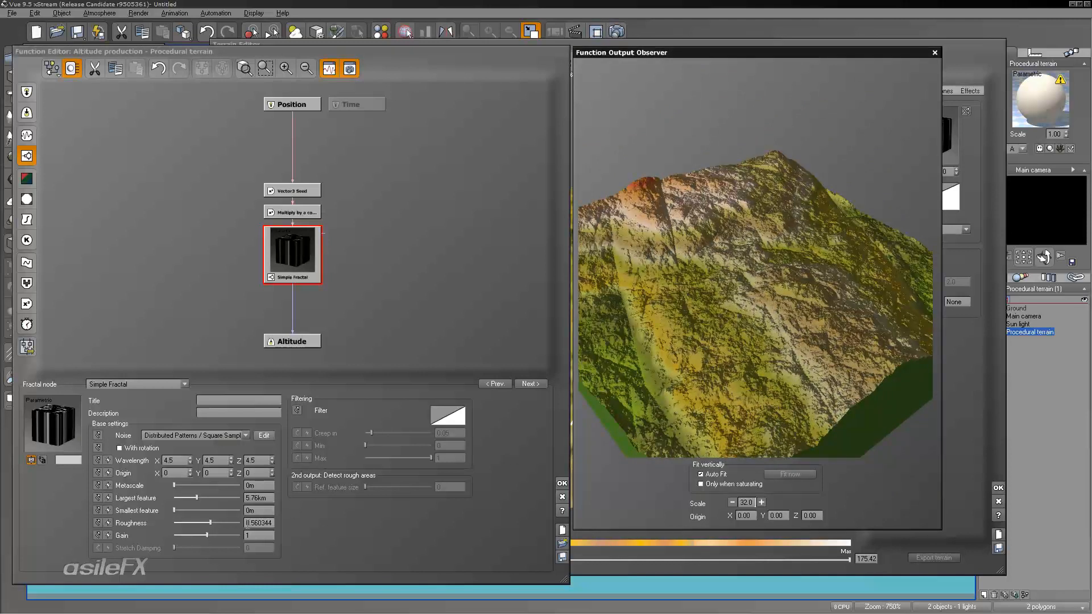
# - Set the Simple Fractal node's roughness to 0.43
pyautogui.click(222, 521)
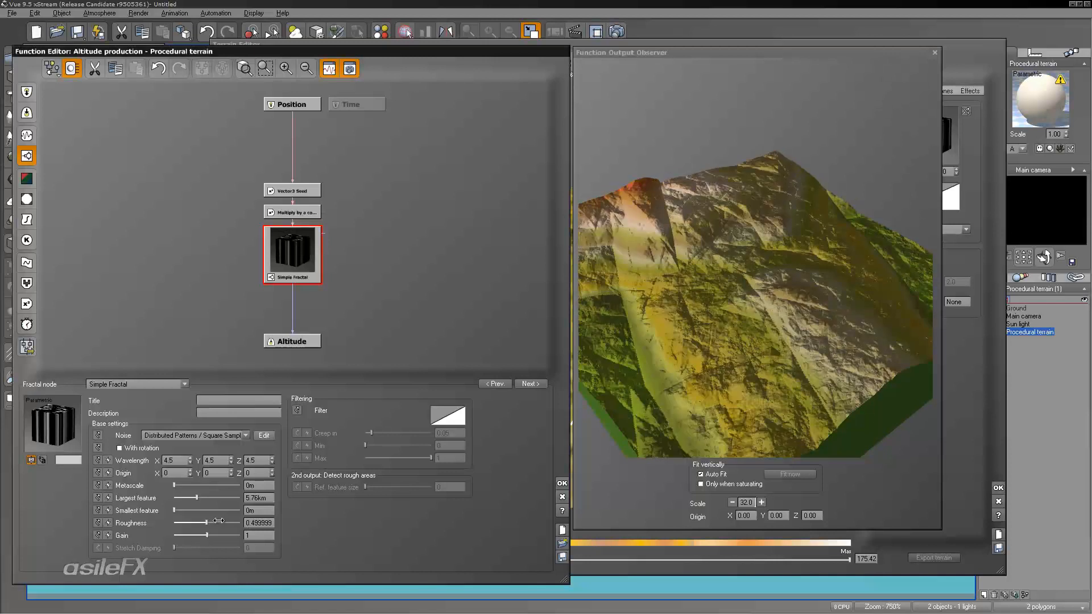
pyautogui.doubleClick(257, 522)
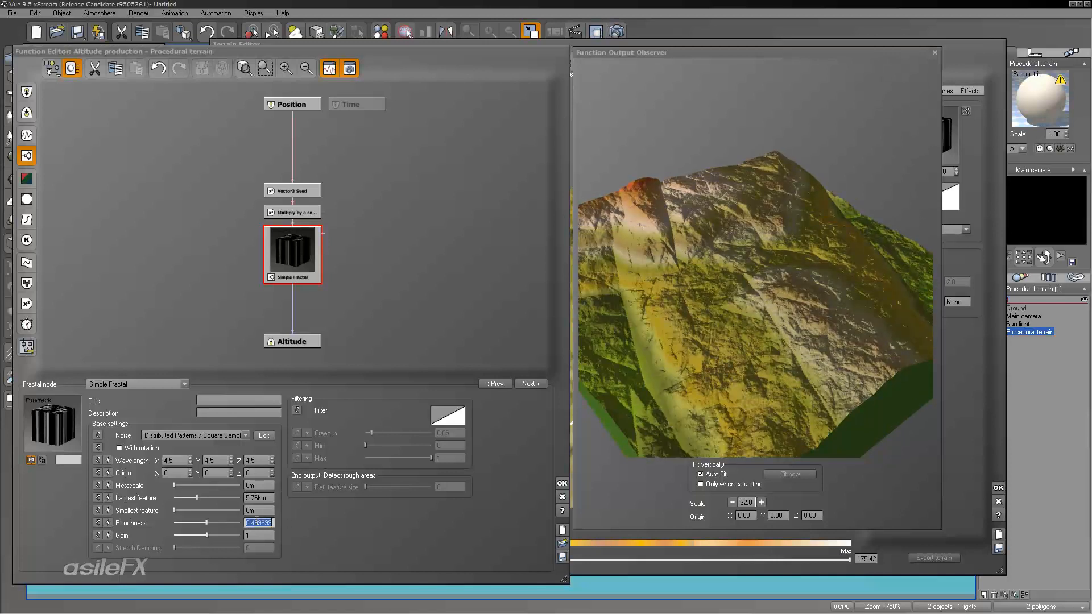
pyautogui.press('BackSpace')
pyautogui.write('.43')
pyautogui.press('Return')
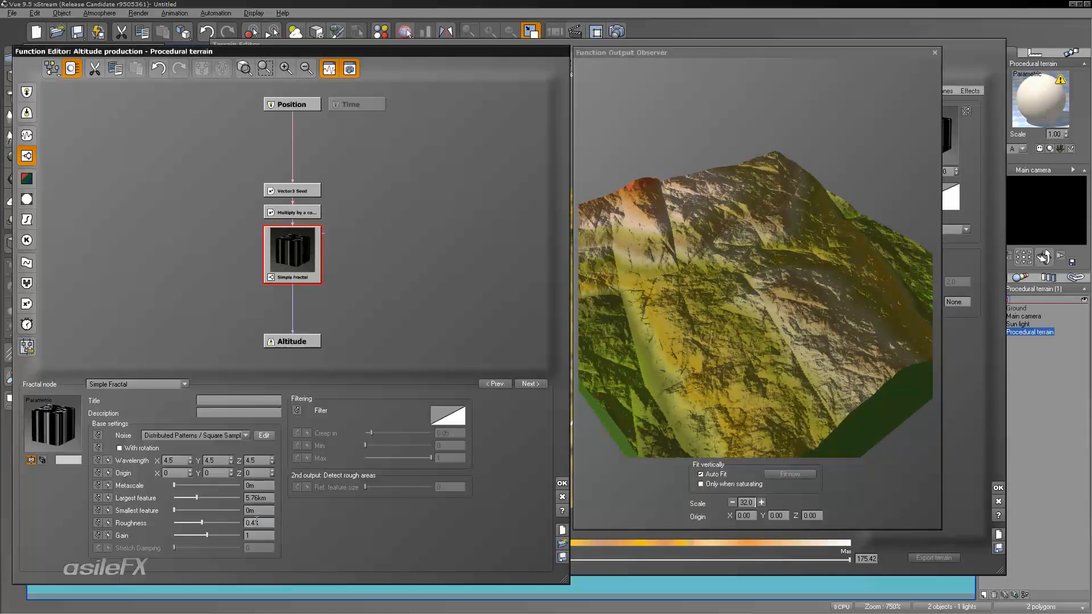
# - Examine the terrain from several angles at preview scales of 16.0 and 1.00
pyautogui.moveTo(745, 349)
pyautogui.mouseDown()
pyautogui.moveTo(714, 344)
pyautogui.moveTo(750, 357)
pyautogui.mouseUp()
pyautogui.click(732, 502)
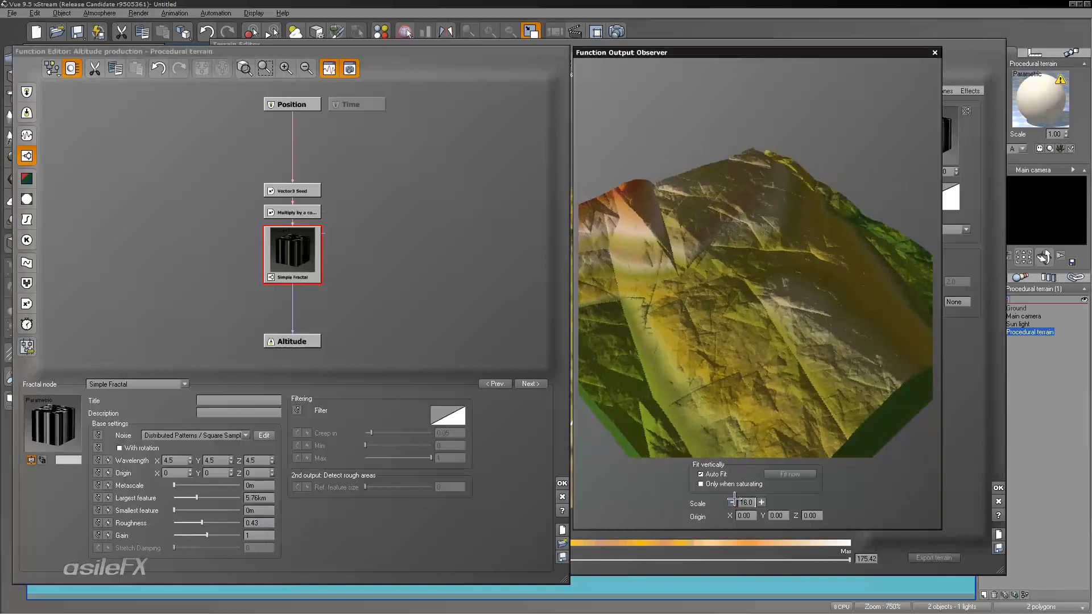
pyautogui.moveTo(779, 418); pyautogui.dragTo(802, 353)
pyautogui.doubleClick(746, 502)
pyautogui.press('Return')
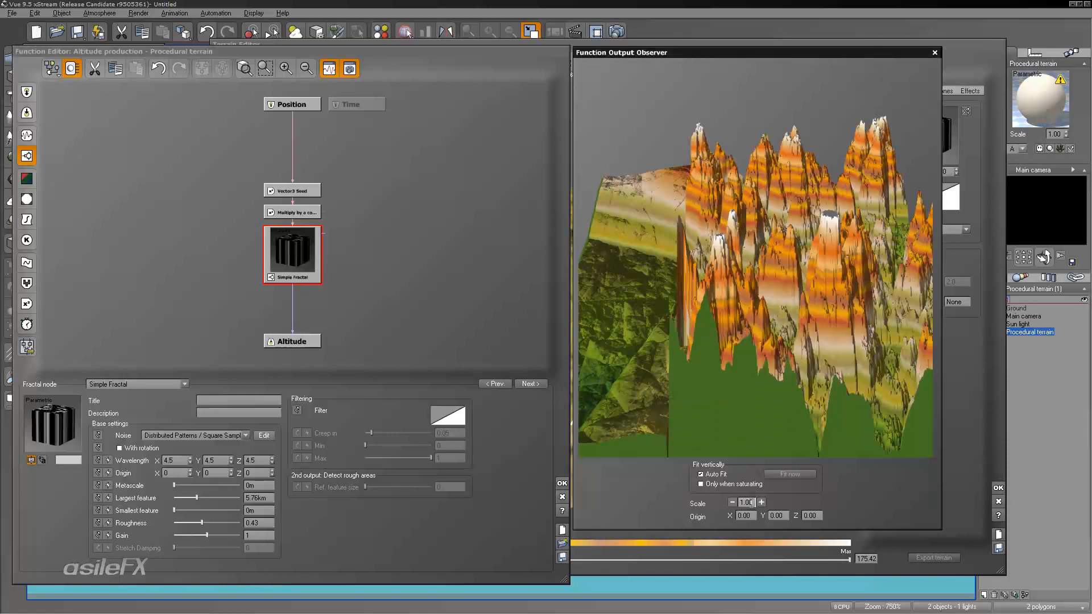
pyautogui.moveTo(841, 253); pyautogui.dragTo(740, 316)
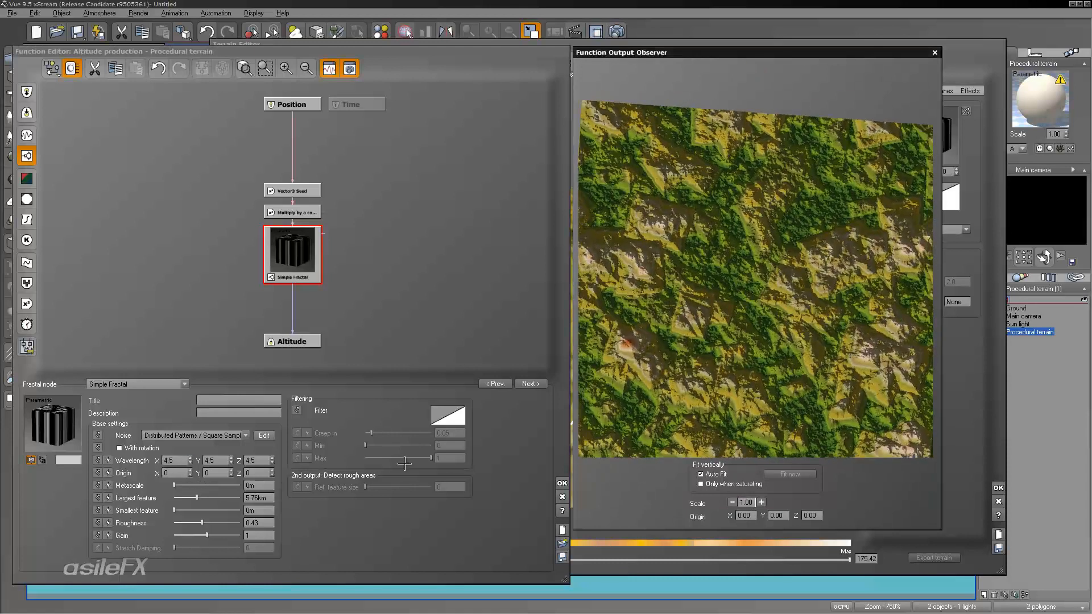
pyautogui.moveTo(675, 382); pyautogui.dragTo(678, 392)
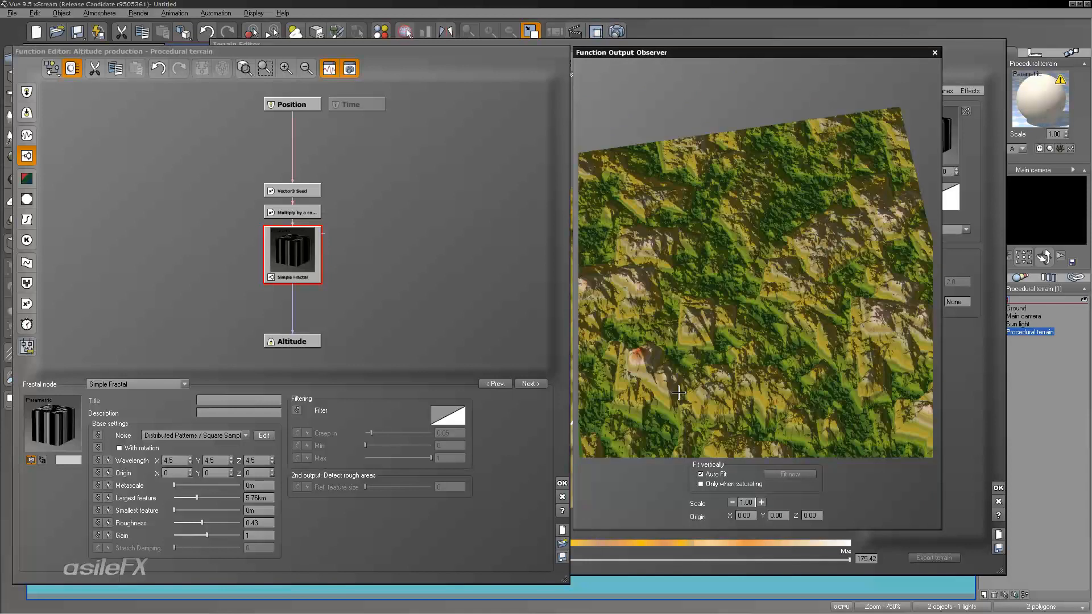
pyautogui.moveTo(723, 387); pyautogui.dragTo(749, 375)
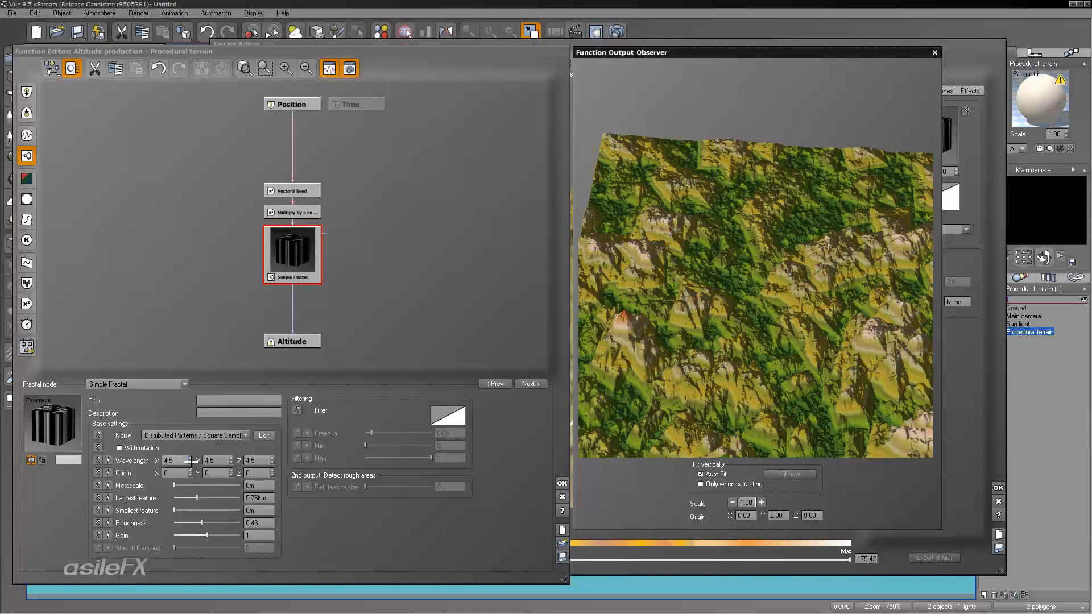
# - Try a metascale of about 402.8 km on the fractal and inspect the terrain
pyautogui.moveTo(174, 485); pyautogui.dragTo(237, 486)
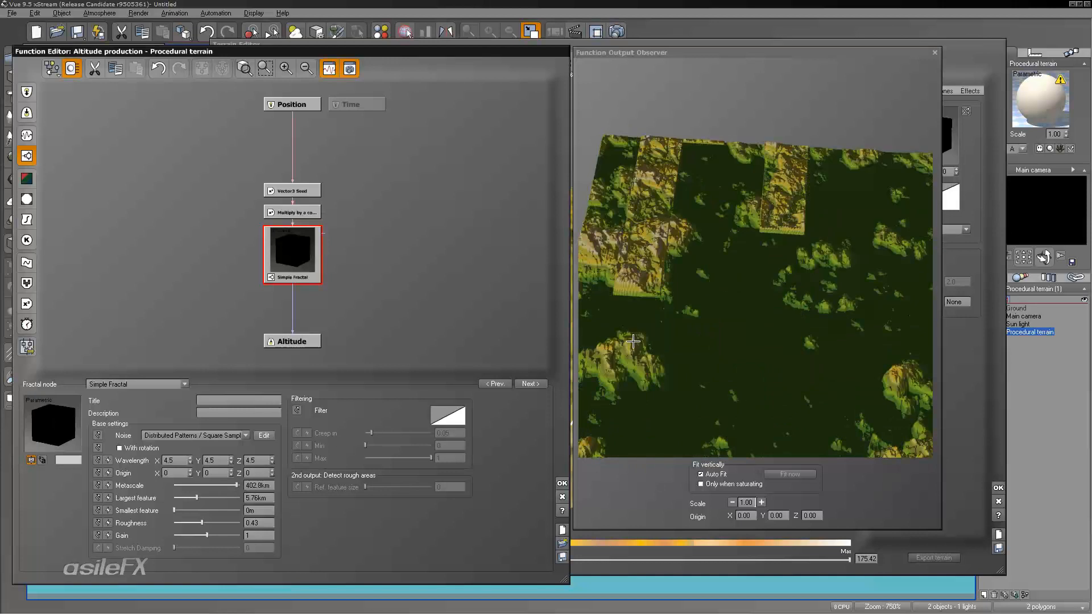
pyautogui.click(670, 337)
pyautogui.moveTo(671, 336)
pyautogui.mouseDown()
pyautogui.moveTo(691, 312)
pyautogui.moveTo(686, 324)
pyautogui.mouseUp()
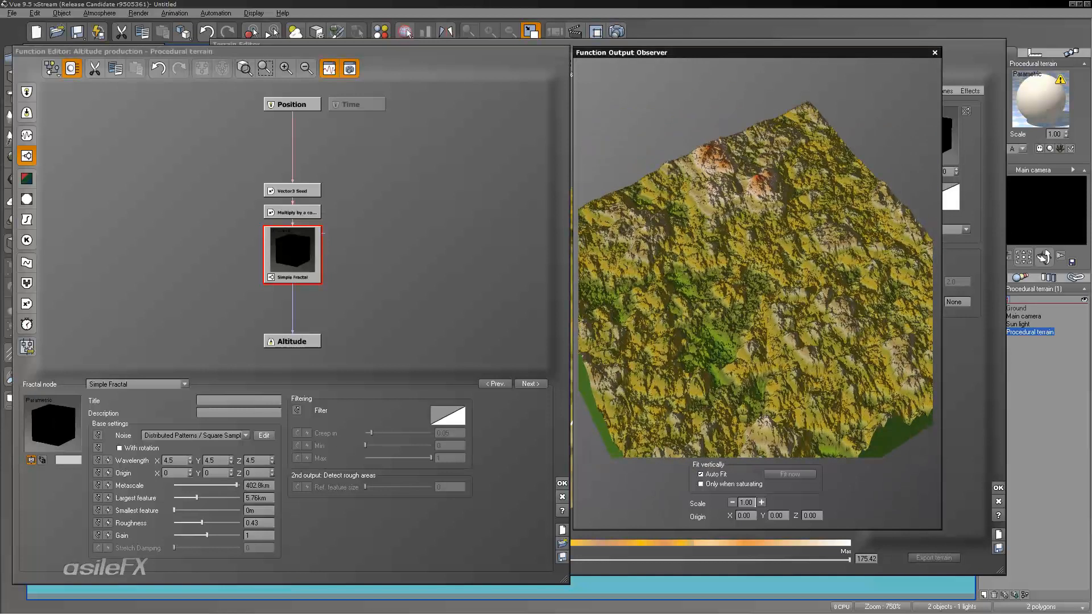
# - Set the fractal's metascale to about 36.67 km and its largest feature to 5 km
pyautogui.moveTo(234, 485); pyautogui.dragTo(213, 484)
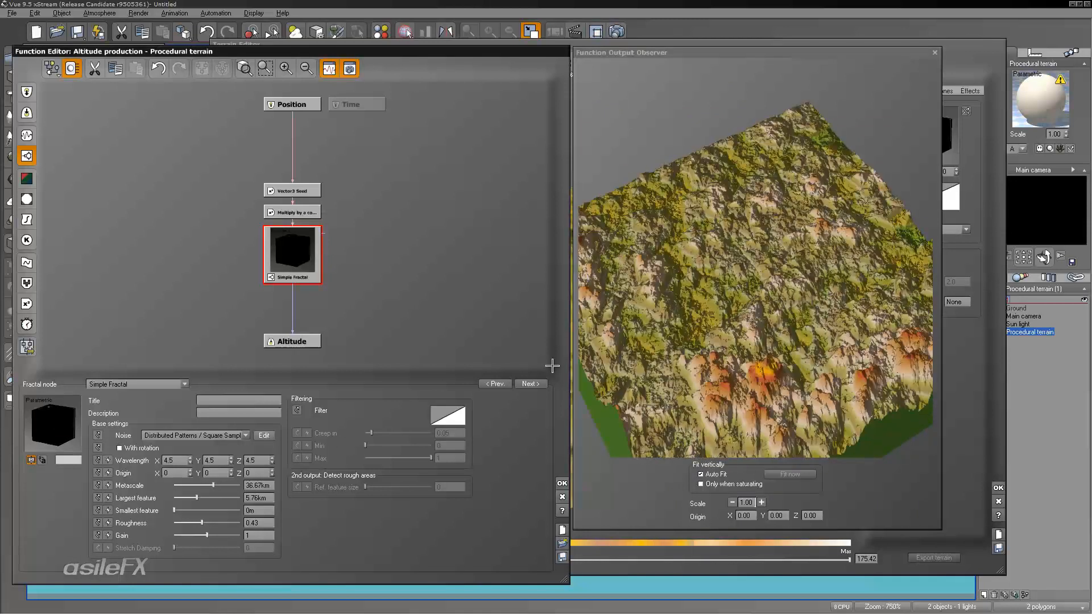
pyautogui.moveTo(701, 285); pyautogui.dragTo(721, 312)
pyautogui.click(268, 499)
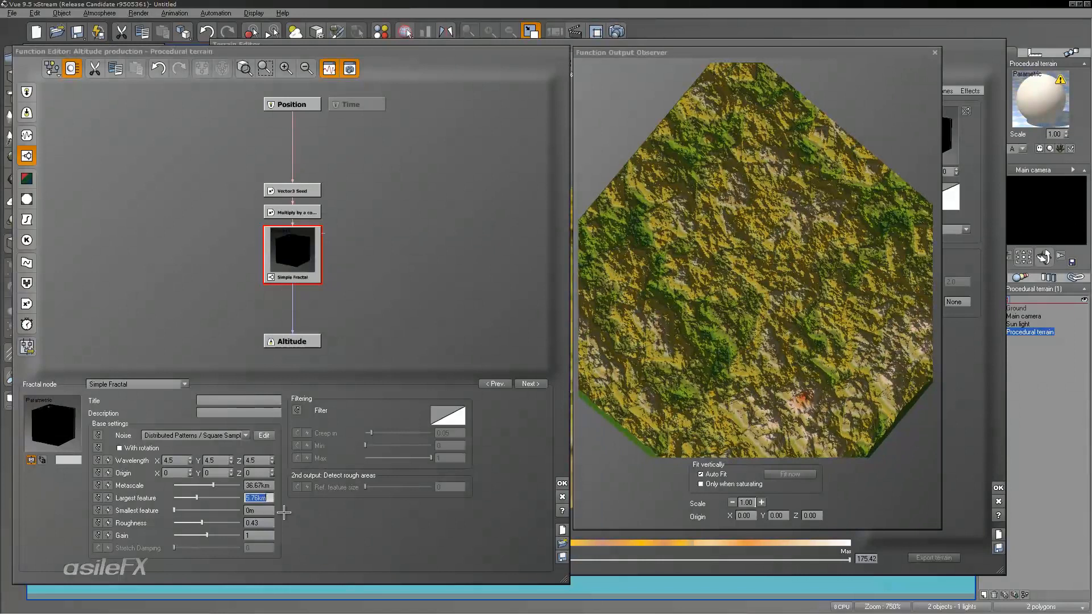
pyautogui.write('5')
pyautogui.press('Return')
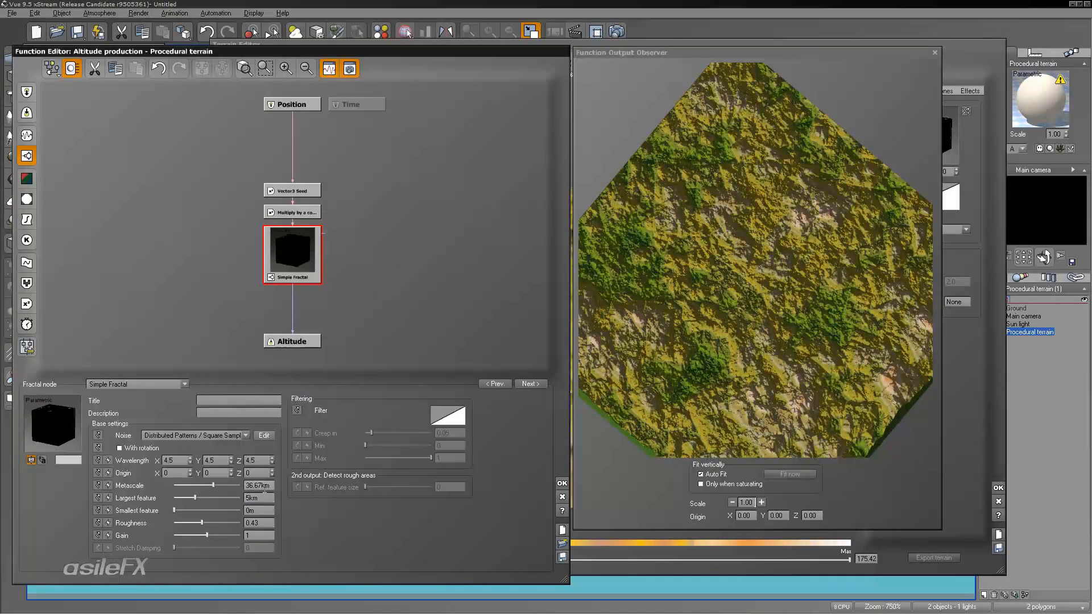
# - Set the fractal's metascale to 13 km and inspect the terrain preview from different angles
pyautogui.click(266, 485)
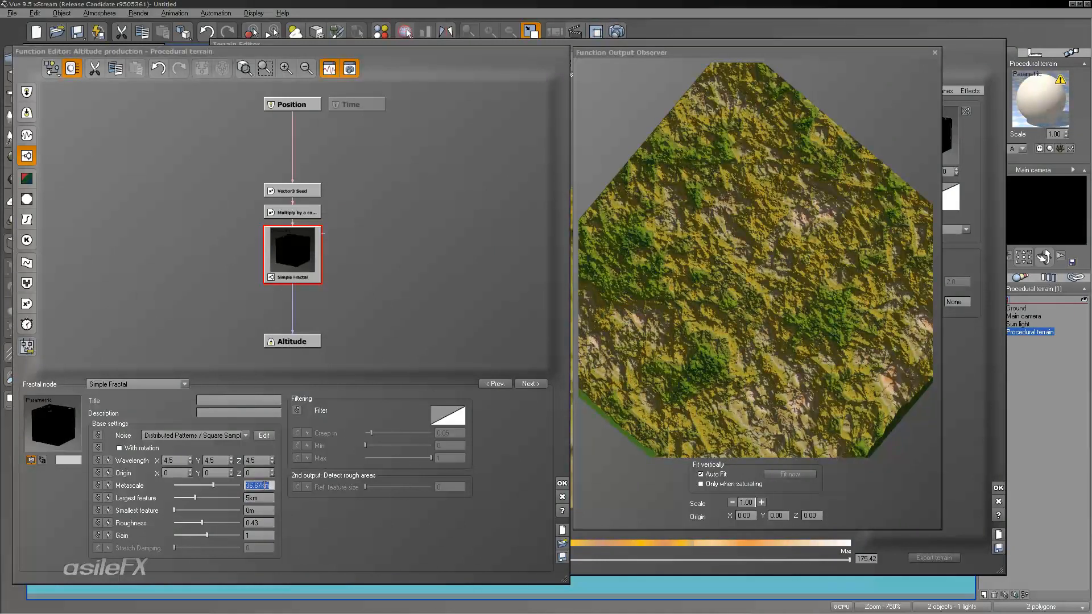
pyautogui.write('13km')
pyautogui.press('Return')
pyautogui.moveTo(784, 306); pyautogui.dragTo(816, 385)
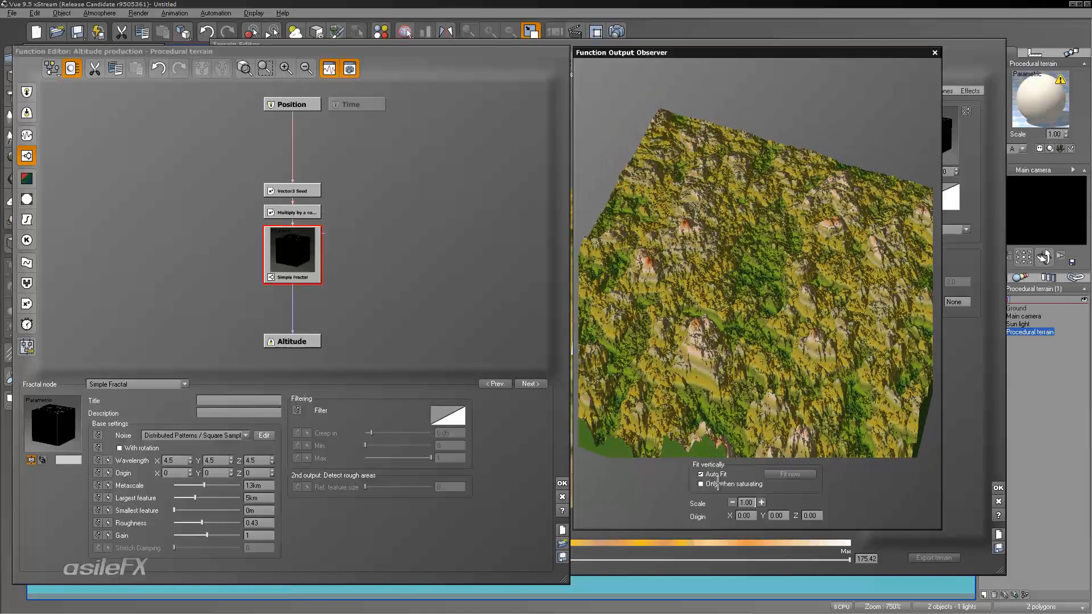
pyautogui.moveTo(751, 373); pyautogui.dragTo(678, 342)
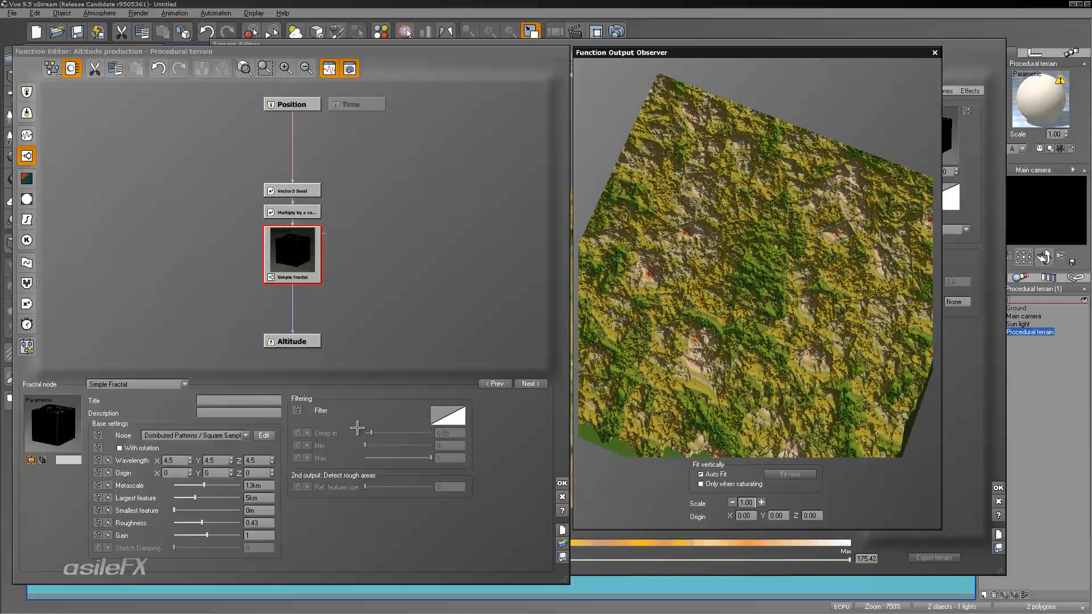
# - Try the fractal noise with rotation enabled and inspect the terrain at a preview scale of 2.00
pyautogui.click(137, 448)
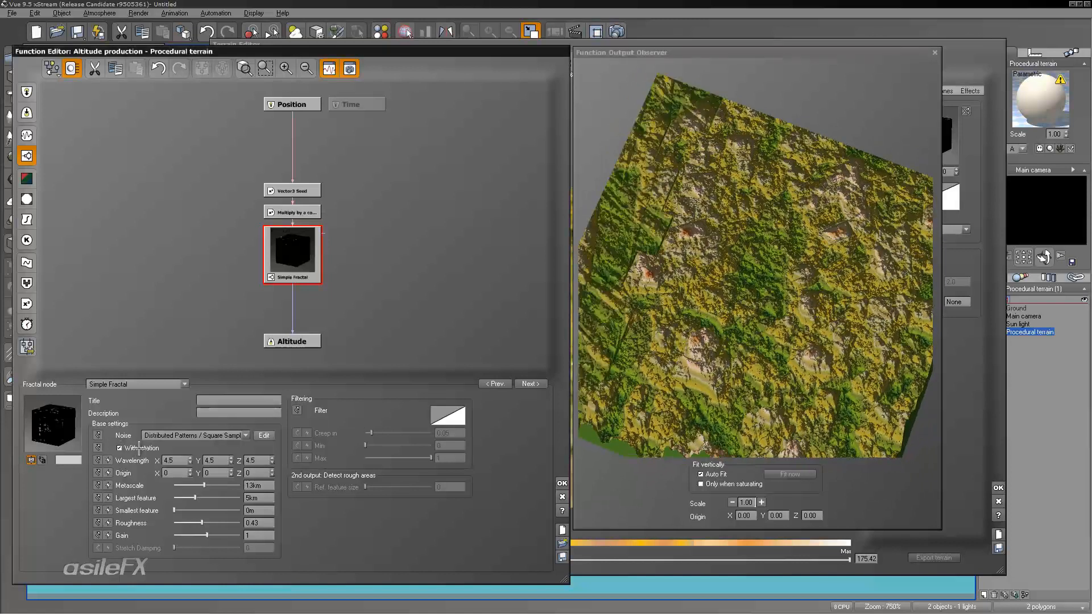
pyautogui.moveTo(751, 320)
pyautogui.mouseDown()
pyautogui.moveTo(770, 310)
pyautogui.moveTo(736, 312)
pyautogui.moveTo(733, 326)
pyautogui.mouseUp()
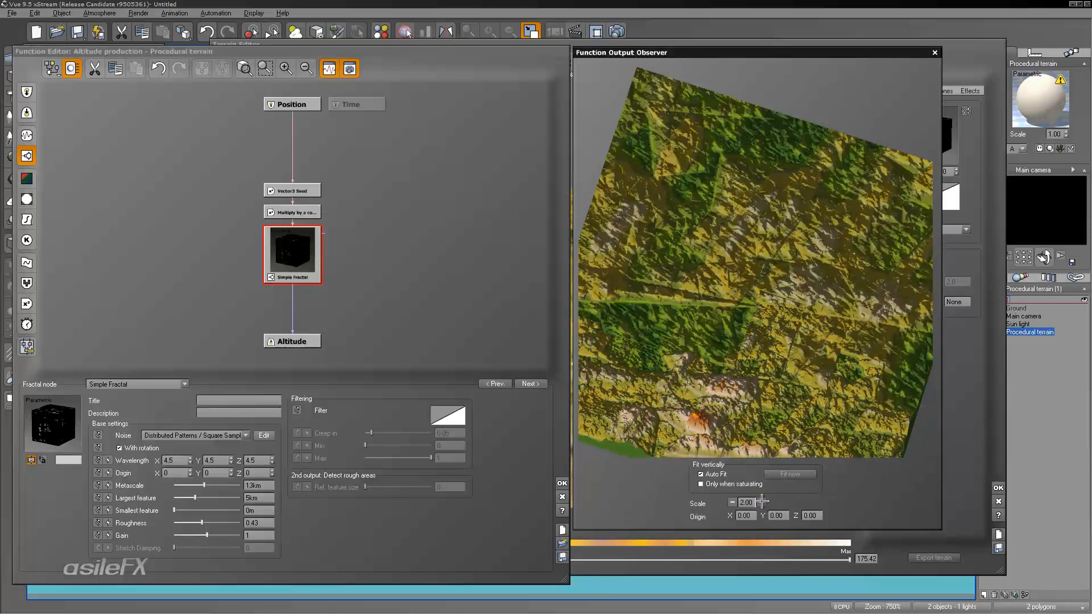
pyautogui.moveTo(825, 335); pyautogui.dragTo(787, 315)
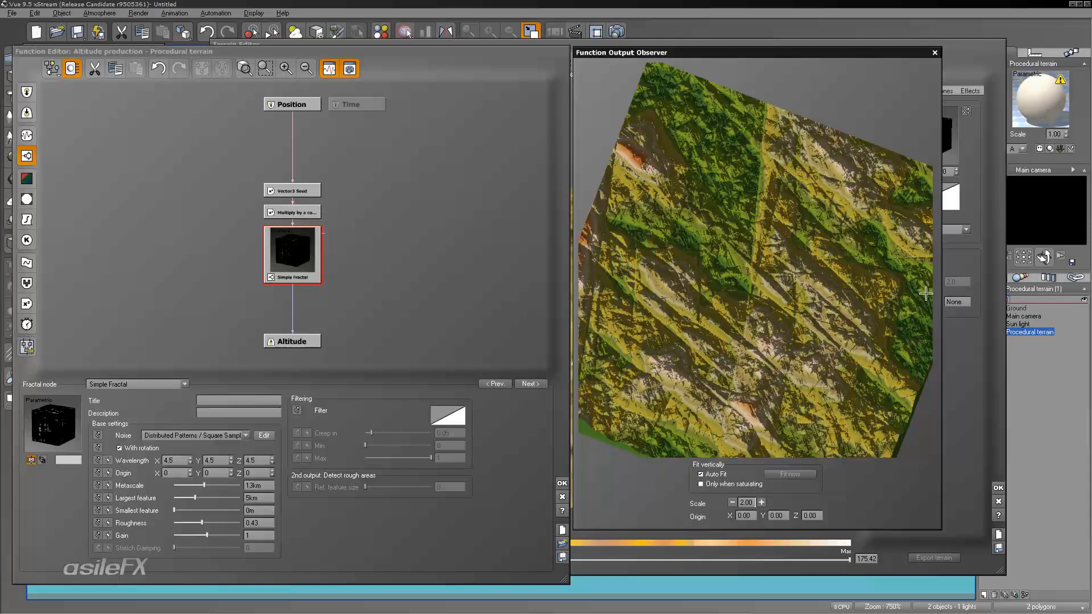
pyautogui.moveTo(1091, 250); pyautogui.dragTo(527, 185)
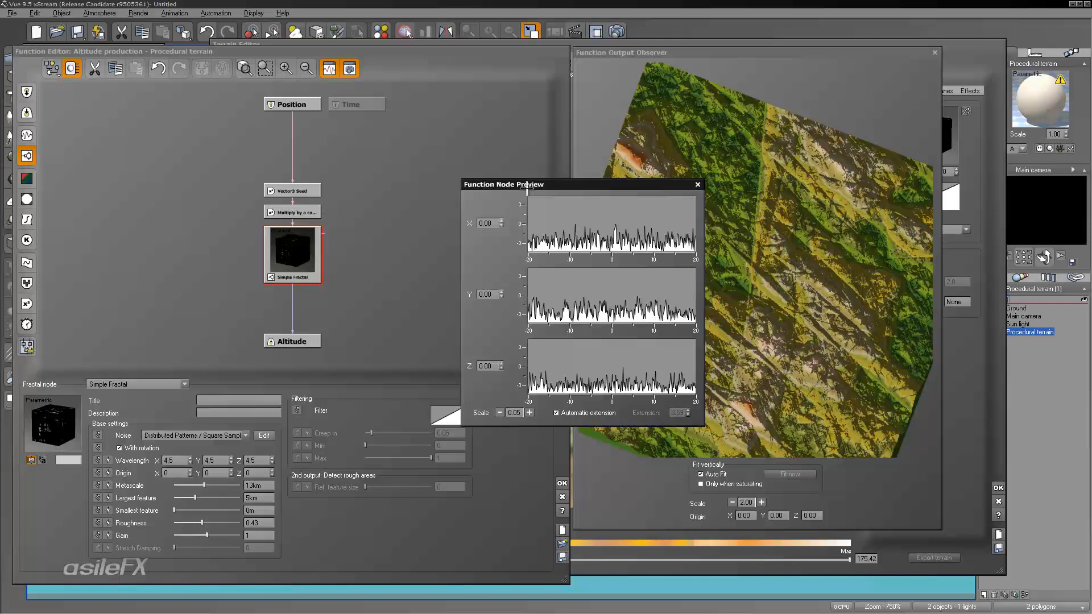
pyautogui.click(698, 184)
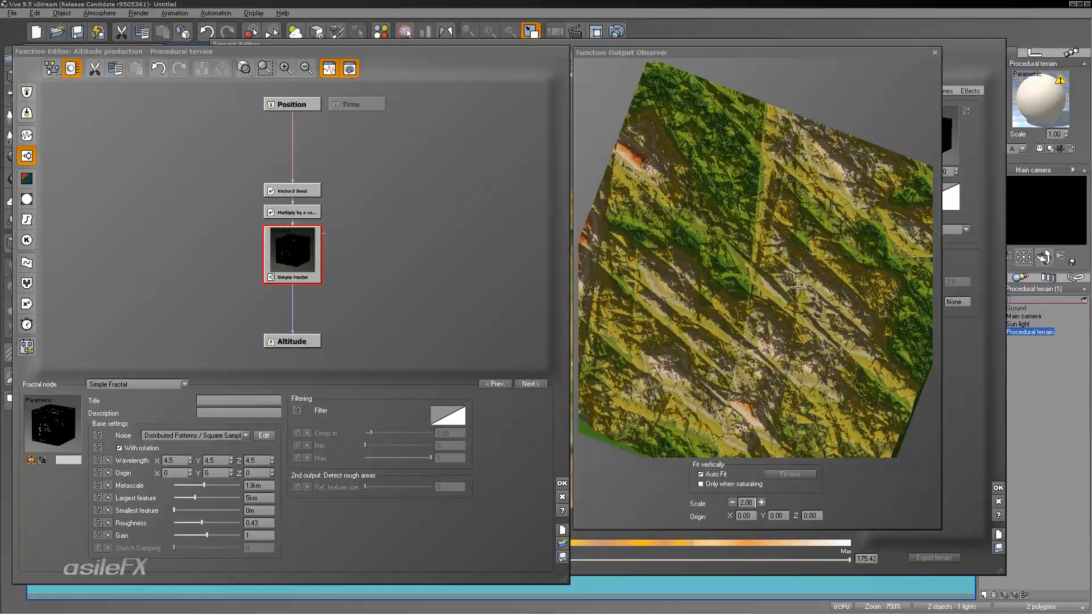
# - Examine the rotated fractal terrain at preview scales of 1.00 and 4.00 and turn the noise rotation back off
pyautogui.moveTo(798, 287); pyautogui.dragTo(816, 258, button='right')
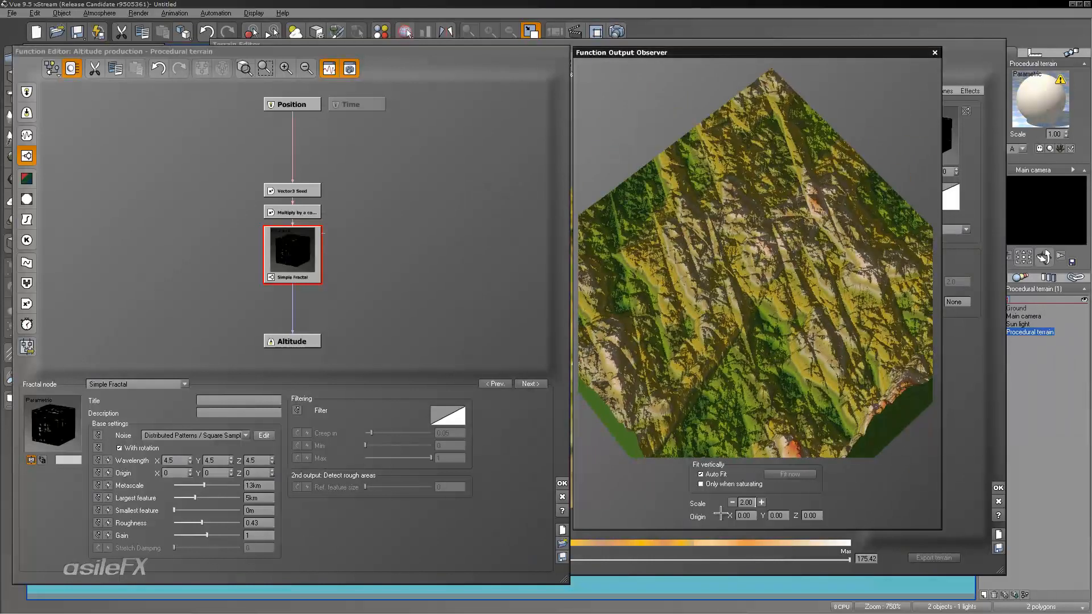
pyautogui.click(732, 503)
pyautogui.moveTo(763, 207); pyautogui.dragTo(794, 335, button='right')
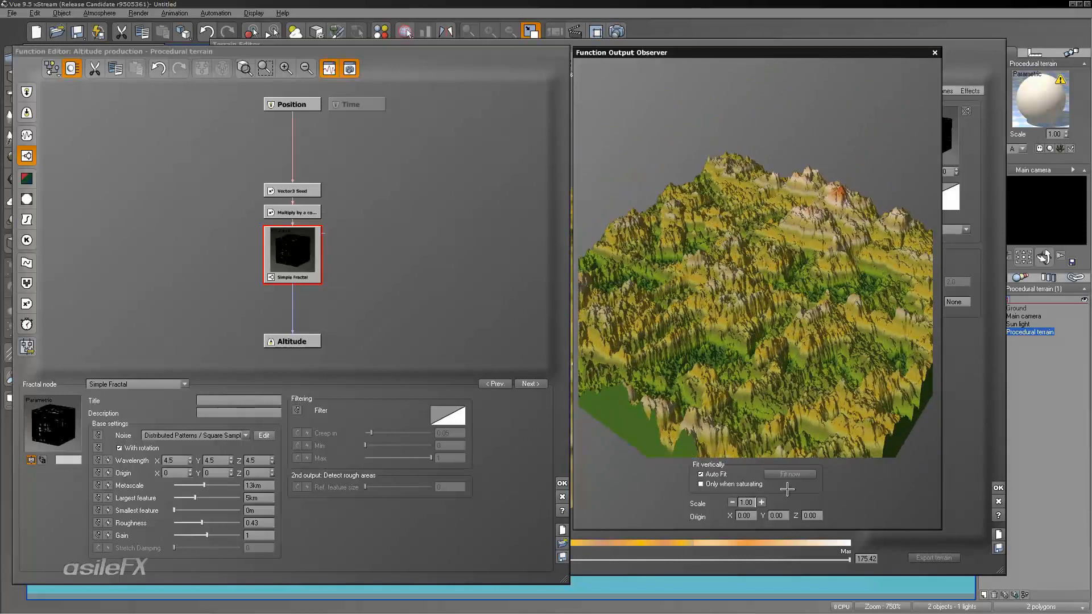
pyautogui.click(762, 502)
pyautogui.click(762, 502)
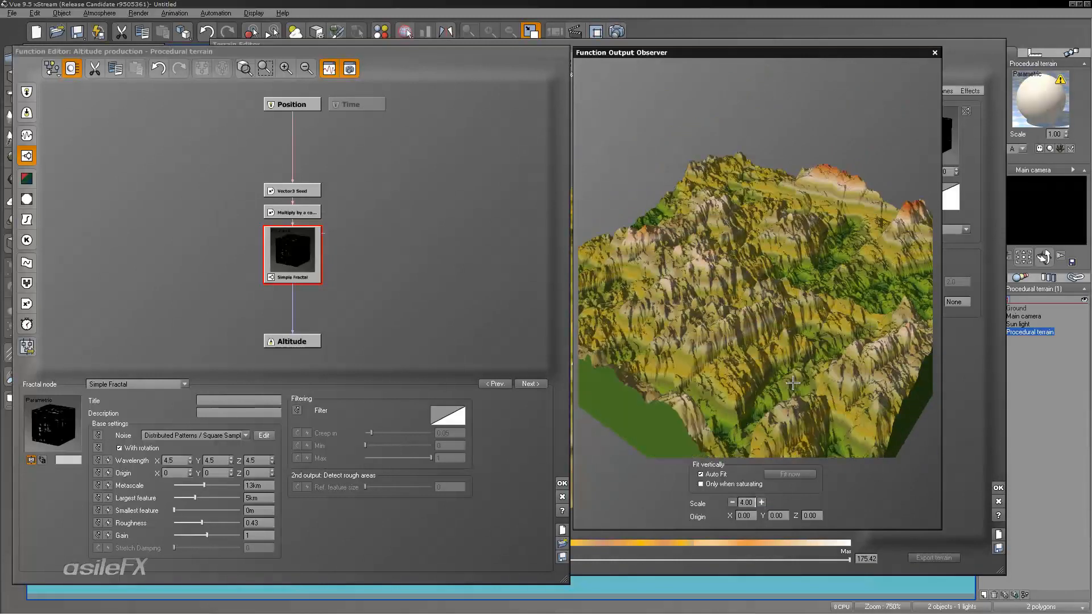
pyautogui.moveTo(792, 384); pyautogui.dragTo(751, 270, button='right')
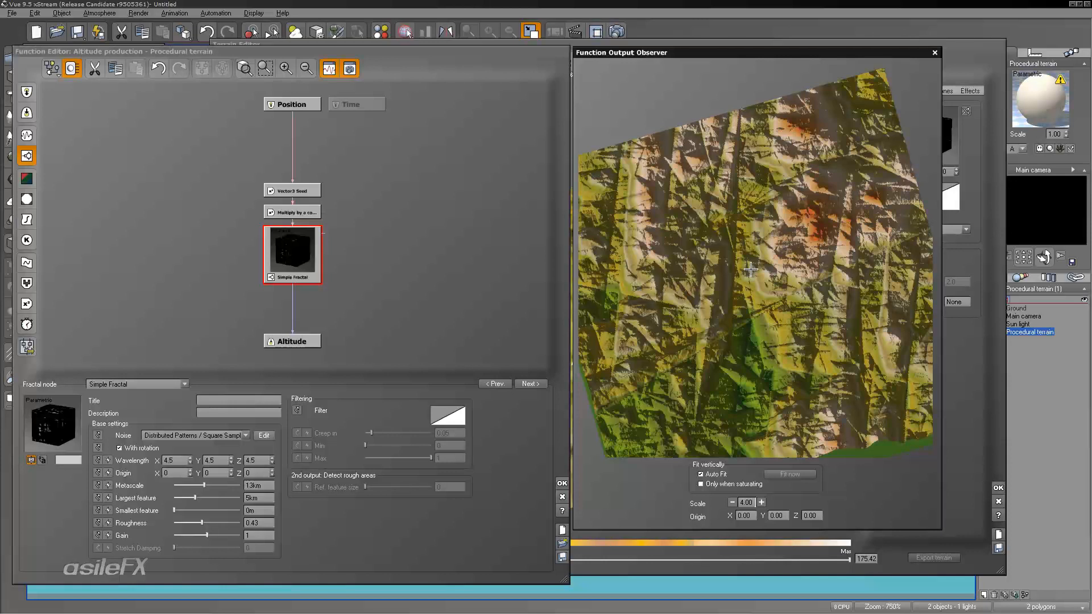
pyautogui.click(149, 446)
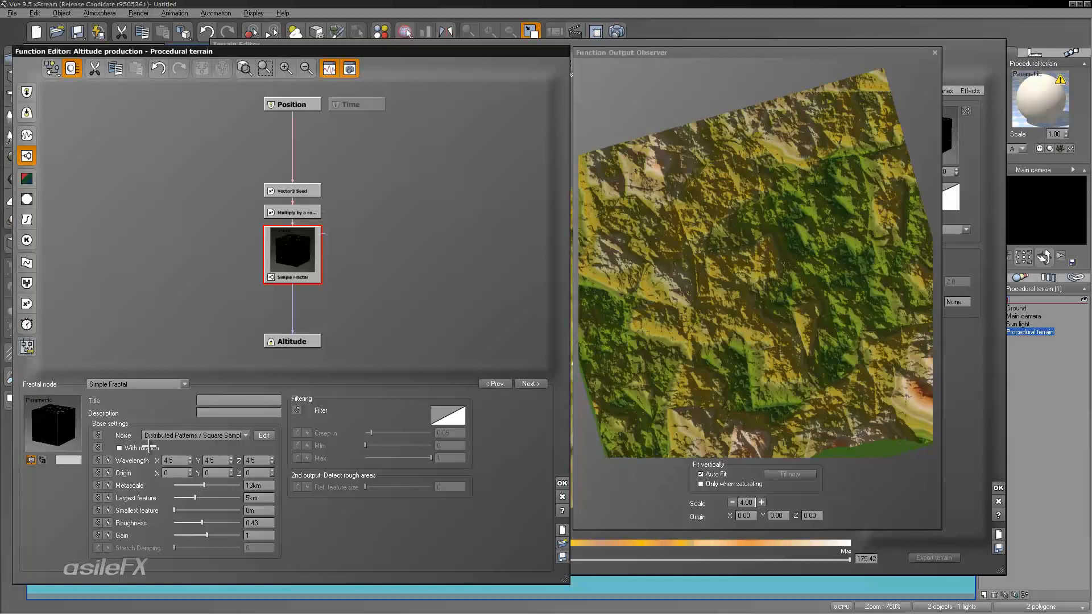
# - Accept the altitude function and apply the procedural terrain's changes to the scene
pyautogui.moveTo(705, 230); pyautogui.dragTo(764, 276)
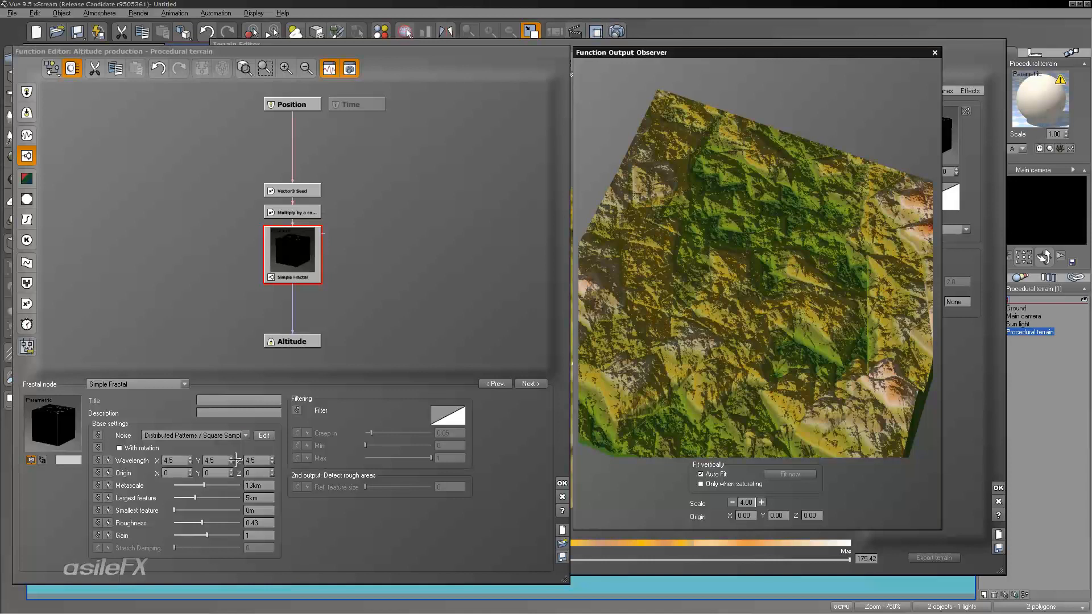
pyautogui.click(561, 484)
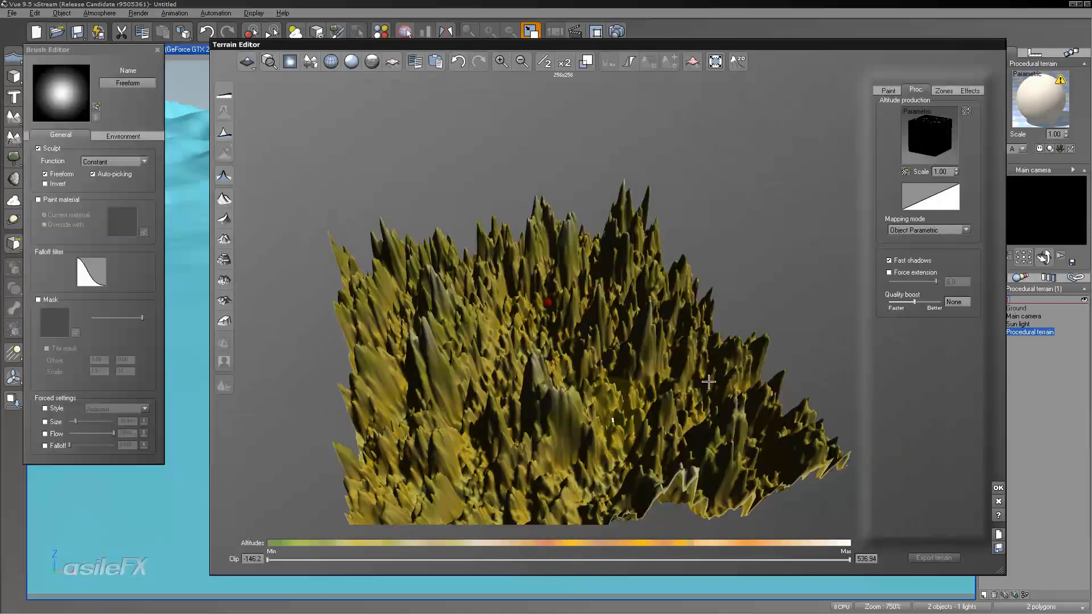
pyautogui.moveTo(761, 367); pyautogui.dragTo(669, 311)
pyautogui.click(998, 489)
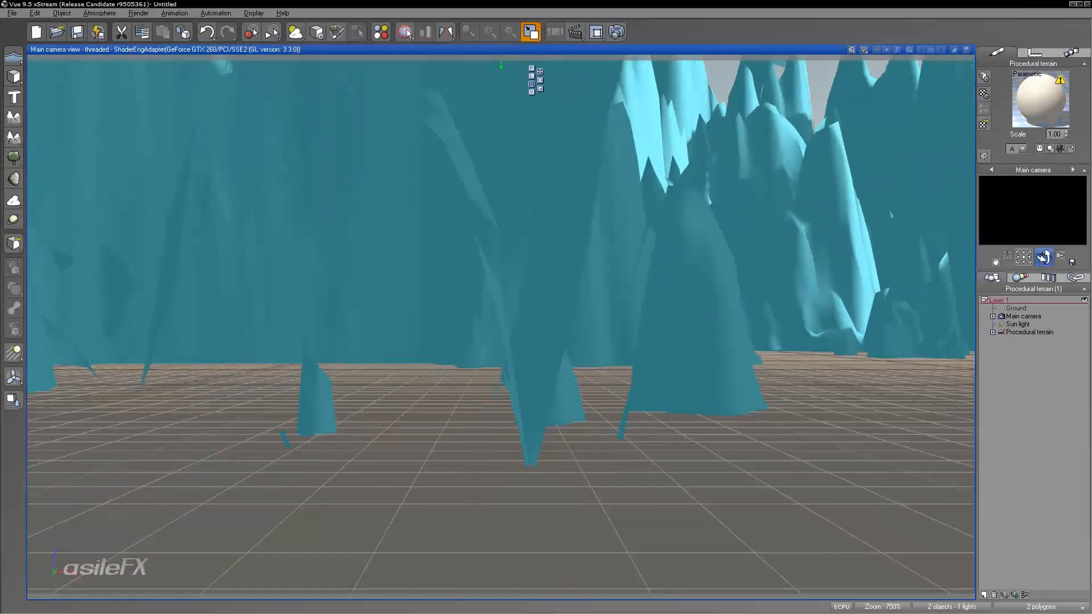
# - Look down on the terrain through the main camera and resize it into a broad, low landscape with its gizmo
pyautogui.moveTo(1044, 258); pyautogui.dragTo(531, 214)
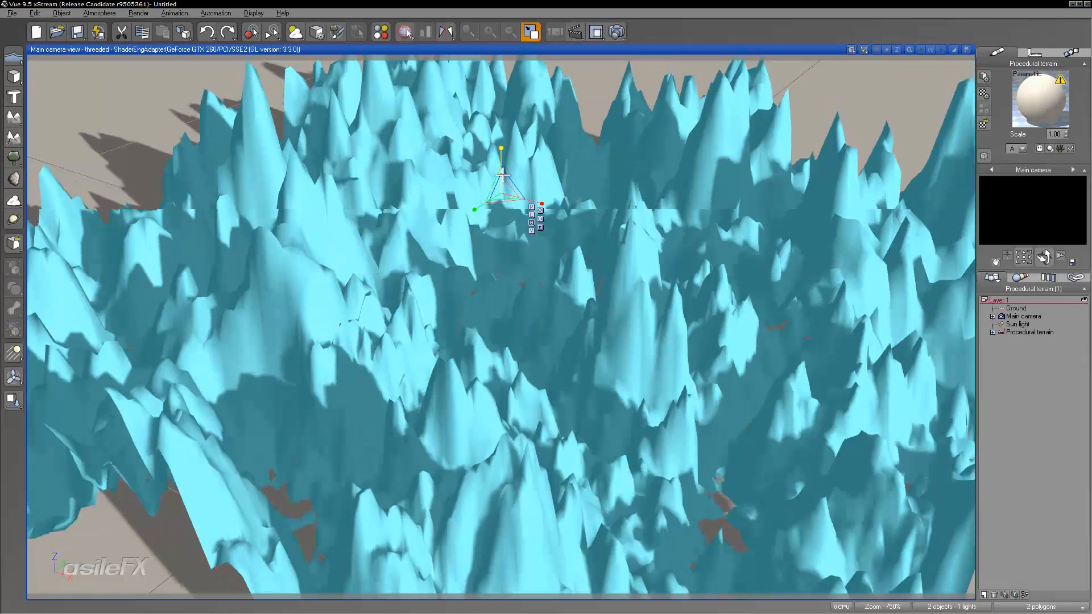
pyautogui.moveTo(502, 174); pyautogui.dragTo(508, 191)
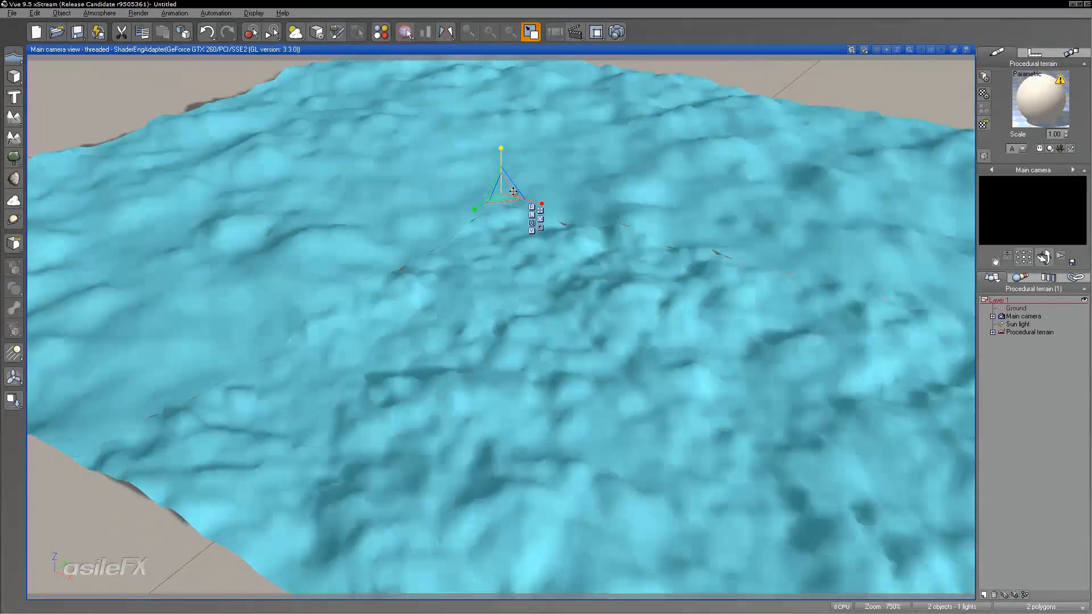
# - Examine the resized terrain's relief from several distances and angles through the main camera
pyautogui.scroll(10, 654, 225)
pyautogui.scroll(-10, 597, 261)
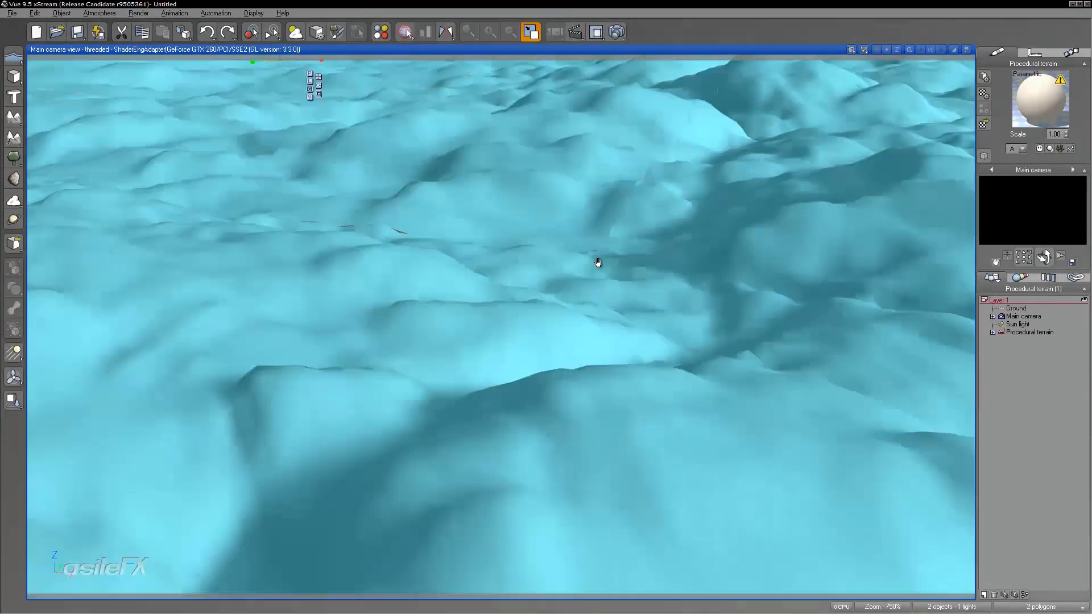
pyautogui.scroll(10, 597, 260)
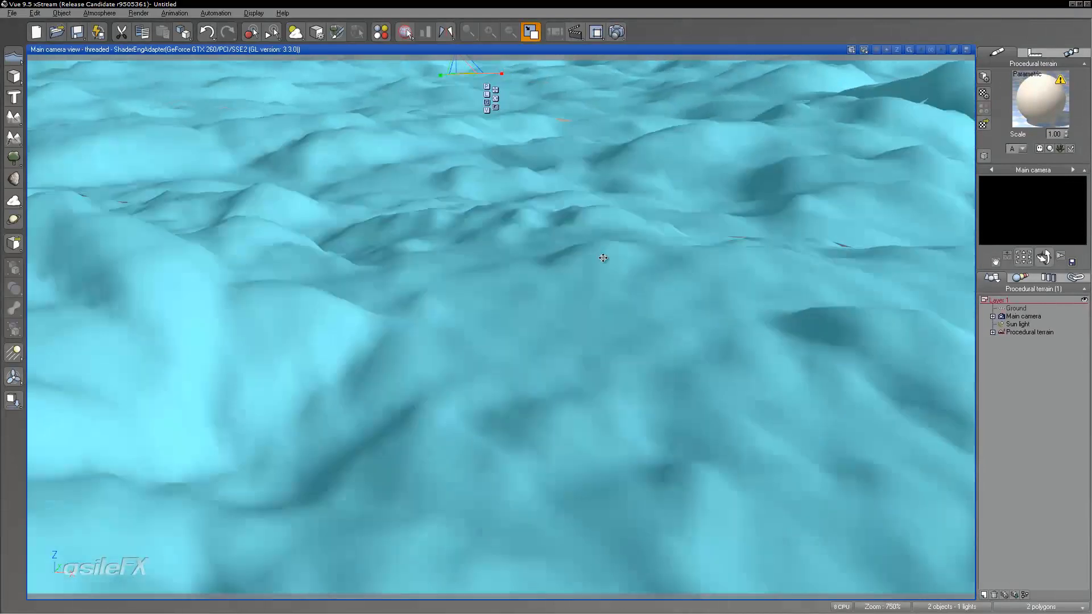
pyautogui.scroll(-5, 603, 259)
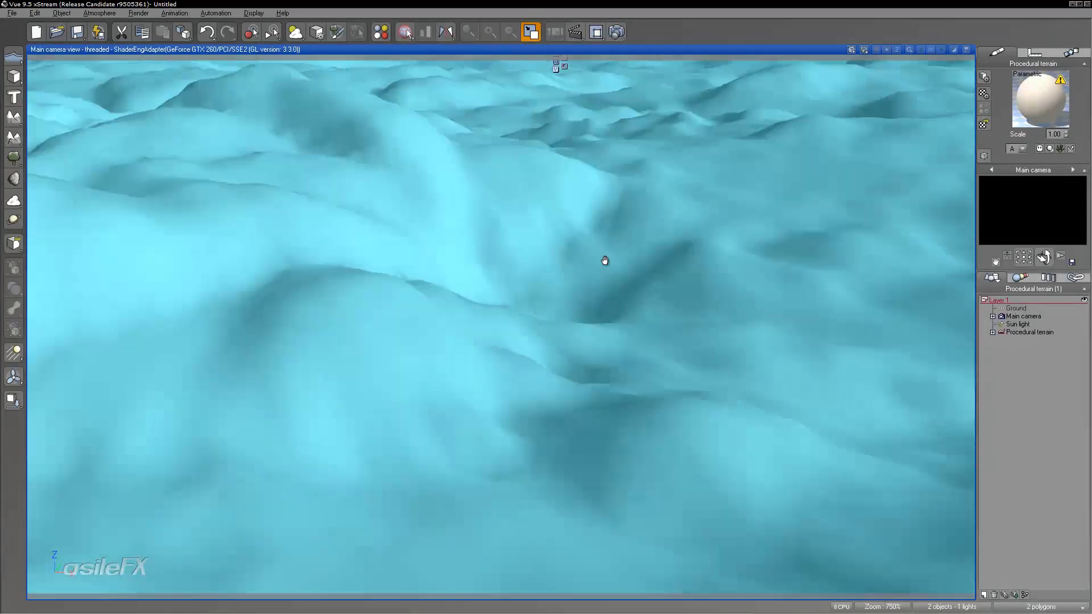
pyautogui.scroll(5, 711, 248)
pyautogui.scroll(-5, 583, 242)
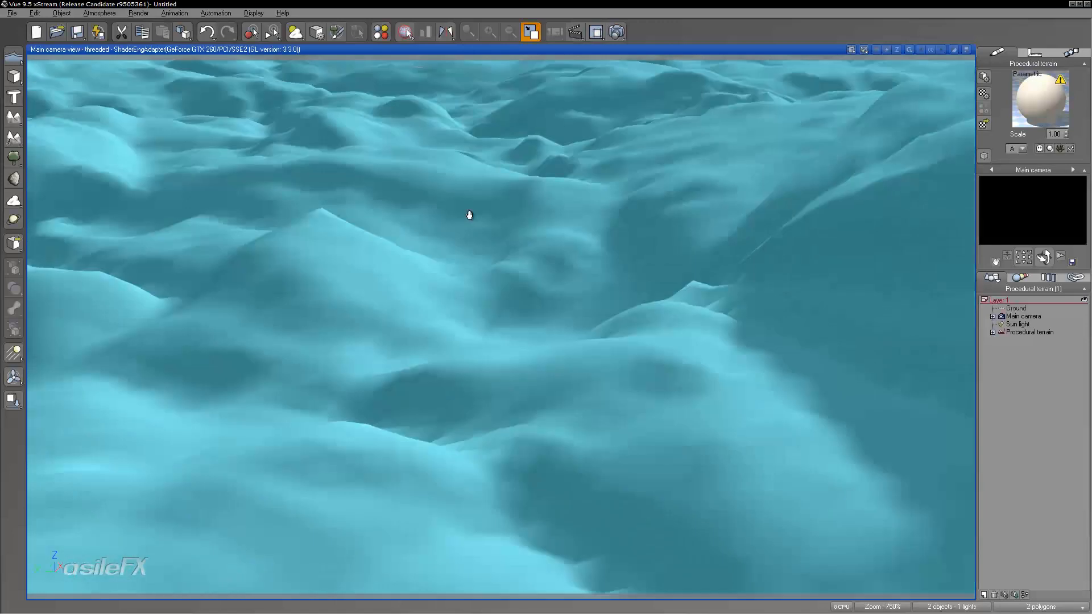
pyautogui.moveTo(470, 214); pyautogui.dragTo(405, 180)
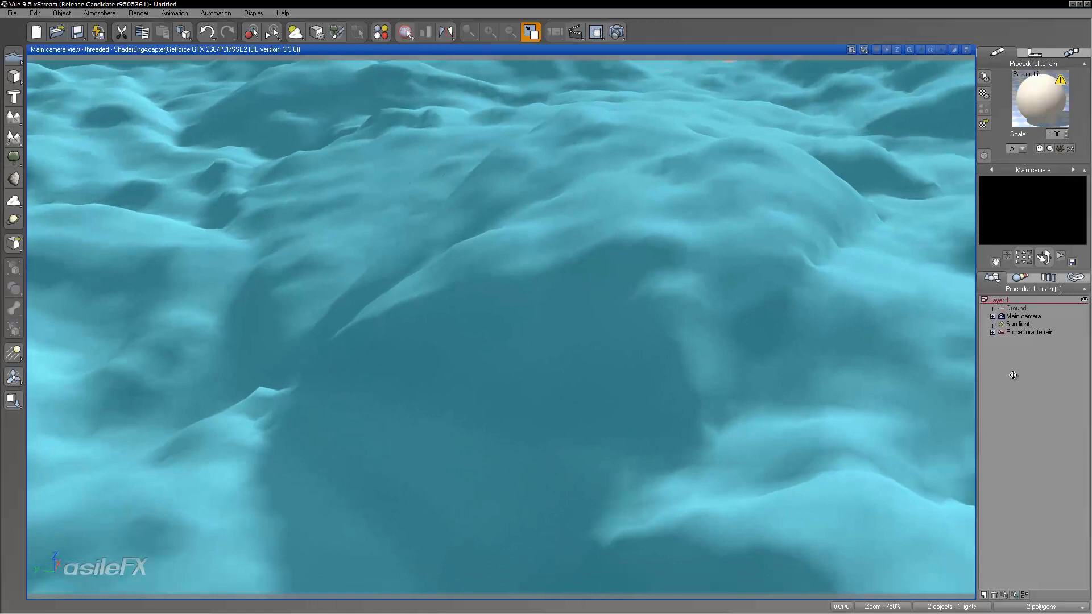
pyautogui.moveTo(646, 213)
pyautogui.mouseDown(button='right')
pyautogui.moveTo(646, 227)
pyautogui.moveTo(665, 198)
pyautogui.moveTo(656, 227)
pyautogui.moveTo(682, 202)
pyautogui.moveTo(661, 212)
pyautogui.mouseUp(button='right')
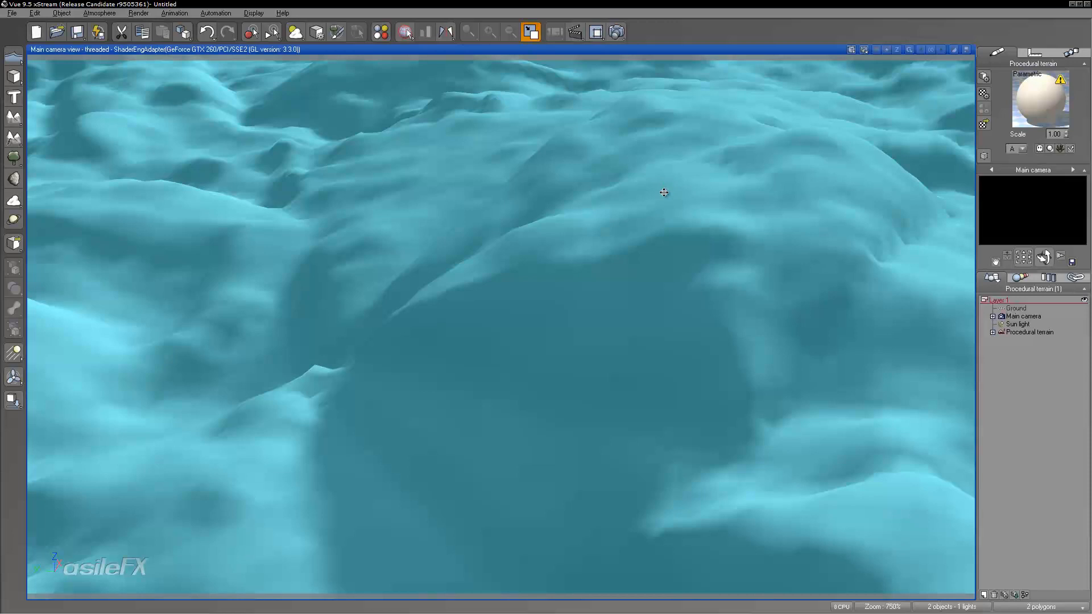
pyautogui.moveTo(671, 192)
pyautogui.mouseDown(button='right')
pyautogui.moveTo(722, 244)
pyautogui.moveTo(677, 188)
pyautogui.moveTo(671, 209)
pyautogui.mouseUp(button='right')
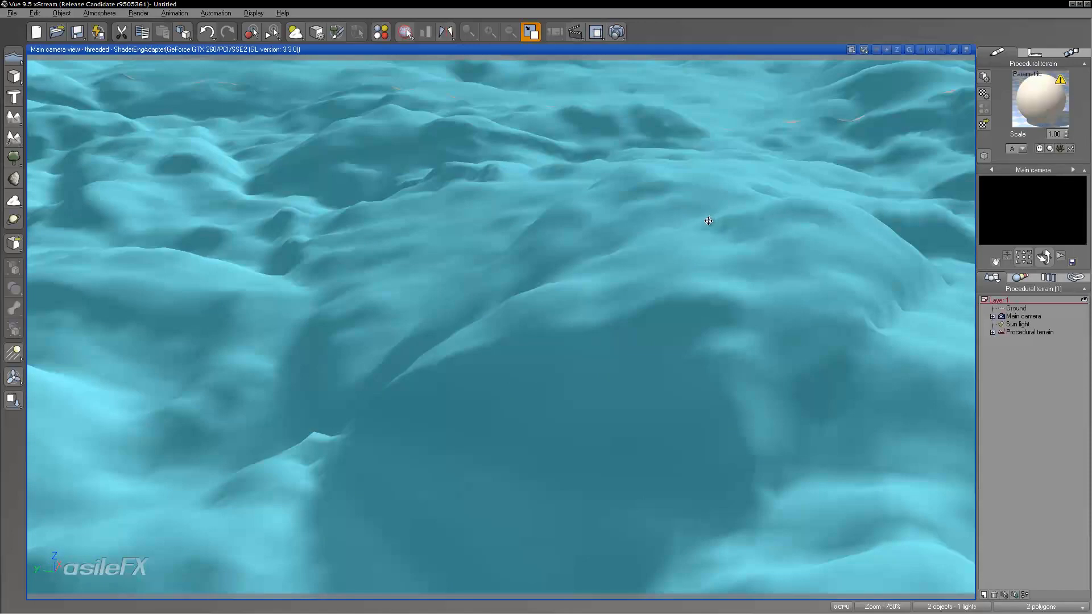
pyautogui.moveTo(732, 242); pyautogui.dragTo(766, 239, button='middle')
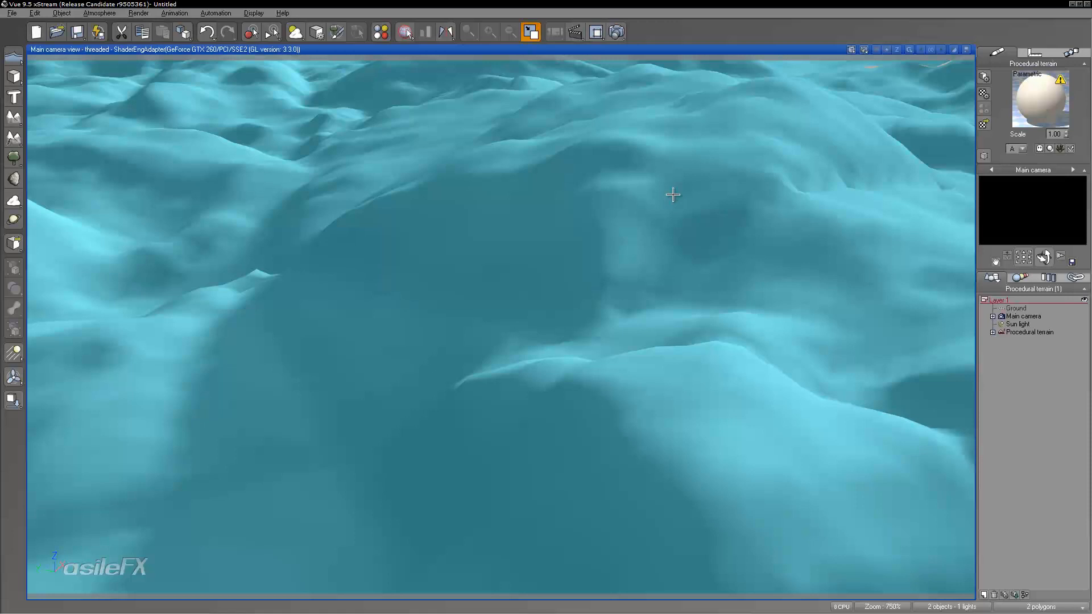
# - Show all four views and move the terrain down vertically, well below the camera, in the front view
pyautogui.doubleClick(685, 52)
pyautogui.moveTo(348, 404); pyautogui.dragTo(351, 463, button='right')
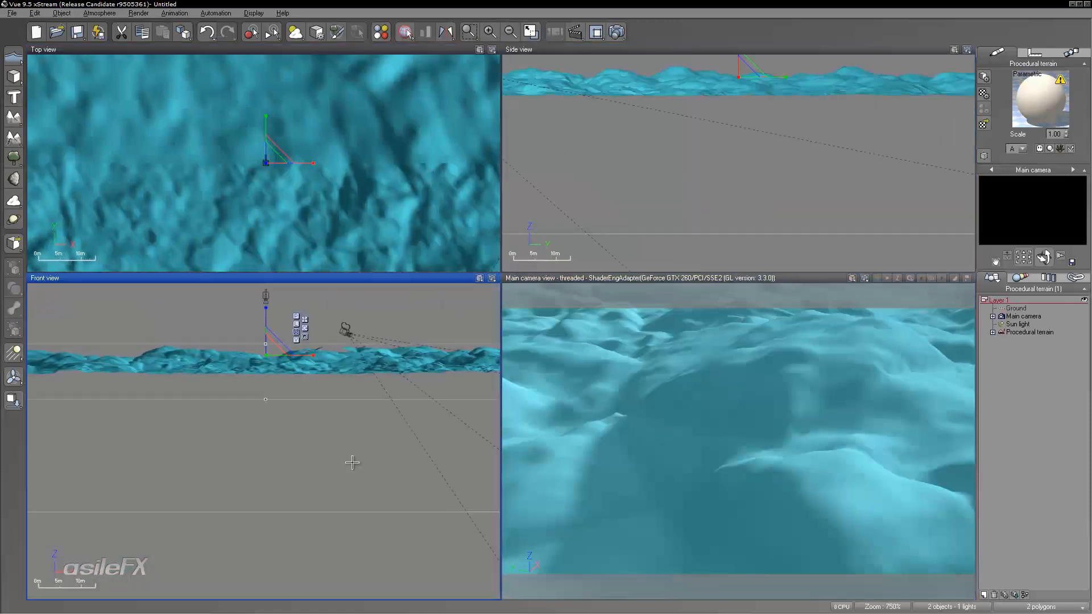
pyautogui.moveTo(265, 325); pyautogui.dragTo(269, 359, button='right')
pyautogui.moveTo(269, 359); pyautogui.dragTo(278, 481)
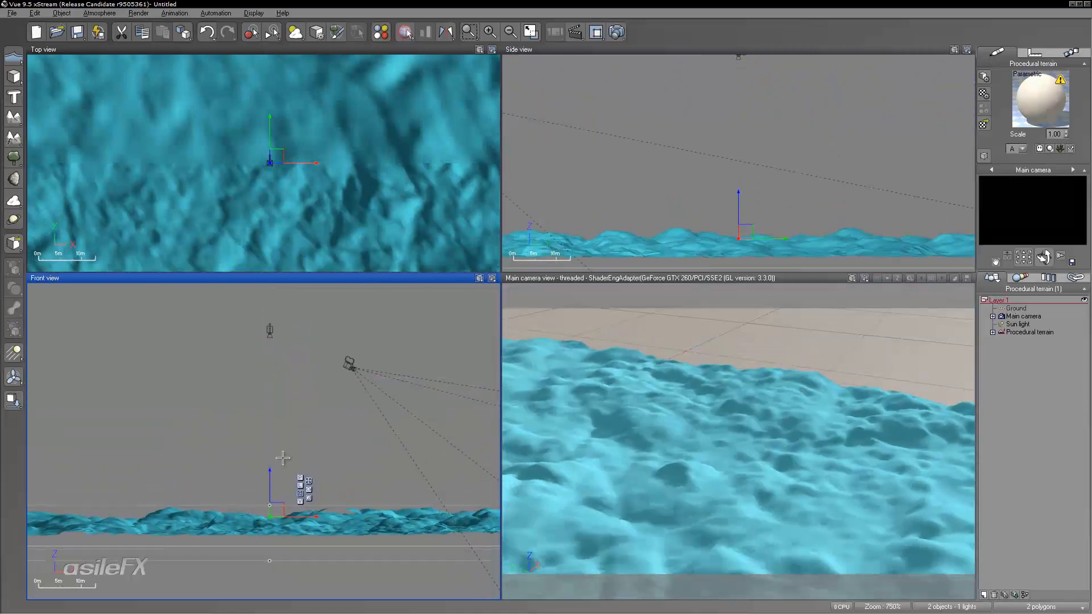
# - Enlarge the terrain's manipulation gizmo strongly and reduce it to a medium size
pyautogui.press('+')
pyautogui.press('+')
pyautogui.press('+')
pyautogui.press('+')
pyautogui.press('+')
pyautogui.press('+')
pyautogui.press('+')
pyautogui.press('+')
pyautogui.press('+')
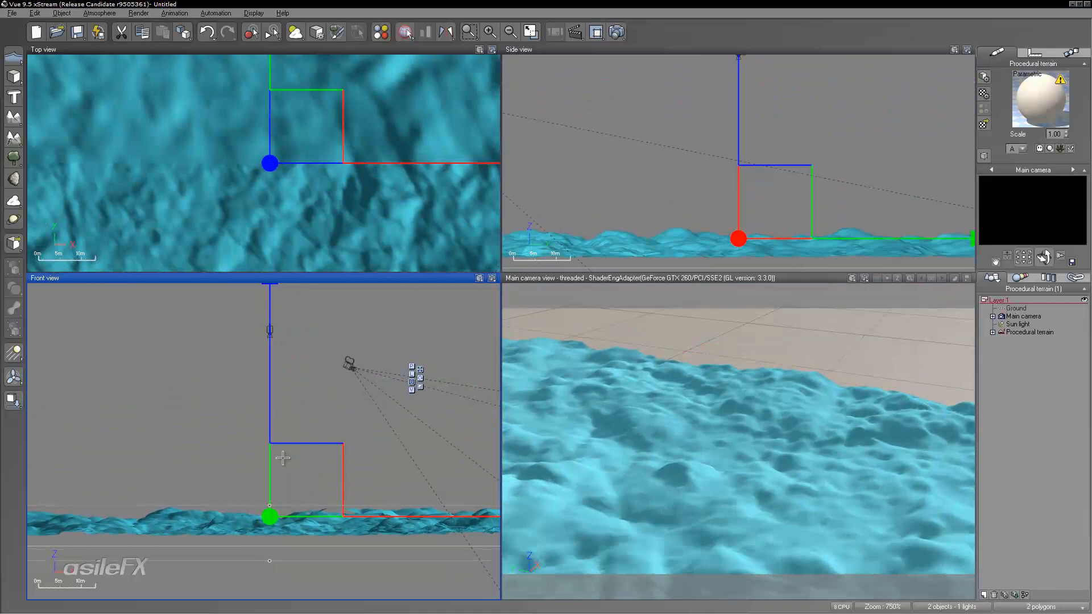
pyautogui.press('-')
pyautogui.press('-')
pyautogui.press('-')
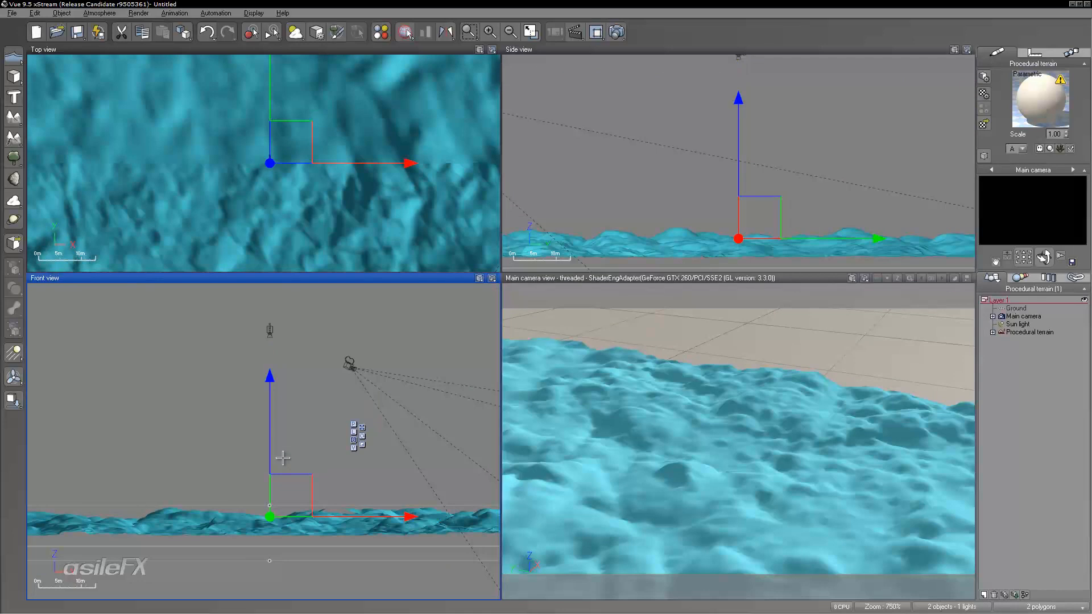
pyautogui.press('-')
pyautogui.press('-')
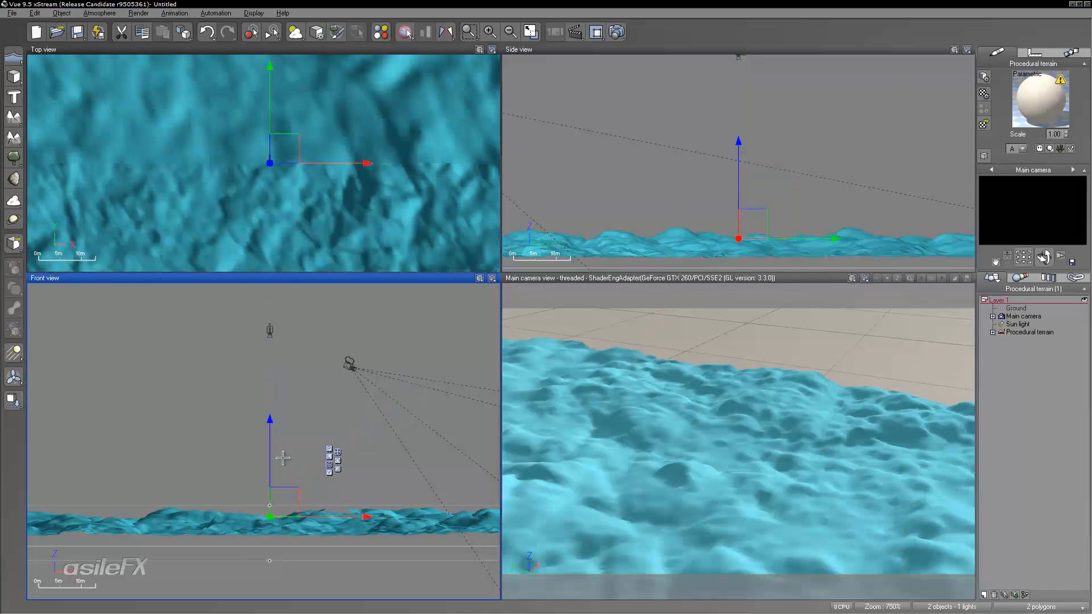
# - Cycle the terrain's gizmo through its move, rotate and resize modes, ending in move mode
pyautogui.click(328, 464)
pyautogui.click(337, 454)
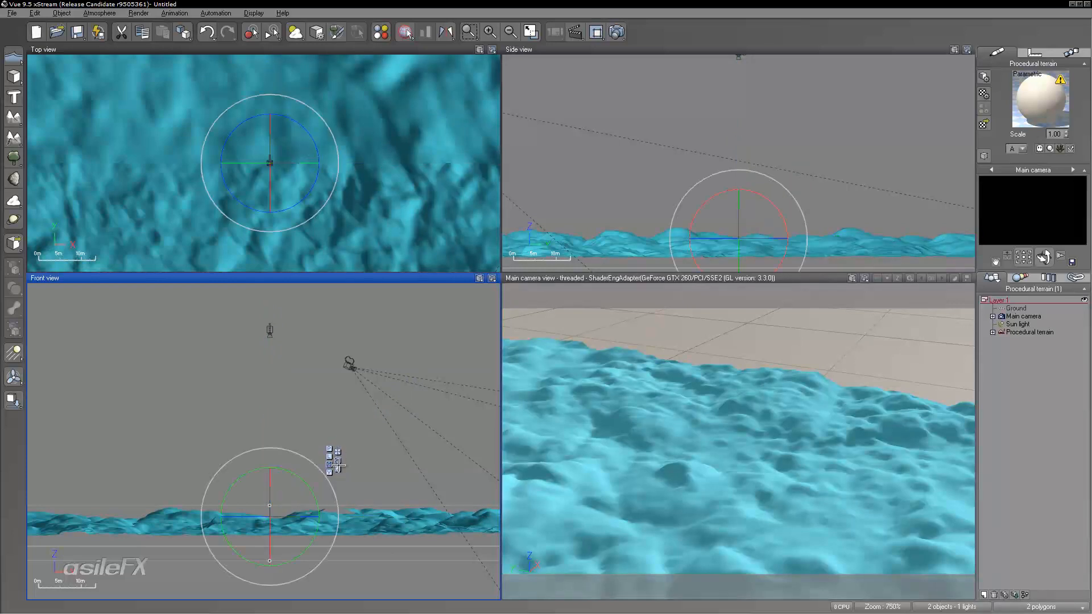
pyautogui.click(338, 453)
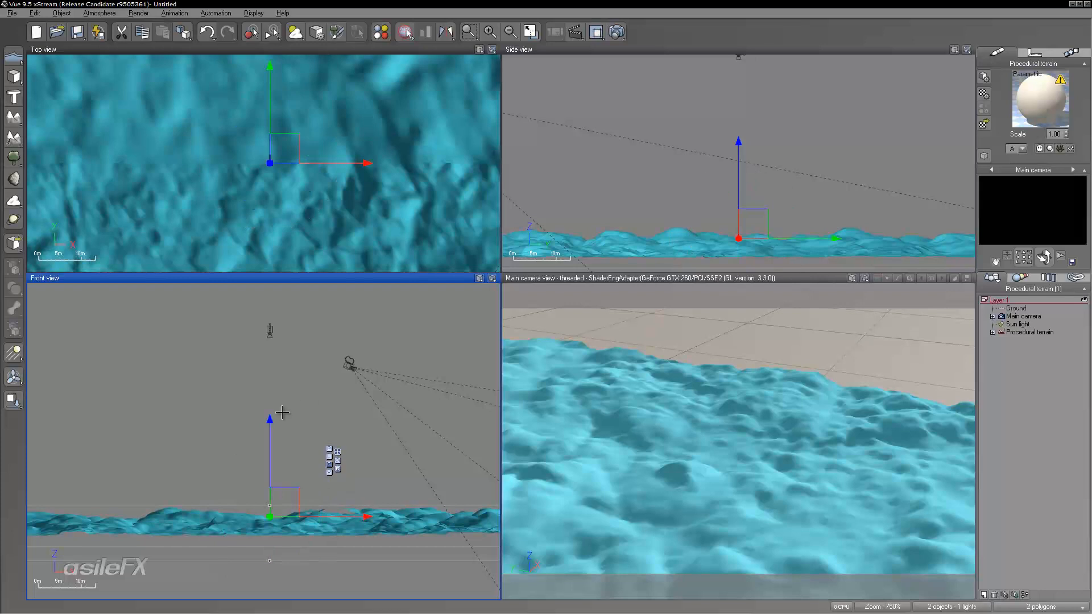
pyautogui.press('2')
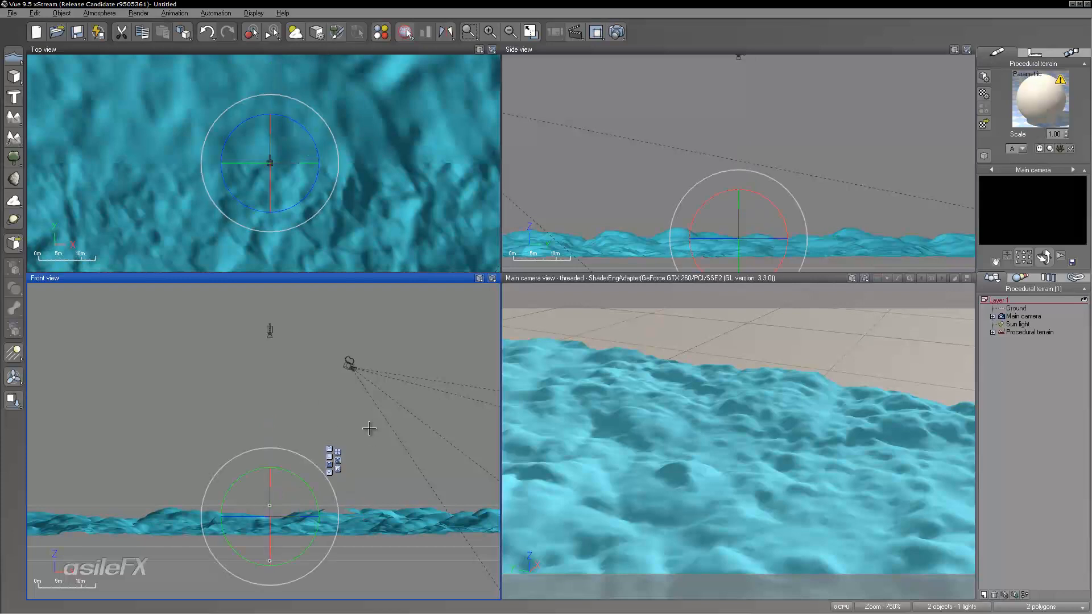
pyautogui.press('3')
pyautogui.press('2')
pyautogui.press('1')
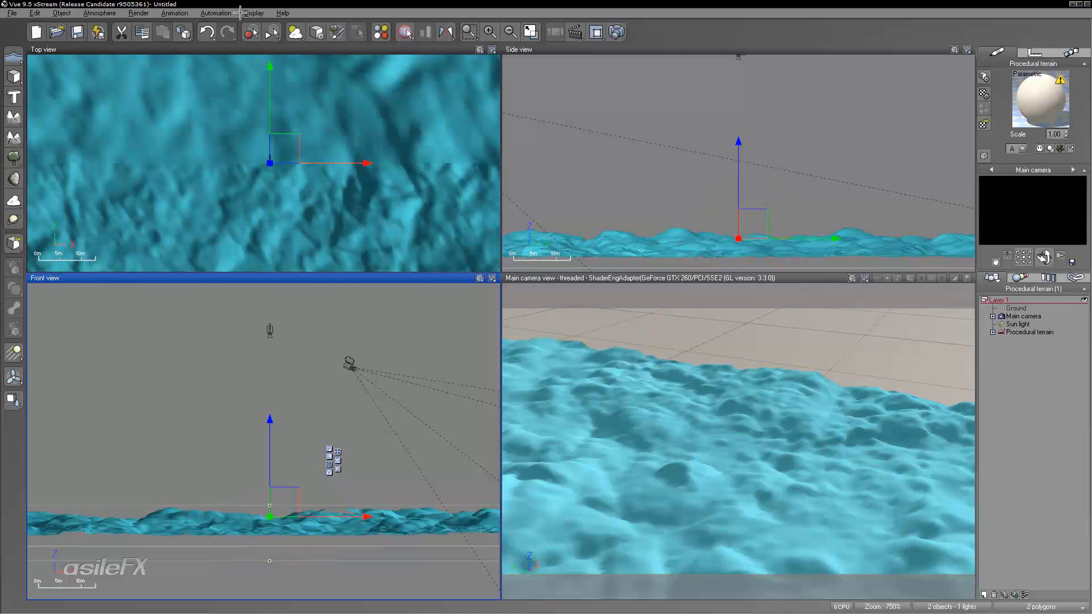
# - Review the gizmo display options, including gizmo size, type and coordinate system, without changing any of them
pyautogui.click(259, 12)
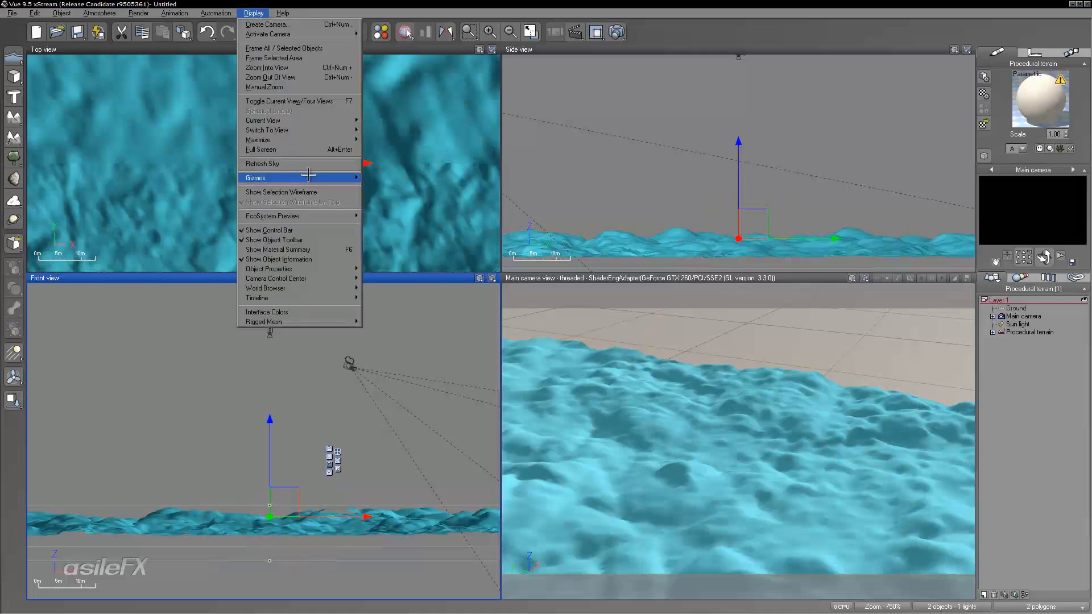
pyautogui.moveTo(317, 172)
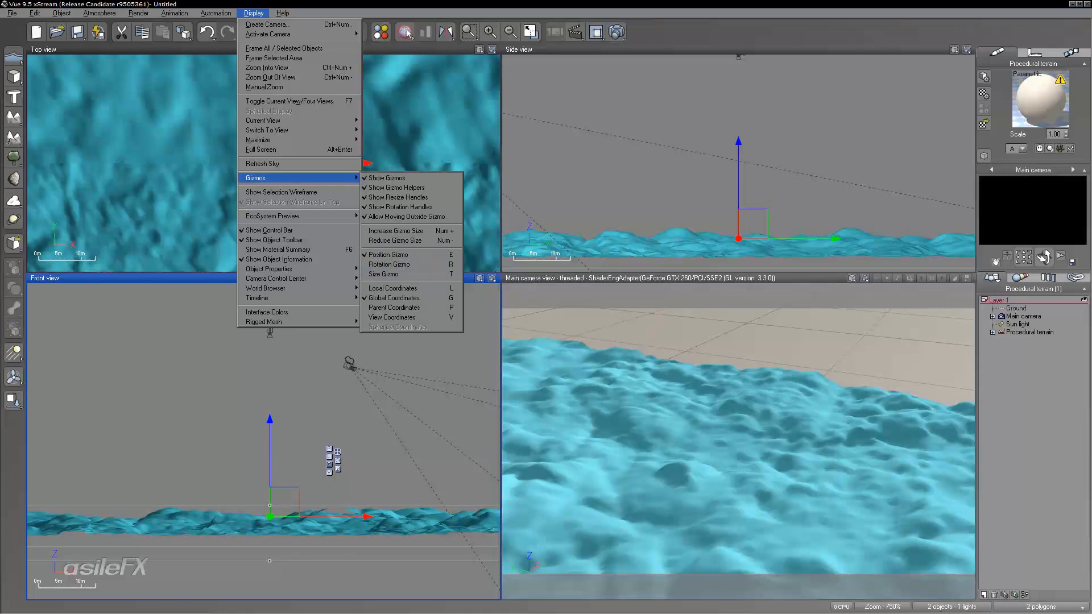
pyautogui.click(703, 297)
# - Maximize the main camera view and bring the camera close to the terrain's surface
pyautogui.doubleClick(705, 277)
pyautogui.moveTo(630, 319); pyautogui.dragTo(719, 266, button='right')
pyautogui.scroll(8, 719, 267)
pyautogui.scroll(-8, 716, 279)
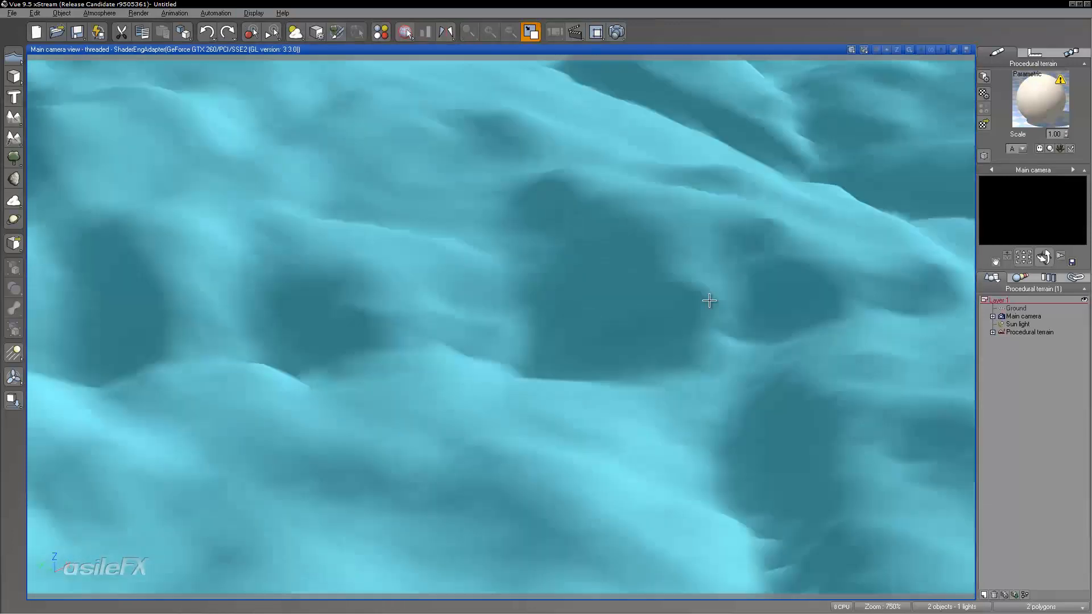
# - Render the scene to screen at Final quality and 1600x900, with relighting disabled
pyautogui.click(617, 31)
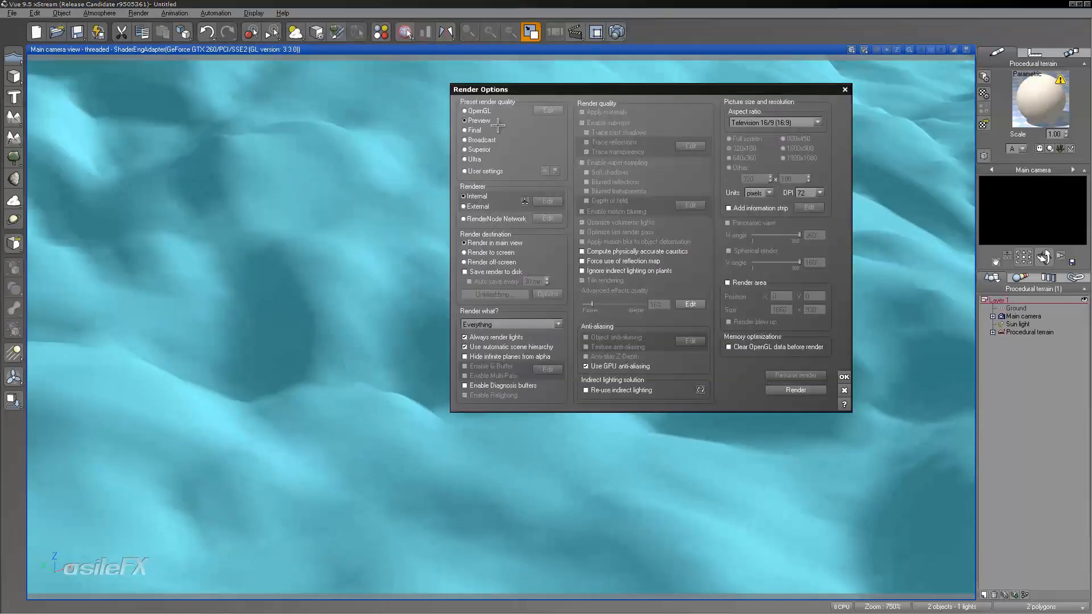
pyautogui.click(475, 130)
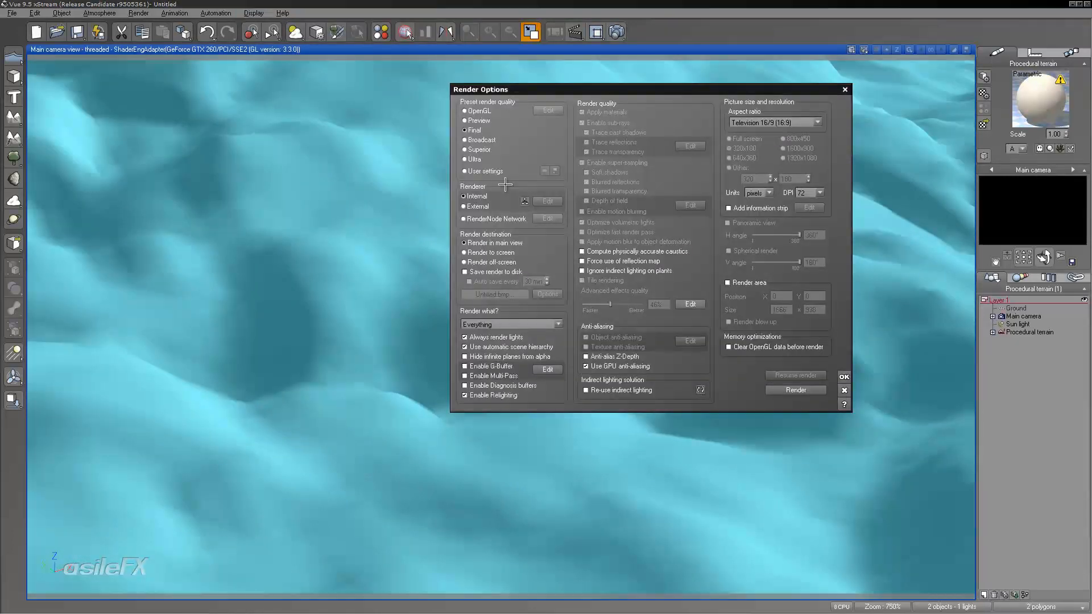
pyautogui.click(490, 252)
pyautogui.click(499, 394)
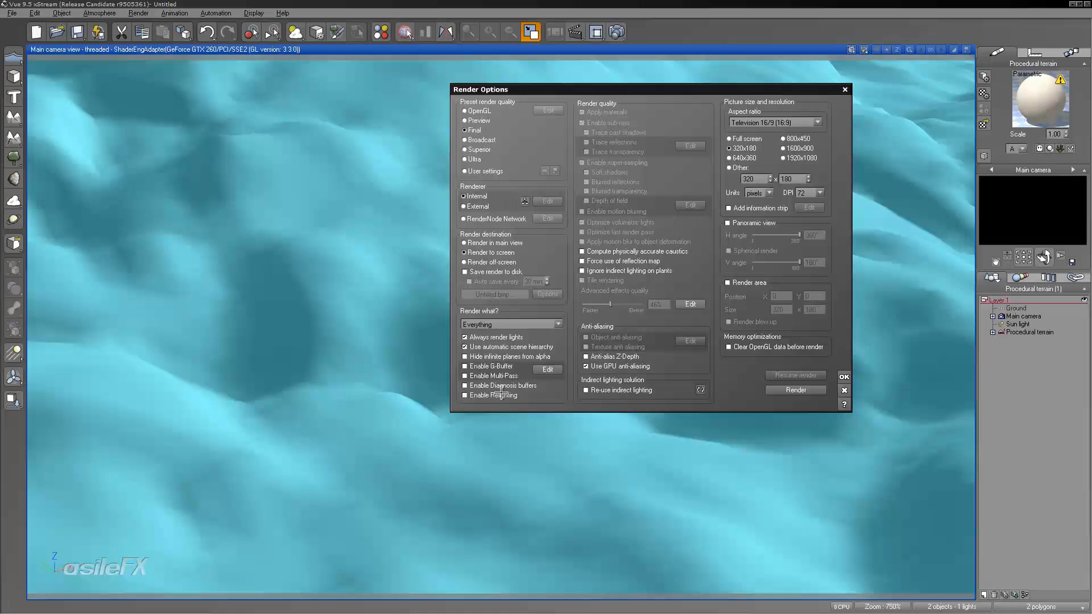
pyautogui.click(812, 147)
pyautogui.click(796, 390)
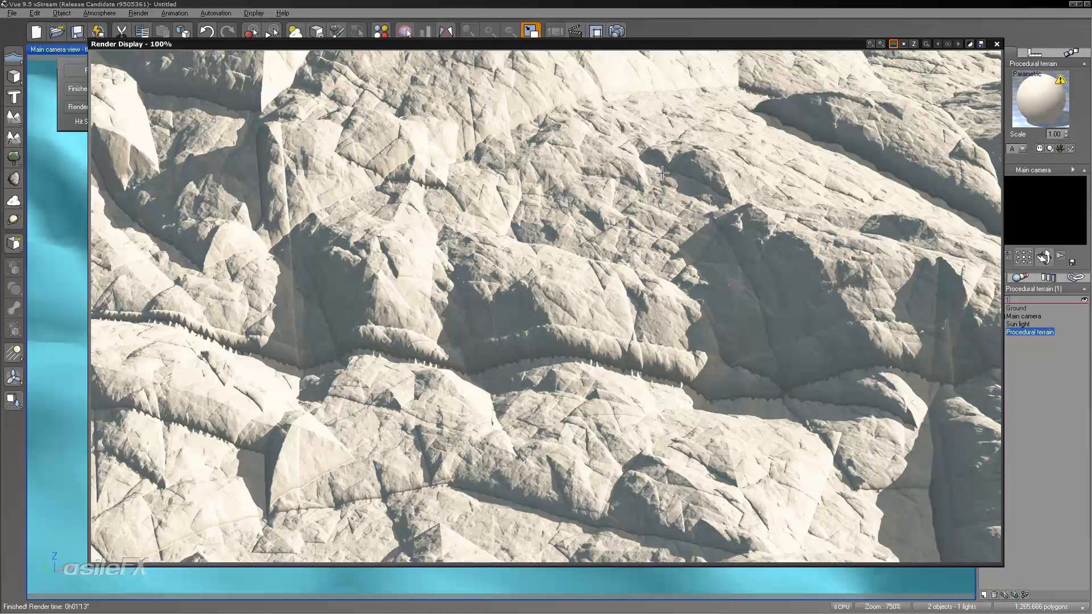
# - Close the finished render, tilt the camera toward the horizon and increase the terrain's height with its gizmo
pyautogui.click(998, 44)
pyautogui.moveTo(560, 232); pyautogui.dragTo(760, 276, button='right')
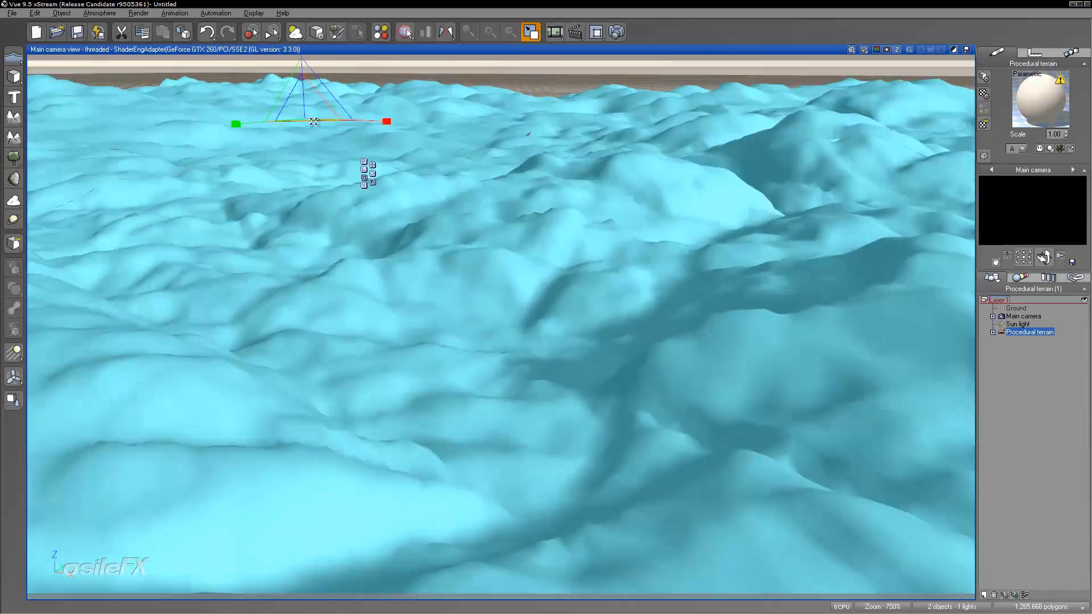
pyautogui.moveTo(313, 121); pyautogui.dragTo(315, 128, button='right')
pyautogui.moveTo(317, 158)
pyautogui.mouseDown()
pyautogui.moveTo(318, 120)
pyautogui.moveTo(315, 178)
pyautogui.moveTo(318, 156)
pyautogui.mouseUp()
pyautogui.press('2')
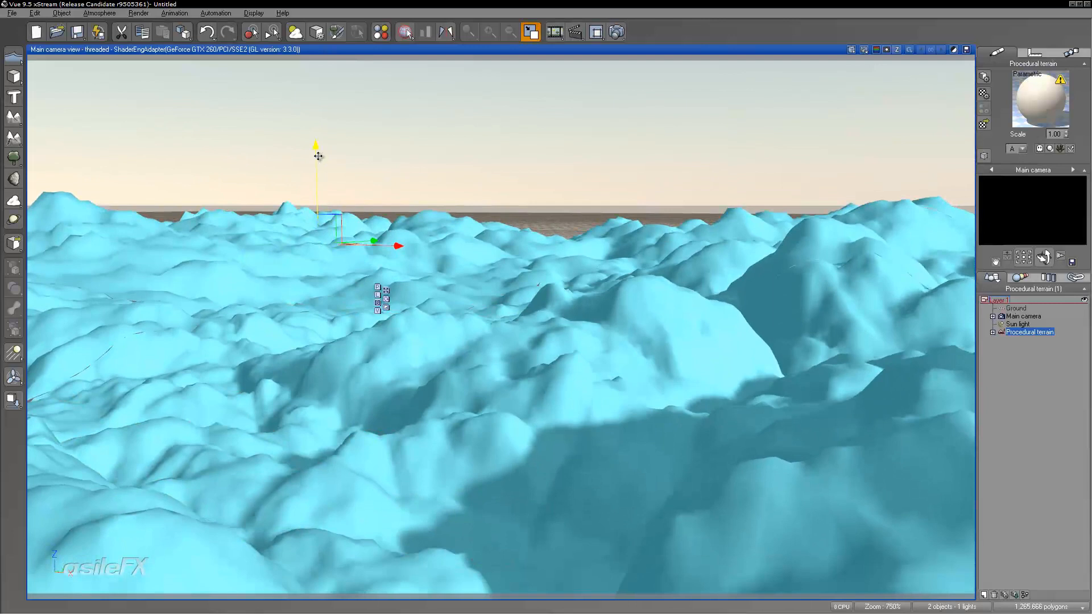
# - Position the main camera to frame the tall peak against the sky, render that view and close the render
pyautogui.scroll(8, 480, 290)
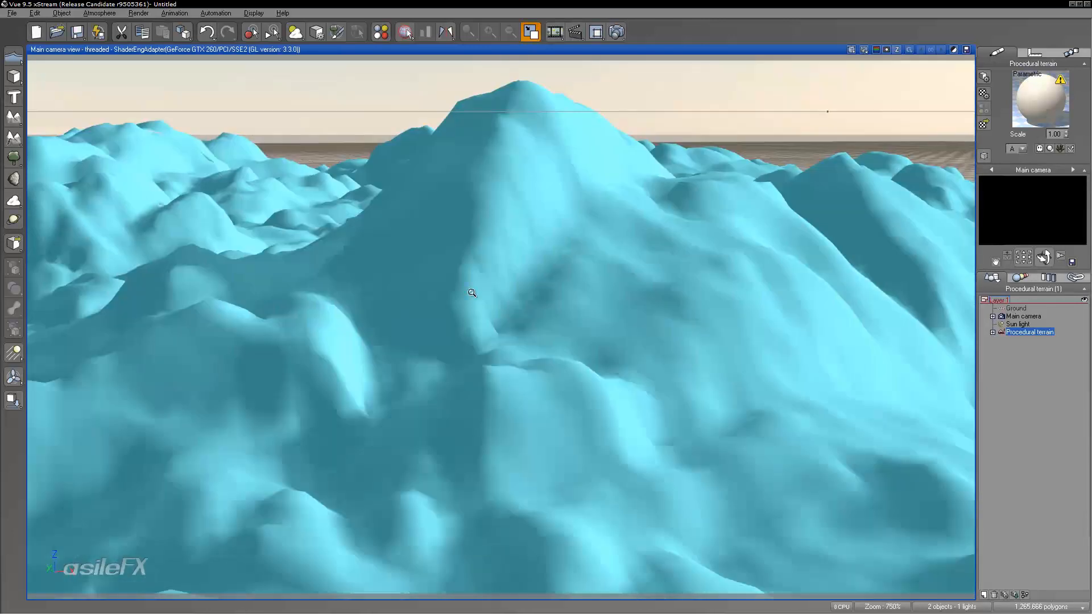
pyautogui.scroll(6, 612, 370)
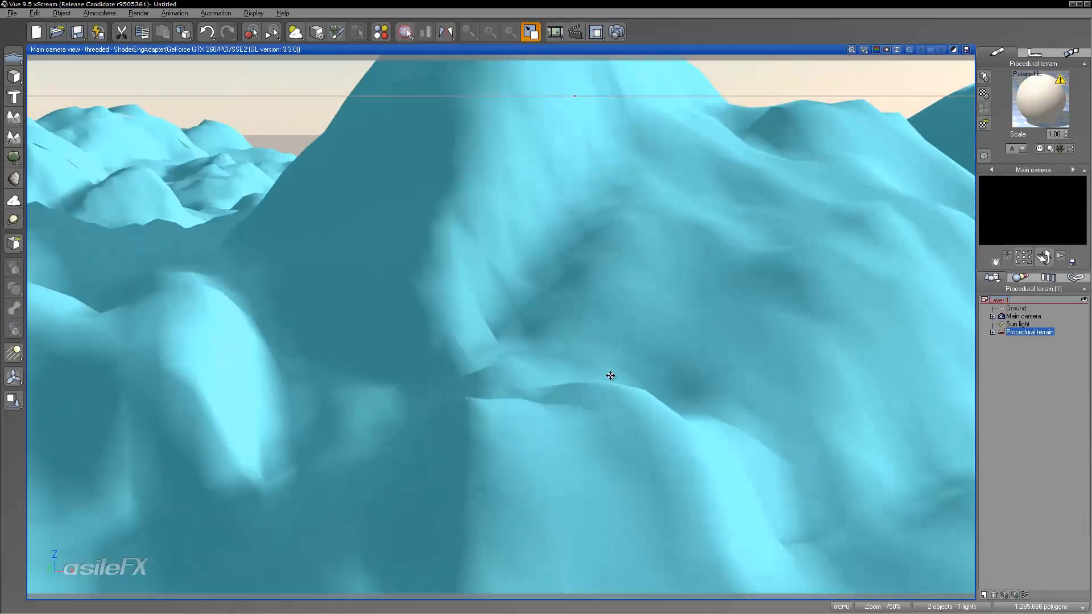
pyautogui.scroll(5, 610, 375)
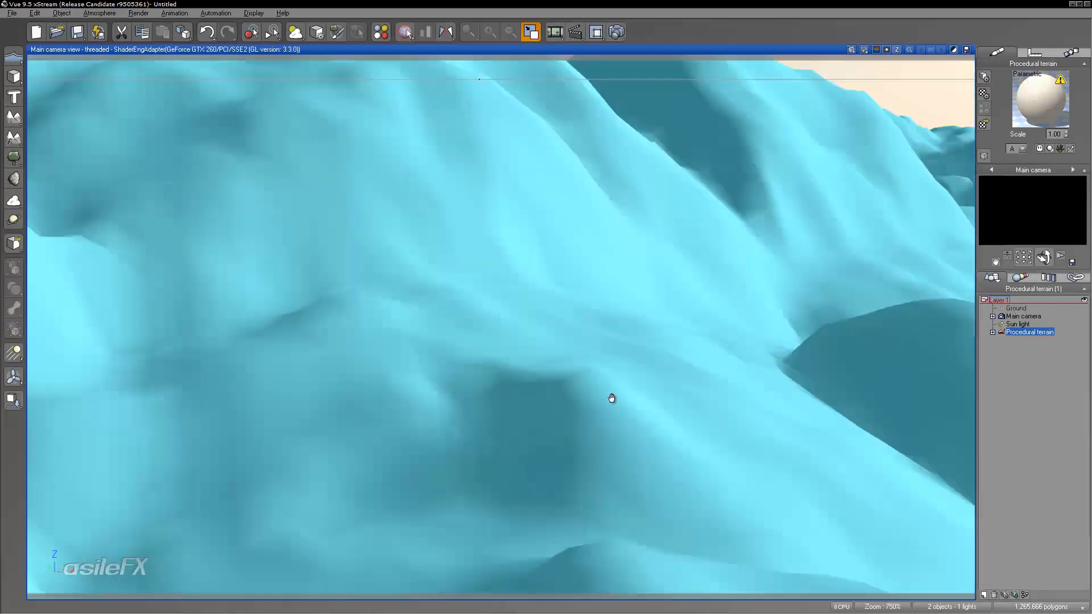
pyautogui.moveTo(612, 398); pyautogui.dragTo(646, 364, button='right')
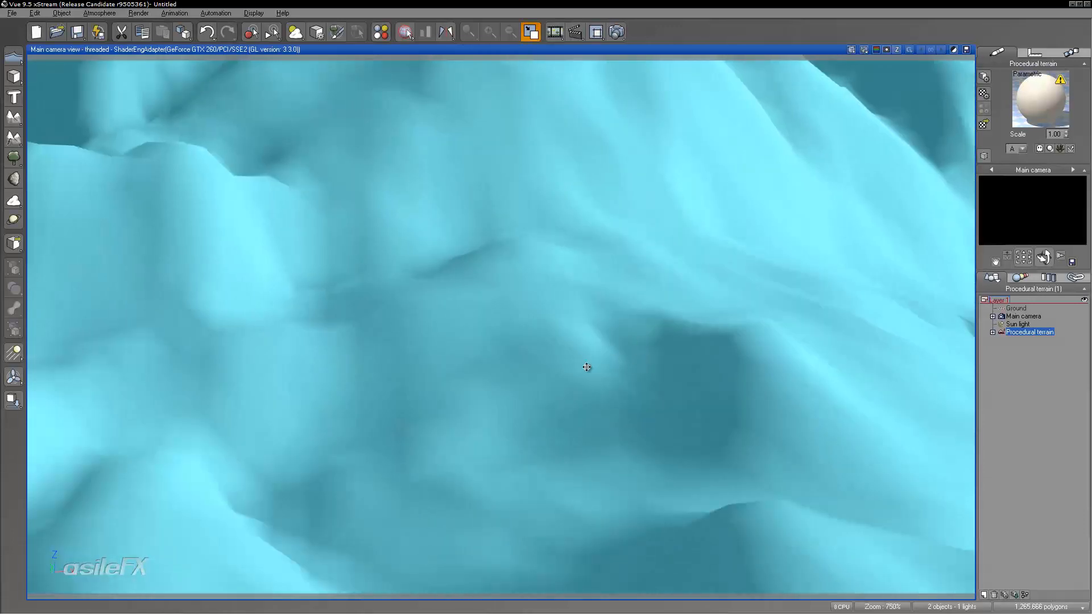
pyautogui.scroll(10, 623, 298)
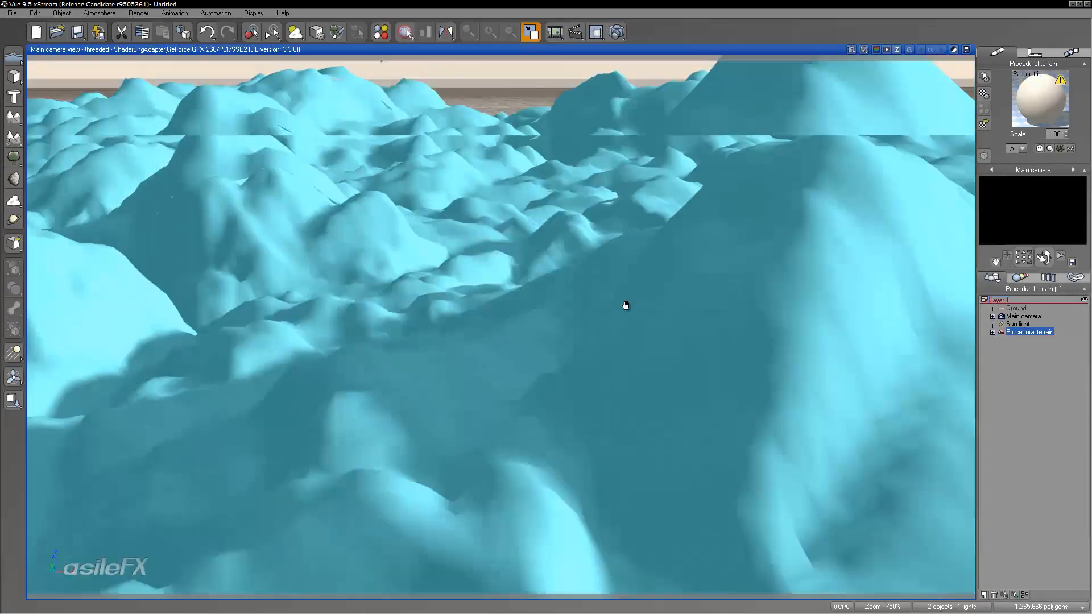
pyautogui.scroll(8, 624, 301)
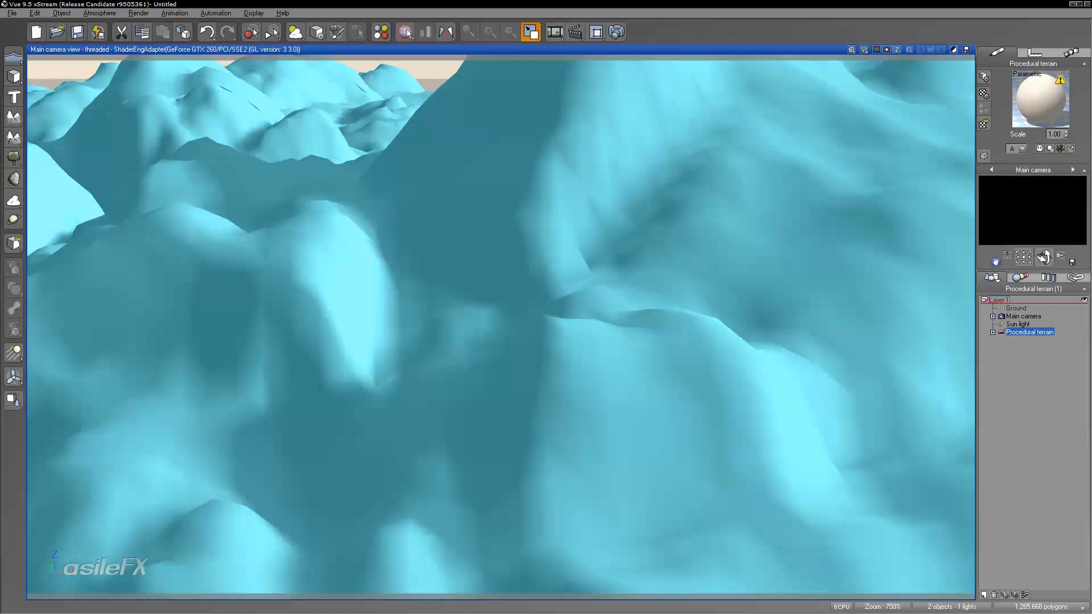
pyautogui.moveTo(995, 262); pyautogui.dragTo(709, 280)
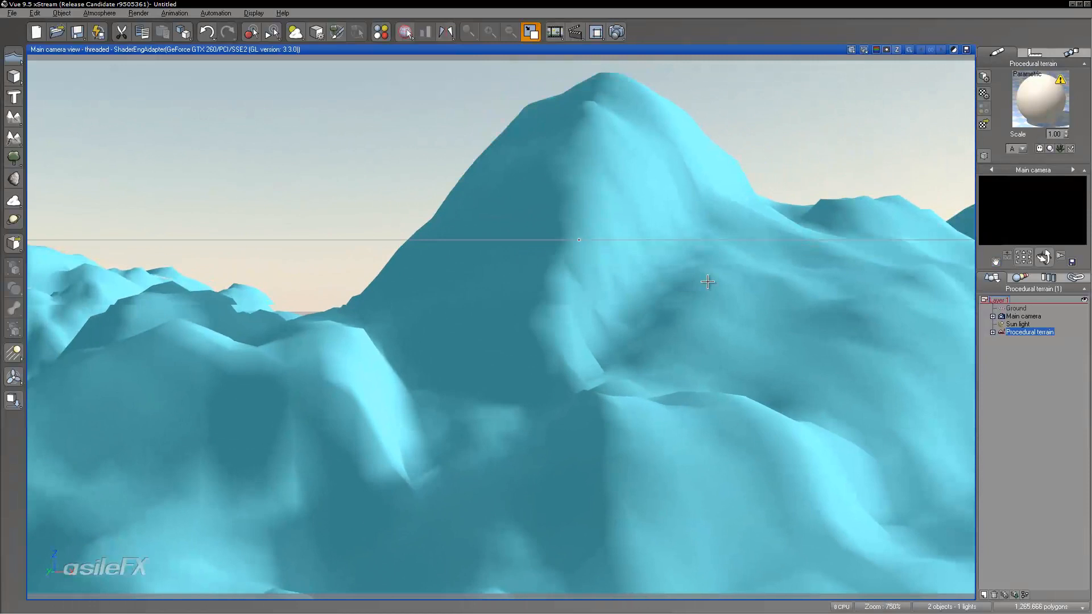
pyautogui.click(406, 33)
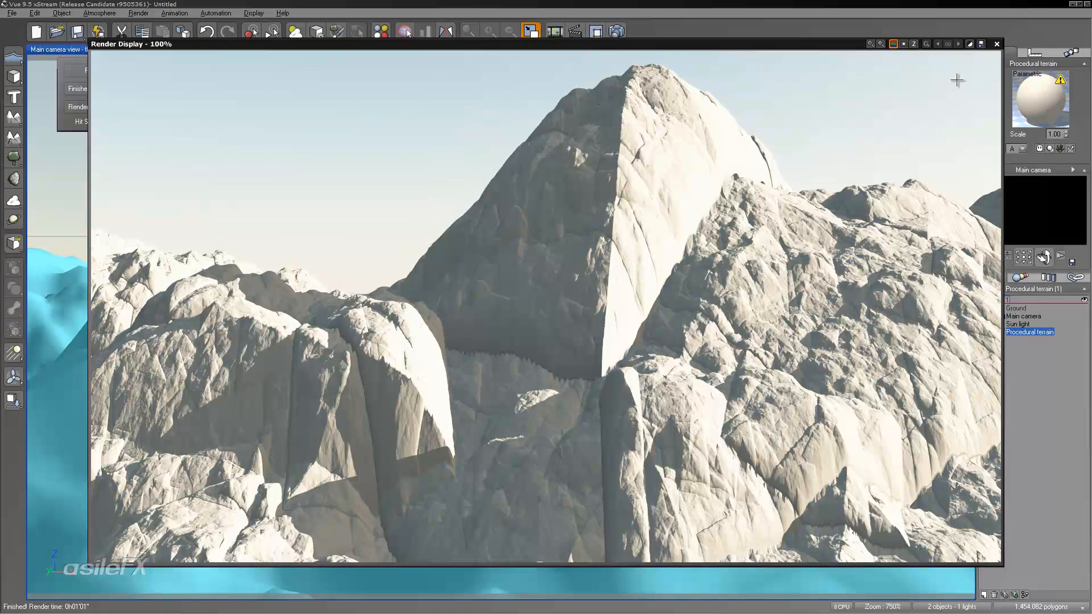
pyautogui.click(995, 45)
# - Open the terrain's altitude production function for editing and turn its output preview to look from above
pyautogui.scroll(-5, 670, 289)
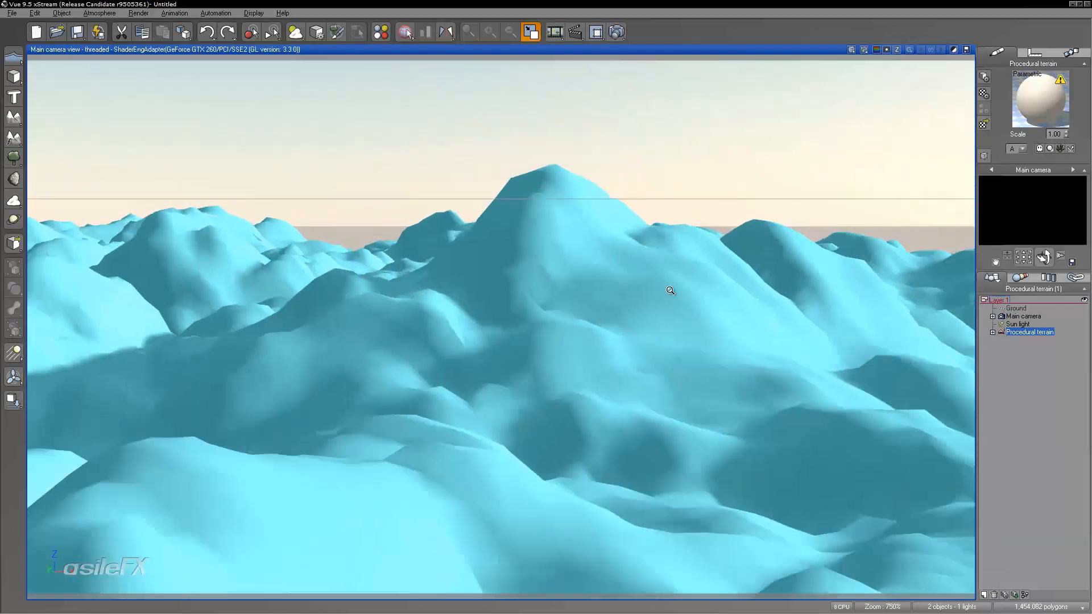
pyautogui.scroll(-3, 670, 290)
pyautogui.doubleClick(670, 290)
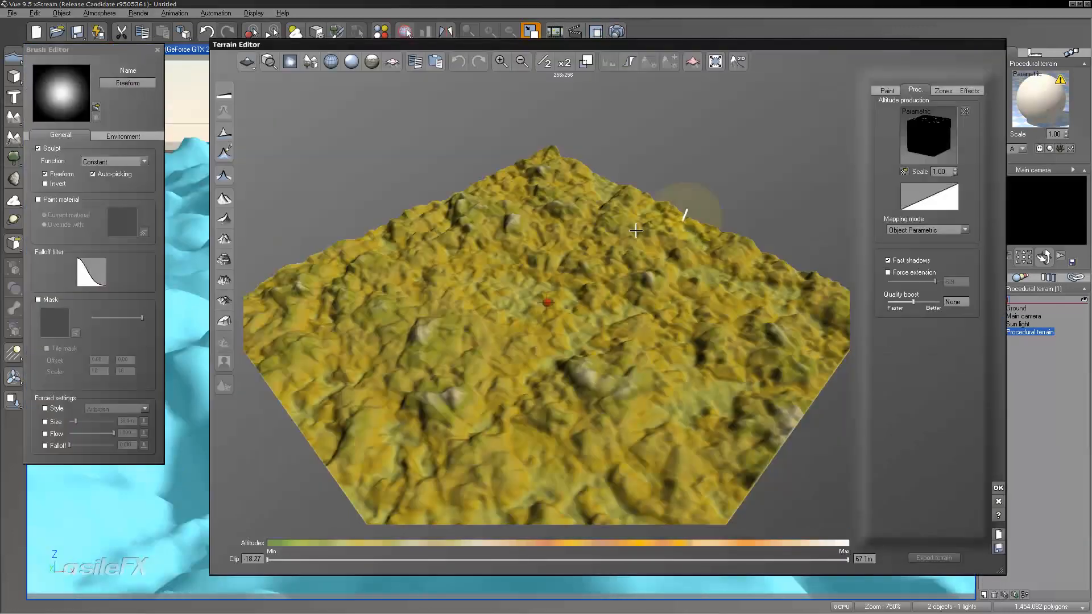
pyautogui.rightClick(937, 138)
pyautogui.click(952, 144)
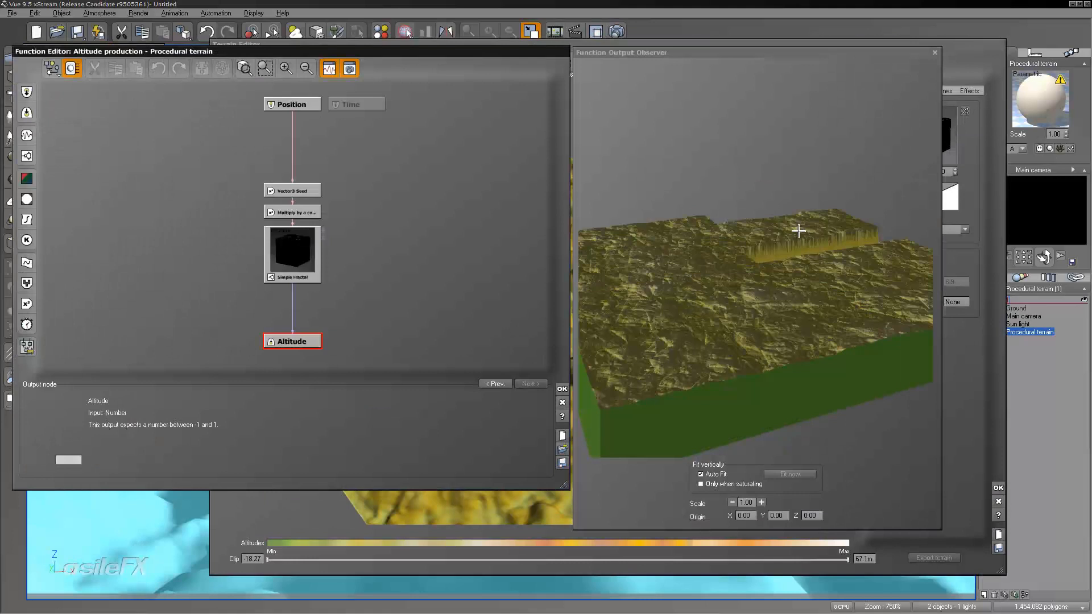
pyautogui.moveTo(798, 231); pyautogui.dragTo(711, 198)
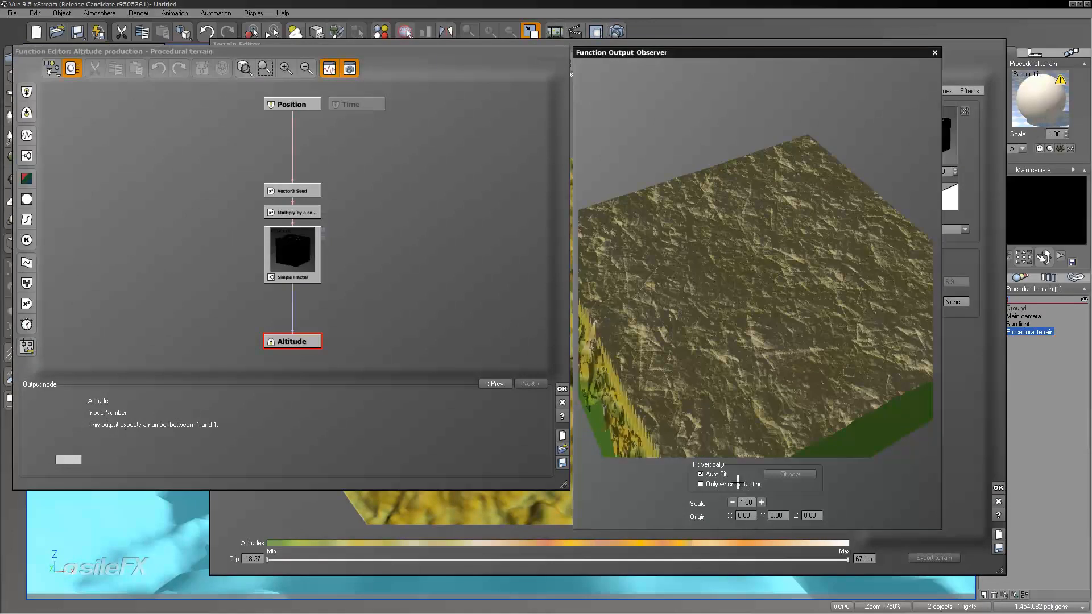
pyautogui.moveTo(737, 482); pyautogui.dragTo(808, 337)
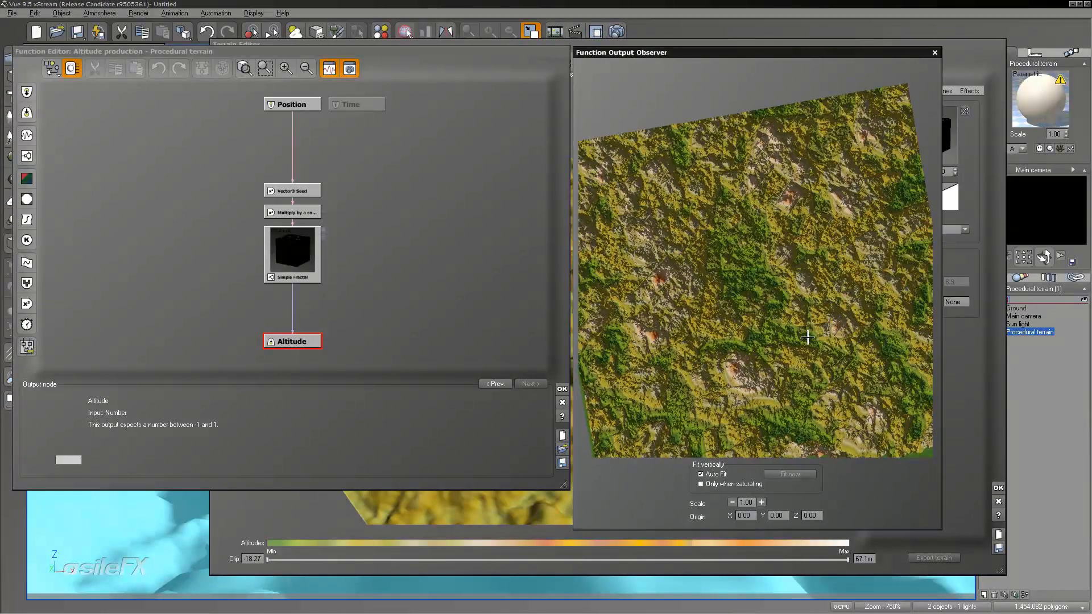
# - Set the Simple Fractal node's largest feature to 10 km
pyautogui.click(293, 251)
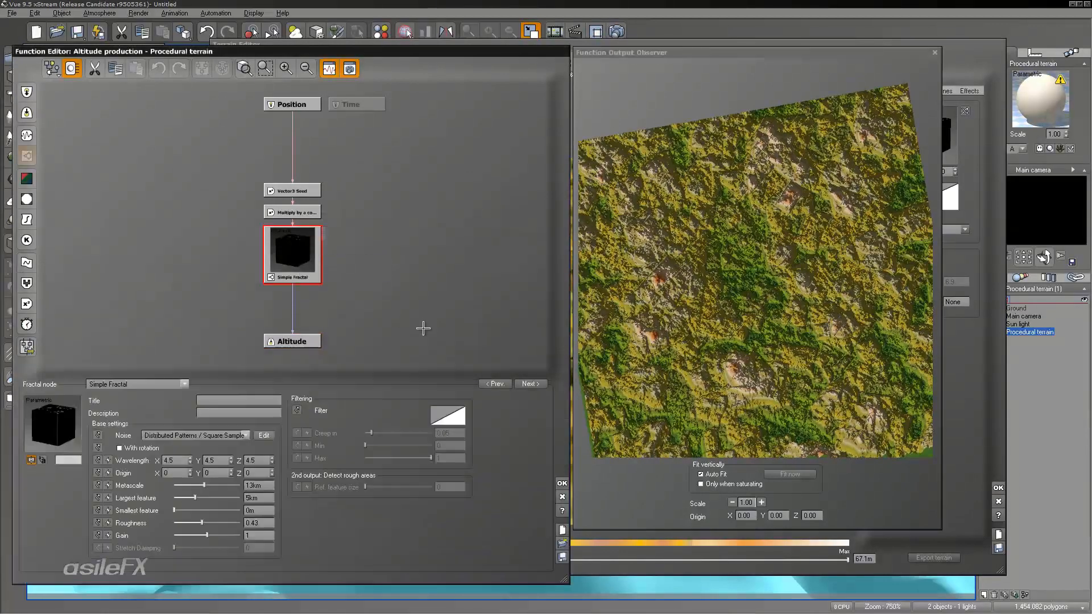
pyautogui.doubleClick(271, 499)
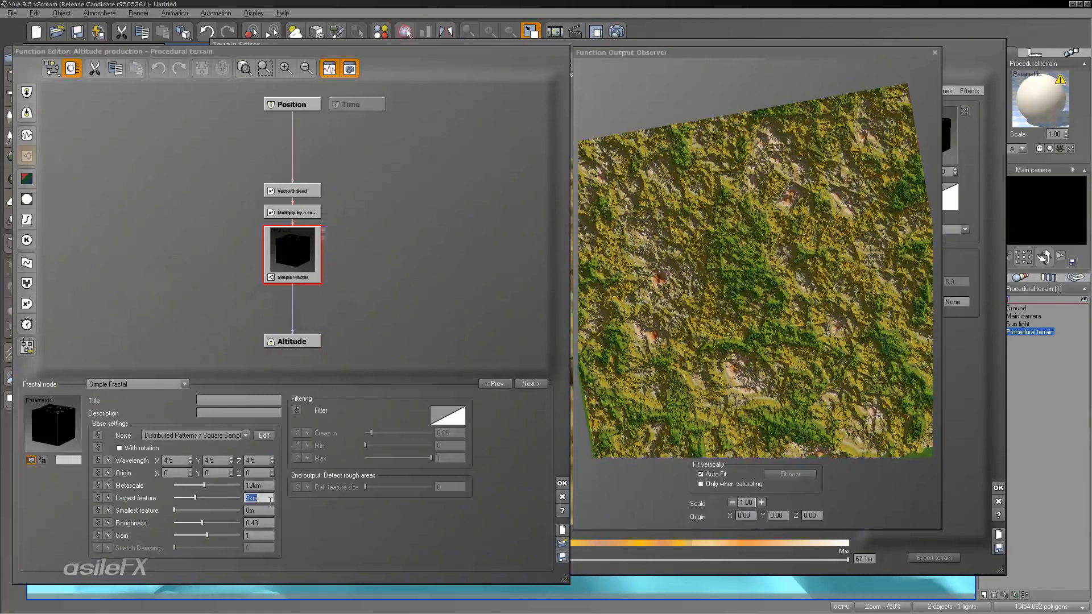
pyautogui.write('10')
pyautogui.press('Return')
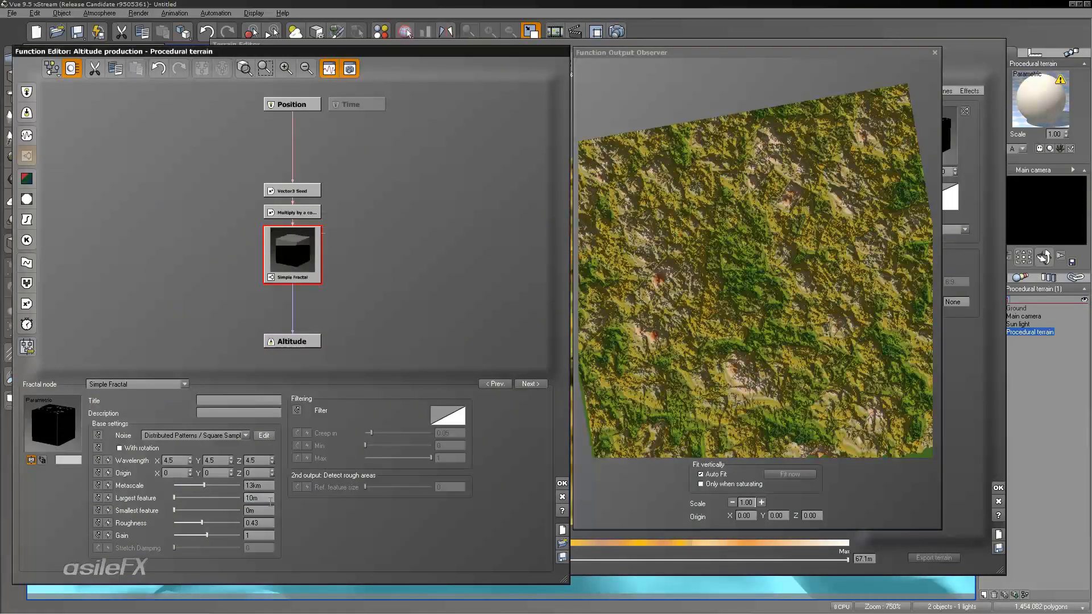
pyautogui.write('km')
pyautogui.press('Return')
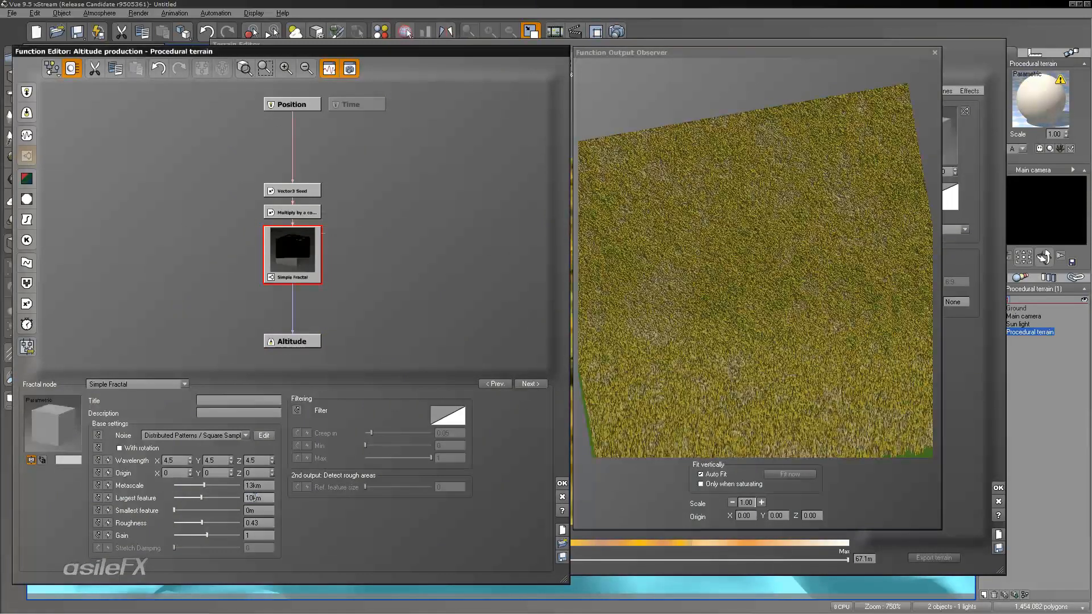
# - Examine the altitude function's output preview from several angles at a preview scale of 2.00
pyautogui.moveTo(676, 279); pyautogui.dragTo(804, 280)
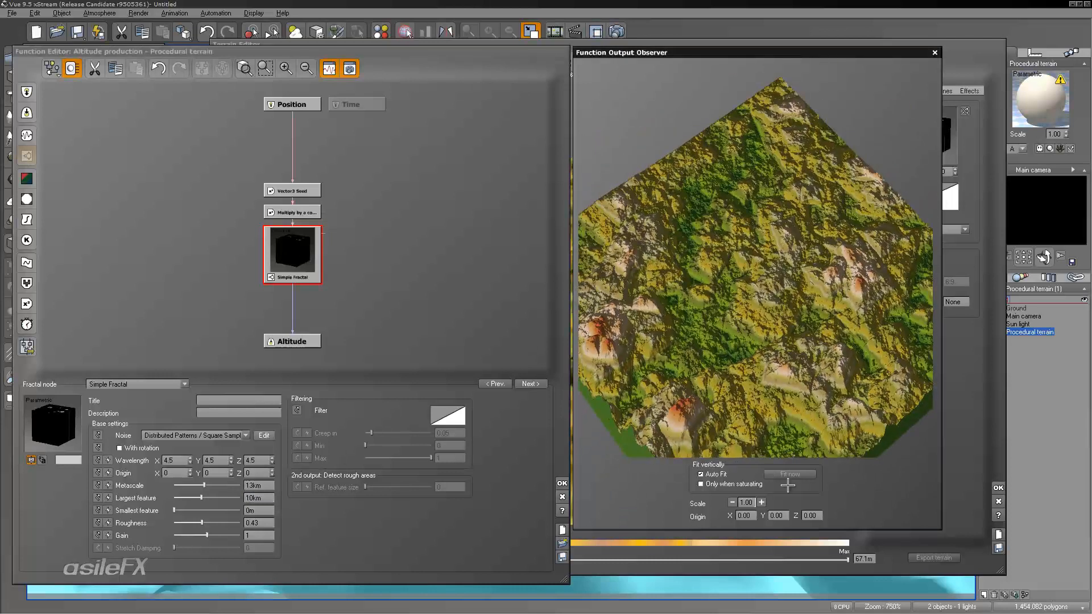
pyautogui.click(761, 503)
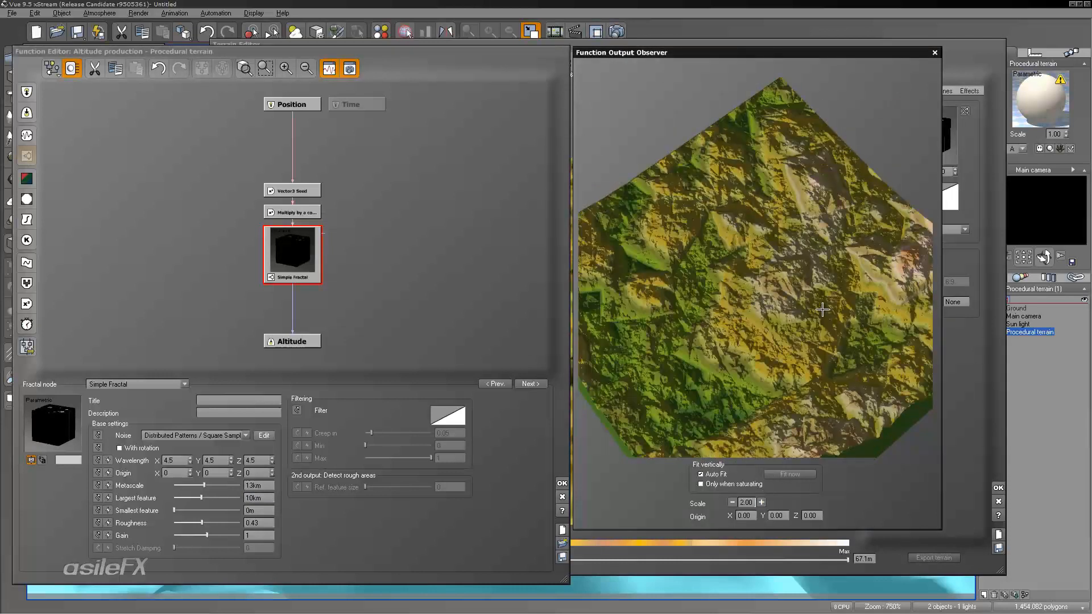
pyautogui.moveTo(793, 304); pyautogui.dragTo(851, 316)
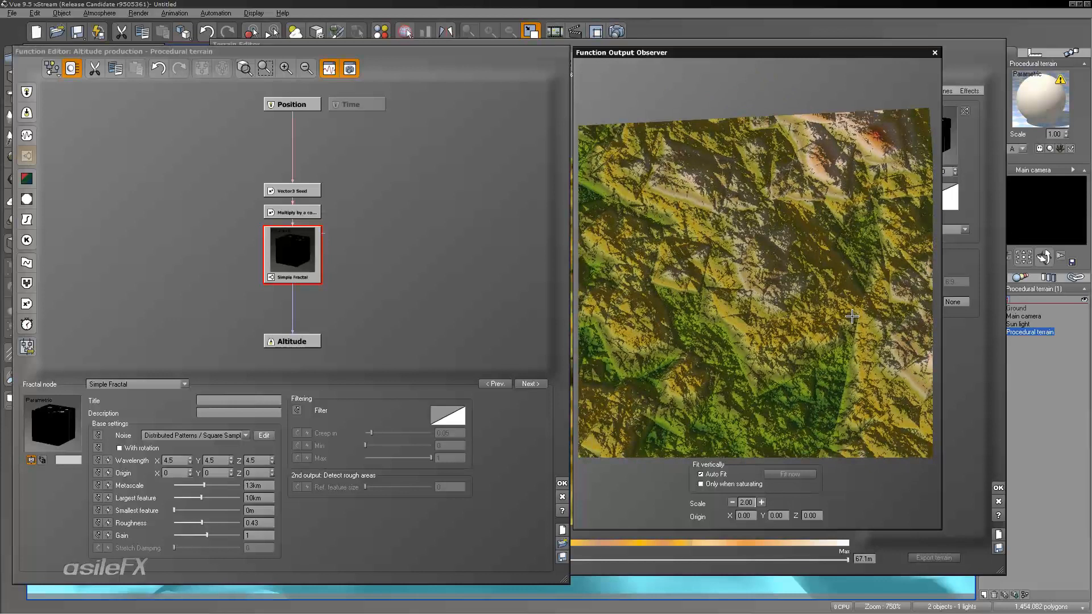
pyautogui.moveTo(847, 284)
pyautogui.mouseDown()
pyautogui.moveTo(819, 279)
pyautogui.moveTo(858, 288)
pyautogui.moveTo(856, 307)
pyautogui.moveTo(860, 298)
pyautogui.mouseUp()
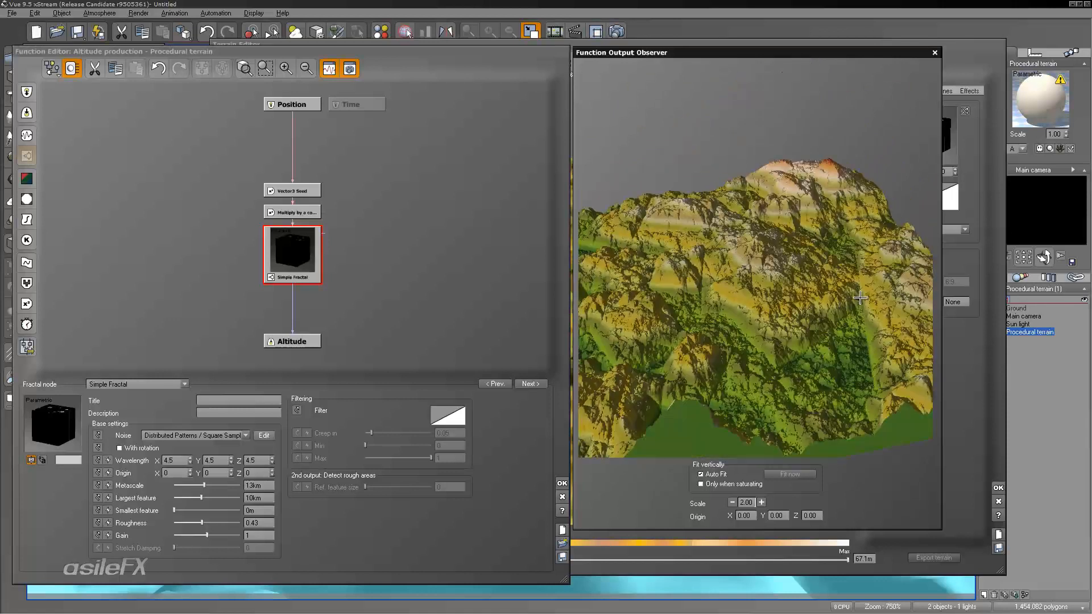
pyautogui.moveTo(700, 280); pyautogui.dragTo(789, 338)
pyautogui.moveTo(789, 414); pyautogui.dragTo(833, 408)
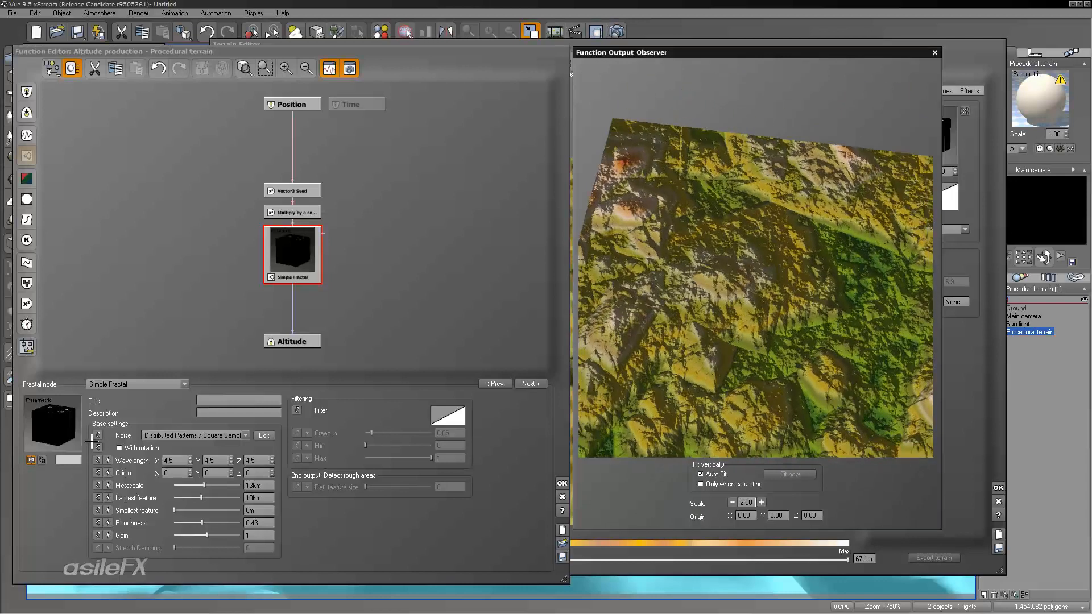
# - Set the Square Samples noise's size to about 0.28 and its scale variations to about 0.44, checking the terrain preview from several angles
pyautogui.click(263, 435)
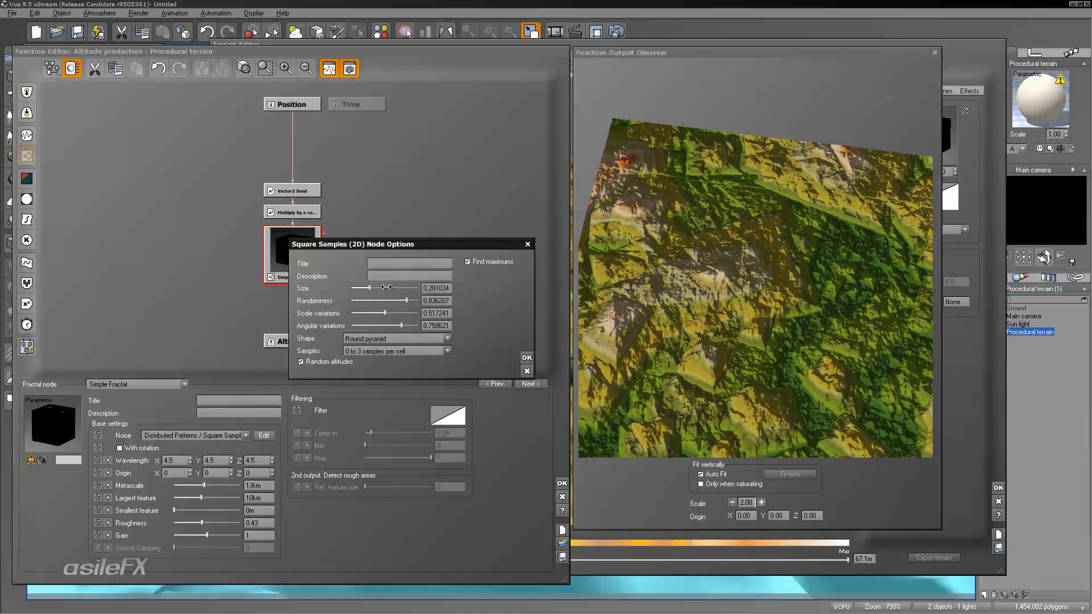
pyautogui.moveTo(762, 234); pyautogui.dragTo(740, 212)
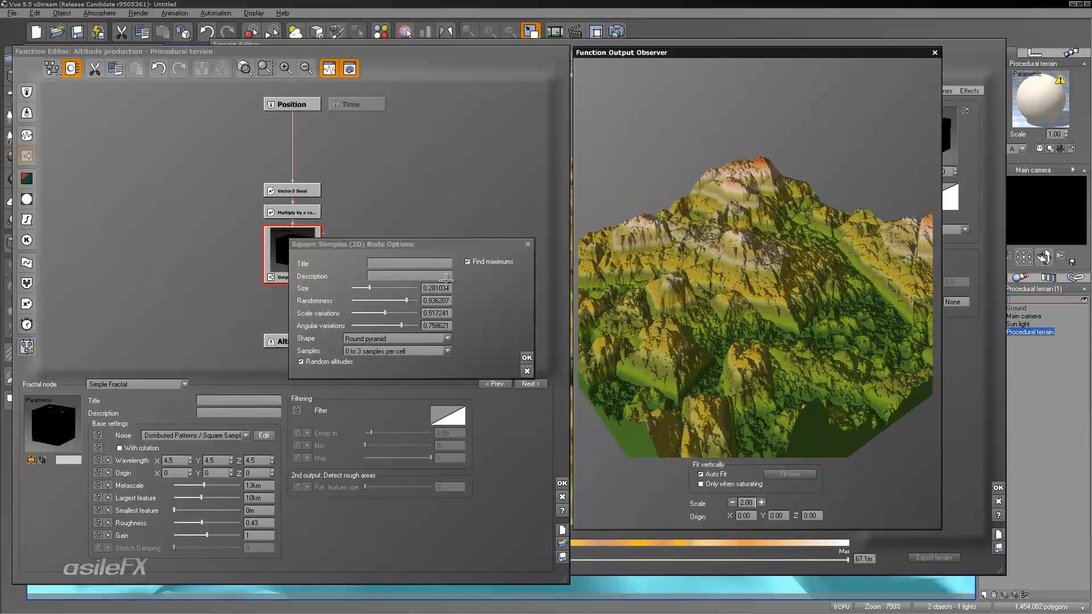
pyautogui.moveTo(746, 297); pyautogui.dragTo(765, 331)
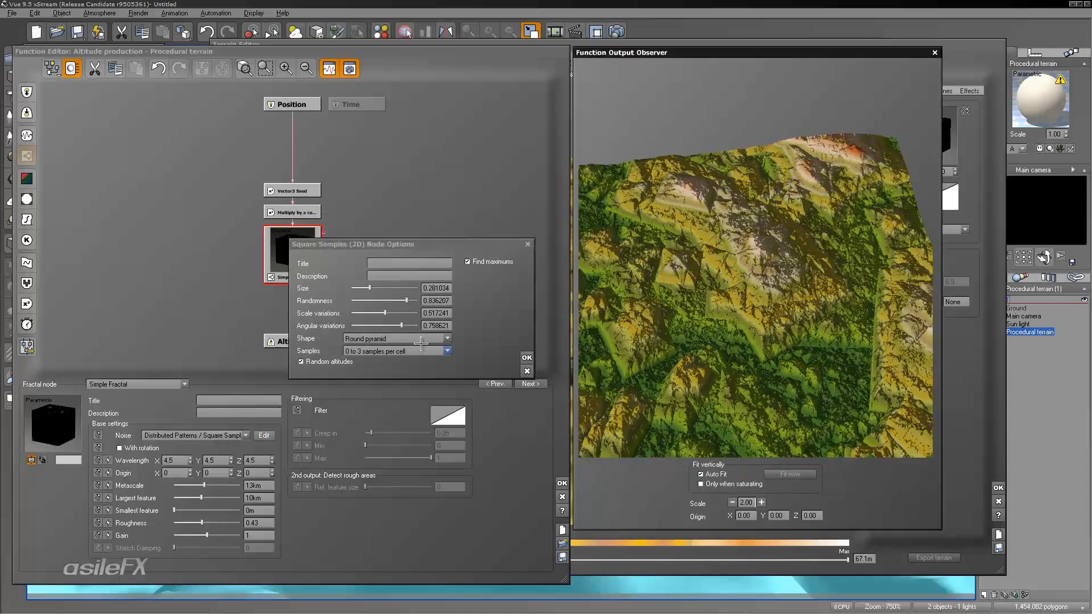
pyautogui.moveTo(410, 313); pyautogui.dragTo(404, 312)
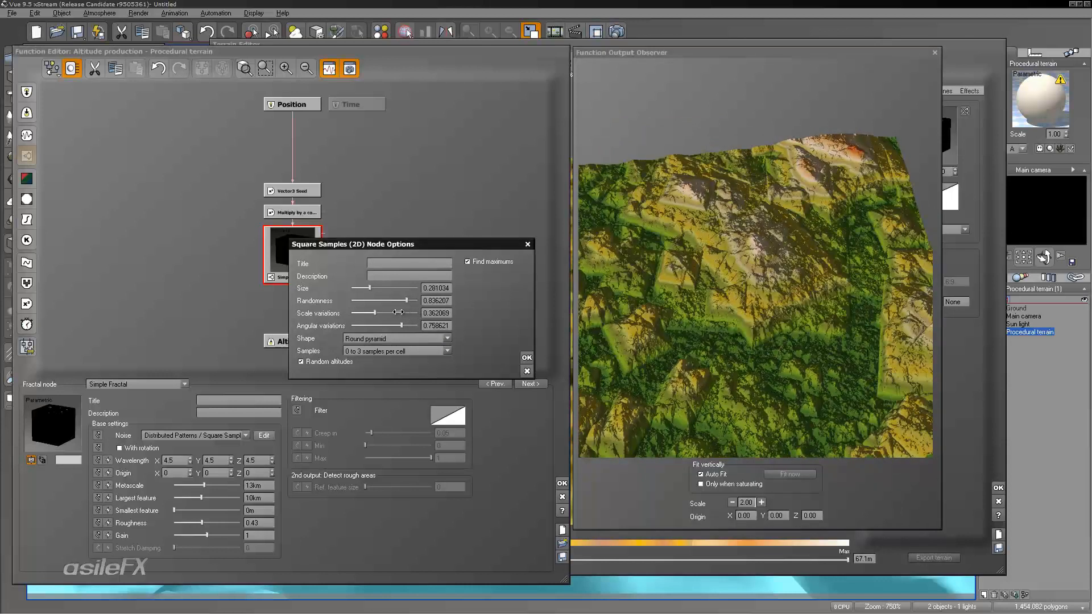
pyautogui.moveTo(731, 316); pyautogui.dragTo(652, 340)
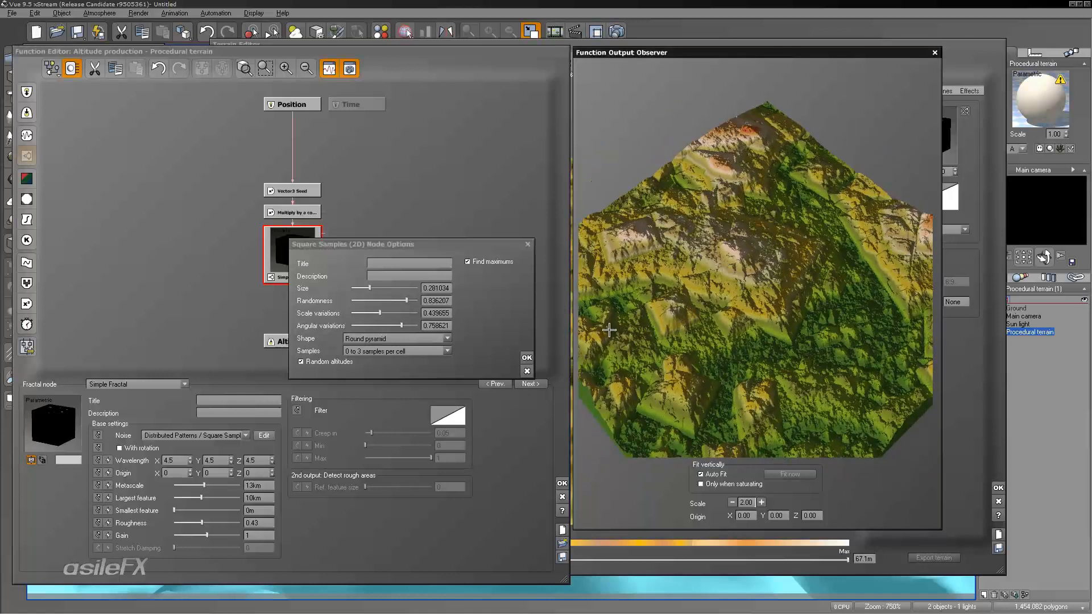
# - Try the Square Samples noise with a randomness of 0 and 3 to 4 samples per cell
pyautogui.click(418, 351)
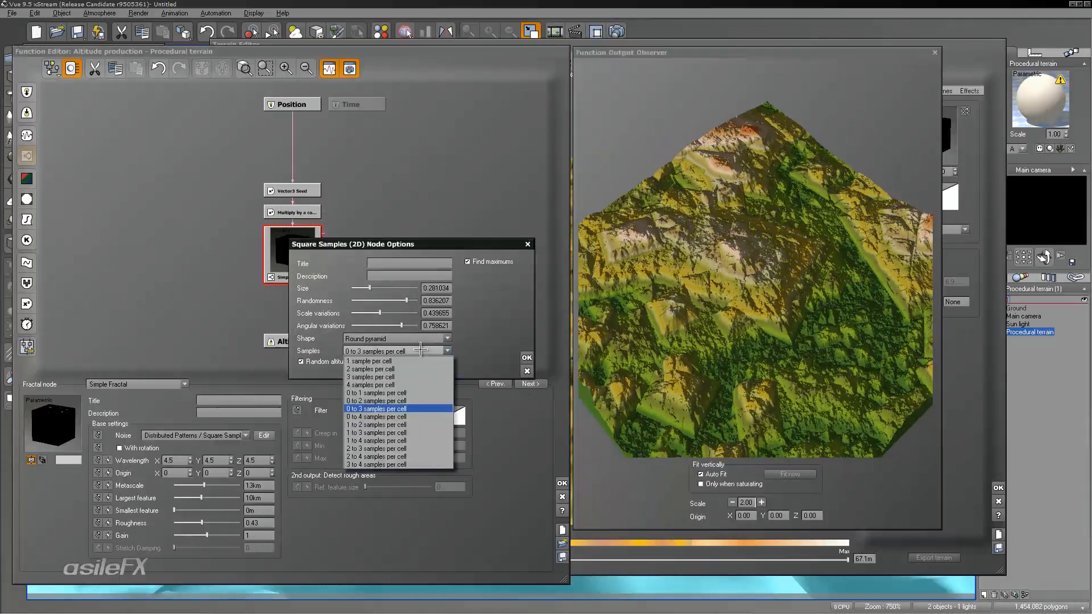
pyautogui.click(480, 311)
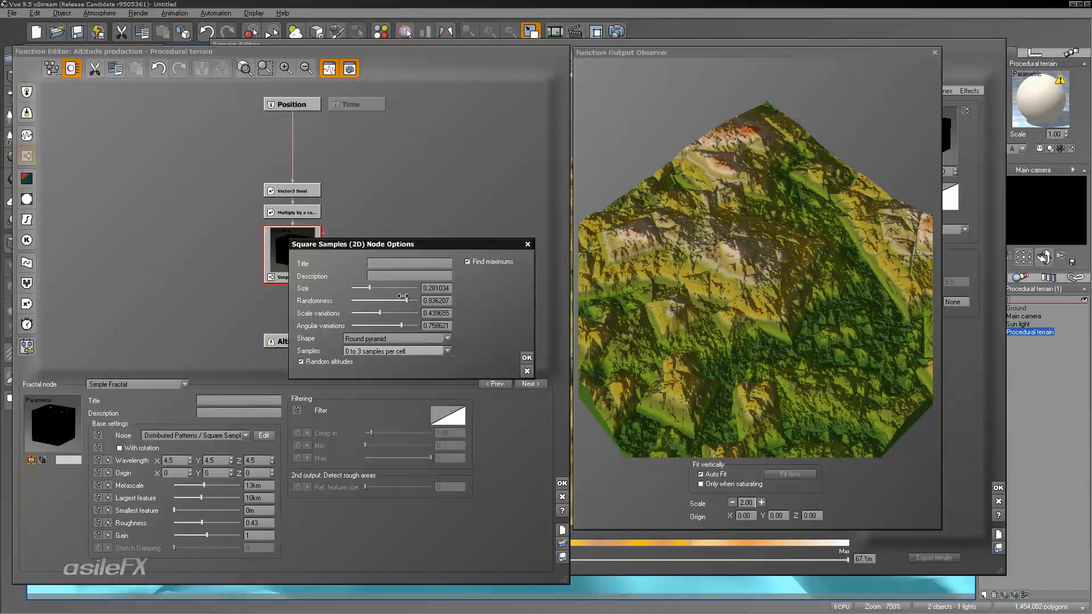
pyautogui.moveTo(405, 299); pyautogui.dragTo(337, 297)
pyautogui.moveTo(738, 298); pyautogui.dragTo(761, 306)
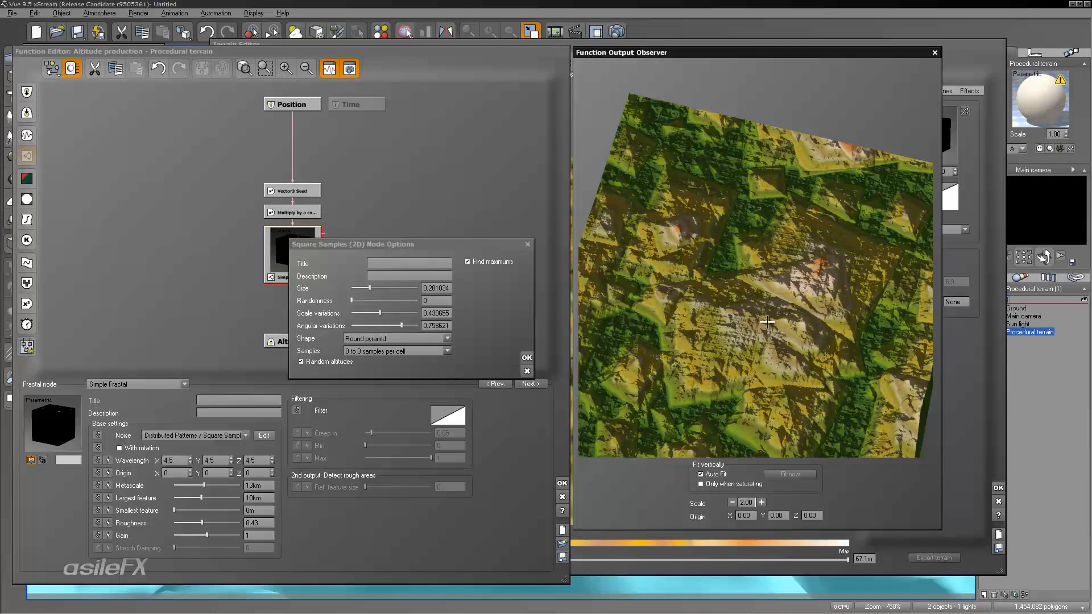
pyautogui.click(391, 351)
pyautogui.click(397, 461)
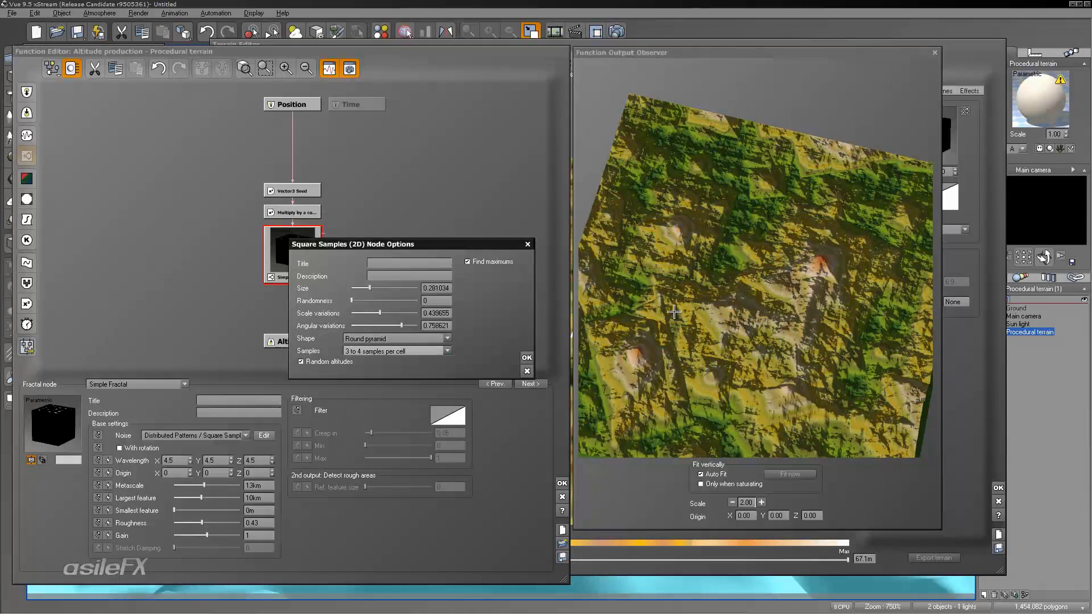
pyautogui.moveTo(673, 311); pyautogui.dragTo(725, 301)
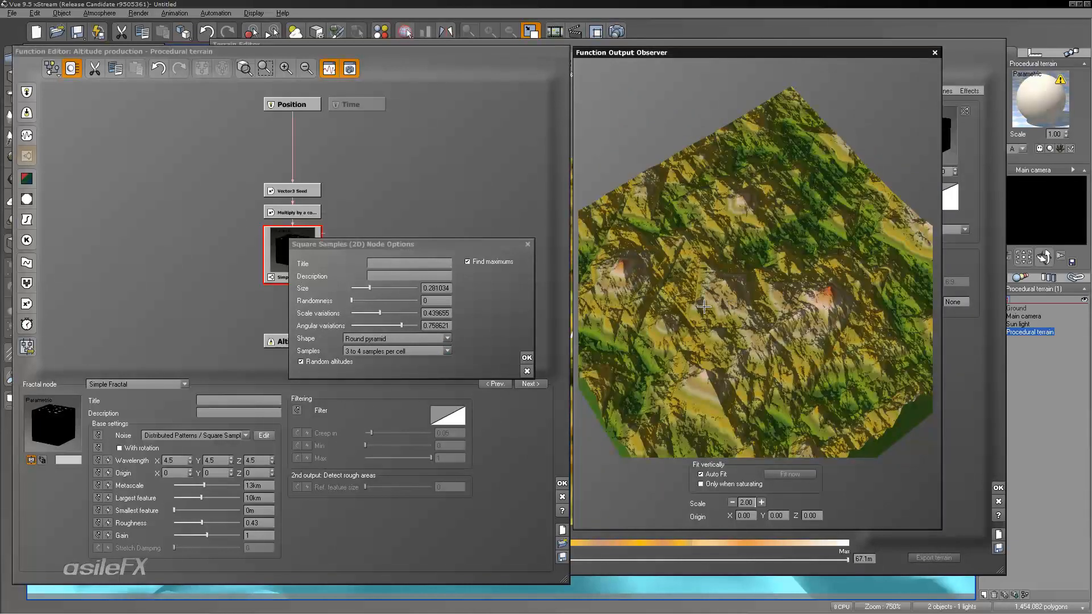
# - Set the noise to 0 to 3 samples per cell with a randomness of about 0.66 and accept the node options
pyautogui.click(419, 350)
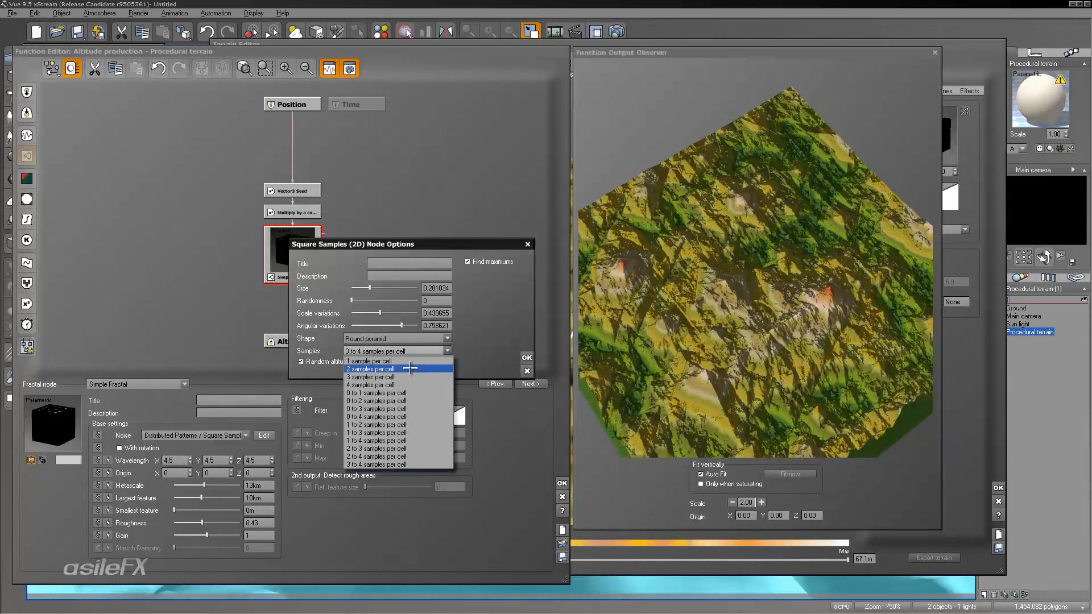
pyautogui.click(398, 409)
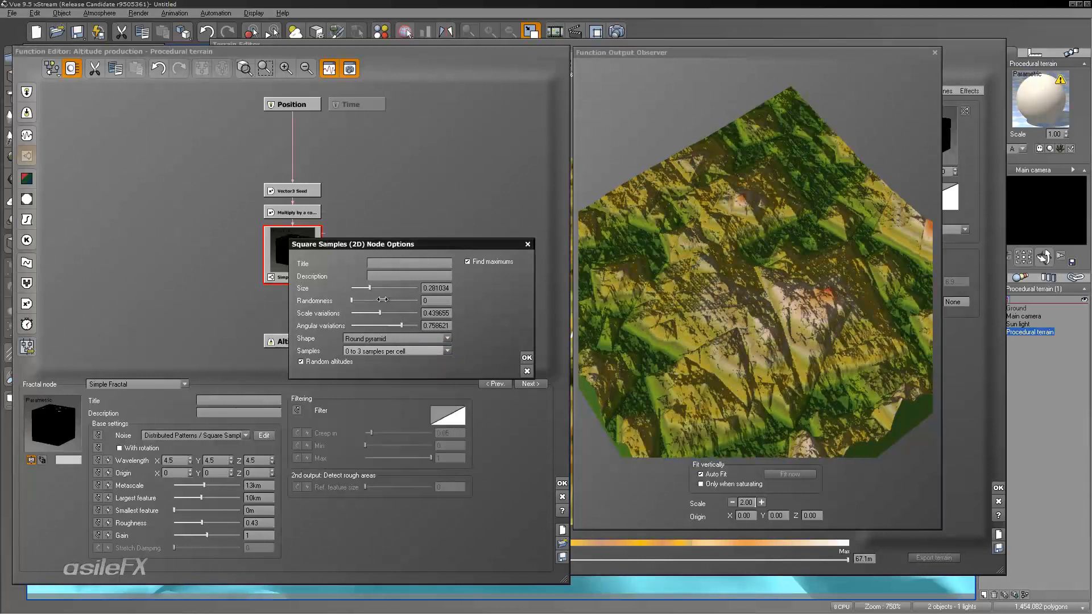
pyautogui.moveTo(351, 301); pyautogui.dragTo(400, 301)
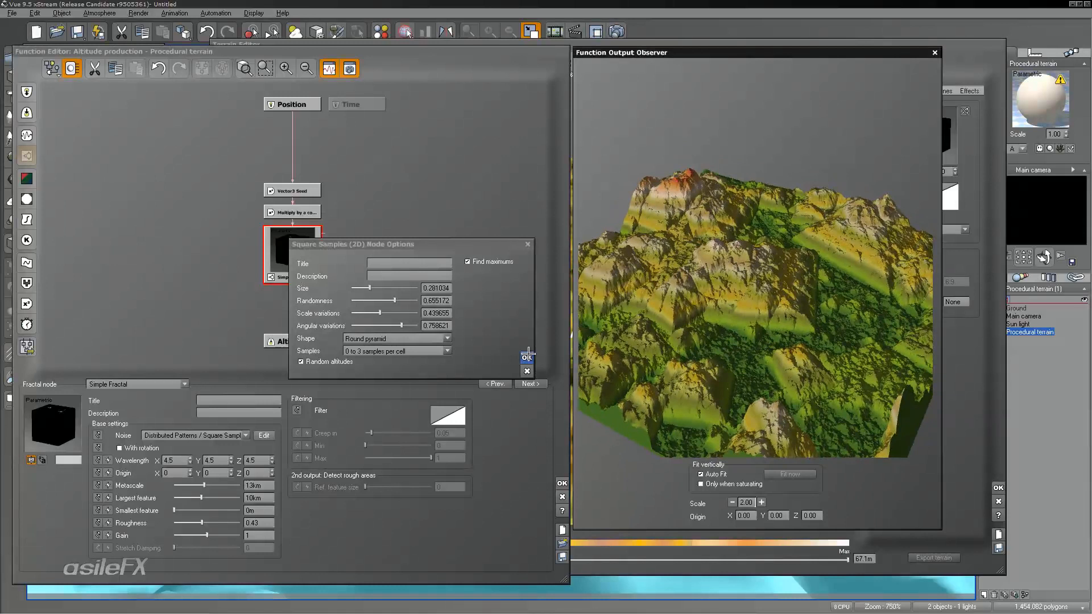
pyautogui.click(527, 357)
pyautogui.moveTo(792, 253); pyautogui.dragTo(777, 261)
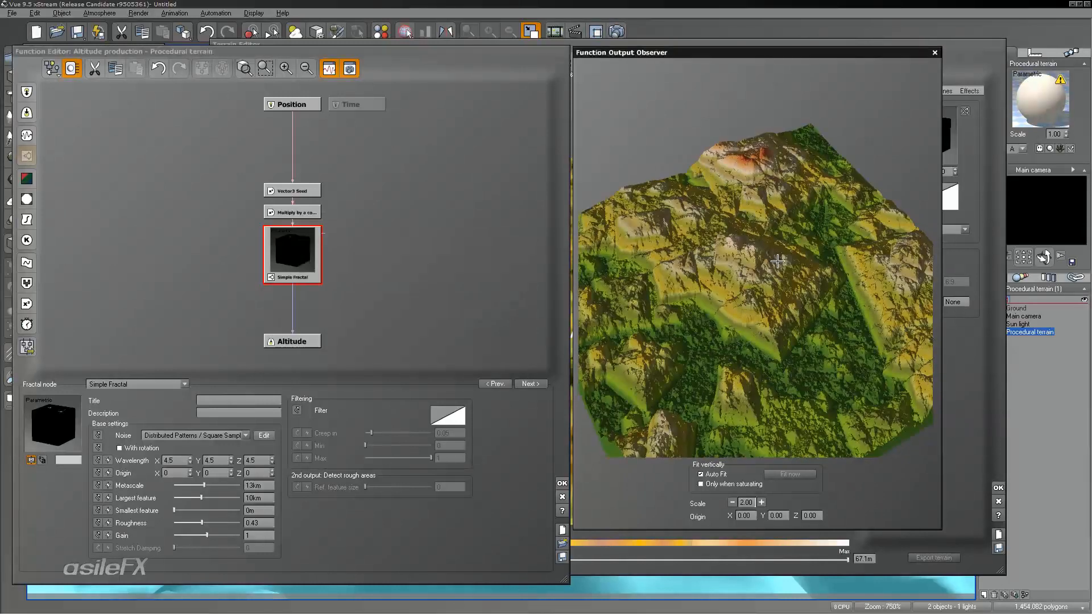
# - Save the scene as RockyLandscape_a_01.vue
pyautogui.click(13, 13)
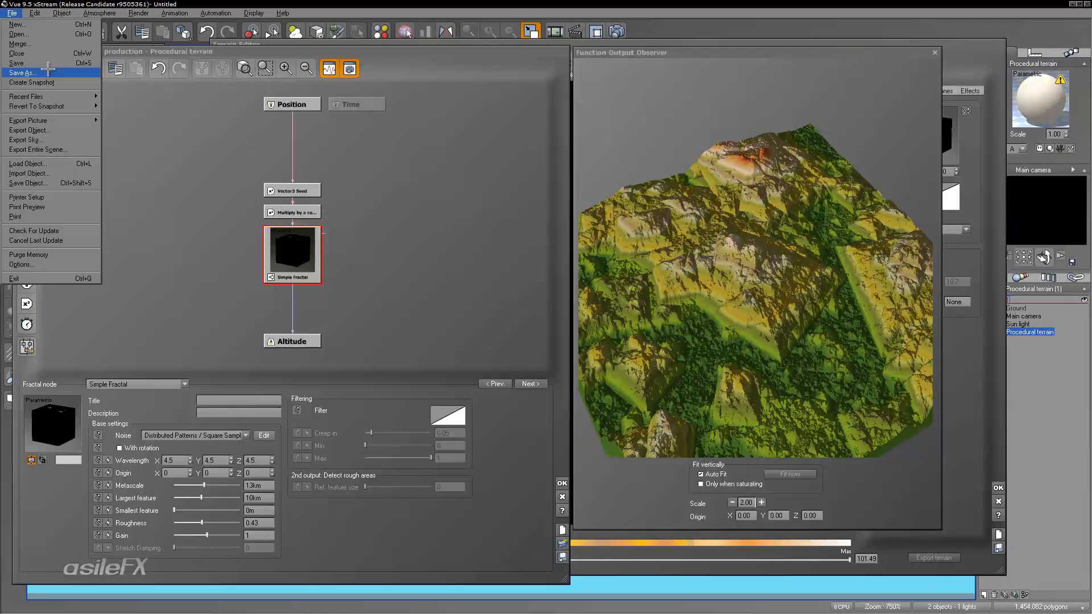
pyautogui.click(48, 69)
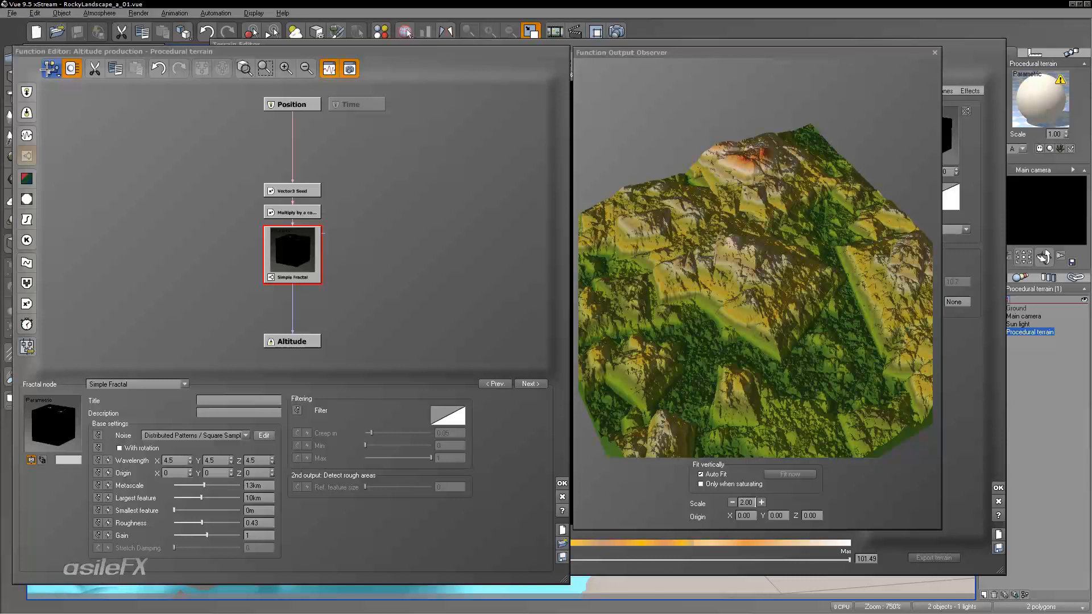
# - Move the Vector3 Seed and Multiply by a constant nodes up near the Position input to make room above the Simple Fractal
pyautogui.moveTo(783, 208); pyautogui.dragTo(792, 293)
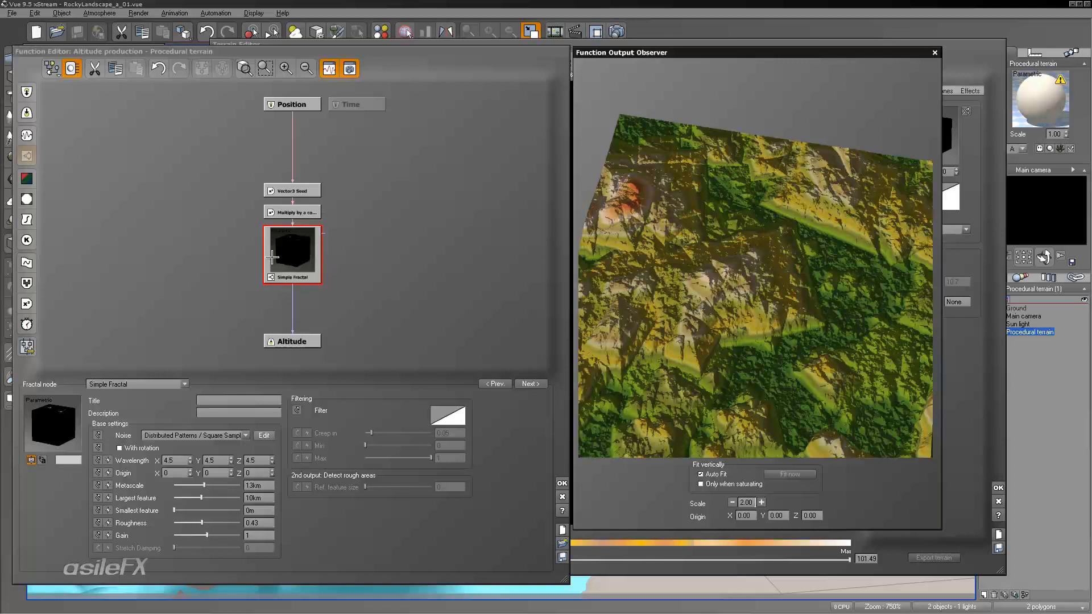
pyautogui.click(306, 213)
pyautogui.click(305, 212)
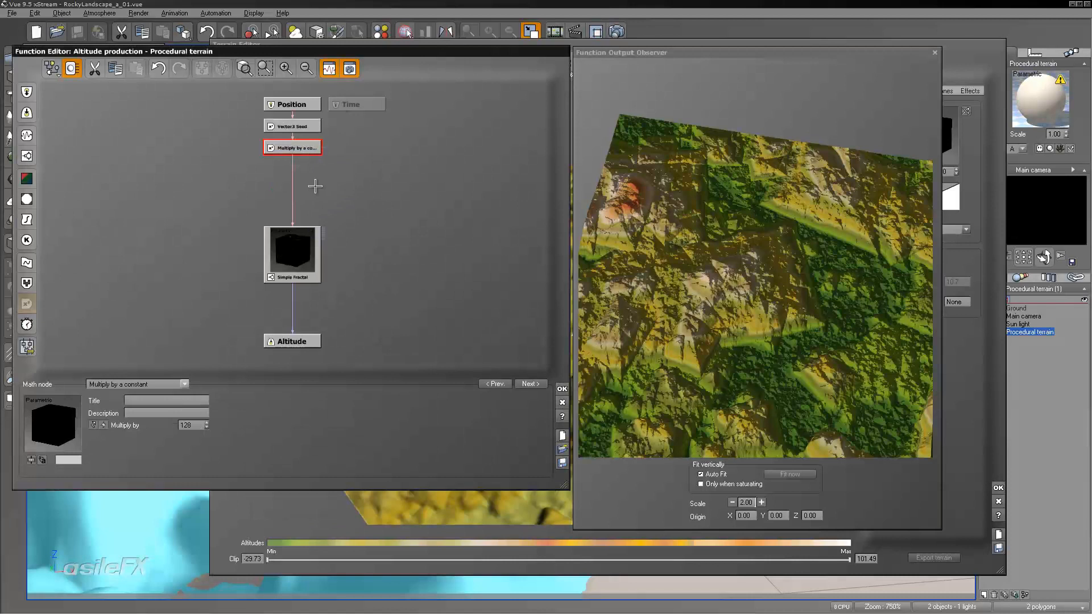
# - Add an unconnected Multiply by a constant node and an unconnected Rotation And Twist node beside the altitude chain
pyautogui.click(314, 186)
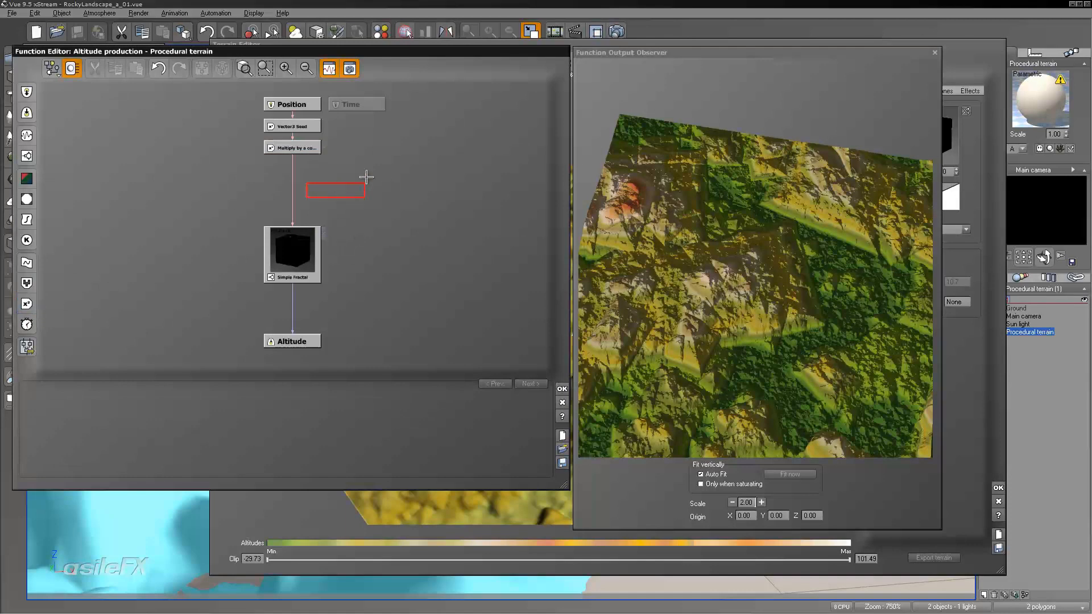
pyautogui.click(27, 303)
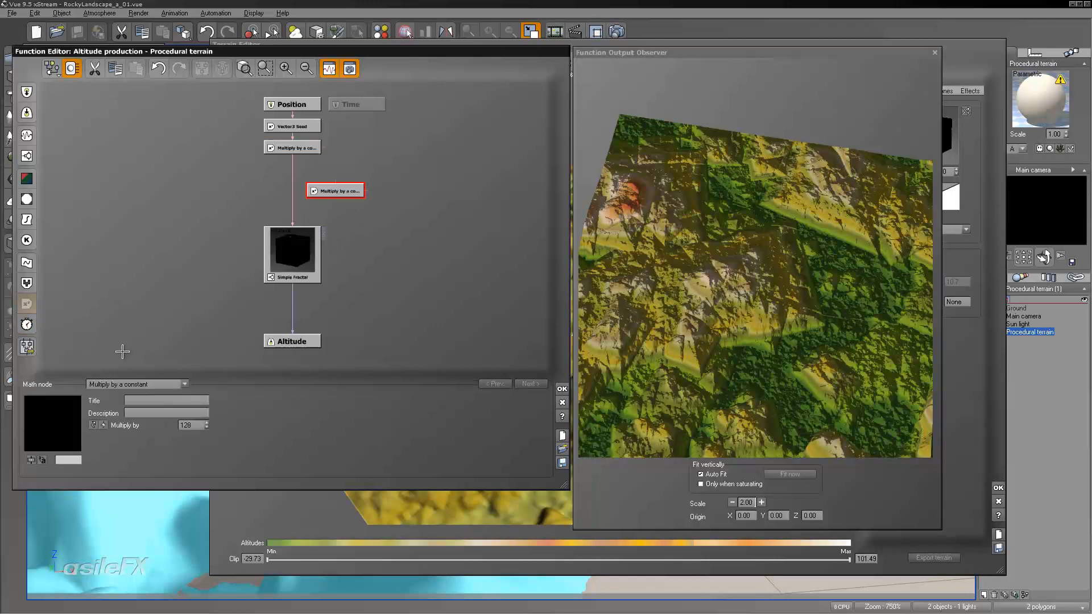
pyautogui.click(382, 233)
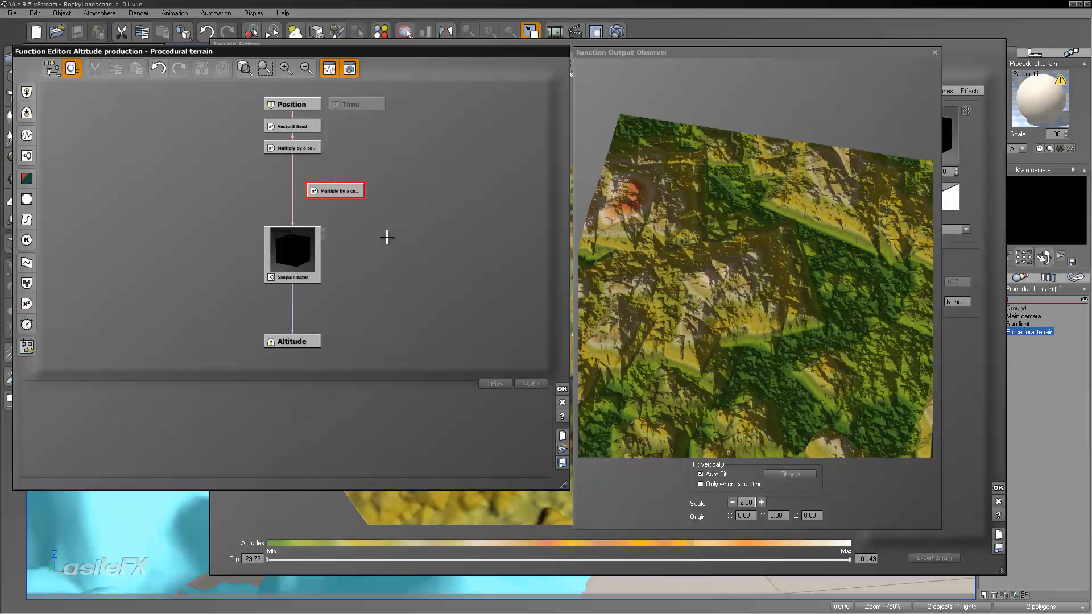
pyautogui.rightClick(387, 236)
pyautogui.moveTo(452, 339)
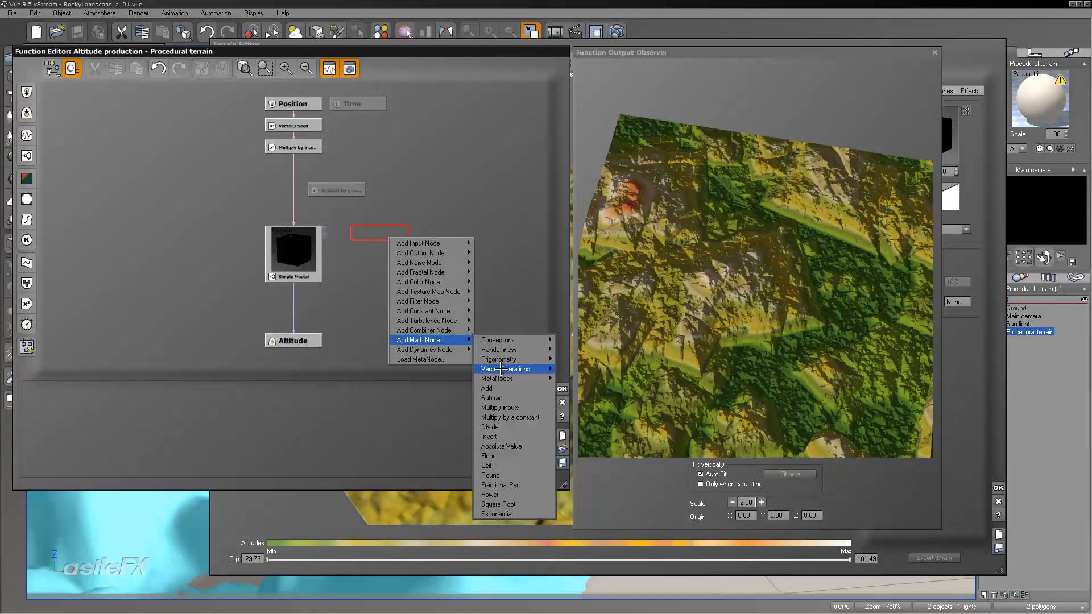
pyautogui.moveTo(502, 369)
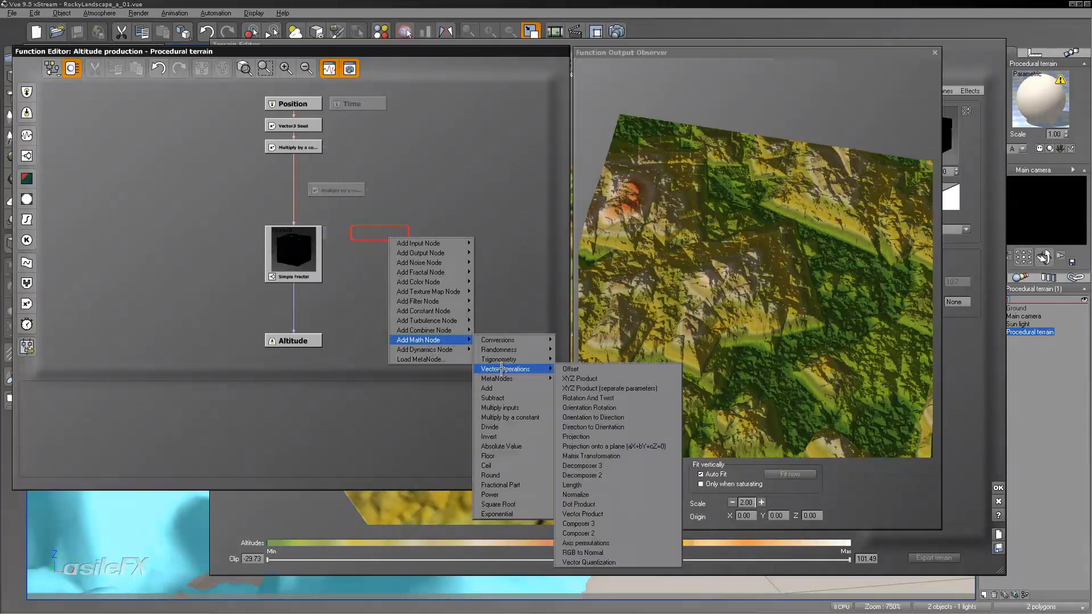
pyautogui.click(616, 398)
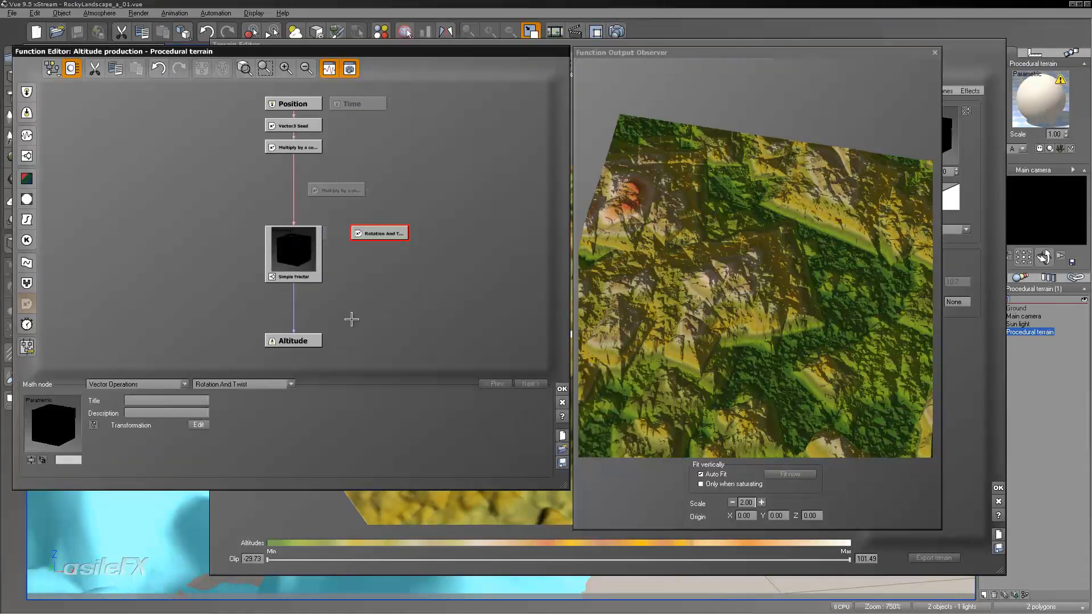
pyautogui.moveTo(365, 233); pyautogui.dragTo(409, 190)
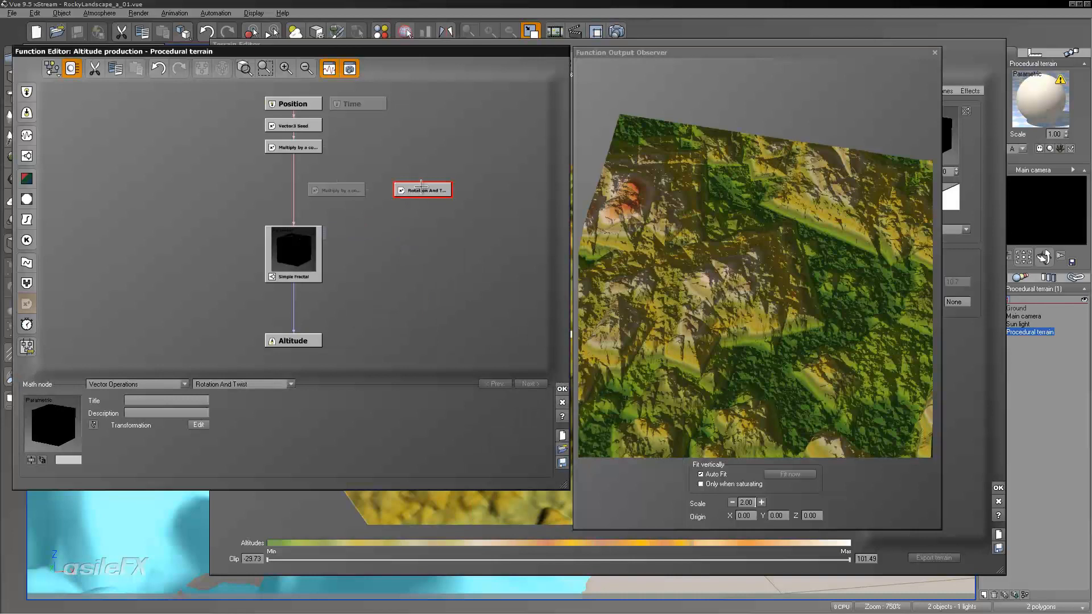
# - Insert a Rotation And Twist node into the link between Multiply by a constant and Simple Fractal
pyautogui.click(293, 196)
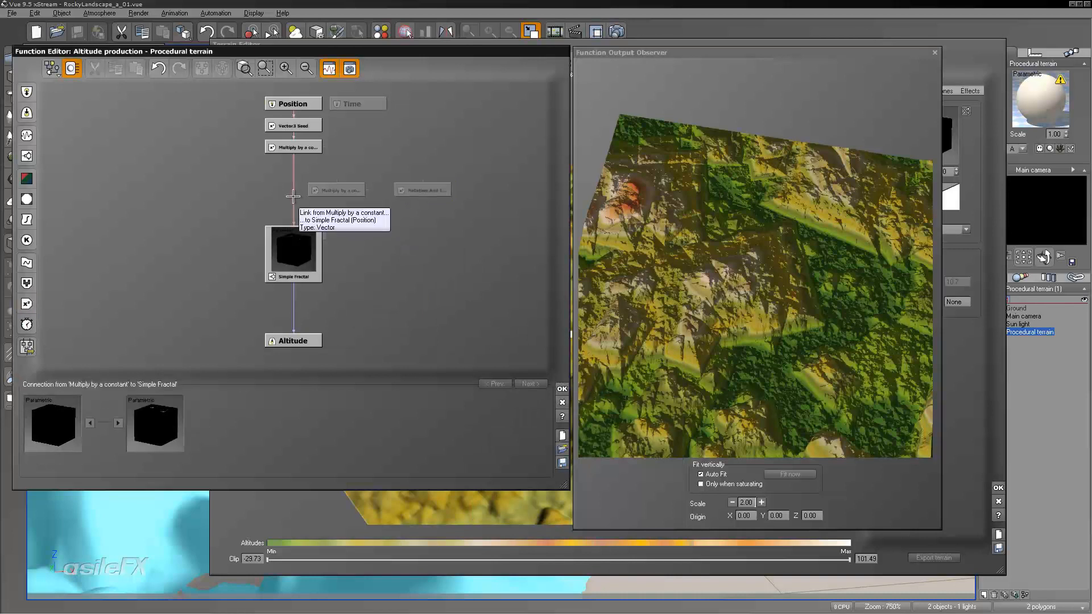
pyautogui.moveTo(346, 202); pyautogui.dragTo(352, 256, button='middle')
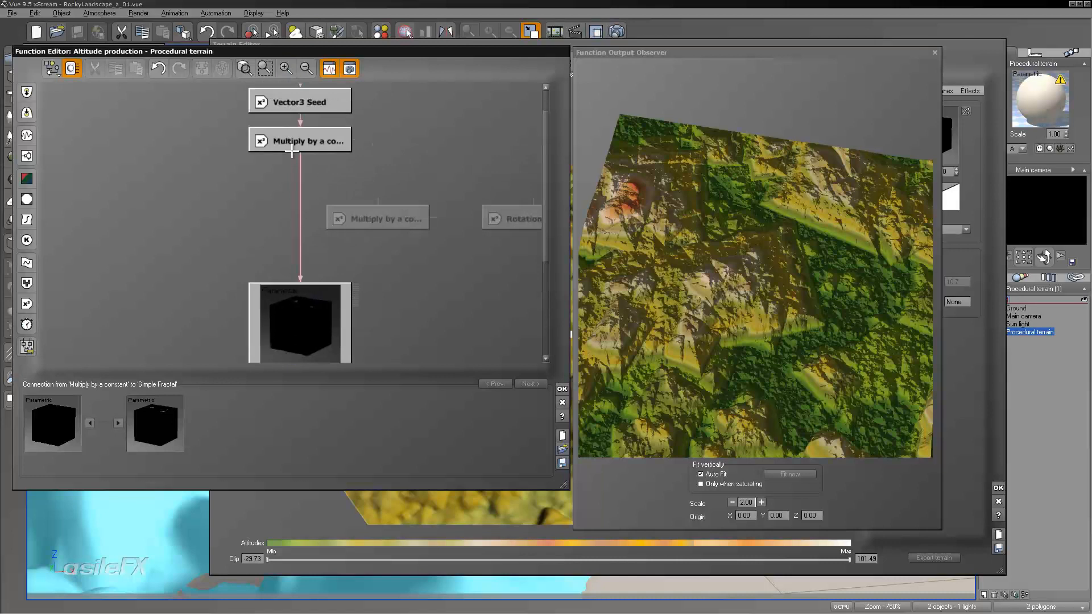
pyautogui.click(27, 304)
pyautogui.click(312, 247)
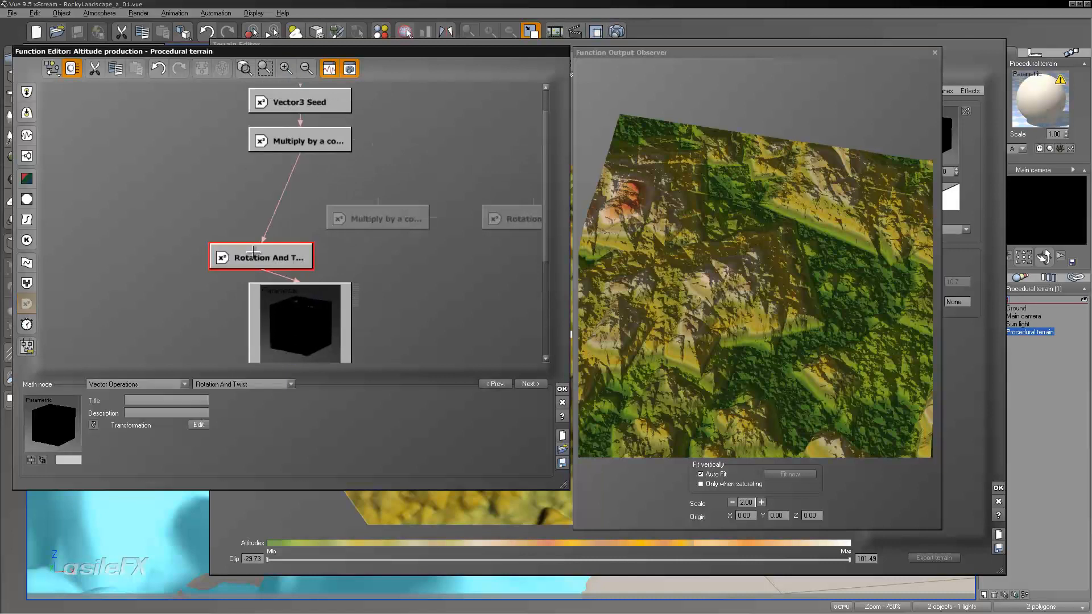
# - Delete the two unconnected math nodes and place the Rotation And Twist node midway between Multiply by a constant and Simple Fractal
pyautogui.moveTo(493, 246); pyautogui.dragTo(389, 179)
pyautogui.press('Delete')
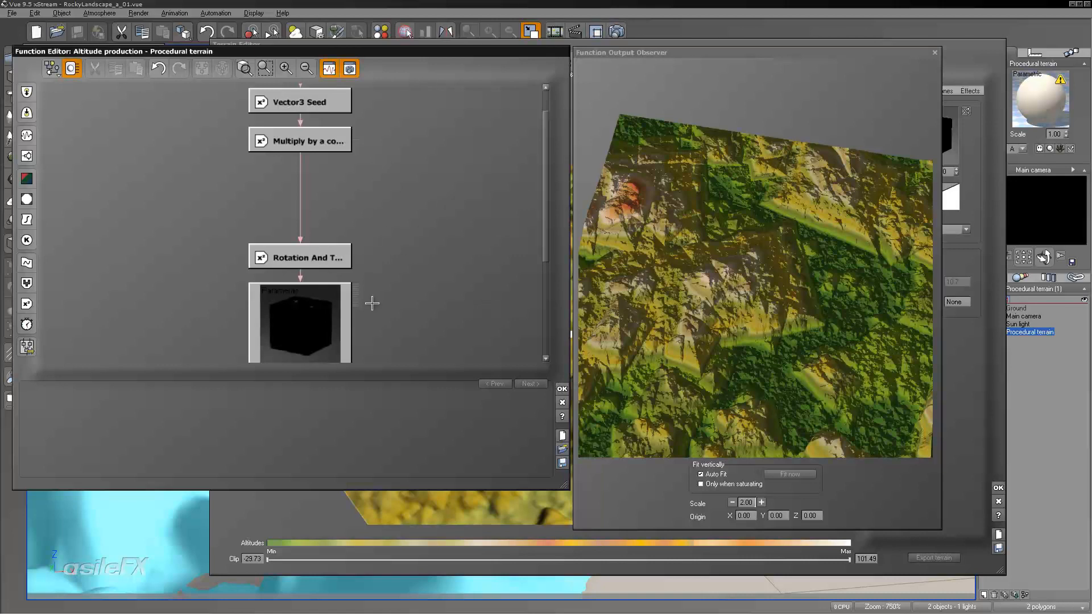
pyautogui.moveTo(329, 256); pyautogui.dragTo(337, 234)
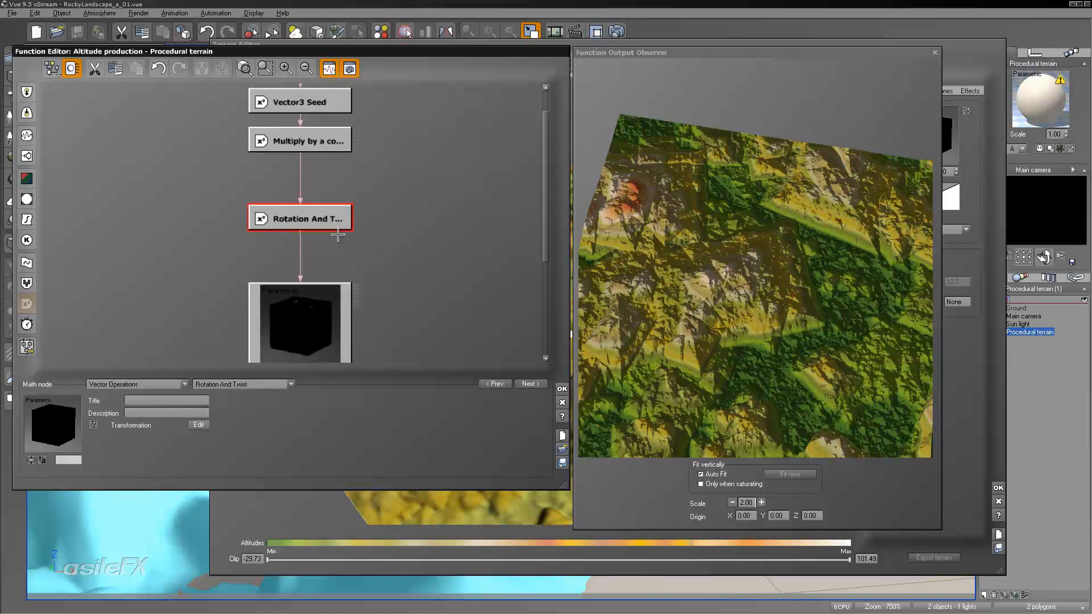
# - Set the Rotation And Twist node's rotation to 43.08° on X and 86.15° on Y, checking the preview from different angles
pyautogui.click(198, 425)
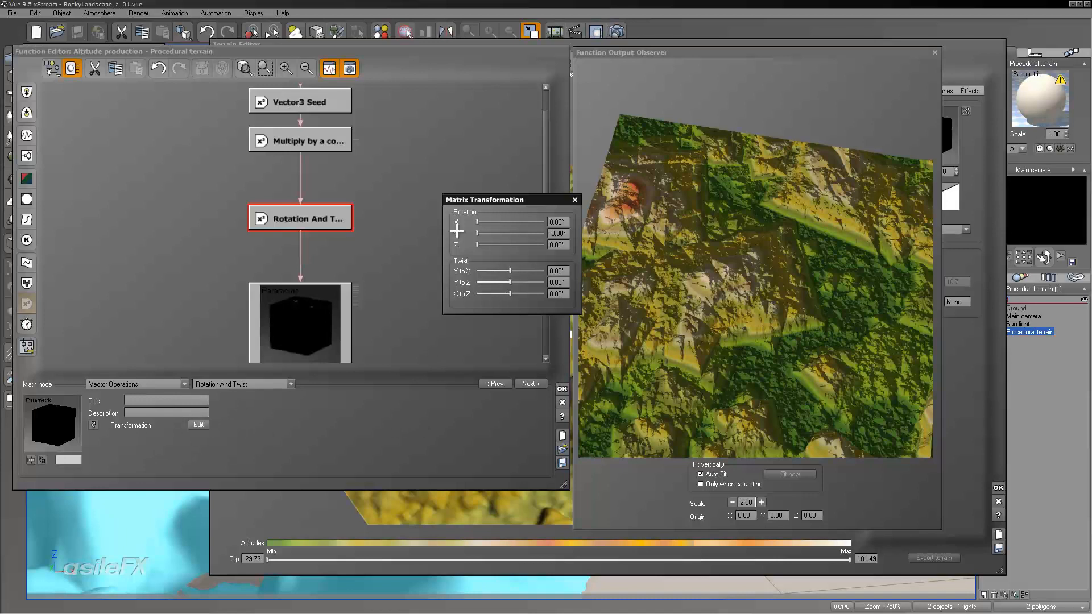
pyautogui.moveTo(504, 247); pyautogui.dragTo(484, 222)
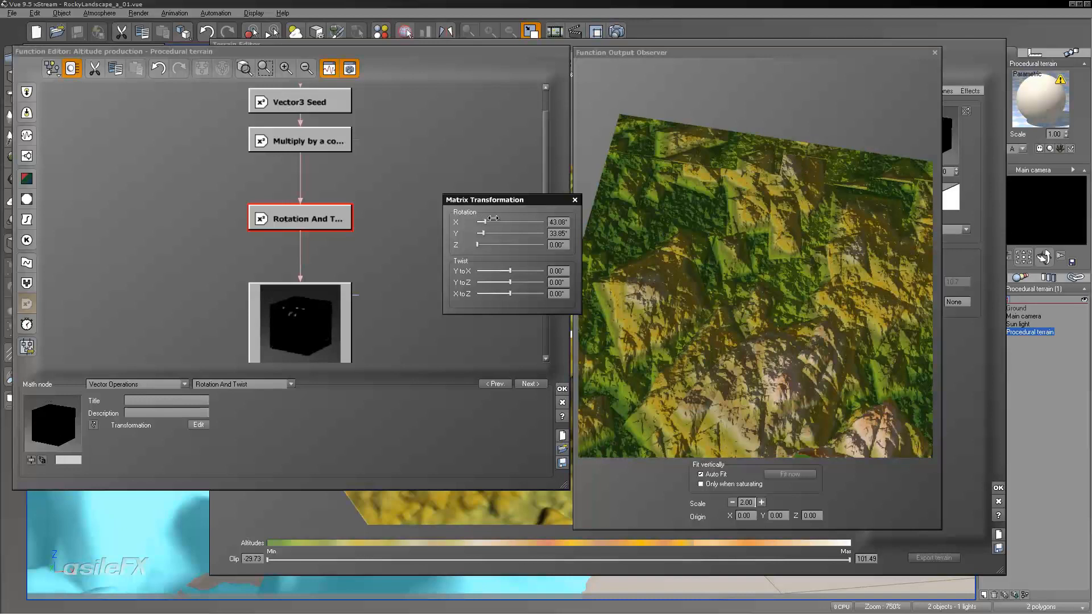
pyautogui.moveTo(667, 243); pyautogui.dragTo(449, 319)
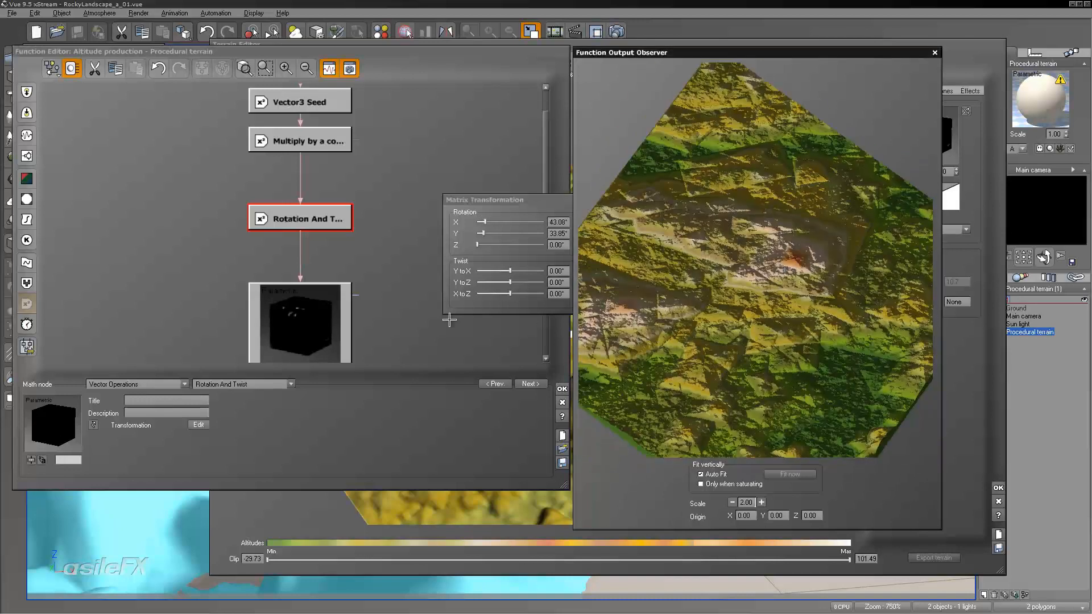
pyautogui.moveTo(762, 285); pyautogui.dragTo(631, 277)
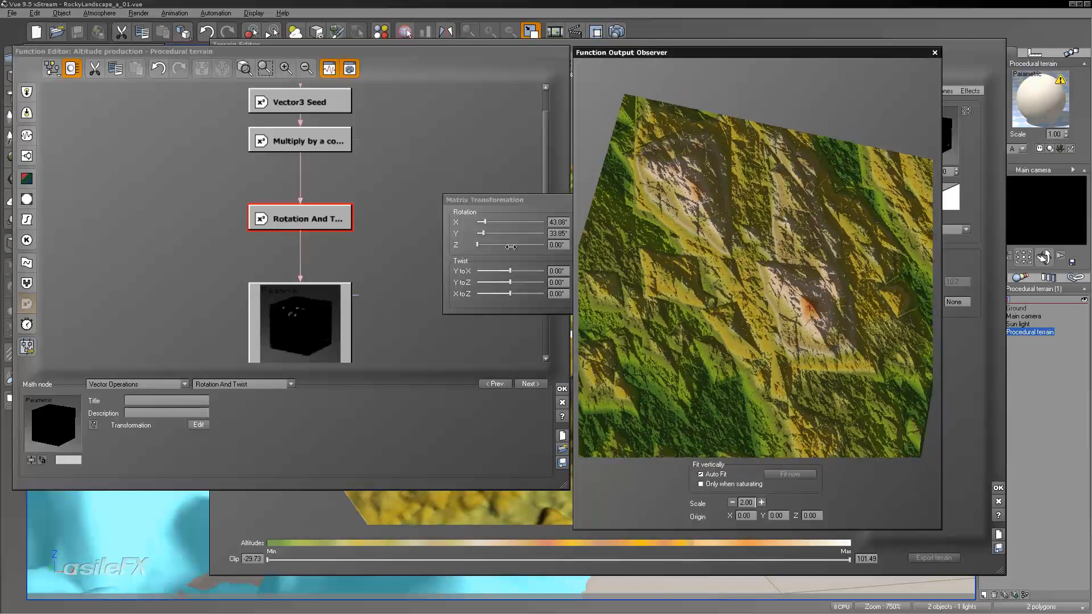
pyautogui.moveTo(489, 231); pyautogui.dragTo(507, 230)
pyautogui.moveTo(739, 319); pyautogui.dragTo(815, 316)
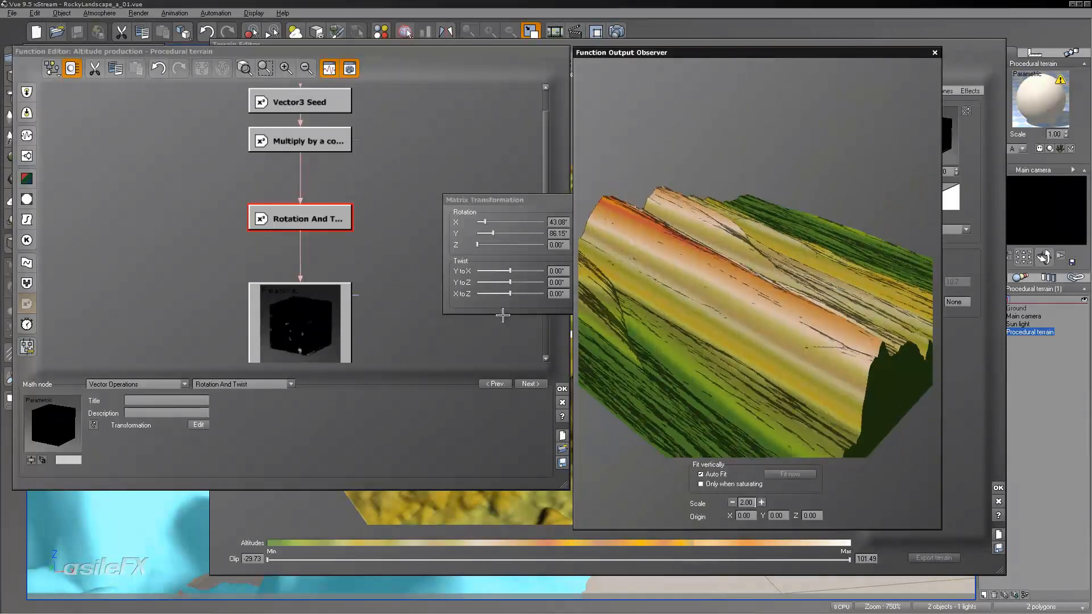
# - Try a Y rotation of 206.15° on the Rotation And Twist node and check the terrain preview from other angles
pyautogui.moveTo(699, 274); pyautogui.dragTo(825, 396)
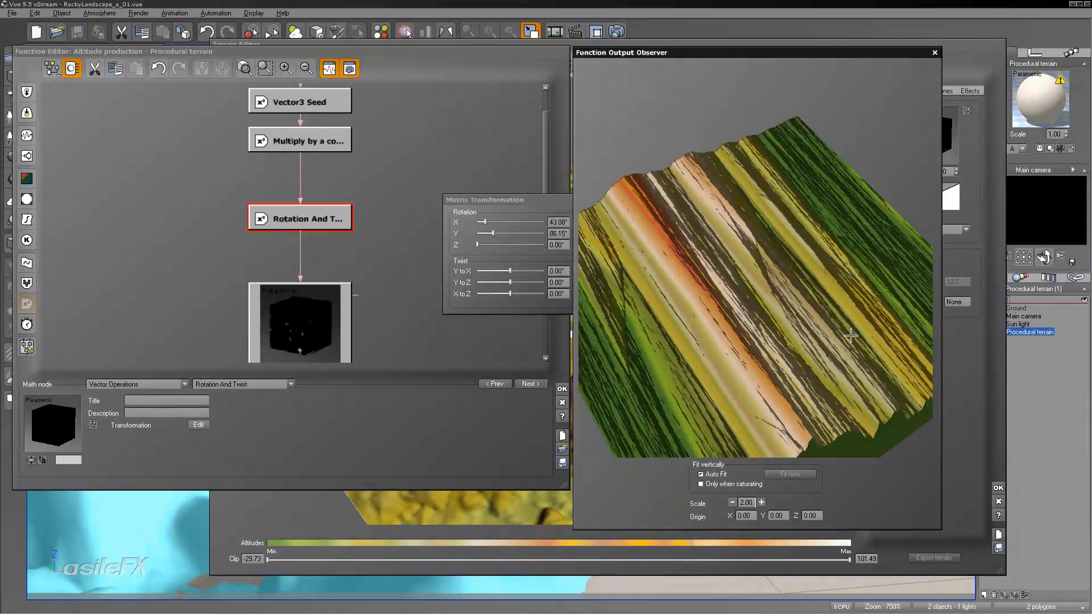
pyautogui.moveTo(492, 233); pyautogui.dragTo(515, 233)
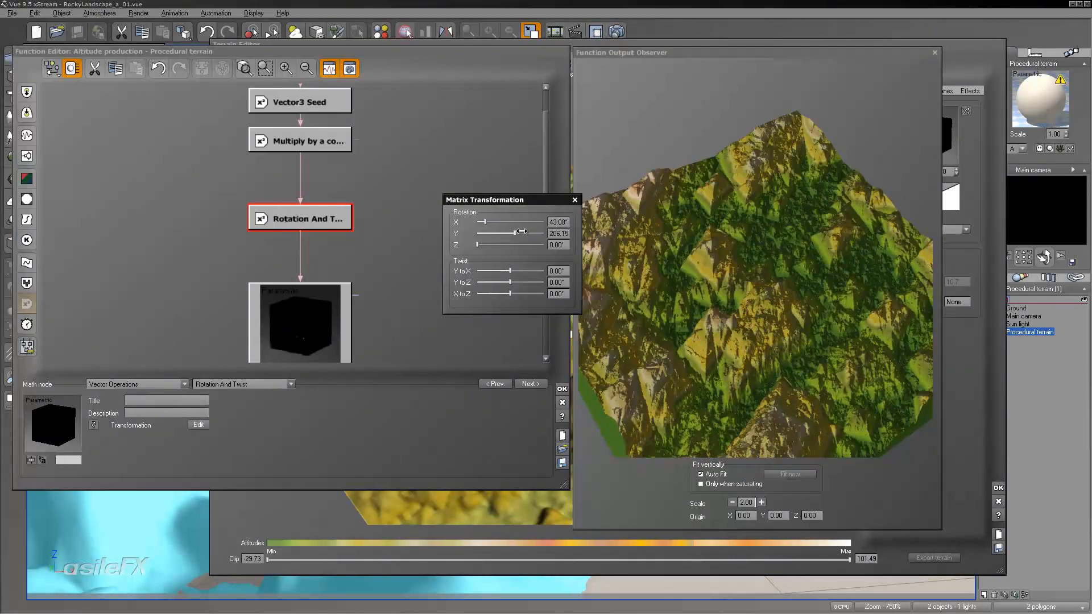
pyautogui.moveTo(779, 219); pyautogui.dragTo(739, 227)
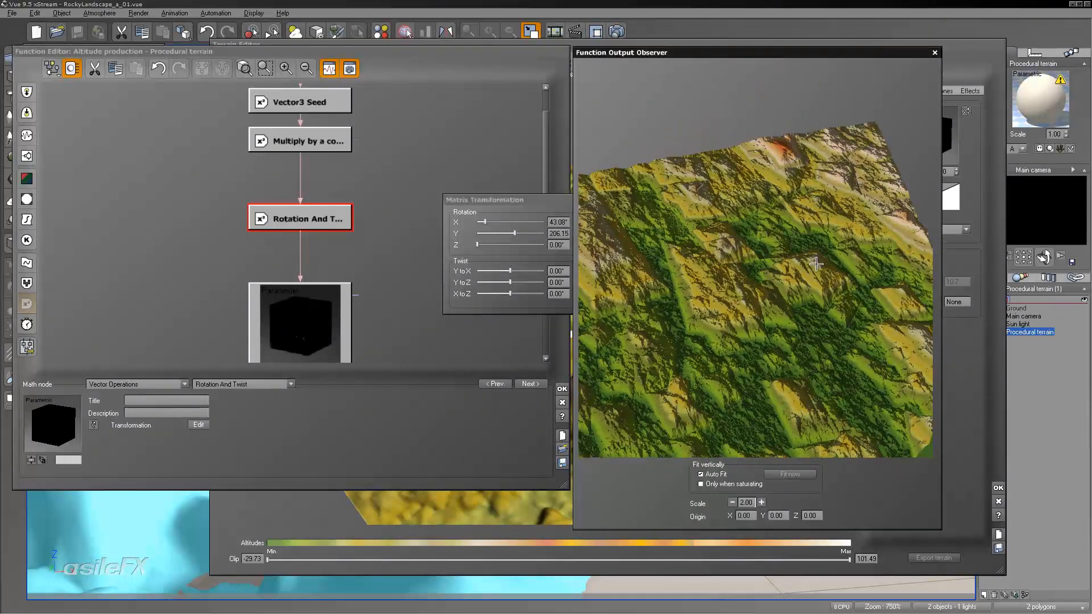
# - Set the node's rotation to 49.23° on X and 15.38° on Y with a Y to X twist of 47.69°
pyautogui.doubleClick(516, 233)
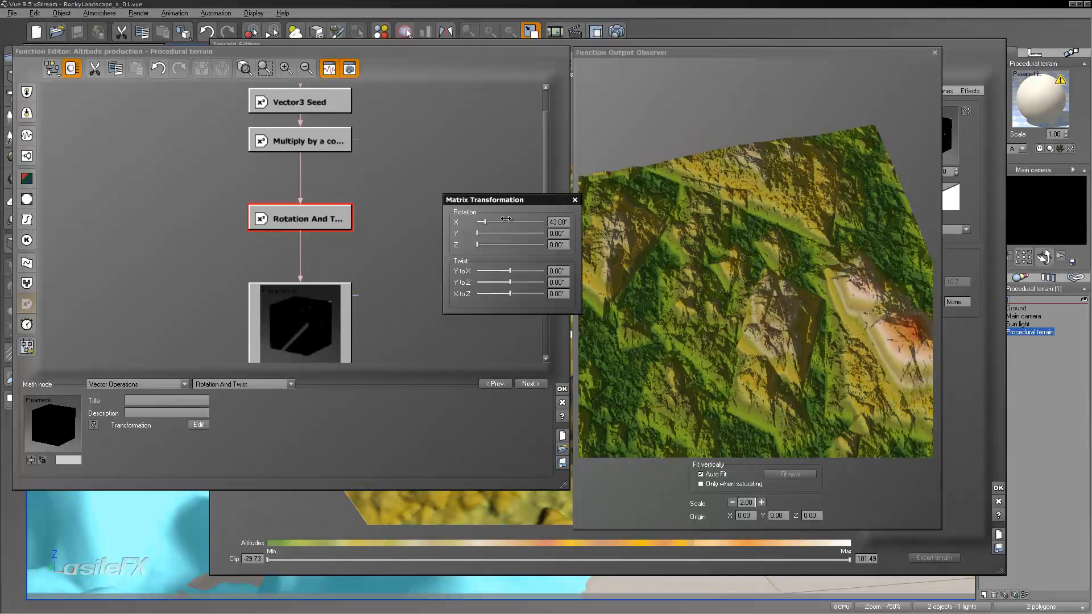
pyautogui.moveTo(502, 218); pyautogui.dragTo(503, 219)
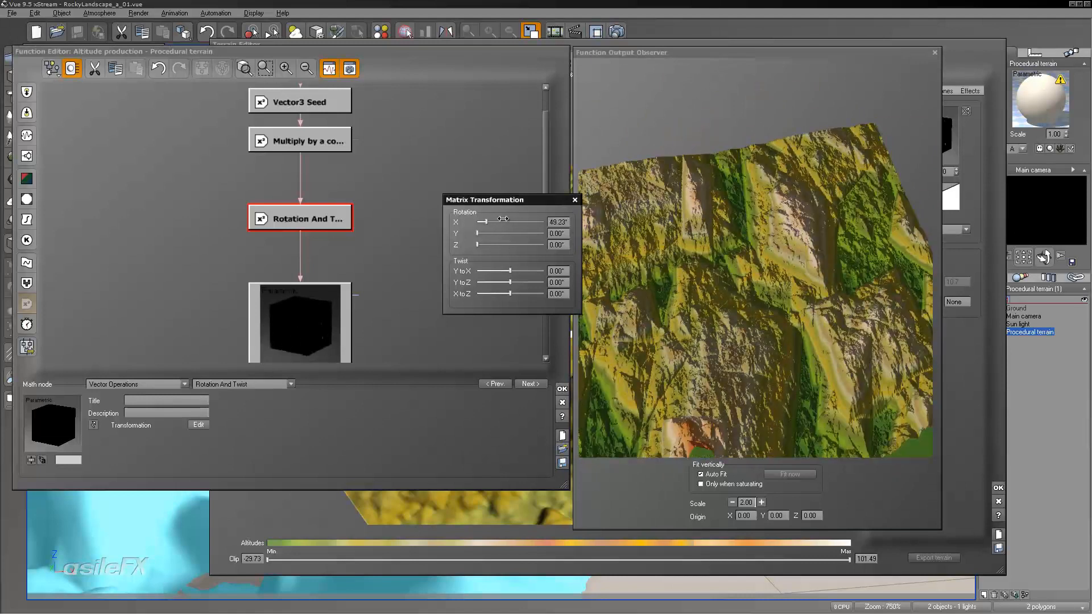
pyautogui.moveTo(509, 271); pyautogui.dragTo(531, 269)
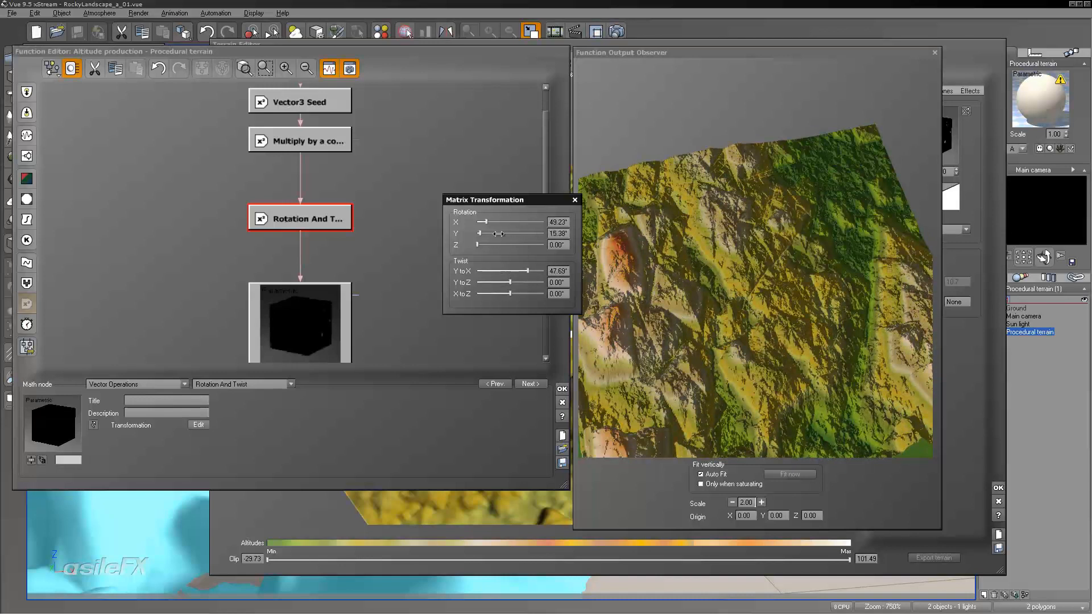
pyautogui.moveTo(826, 283); pyautogui.dragTo(789, 274, button='right')
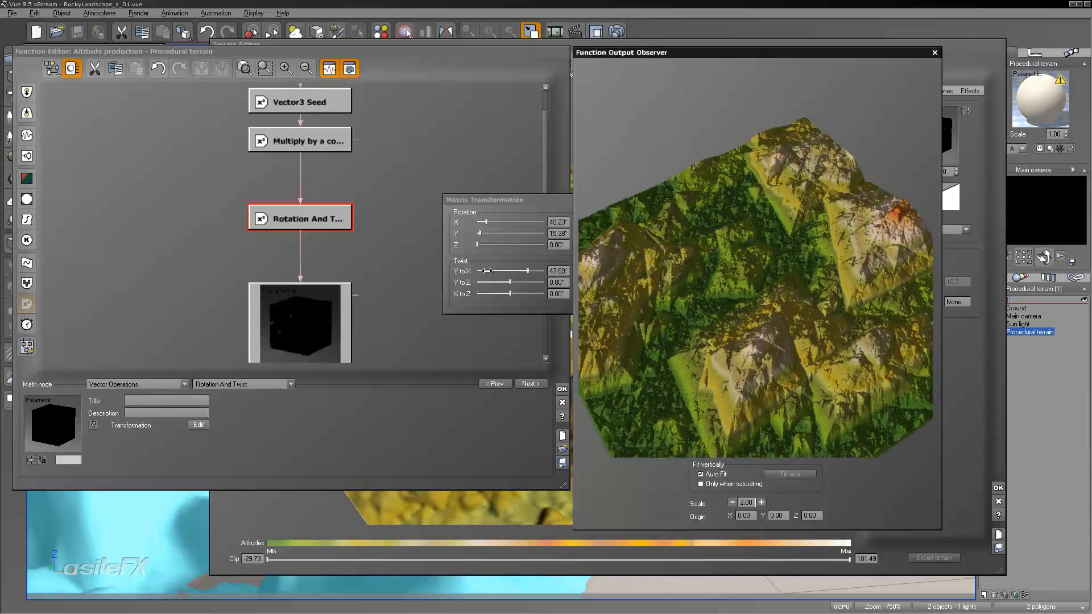
# - Try -90° for the Y to X and Y to Z twists, and reset both to 0°
pyautogui.moveTo(510, 282); pyautogui.dragTo(477, 271)
pyautogui.click(556, 271)
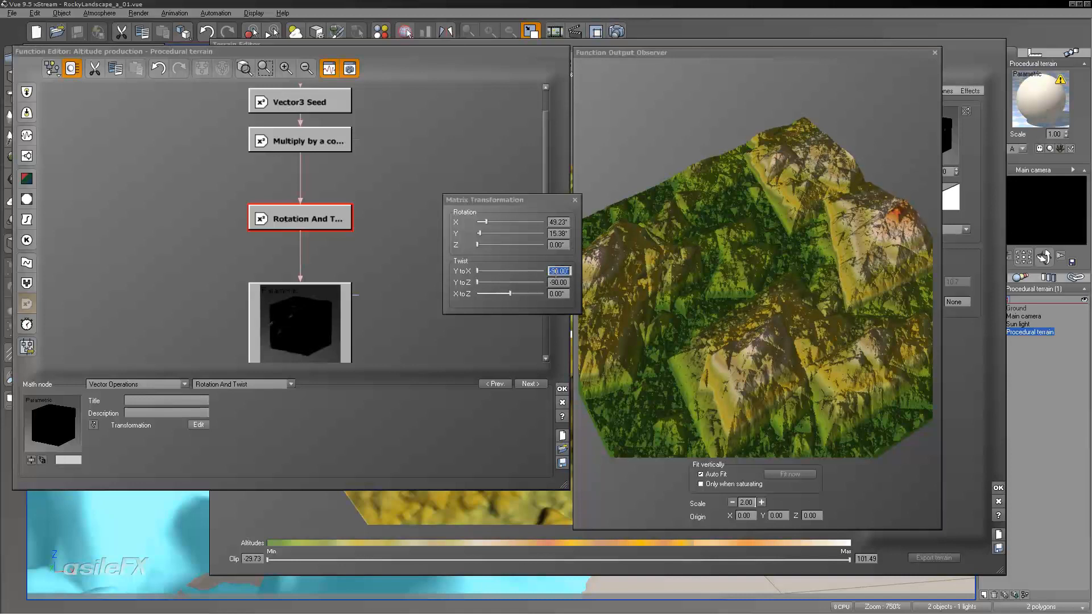
pyautogui.write('0')
pyautogui.press('Return')
pyautogui.click(556, 282)
pyautogui.write('0')
pyautogui.press('Return')
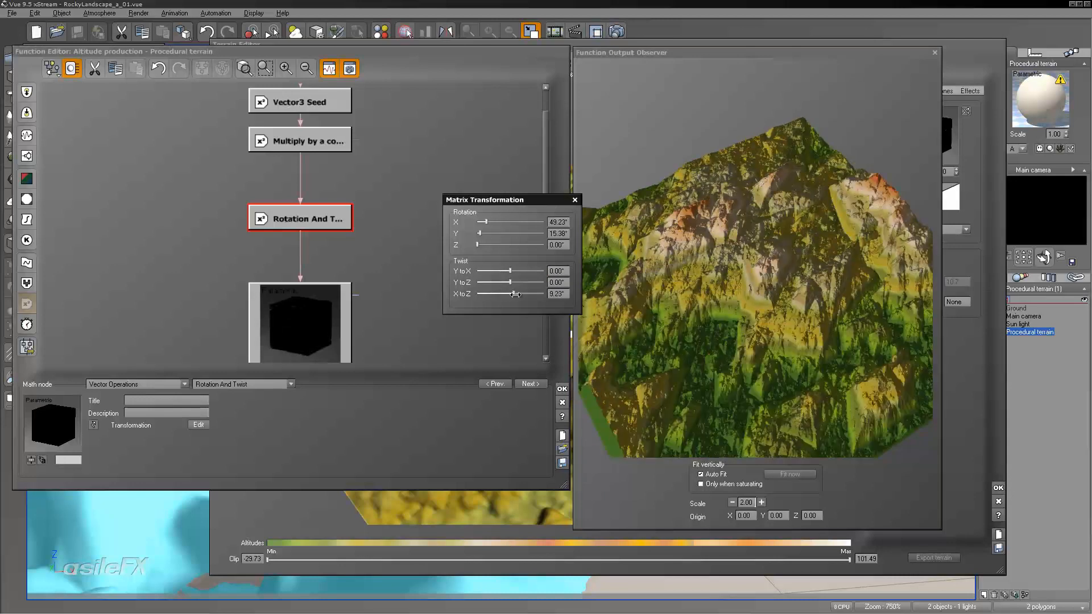
# - Try X to Z twists of 18.46° and 52.31° and inspect the terrain preview from several angles
pyautogui.moveTo(511, 299); pyautogui.dragTo(516, 300)
pyautogui.moveTo(751, 268)
pyautogui.mouseDown()
pyautogui.moveTo(785, 248)
pyautogui.moveTo(764, 263)
pyautogui.mouseUp()
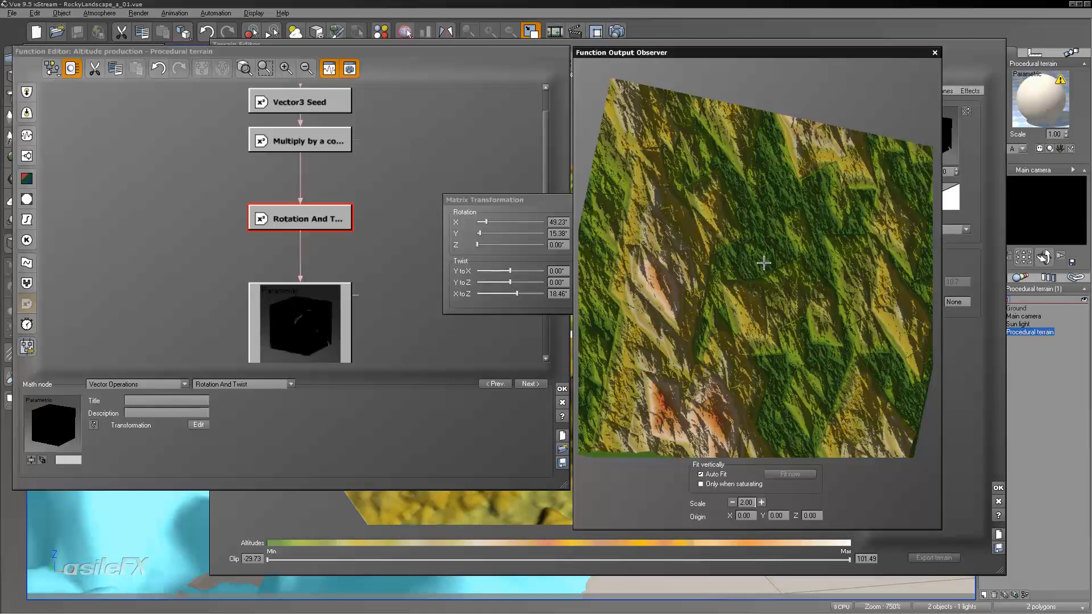
pyautogui.moveTo(740, 243); pyautogui.dragTo(780, 232)
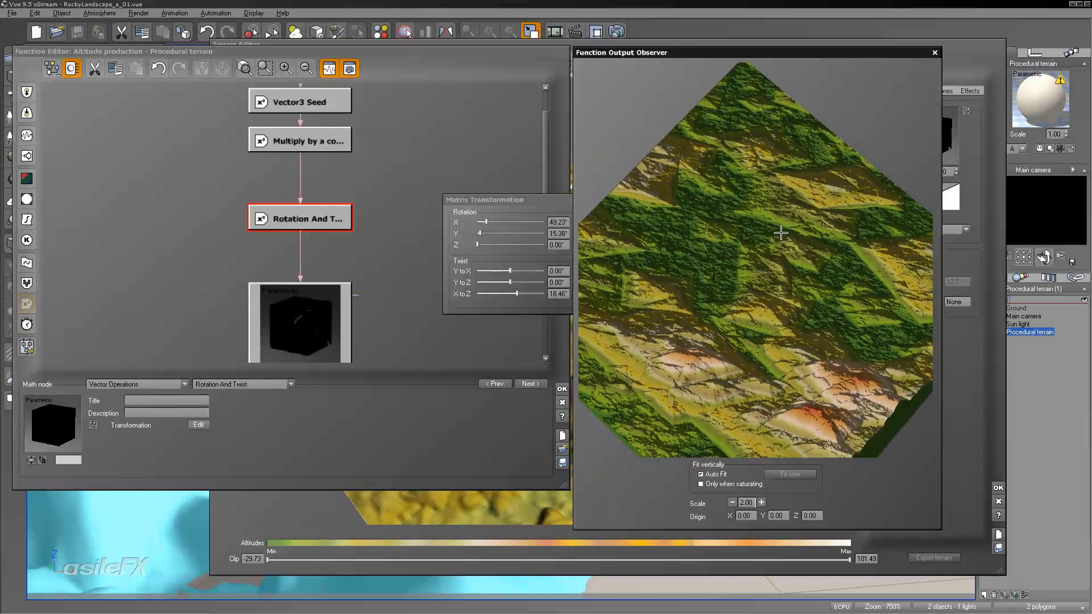
pyautogui.moveTo(517, 294); pyautogui.dragTo(530, 294)
pyautogui.moveTo(782, 258); pyautogui.dragTo(659, 245)
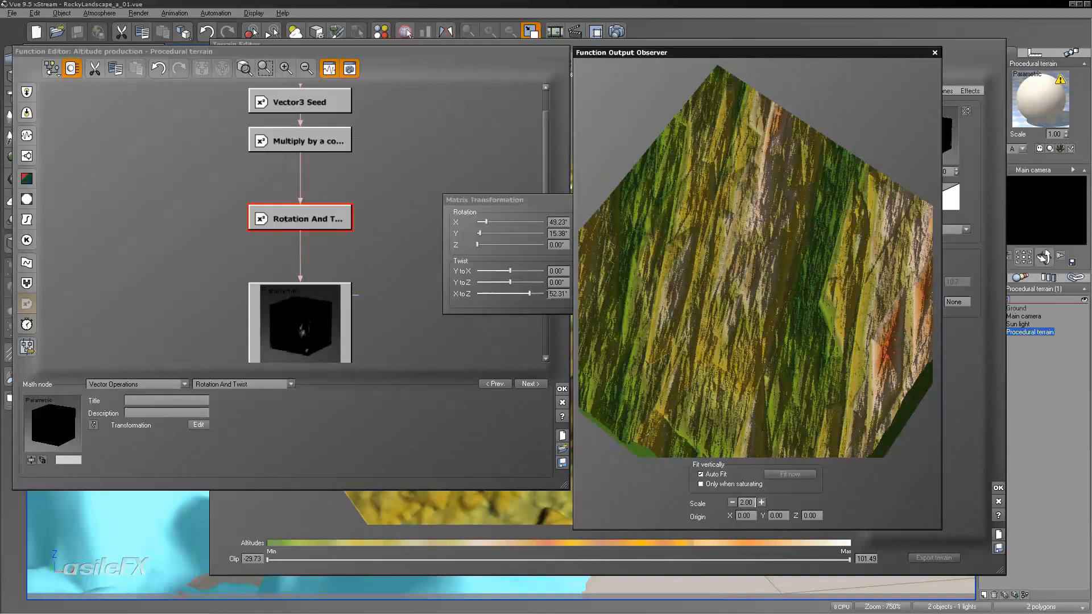
# - Reset the X to Z twist and the Y and X rotations to 0°, and check the terrain preview
pyautogui.doubleClick(560, 293)
pyautogui.write('0')
pyautogui.press('Return')
pyautogui.doubleClick(560, 233)
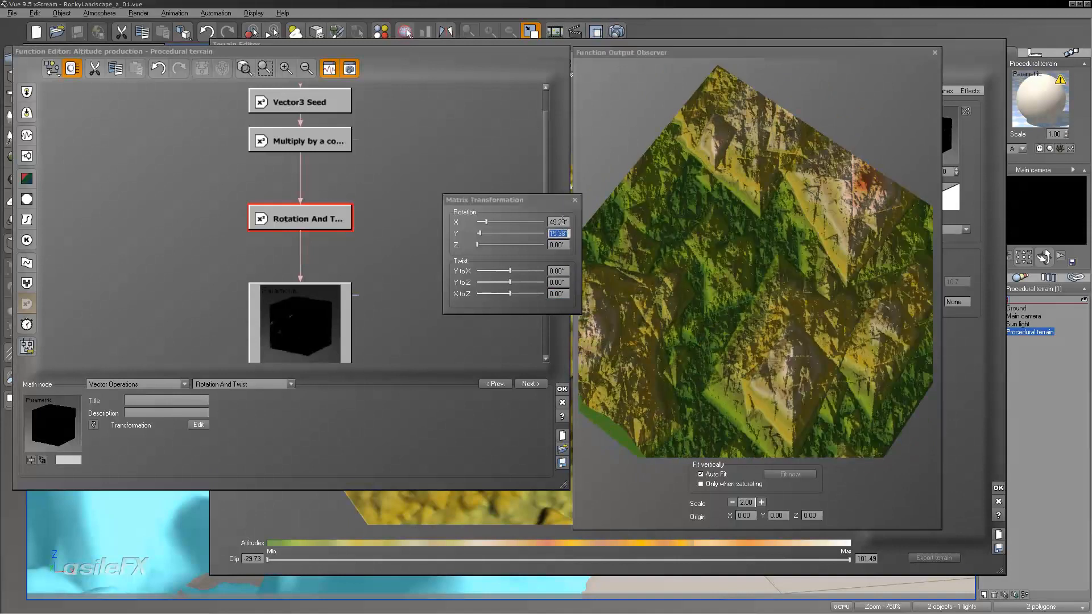
pyautogui.write('0')
pyautogui.press('Return')
pyautogui.doubleClick(557, 222)
pyautogui.write('0')
pyautogui.press('Return')
pyautogui.click(732, 275)
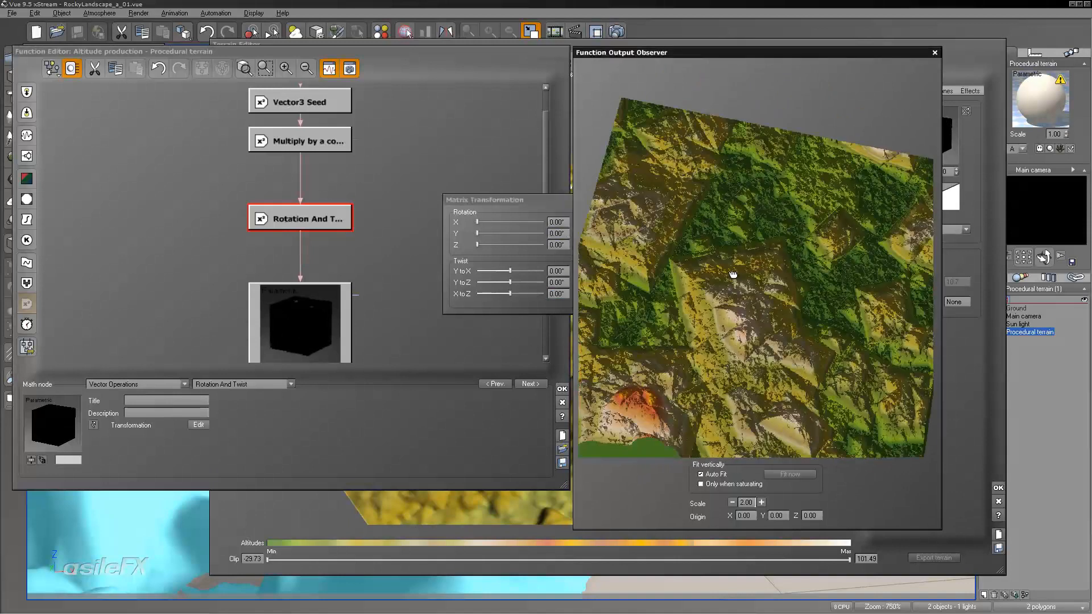
pyautogui.moveTo(733, 274); pyautogui.dragTo(714, 274)
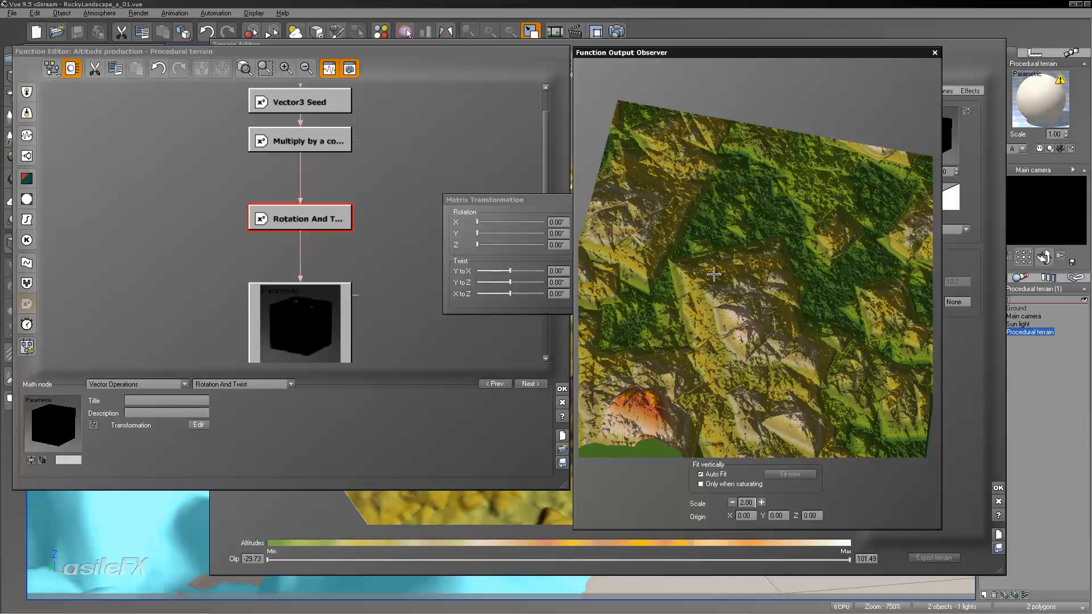
# - Try a rotation of 18.46° on Y and 6.15° on Z with a 12.31° X to Z twist
pyautogui.click(512, 196)
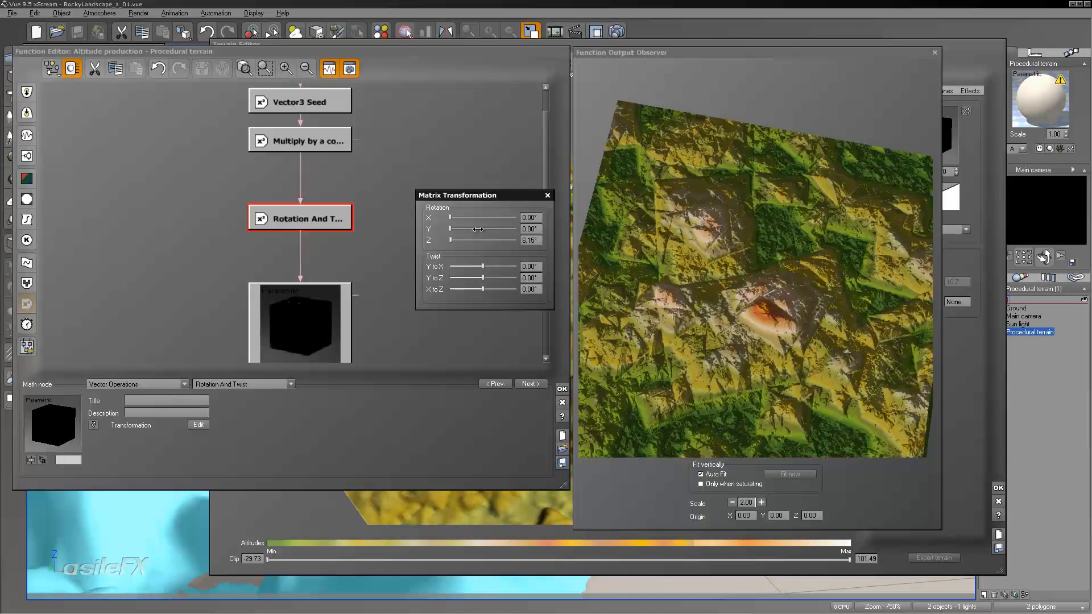
pyautogui.moveTo(479, 229); pyautogui.dragTo(482, 229)
pyautogui.moveTo(499, 289); pyautogui.dragTo(504, 289)
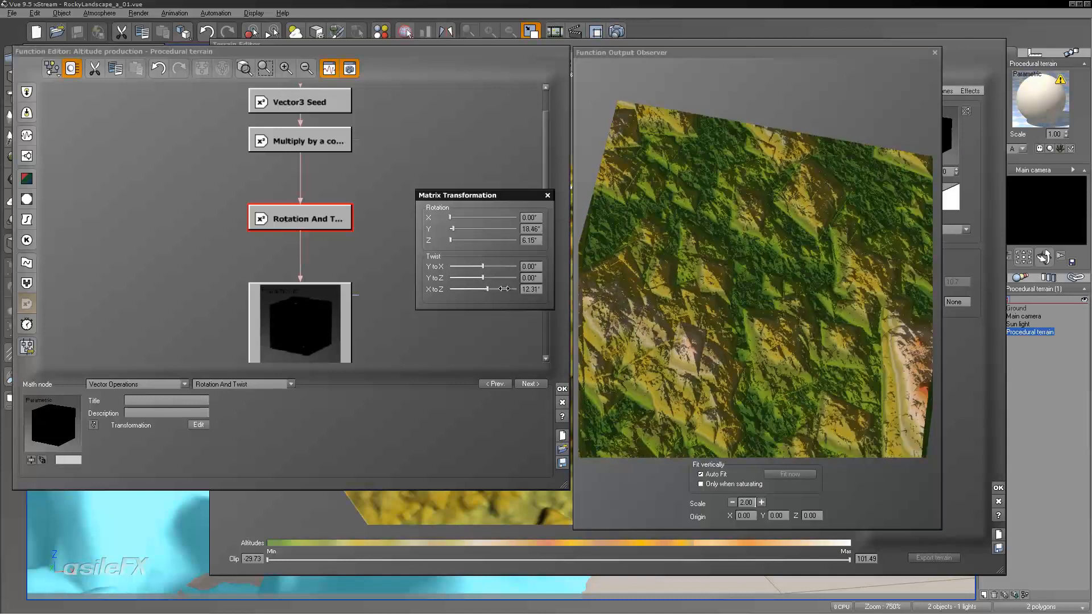
pyautogui.moveTo(826, 258); pyautogui.dragTo(752, 291)
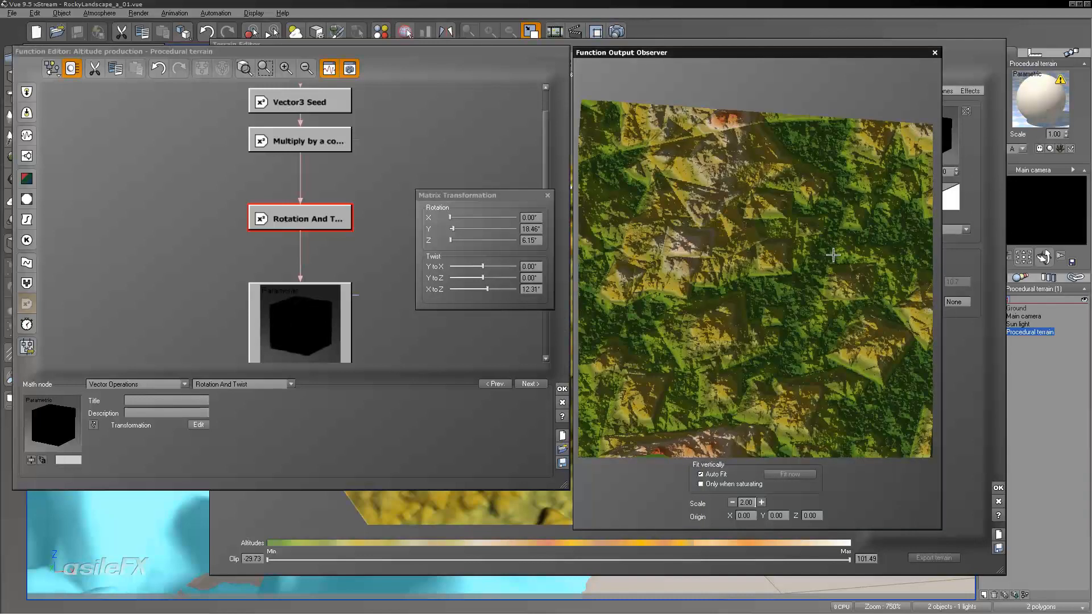
# - Reset the X to Z twist and the Z and Y rotations to 0, and inspect the untransformed terrain
pyautogui.click(533, 290)
pyautogui.write('0')
pyautogui.press('Return')
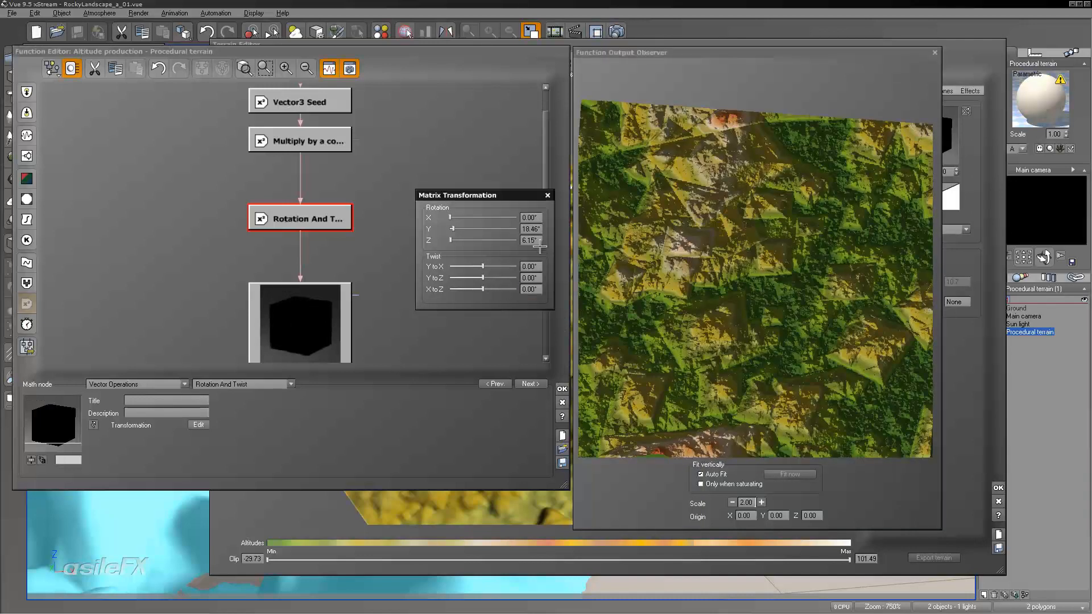
pyautogui.click(533, 240)
pyautogui.write('0')
pyautogui.press('Return')
pyautogui.click(533, 229)
pyautogui.write('0')
pyautogui.press('Return')
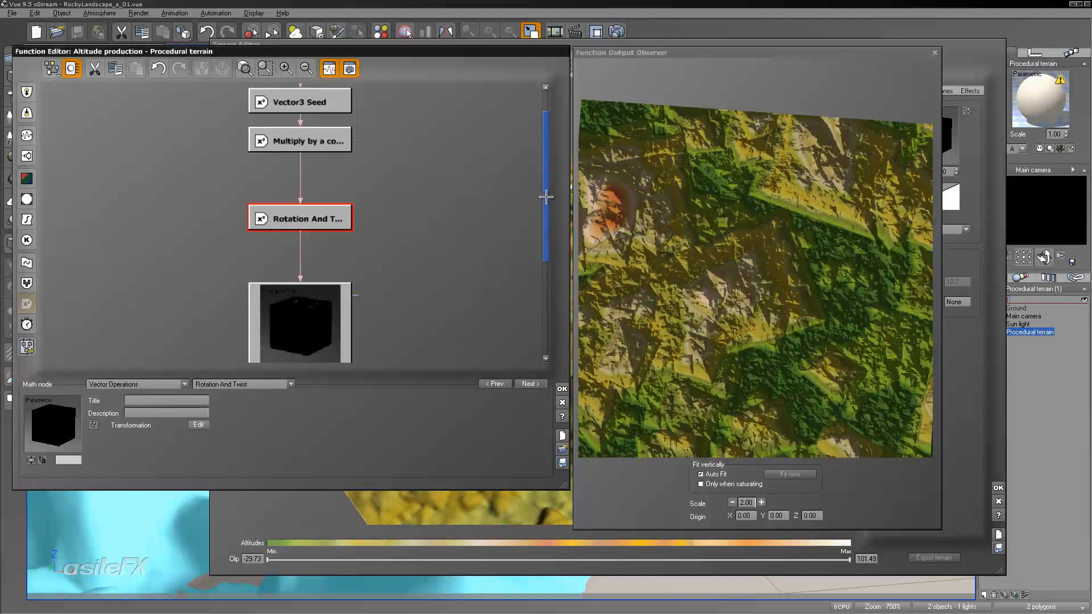
pyautogui.moveTo(853, 259); pyautogui.dragTo(800, 242)
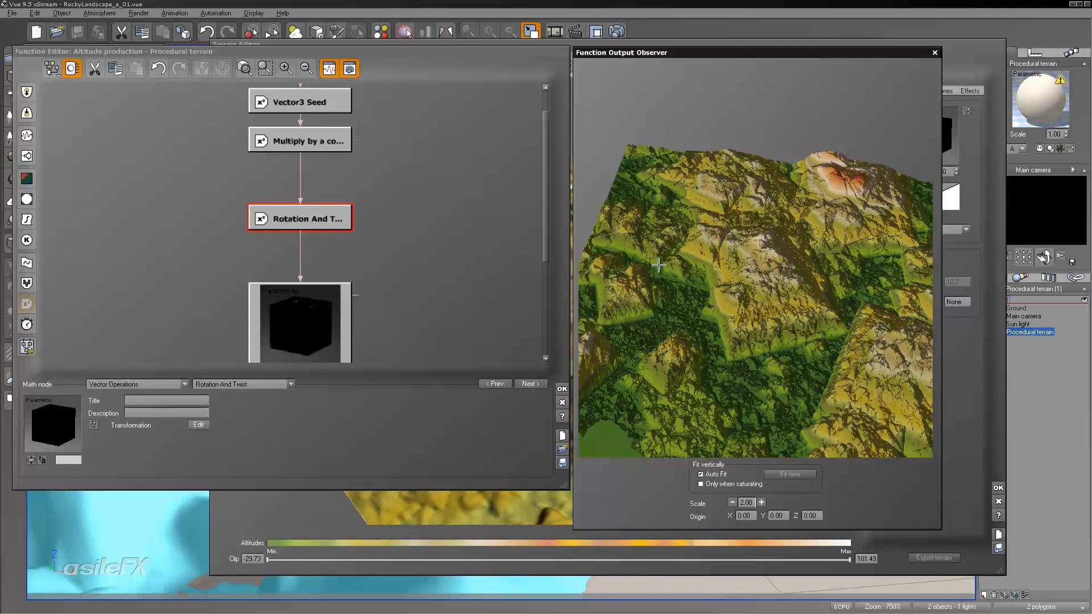
# - Shift the Simple Fractal node aside, duplicate it, and place the copy level beside the original
pyautogui.moveTo(408, 207); pyautogui.dragTo(353, 160, button='middle')
pyautogui.click(285, 247)
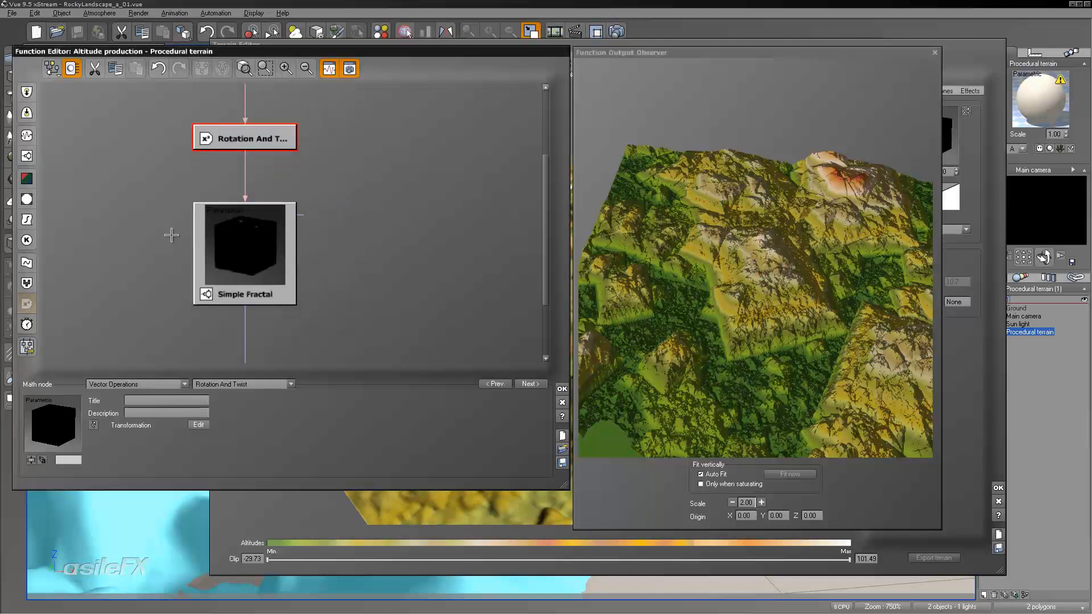
pyautogui.click(243, 222)
pyautogui.moveTo(250, 239); pyautogui.dragTo(171, 199)
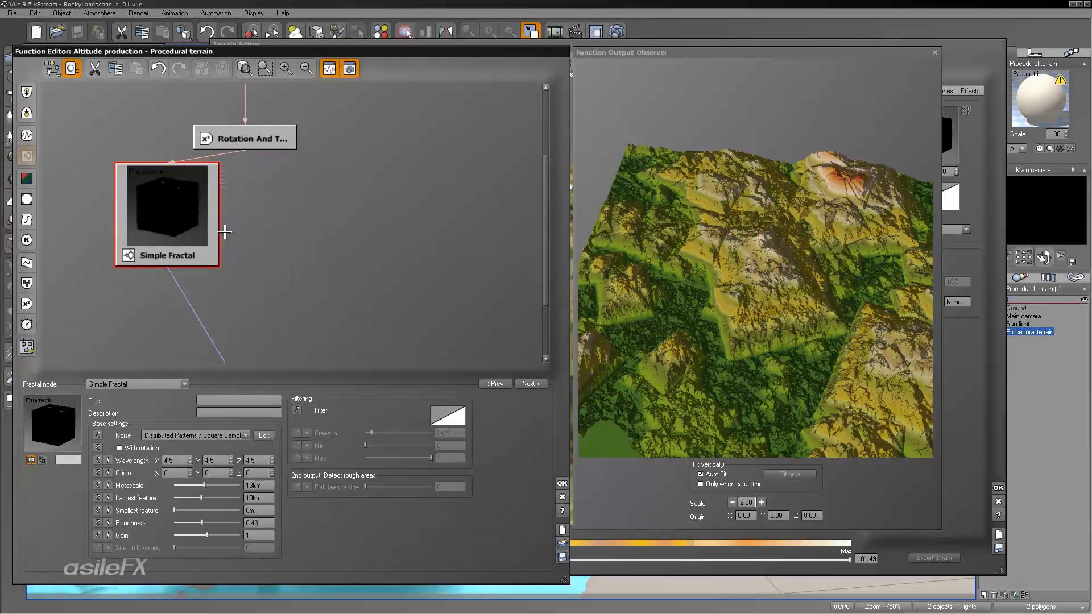
pyautogui.hotkey('ctrl', 'c')
pyautogui.hotkey('ctrl', 'v')
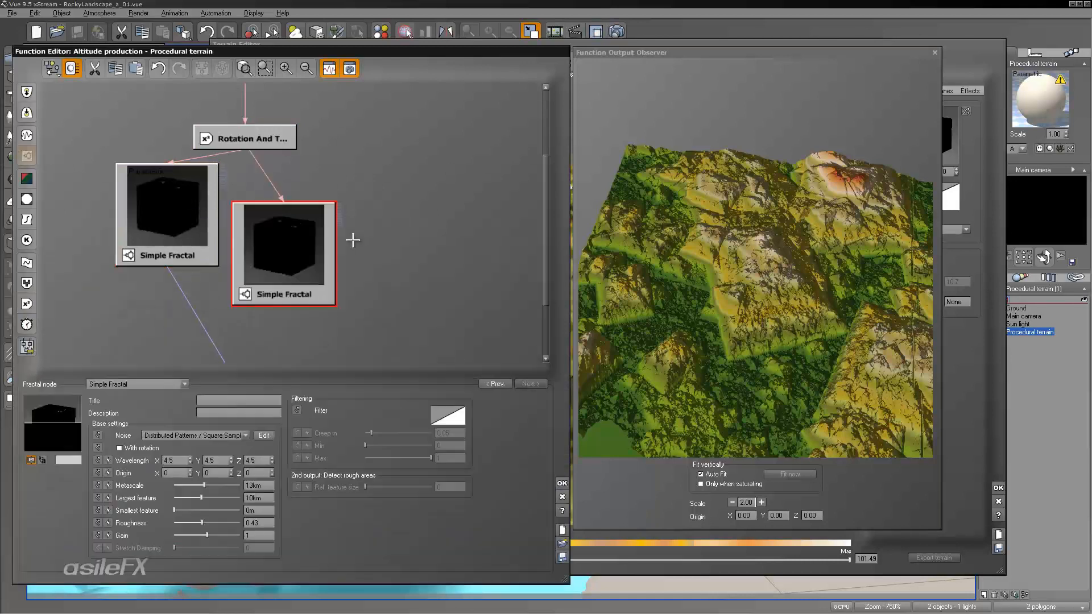
pyautogui.moveTo(292, 258); pyautogui.dragTo(297, 216)
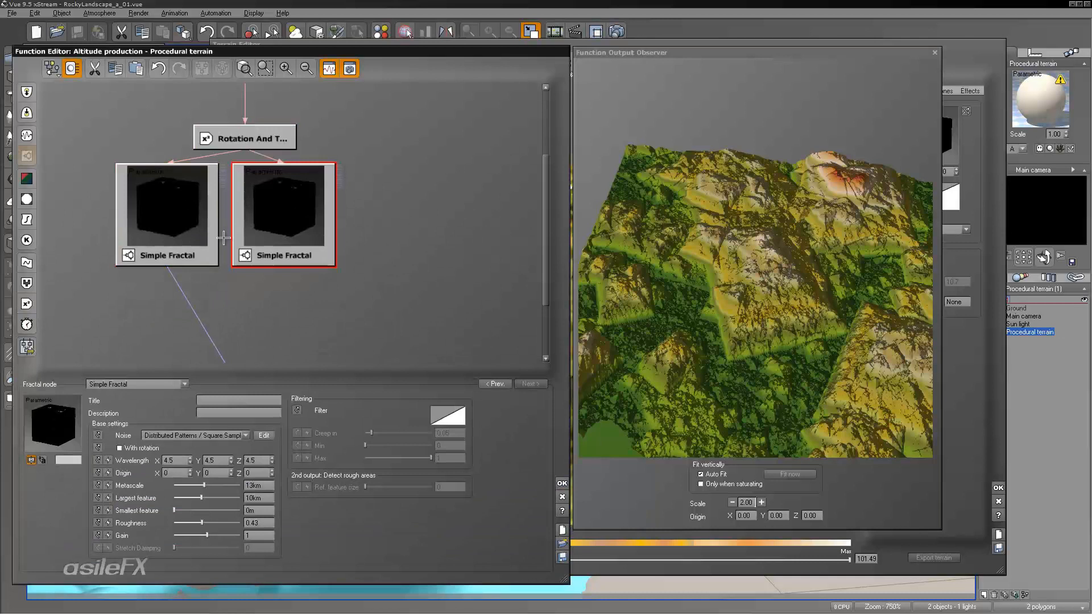
# - Open the noise choices of the duplicated Simple Fractal node at the Distributed Patterns category
pyautogui.click(202, 225)
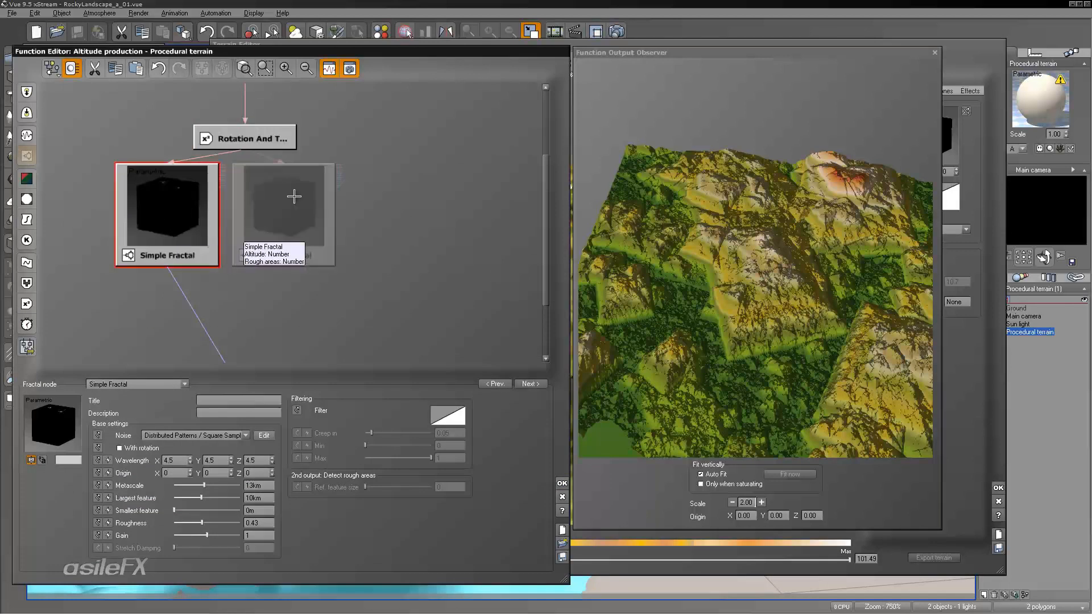
pyautogui.moveTo(279, 274); pyautogui.dragTo(316, 262, button='right')
pyautogui.click(320, 217)
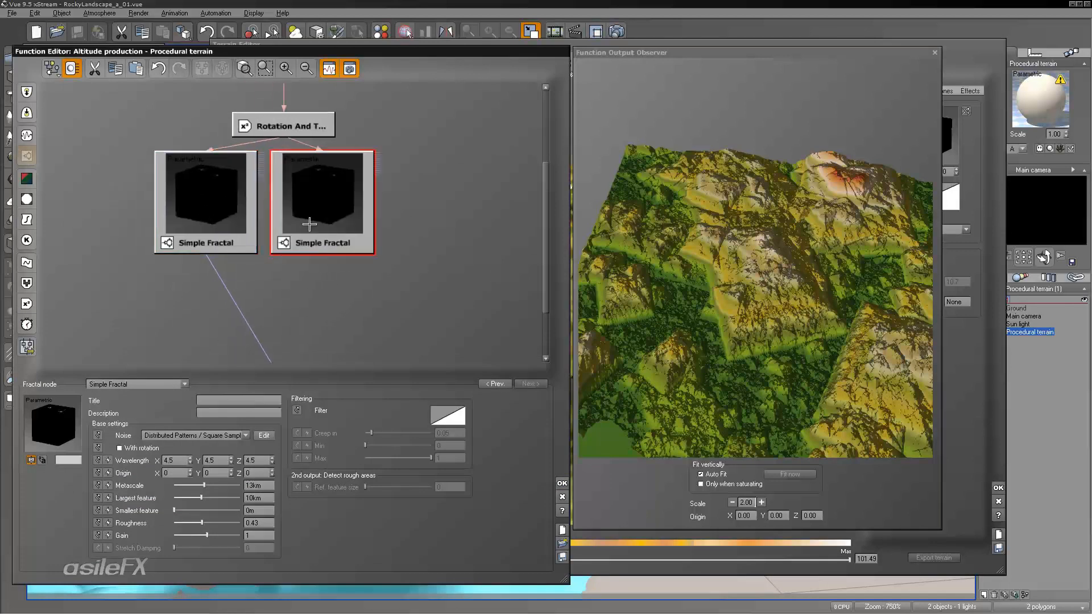
pyautogui.click(235, 436)
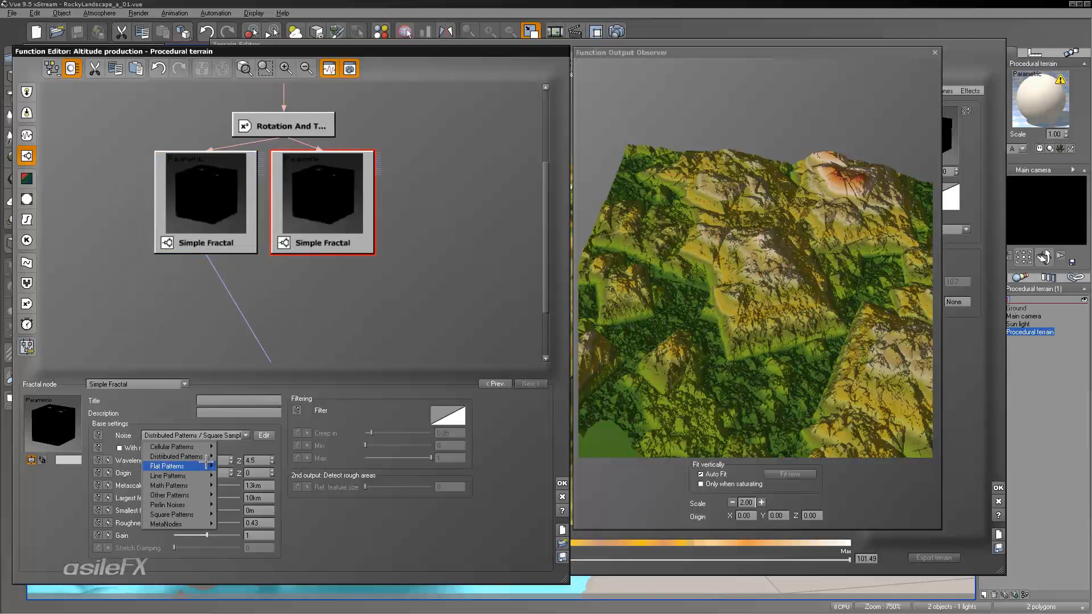
pyautogui.moveTo(208, 460)
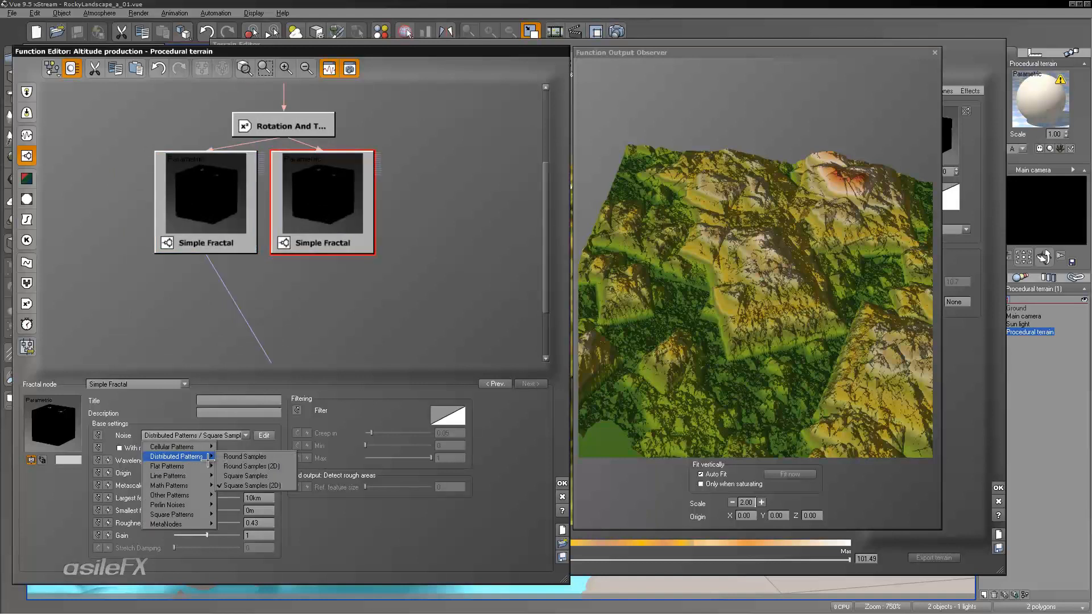
# - Change the right Simple Fractal's noise from the distributed patterns to Square Samples
pyautogui.click(275, 430)
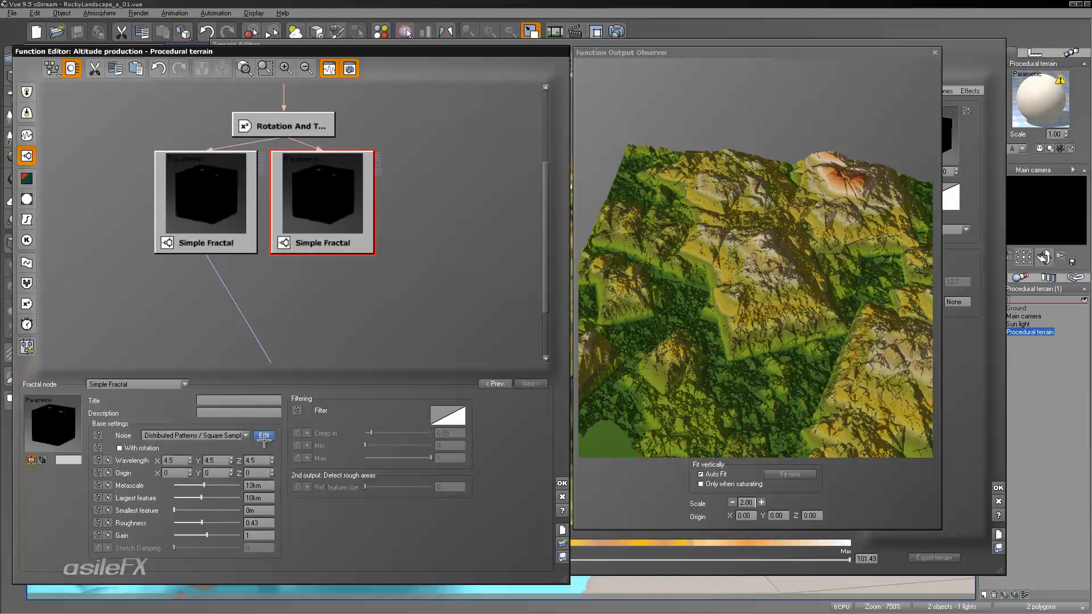
pyautogui.click(245, 435)
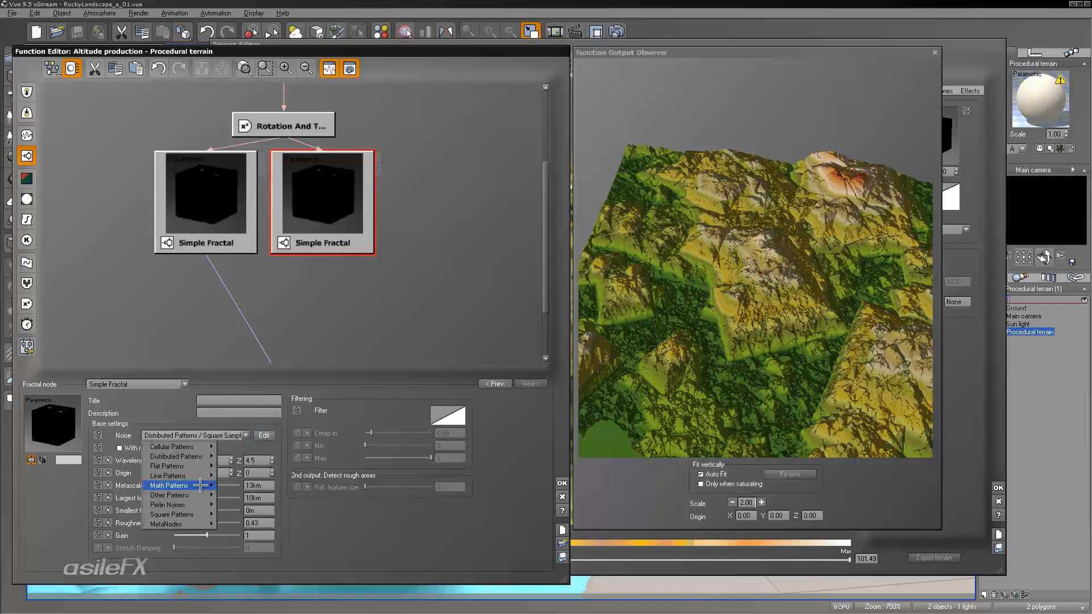
pyautogui.moveTo(206, 452)
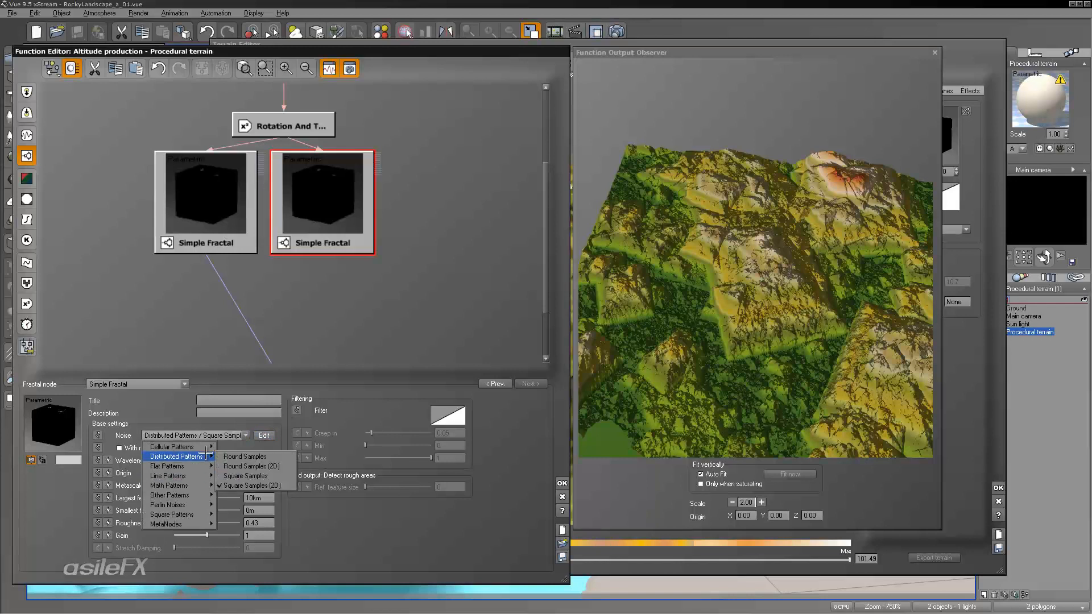
pyautogui.click(264, 476)
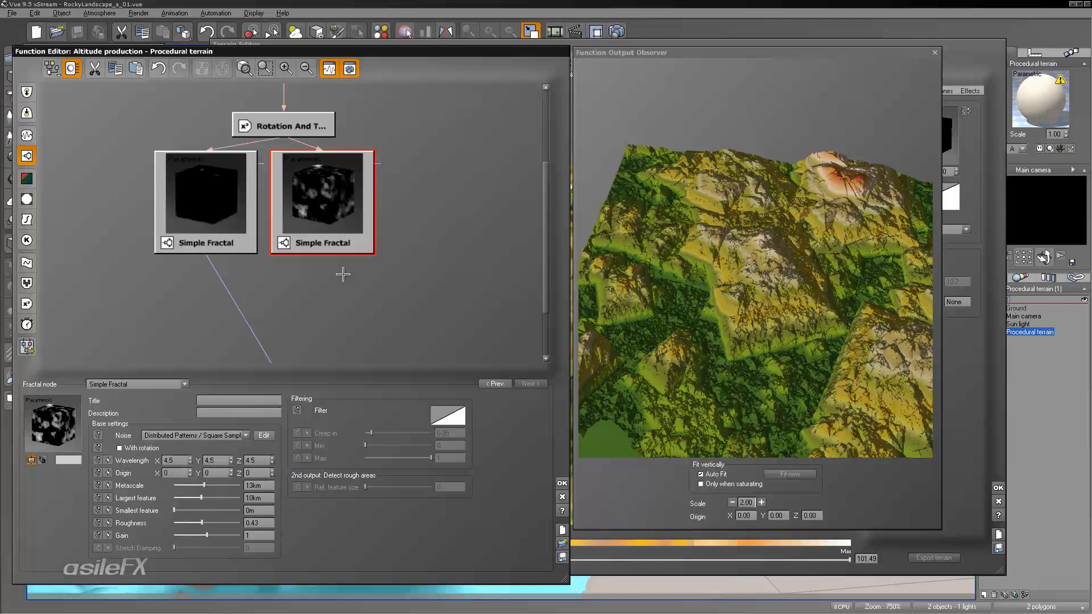
# - Insert a Blender combiner node on the link between the left Simple Fractal and the Altitude output
pyautogui.moveTo(342, 271); pyautogui.dragTo(329, 212)
pyautogui.moveTo(329, 212); pyautogui.dragTo(331, 228, button='middle')
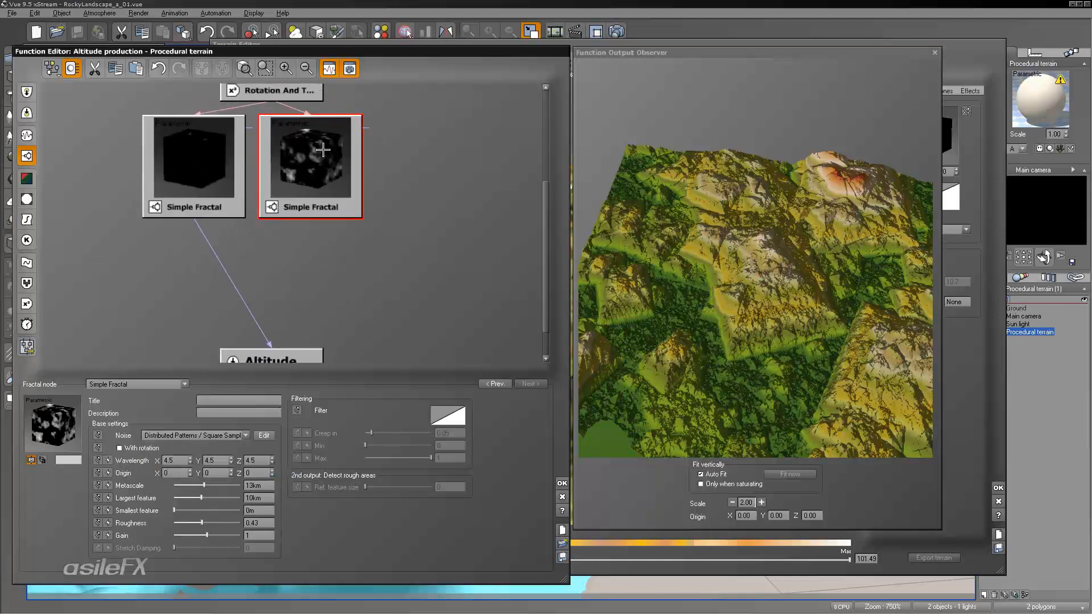
pyautogui.moveTo(320, 153); pyautogui.dragTo(370, 196, button='middle')
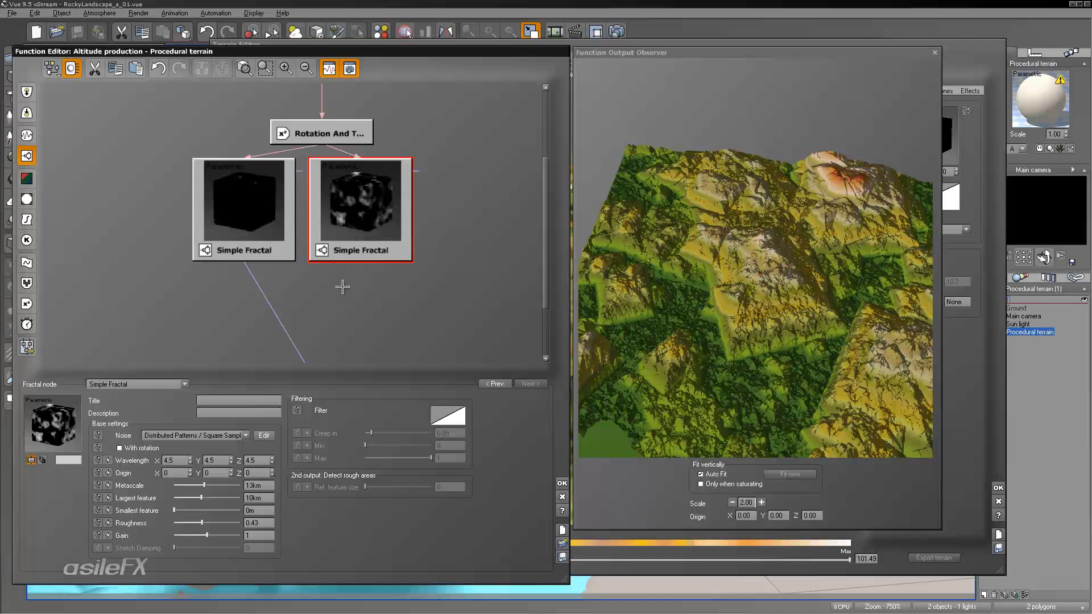
pyautogui.click(280, 319)
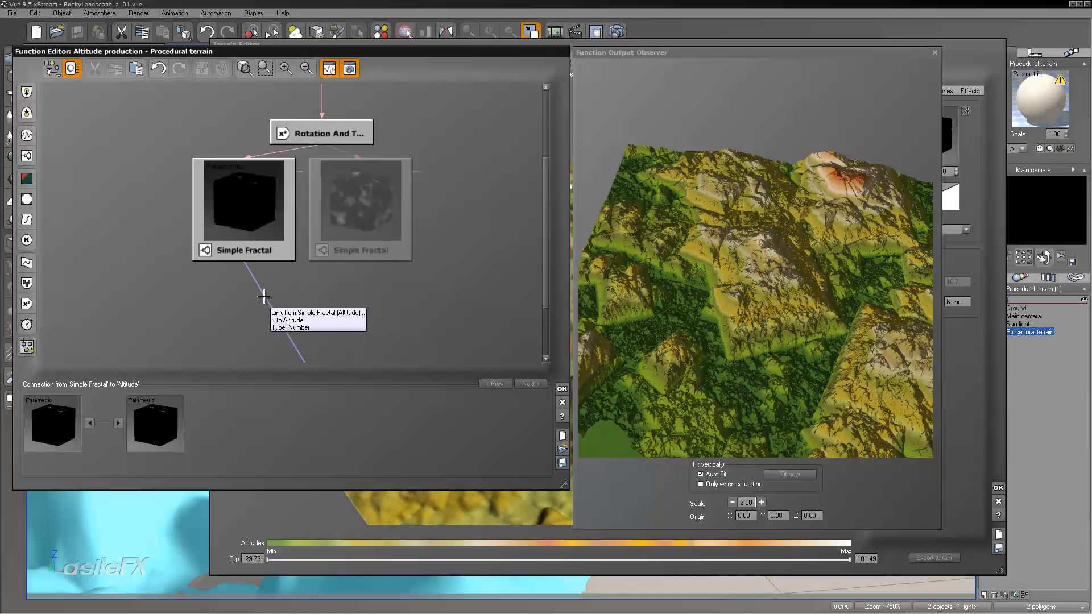
pyautogui.click(28, 284)
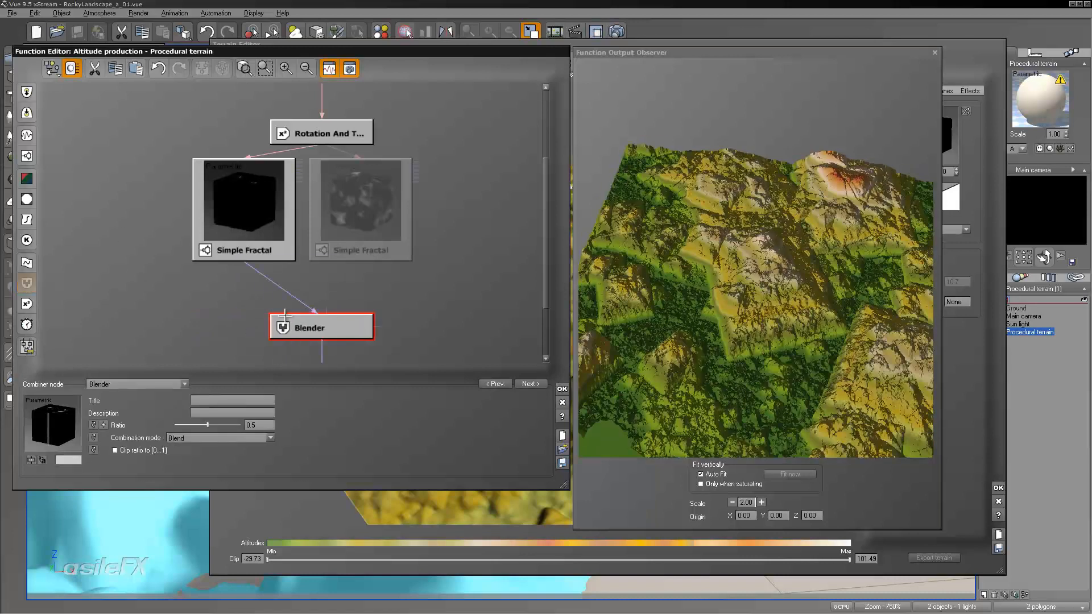
pyautogui.click(138, 385)
pyautogui.click(427, 283)
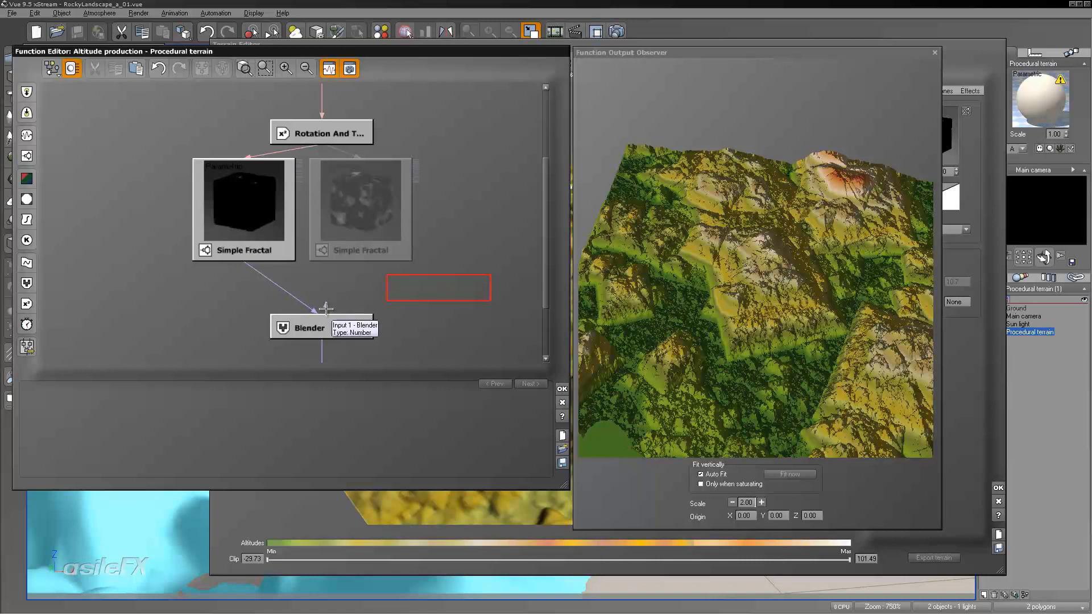
# - Connect the right Simple Fractal to the Blender's second input and set the blend ratio to 1
pyautogui.moveTo(326, 310); pyautogui.dragTo(360, 261)
pyautogui.click(340, 327)
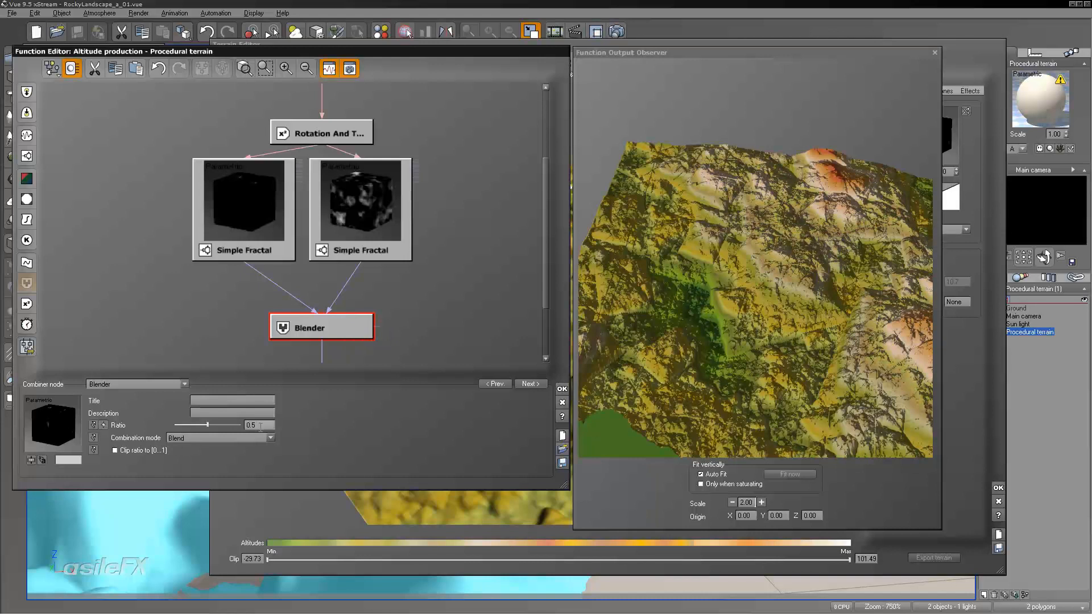
pyautogui.click(260, 426)
pyautogui.write('1')
pyautogui.press('Return')
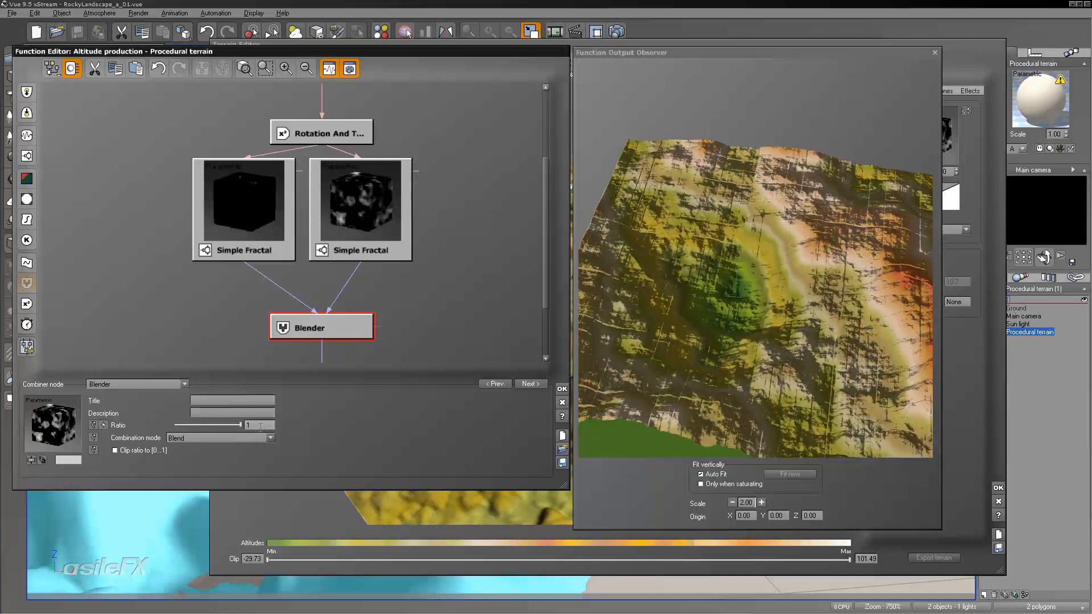
# - Rotate the terrain preview and move the right Simple Fractal node farther away from the left one
pyautogui.click(350, 188)
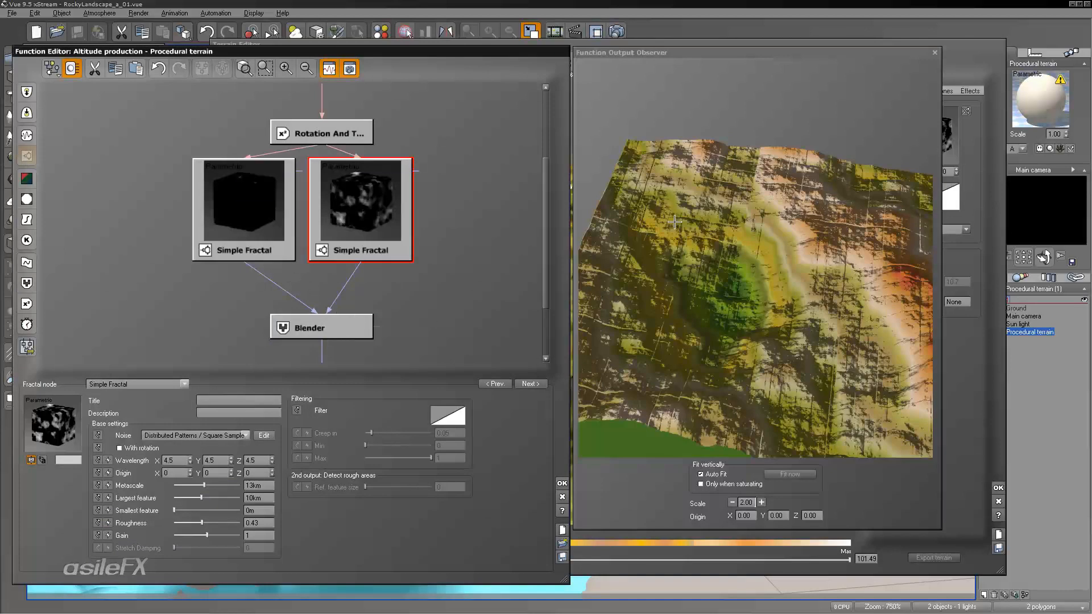
pyautogui.moveTo(767, 284); pyautogui.dragTo(727, 283)
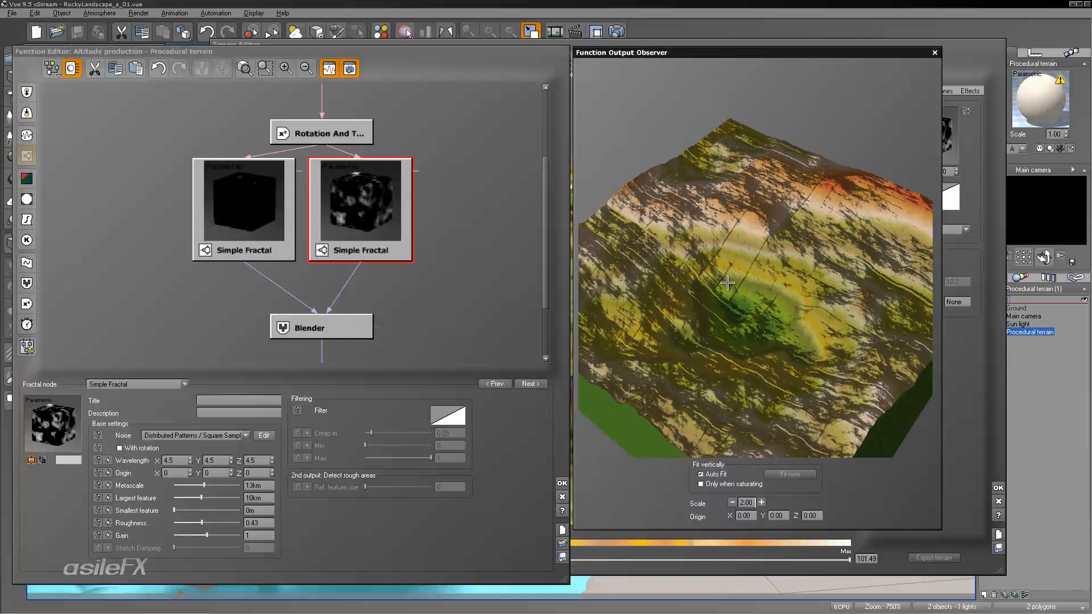
pyautogui.click(372, 230)
pyautogui.moveTo(367, 220); pyautogui.dragTo(404, 211)
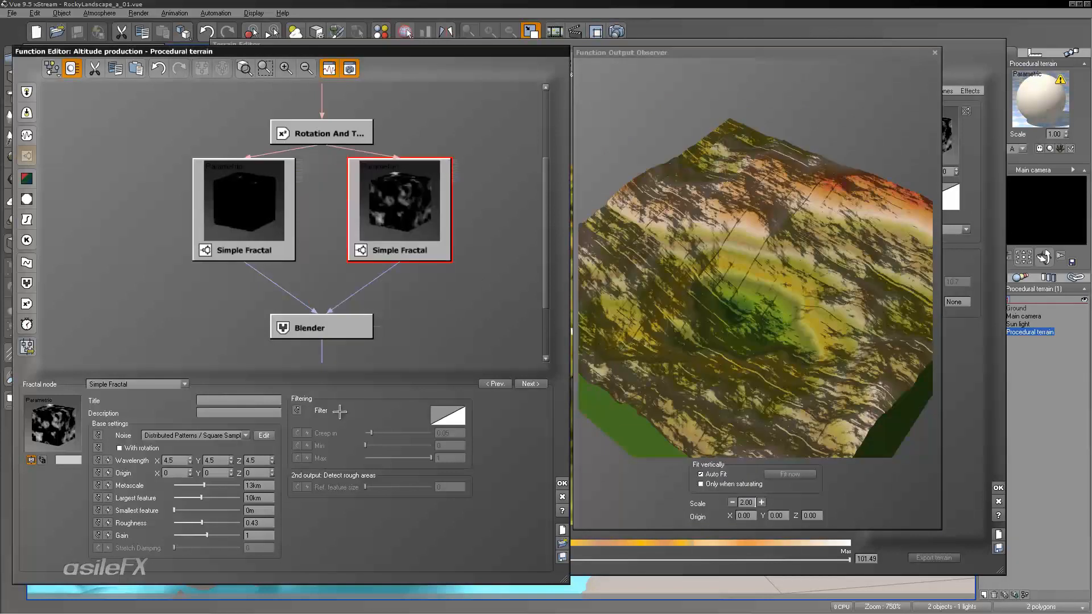
# - Review the left Simple Fractal's Square Samples (2D) noise options
pyautogui.click(237, 214)
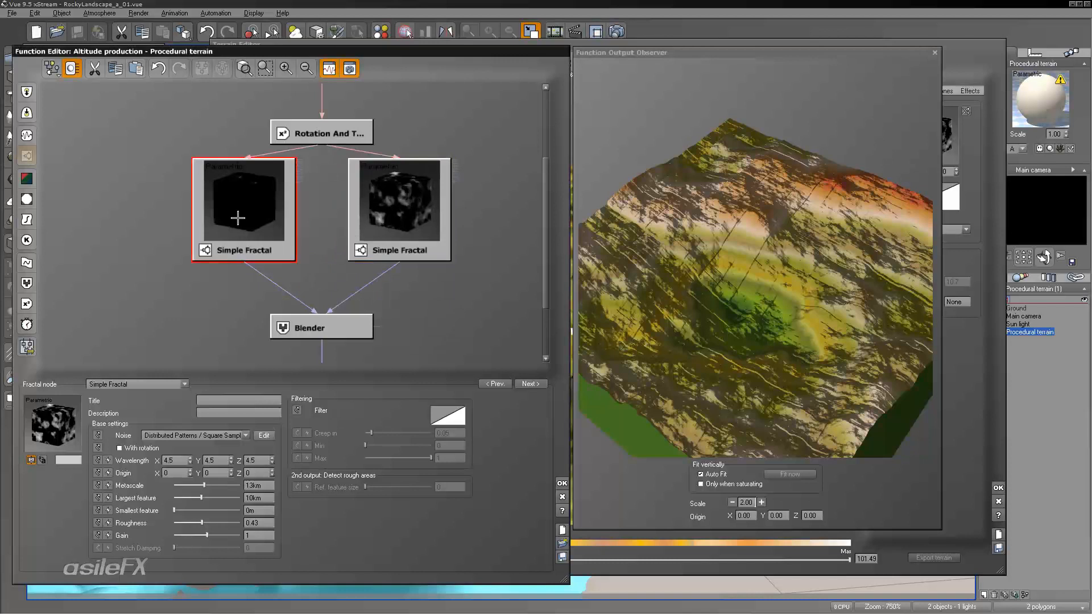
pyautogui.click(268, 436)
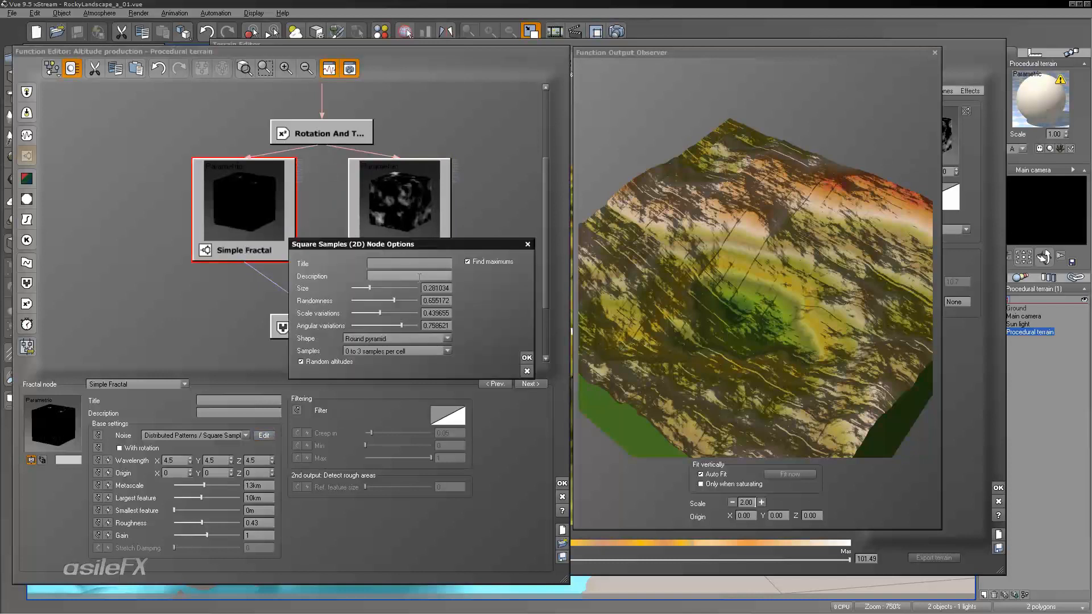
pyautogui.moveTo(455, 246); pyautogui.dragTo(447, 226)
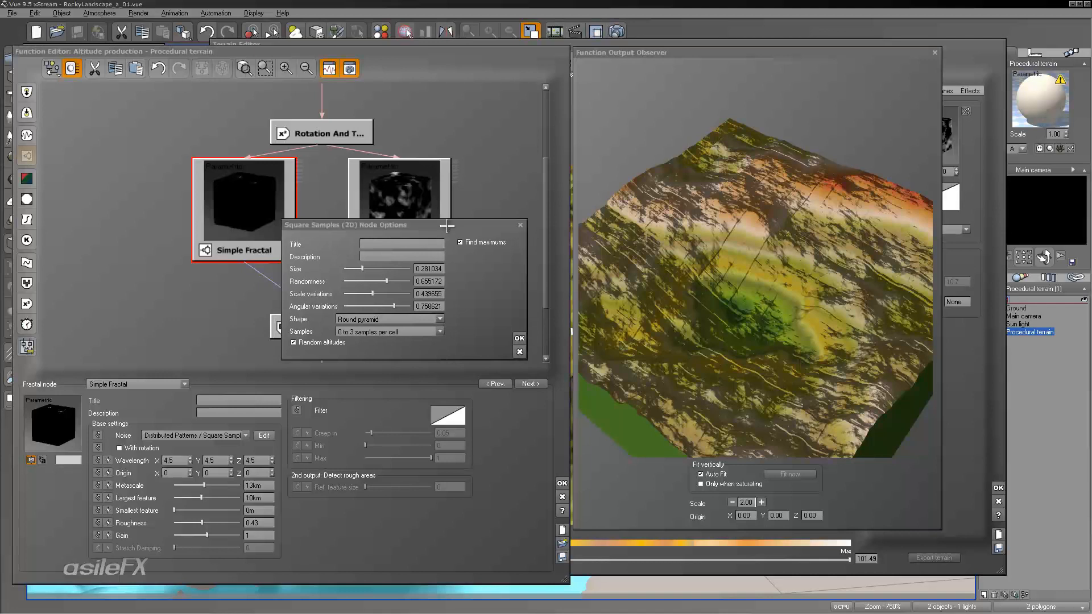
pyautogui.click(519, 337)
# - In the right fractal's noise options, set size to 0.28, randomness to 0.65, scale variations to 0.43 and angular variations to 0.75
pyautogui.click(380, 214)
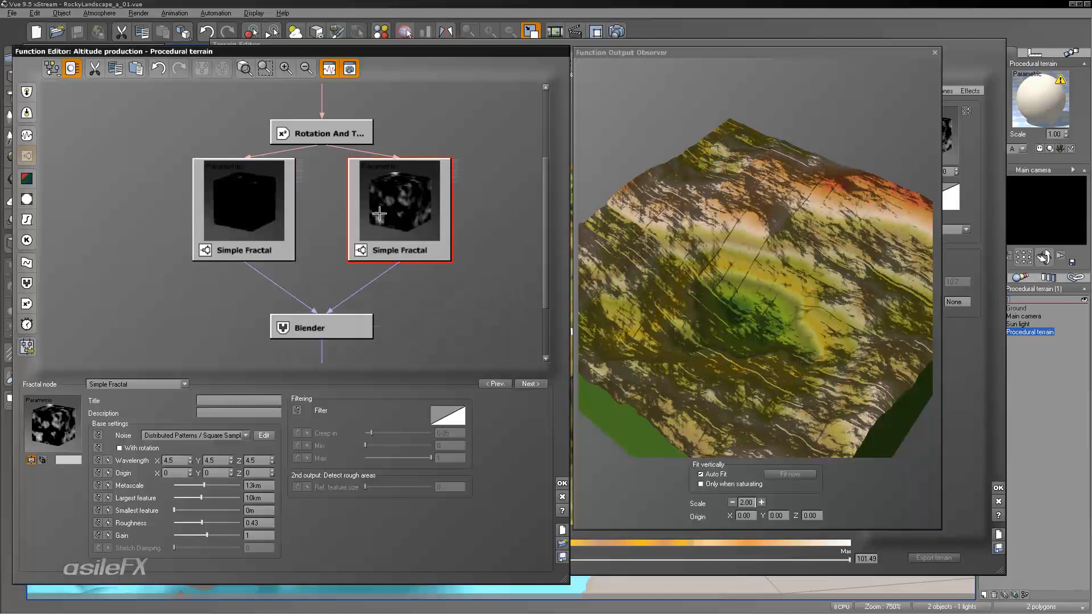
pyautogui.click(264, 435)
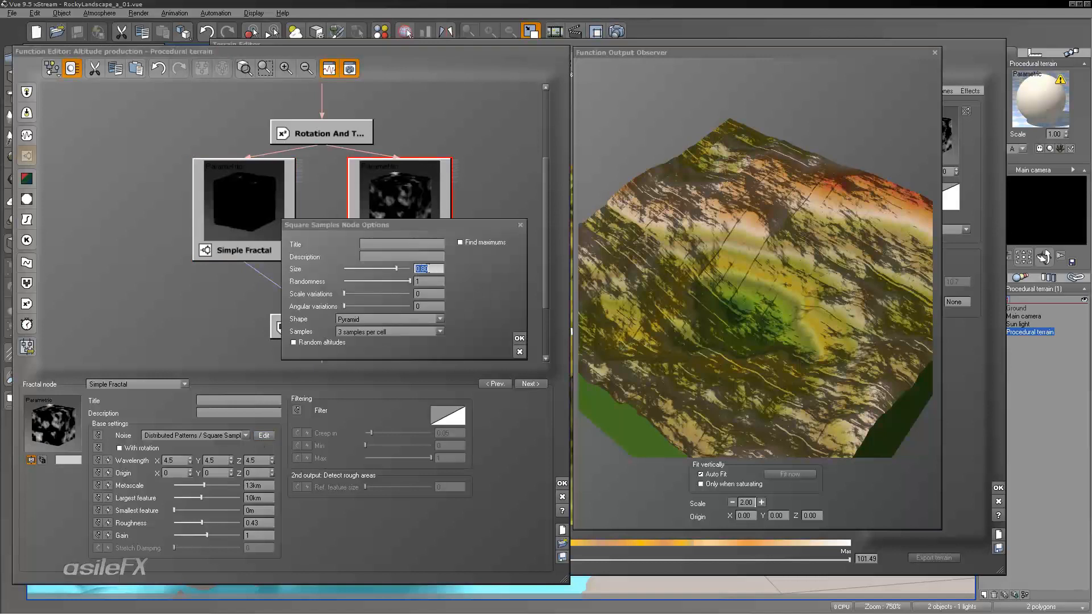
pyautogui.write('.28')
pyautogui.press('Tab')
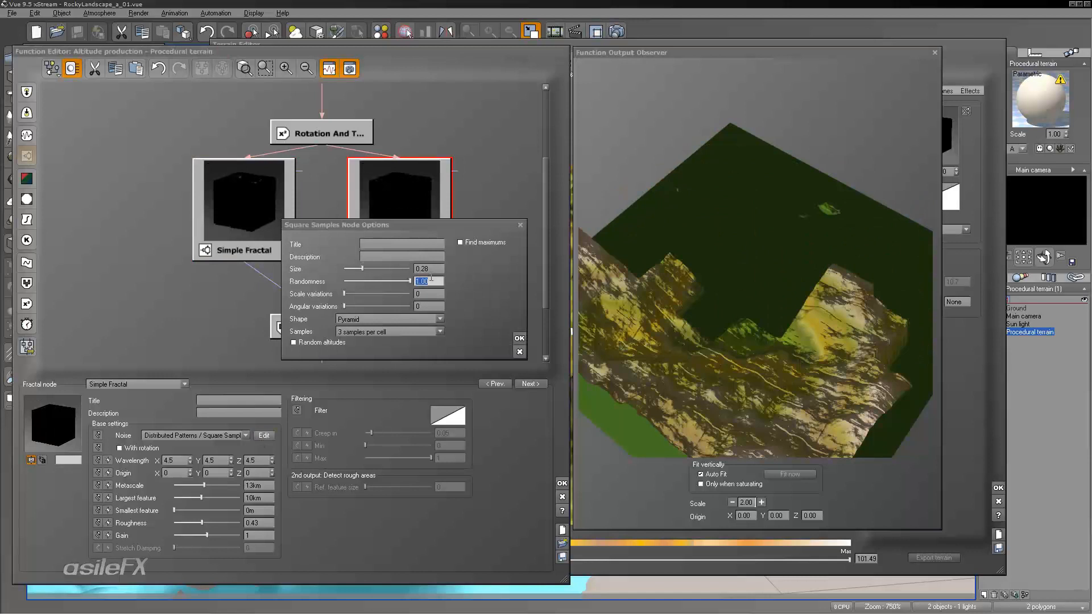
pyautogui.write('.65')
pyautogui.press('Tab')
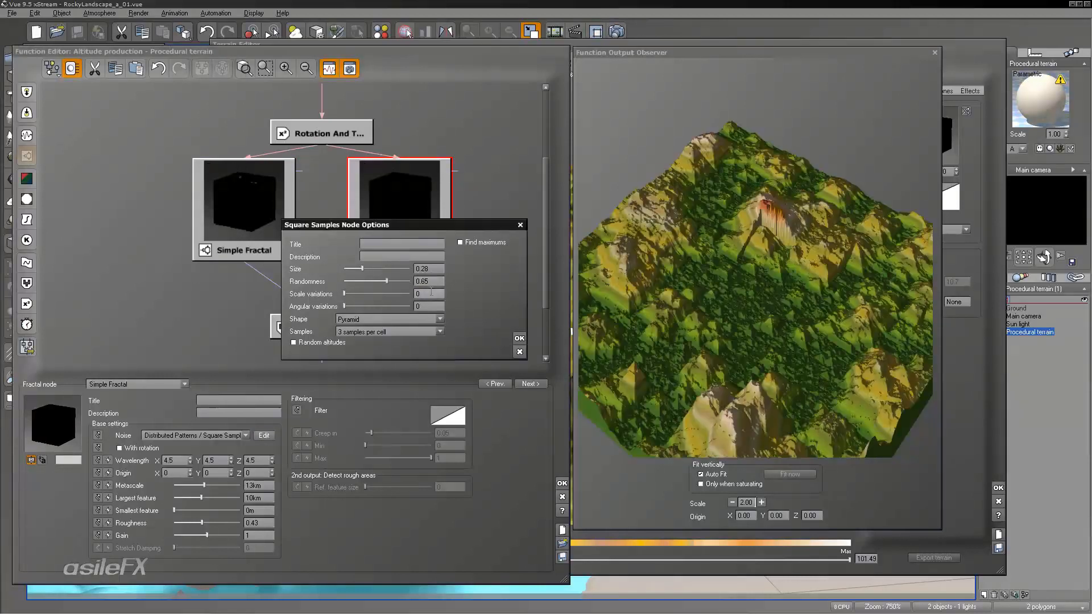
pyautogui.write('.4')
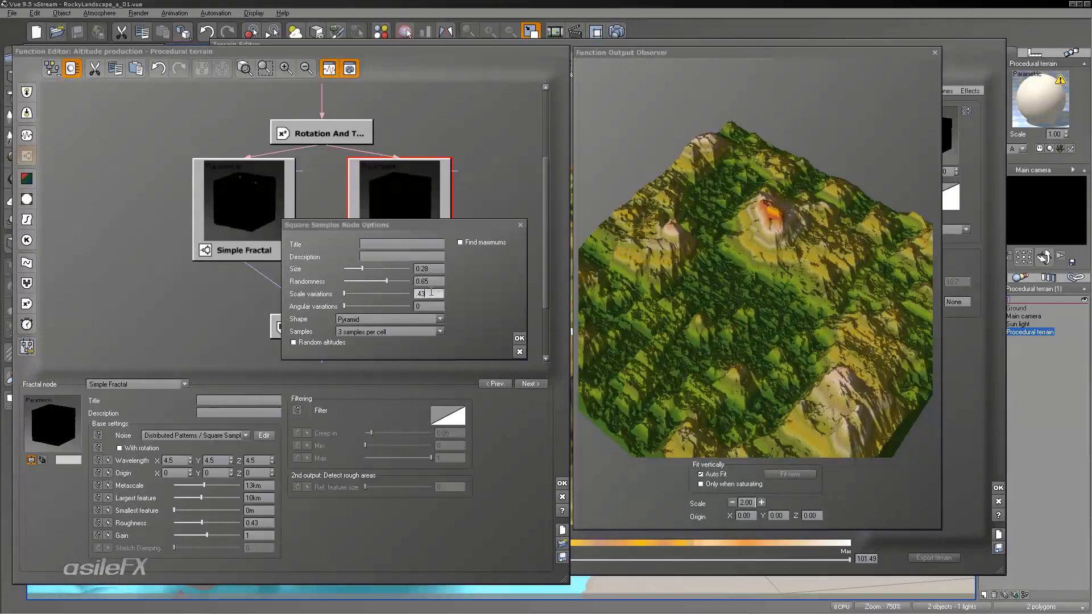
pyautogui.write('3')
pyautogui.press('Tab')
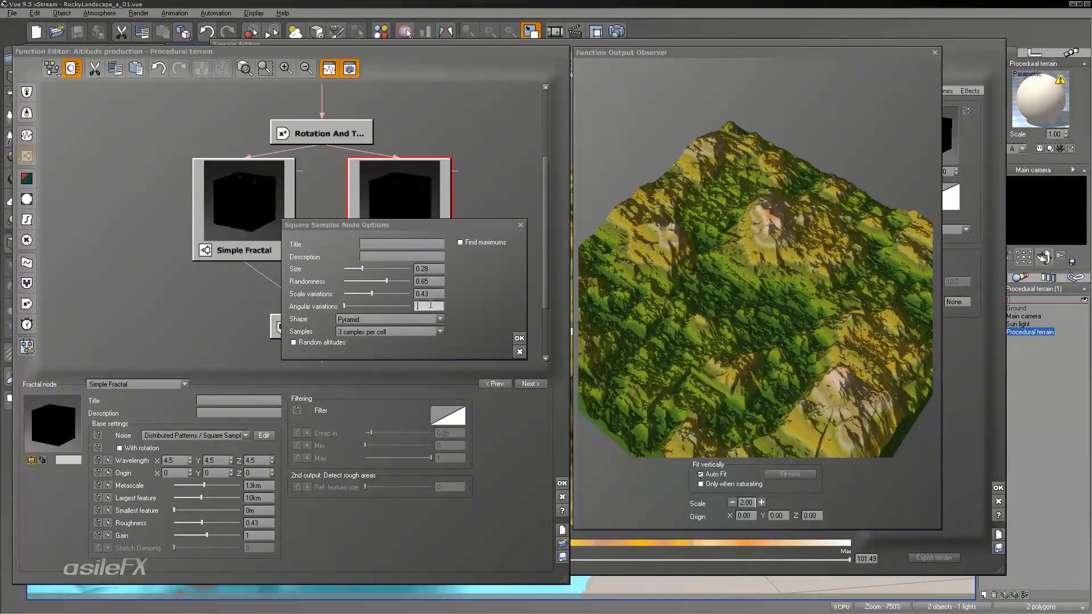
pyautogui.write('.75')
pyautogui.press('Tab')
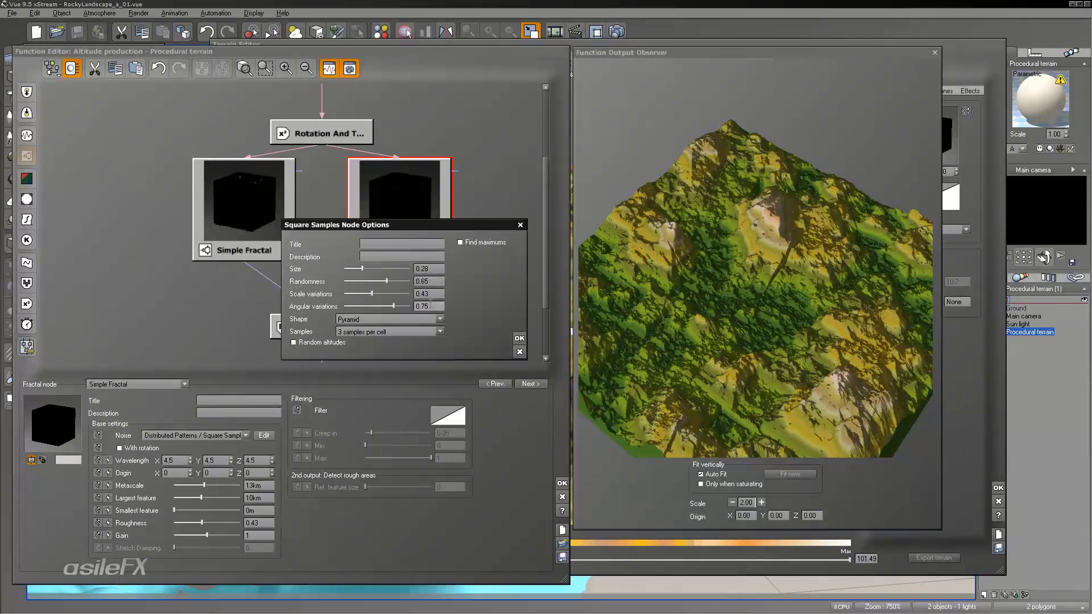
# - Enable Find maximums and Random altitudes, use the Round pyramid shape with 0 to 3 samples per cell, and place the right fractal node lower
pyautogui.click(462, 242)
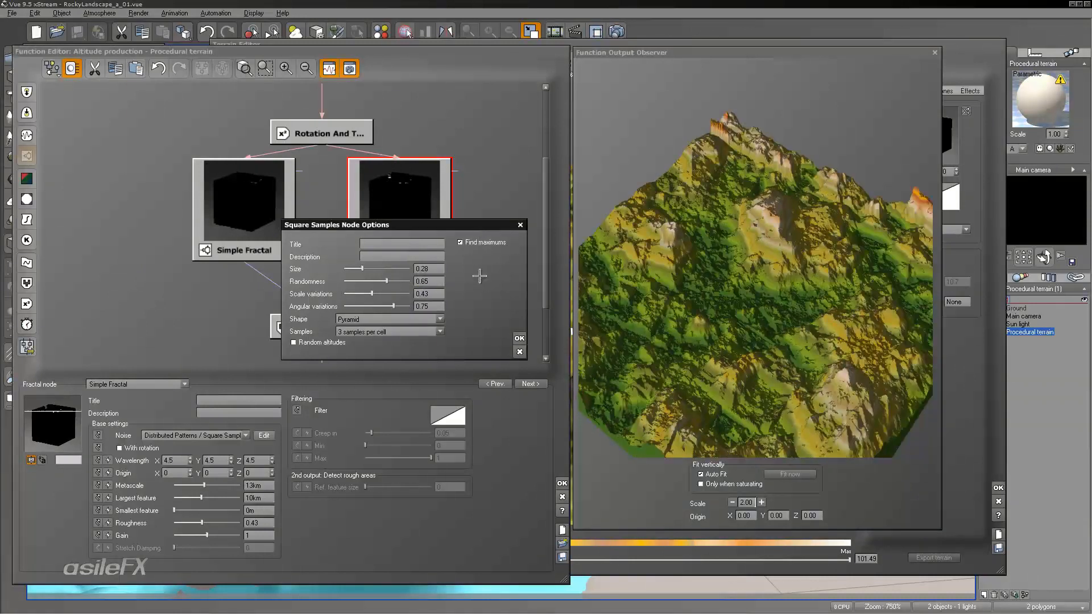
pyautogui.click(333, 342)
pyautogui.click(387, 319)
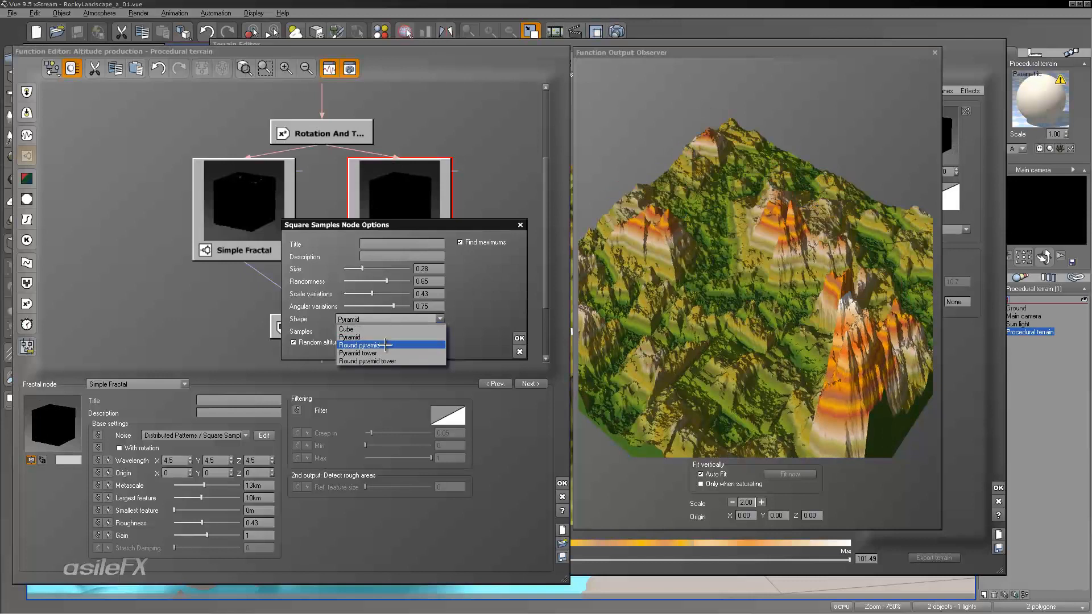
pyautogui.click(386, 345)
pyautogui.click(386, 331)
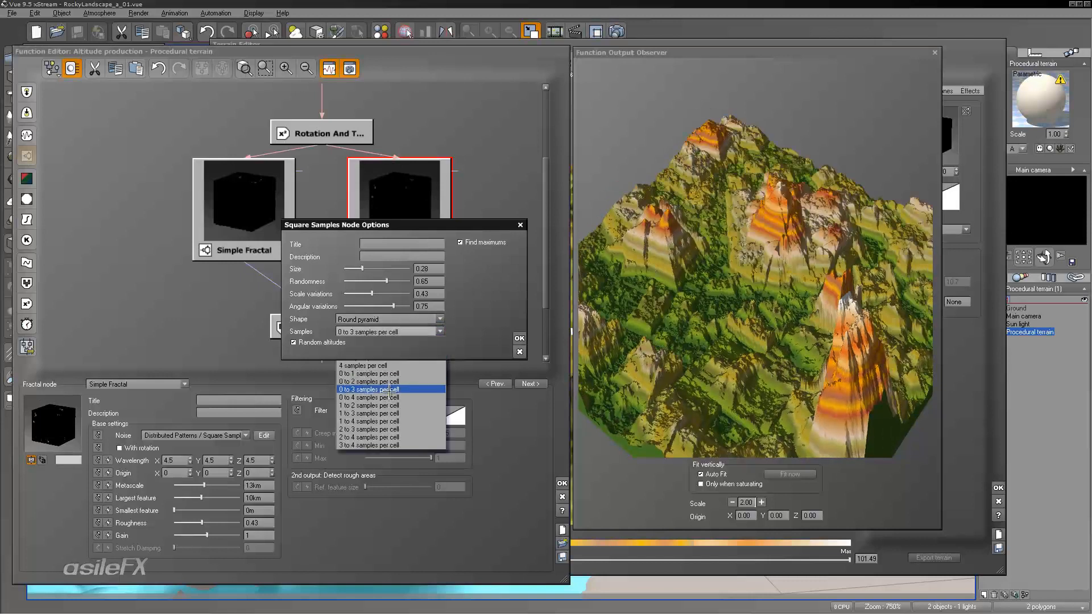
pyautogui.click(388, 390)
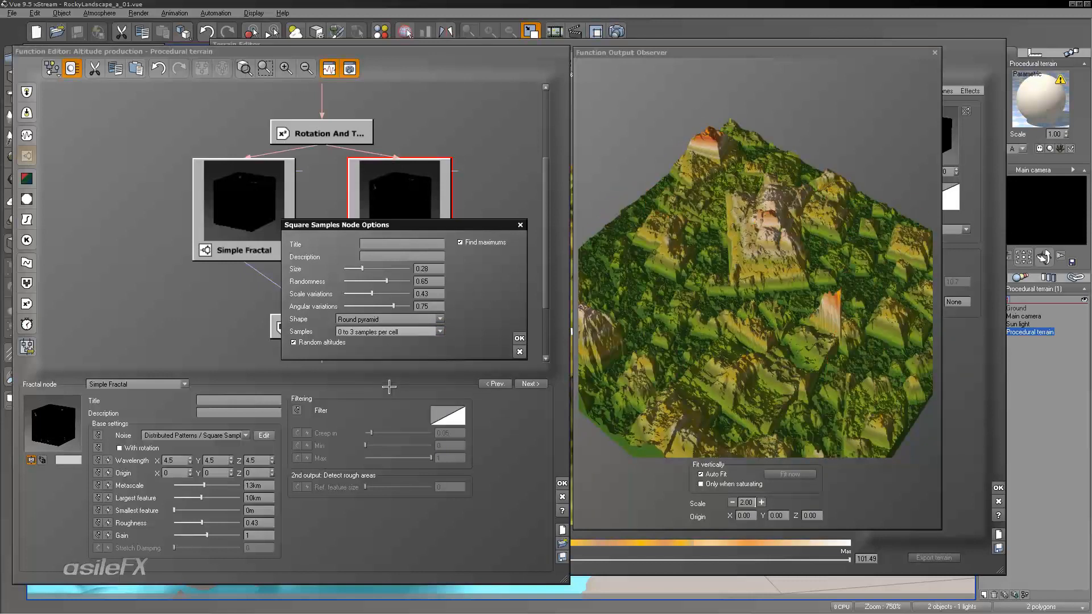
pyautogui.moveTo(743, 228); pyautogui.dragTo(787, 242)
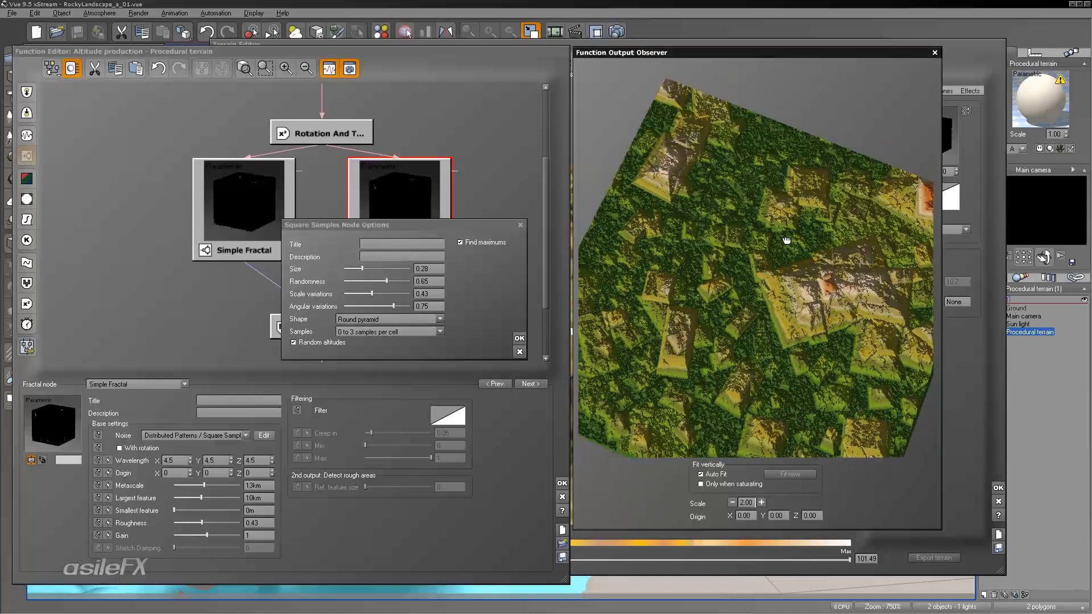
pyautogui.click(520, 338)
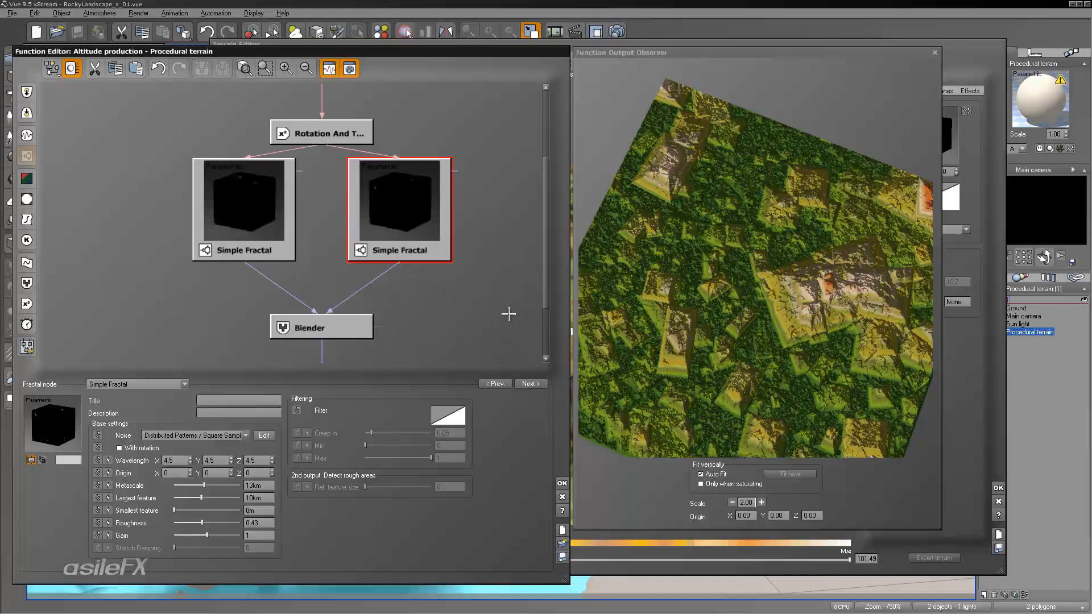
pyautogui.moveTo(390, 185); pyautogui.dragTo(388, 196)
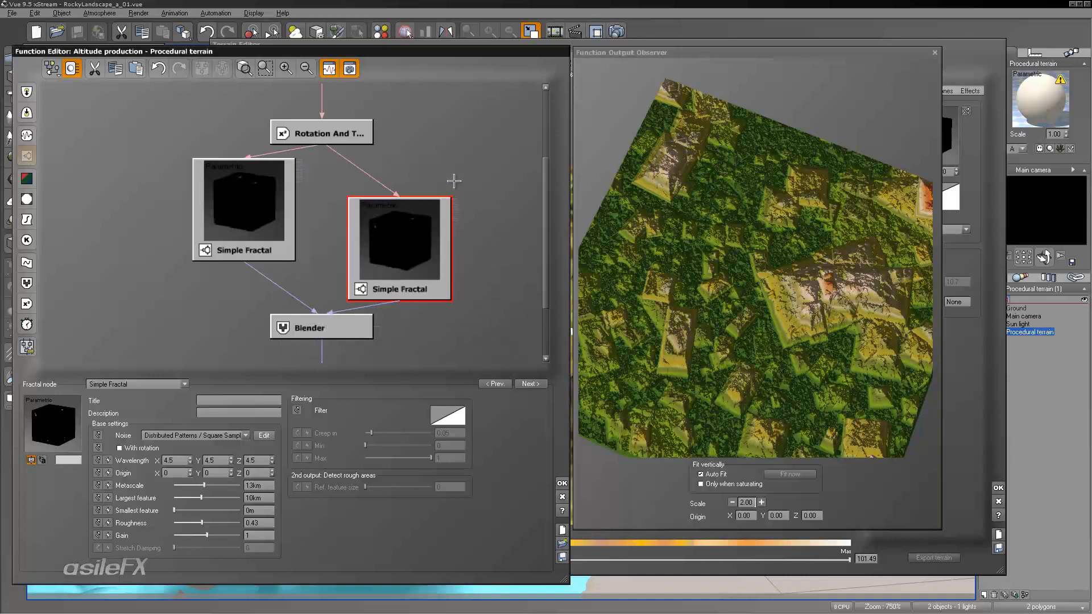
# - Raise the terrain preview scale to 4.00 and set the Blender's ratio to 0
pyautogui.click(337, 327)
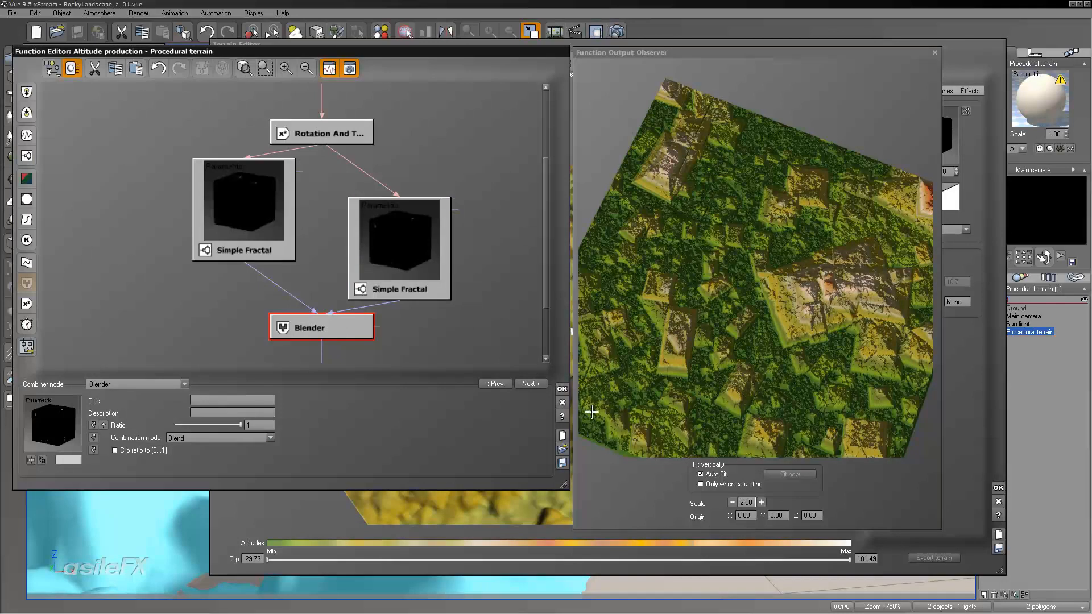
pyautogui.moveTo(883, 314); pyautogui.dragTo(772, 505)
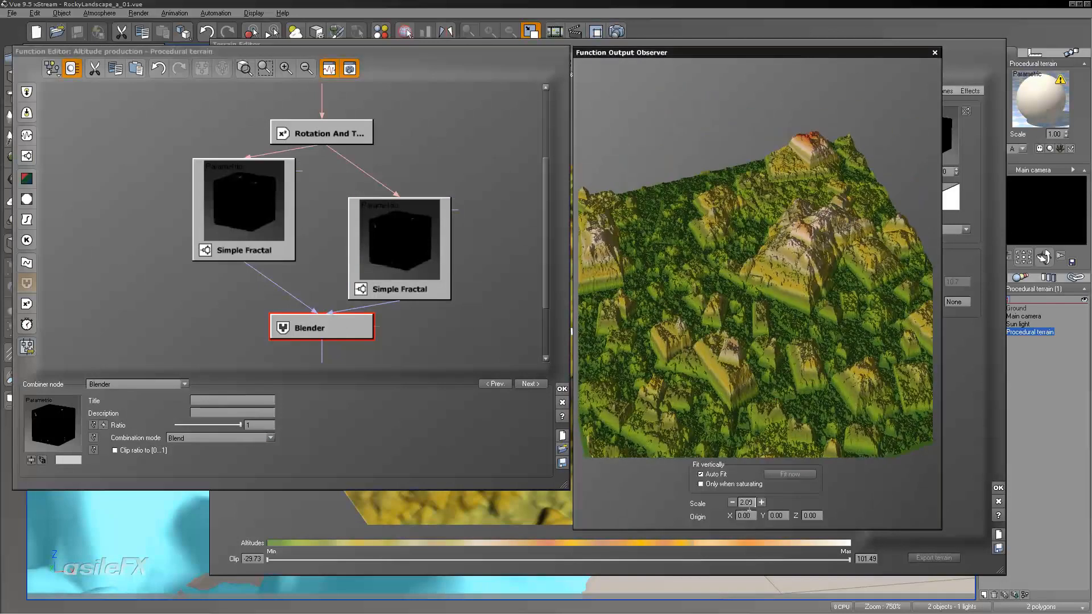
pyautogui.click(761, 502)
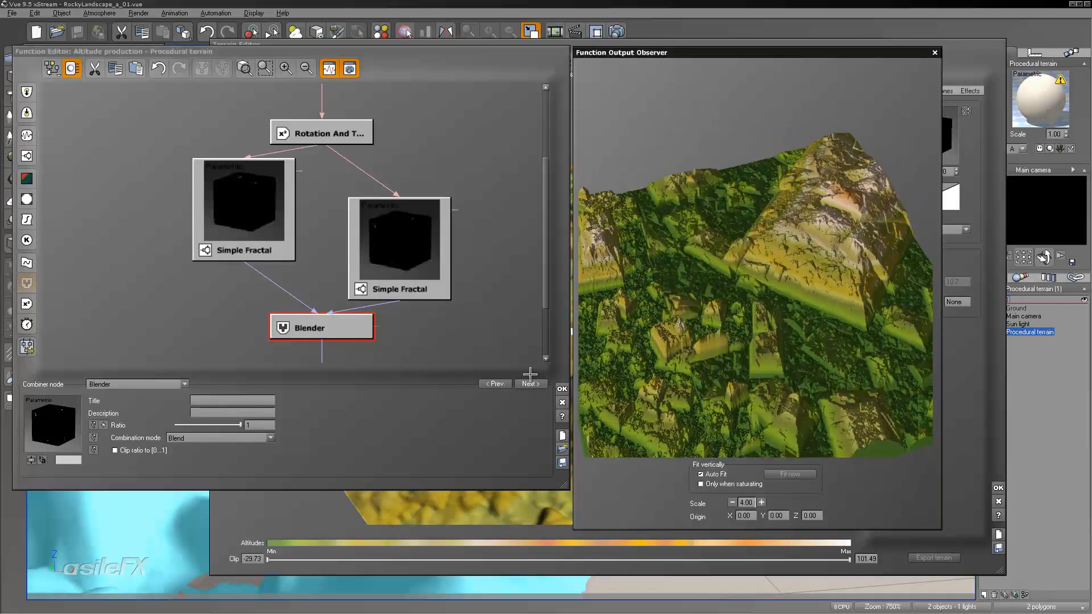
pyautogui.moveTo(240, 425); pyautogui.dragTo(168, 426)
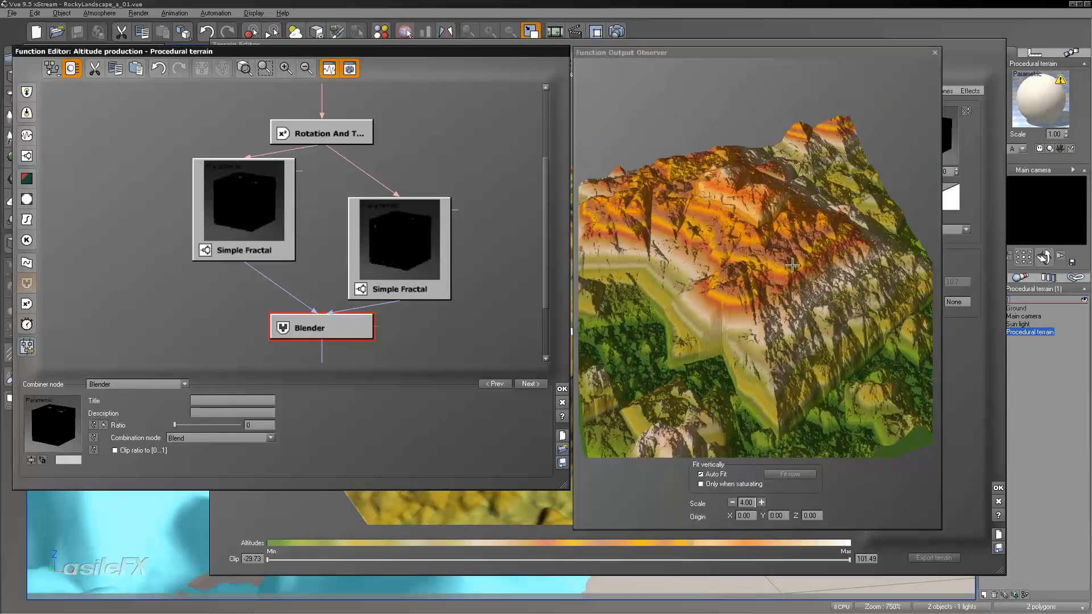
# - Lower the terrain preview scale to 2.00 and set the Blender's ratio to 1
pyautogui.moveTo(792, 265); pyautogui.dragTo(769, 278)
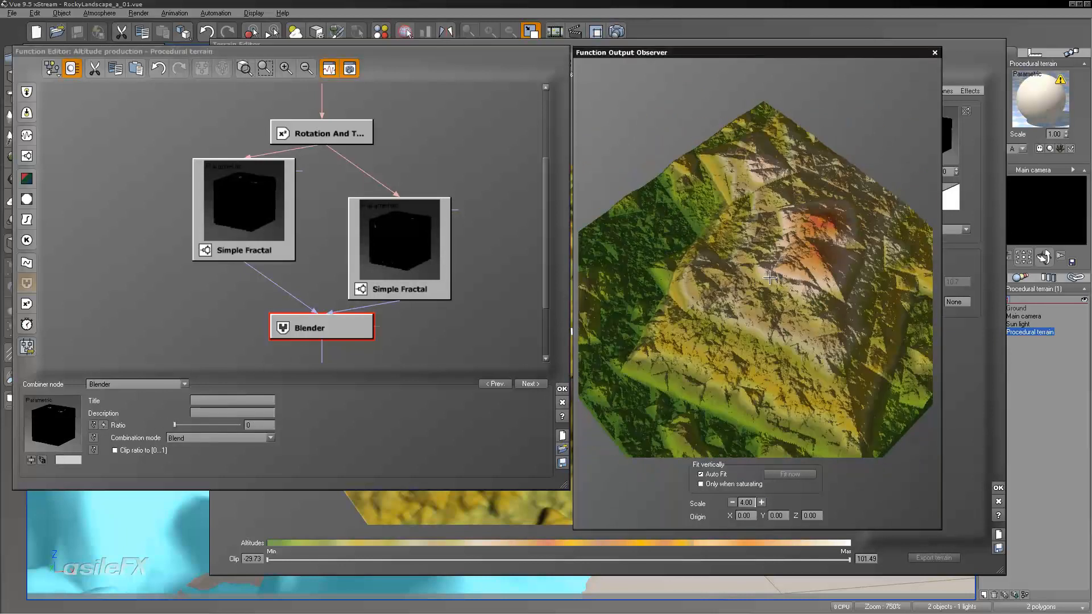
pyautogui.click(734, 502)
pyautogui.moveTo(714, 361); pyautogui.dragTo(775, 364)
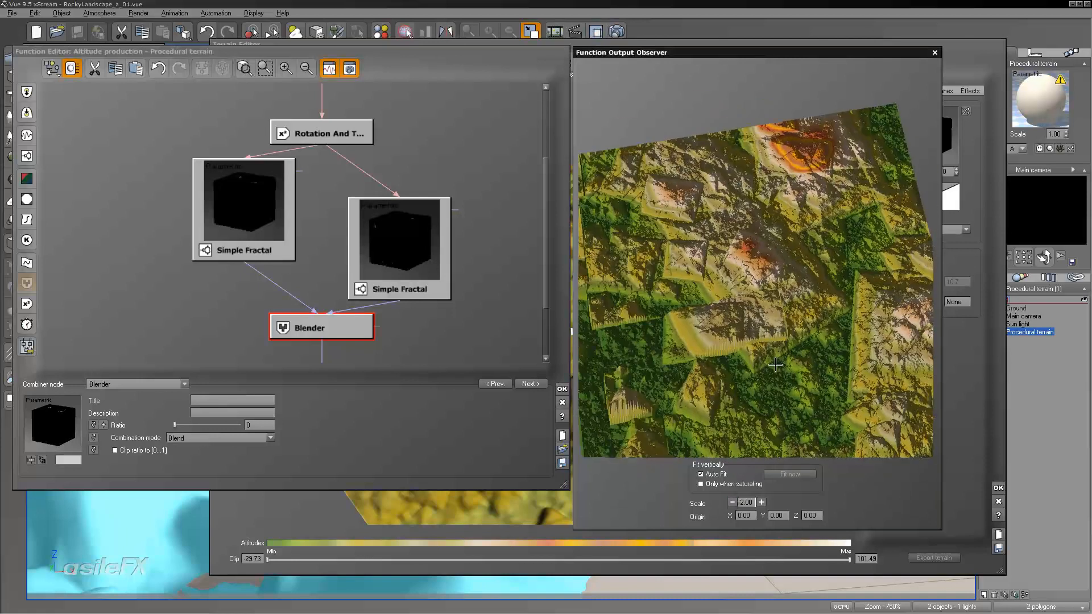
pyautogui.moveTo(175, 425); pyautogui.dragTo(270, 421)
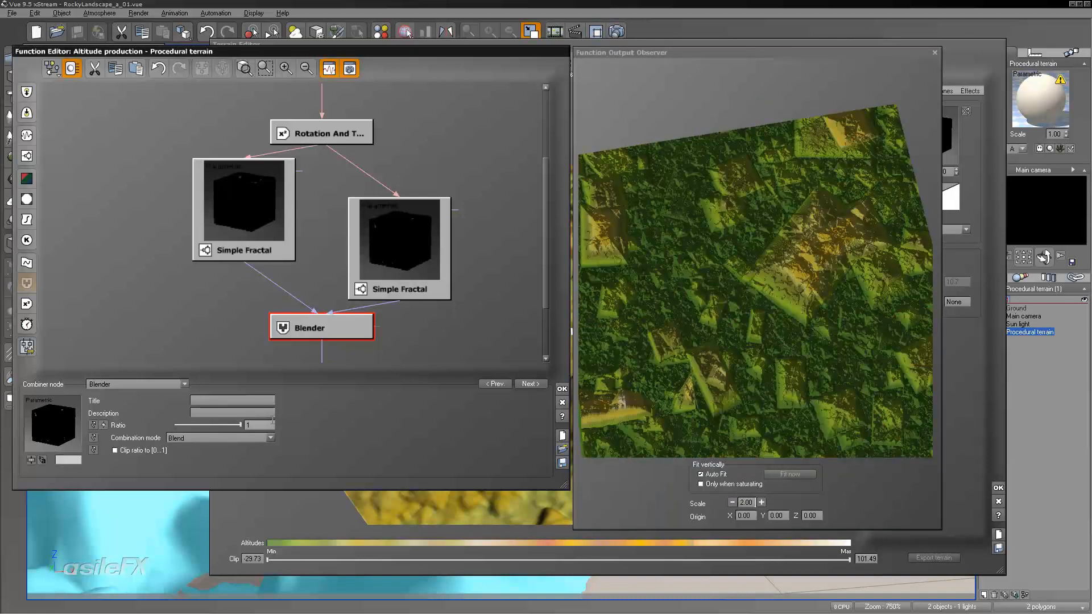
# - Set the Z offset of the Vector3 Seed node to 0
pyautogui.click(368, 134)
pyautogui.scroll(5, 396, 219)
pyautogui.click(314, 143)
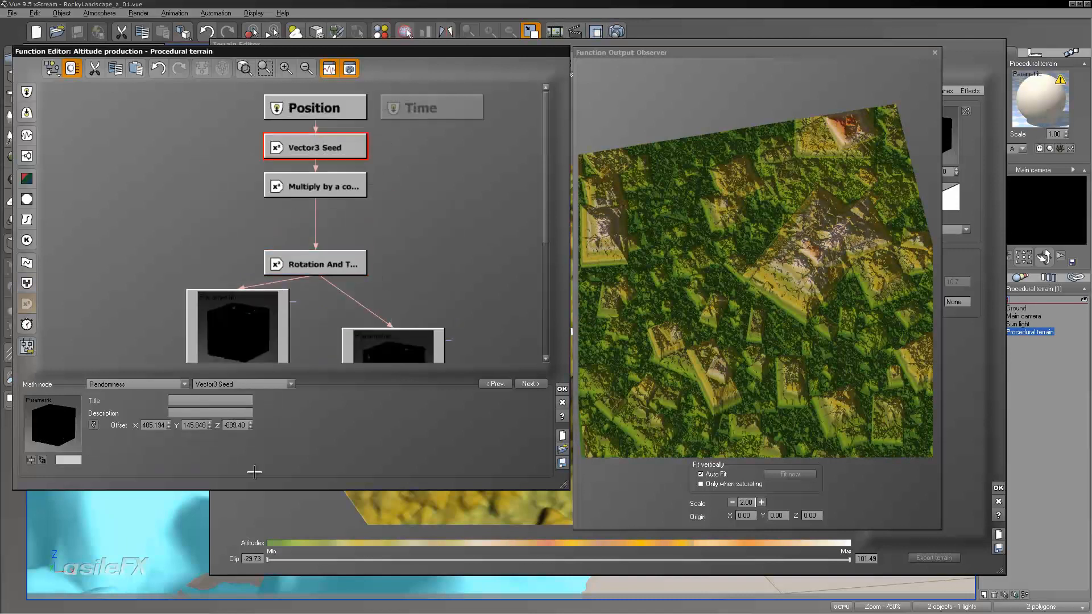
pyautogui.click(235, 425)
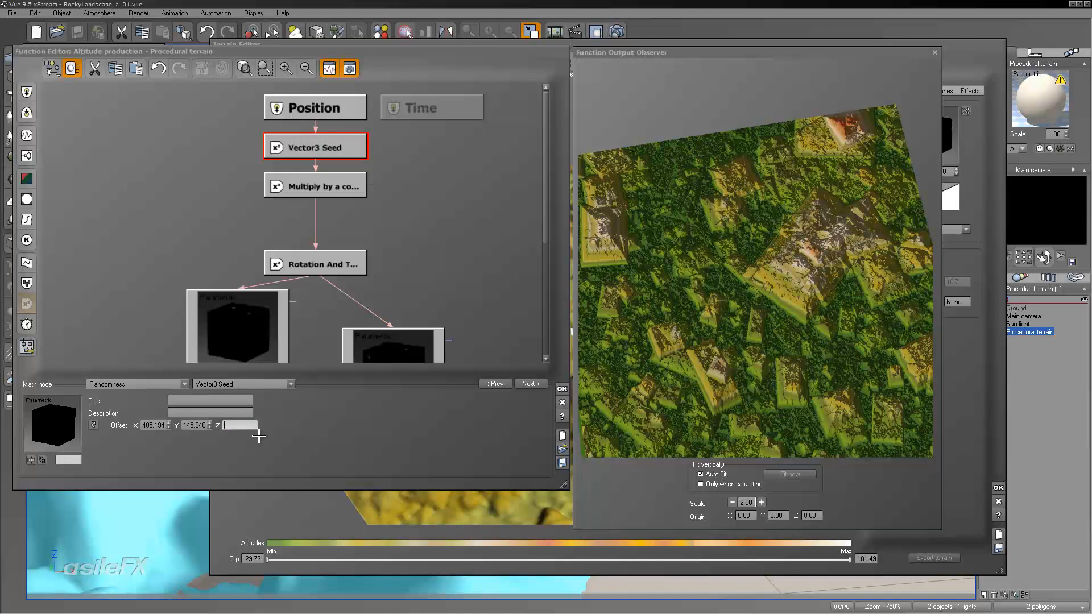
pyautogui.click(259, 435)
pyautogui.click(242, 426)
pyautogui.write('0')
pyautogui.press('Return')
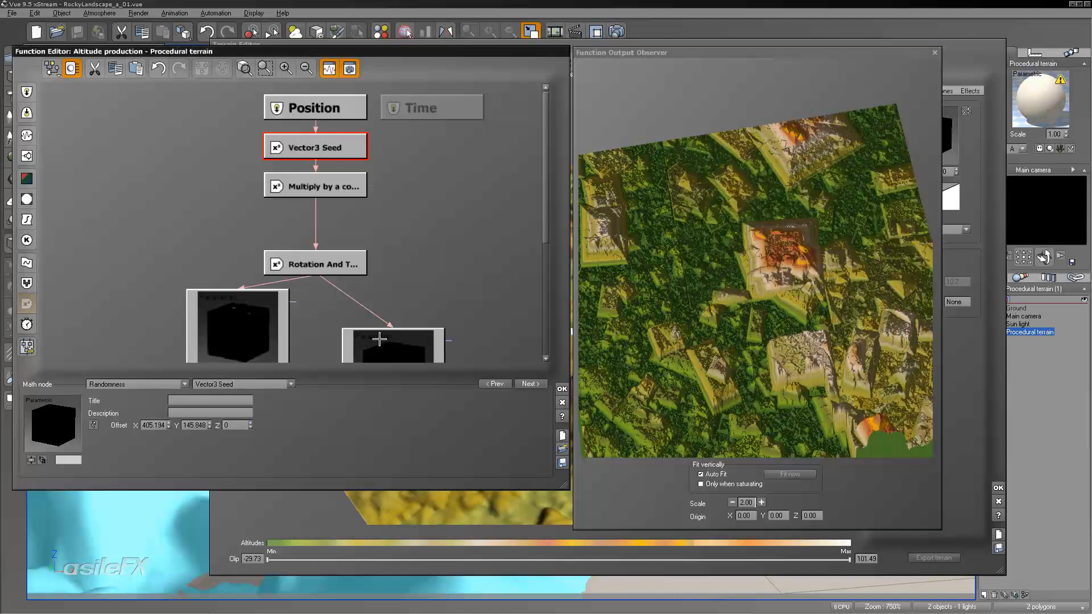
# - Compare the terrain preview at Blender ratios 0 and 1, ending at 1, and inspect the relief from several angles
pyautogui.scroll(-5, 373, 286)
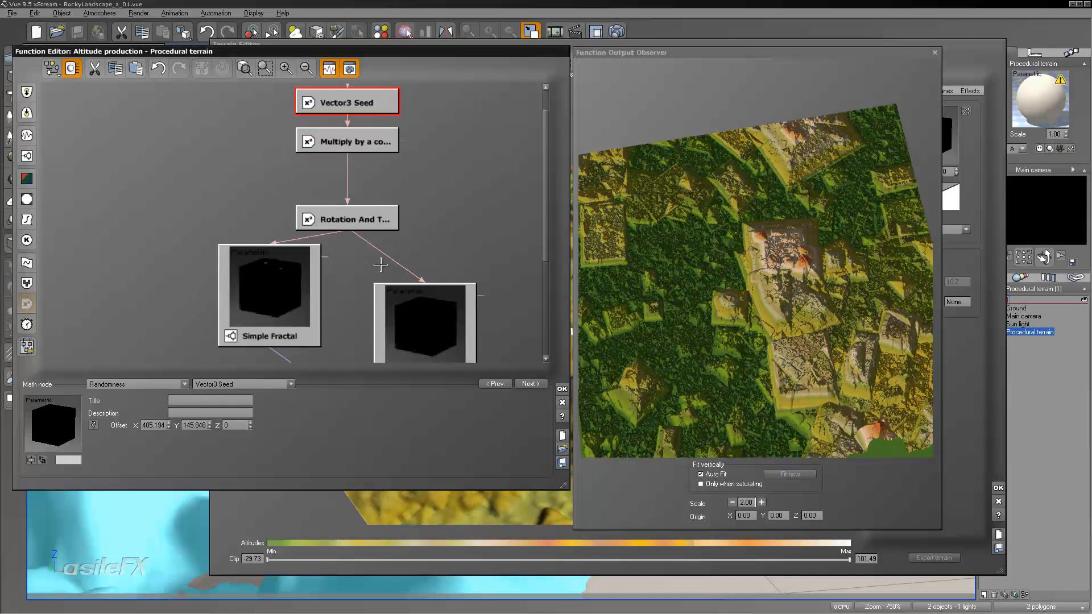
pyautogui.click(347, 330)
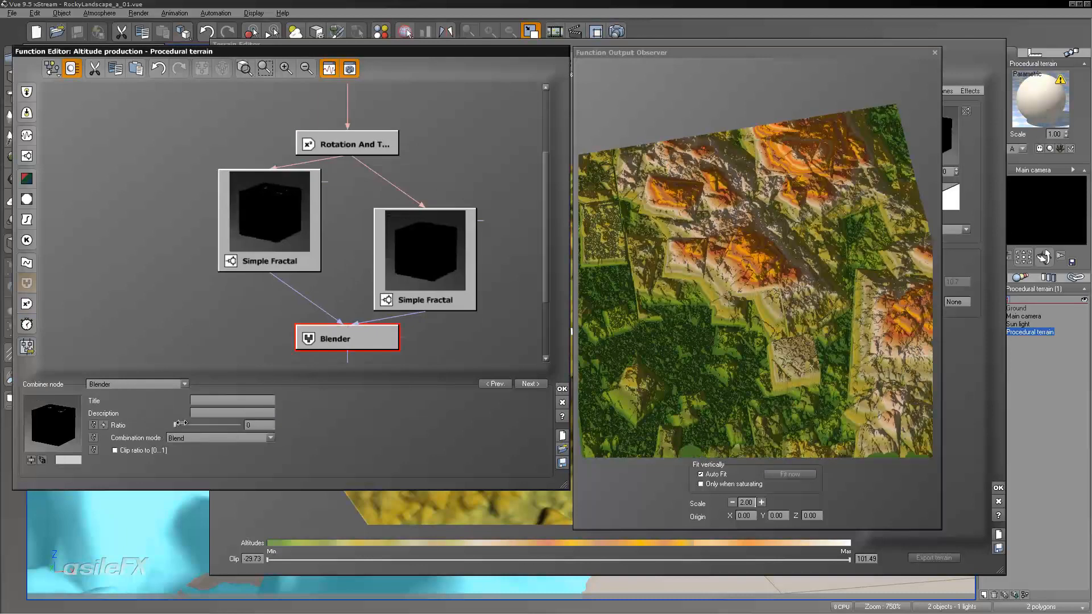
pyautogui.moveTo(175, 425); pyautogui.dragTo(272, 423)
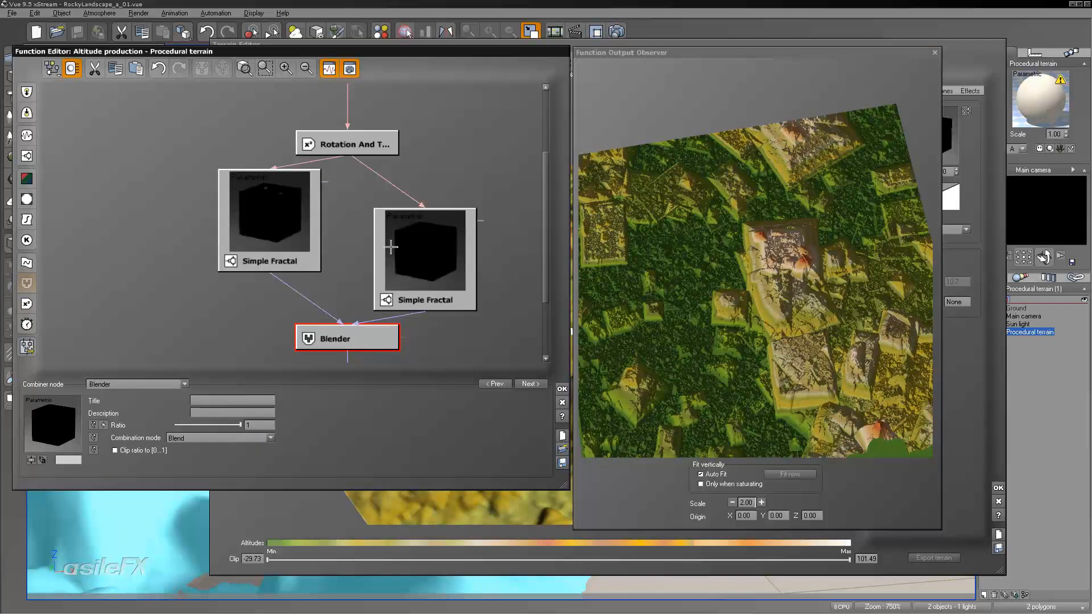
pyautogui.moveTo(390, 247); pyautogui.dragTo(363, 332, button='middle')
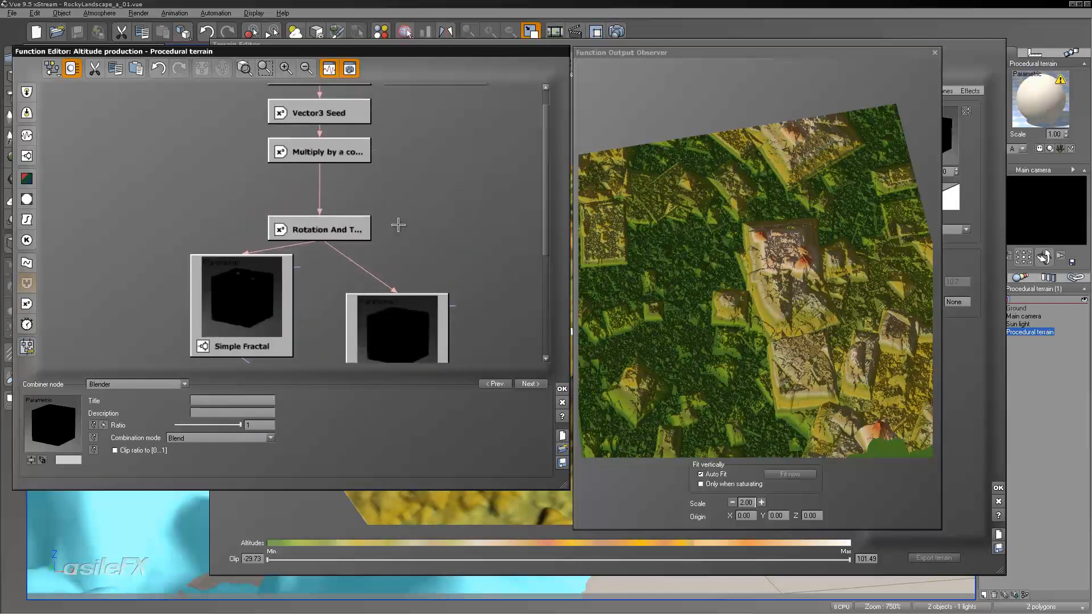
pyautogui.moveTo(722, 230); pyautogui.dragTo(883, 268)
pyautogui.moveTo(805, 323); pyautogui.dragTo(799, 313)
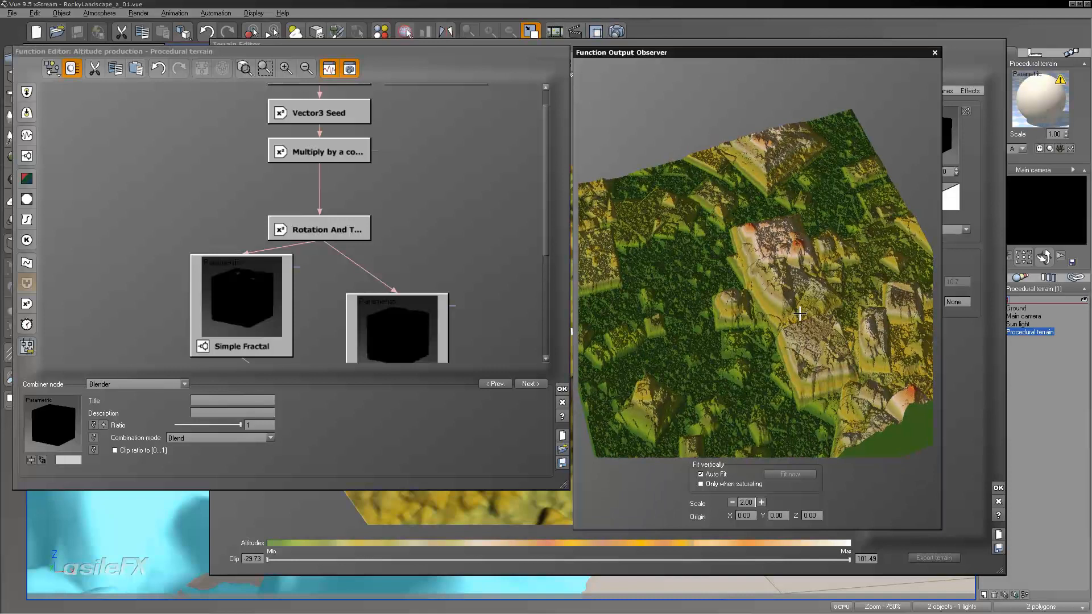
pyautogui.moveTo(799, 313); pyautogui.dragTo(776, 317)
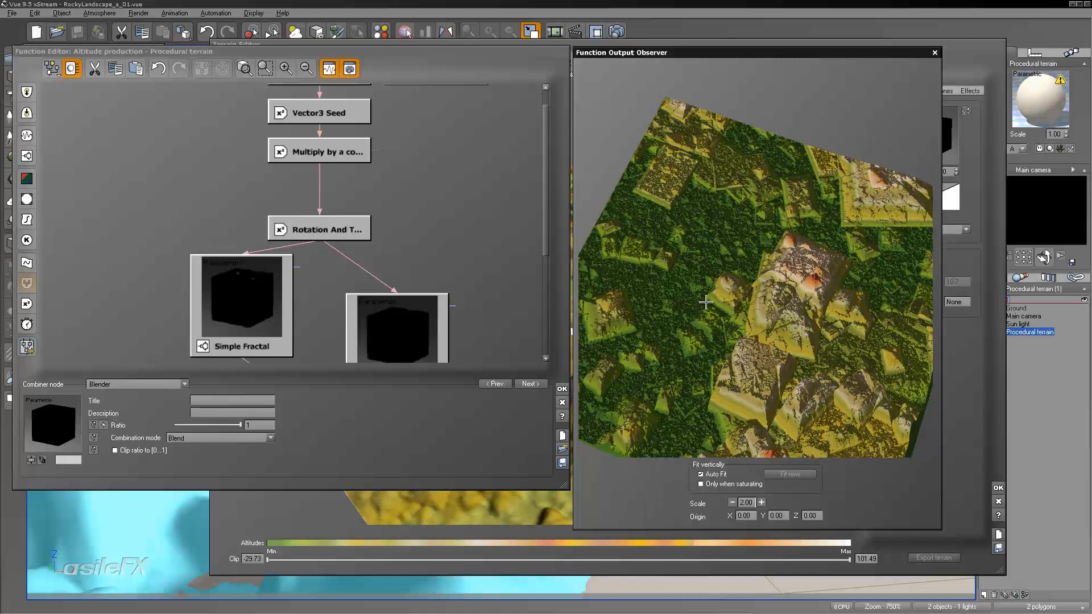
pyautogui.moveTo(705, 302); pyautogui.dragTo(743, 274)
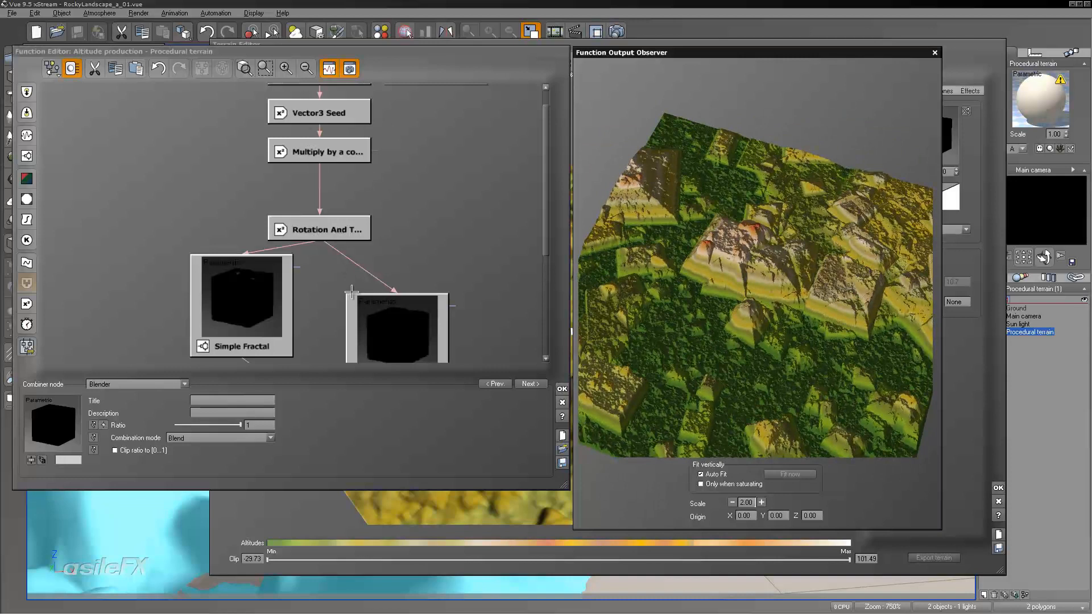
# - In the Rotation And Twist node's transformation, set rotation to X 80.00°, Y 110.77° and Z 138.46°, and check the terrain preview
pyautogui.moveTo(365, 274); pyautogui.dragTo(335, 232, button='middle')
pyautogui.click(323, 183)
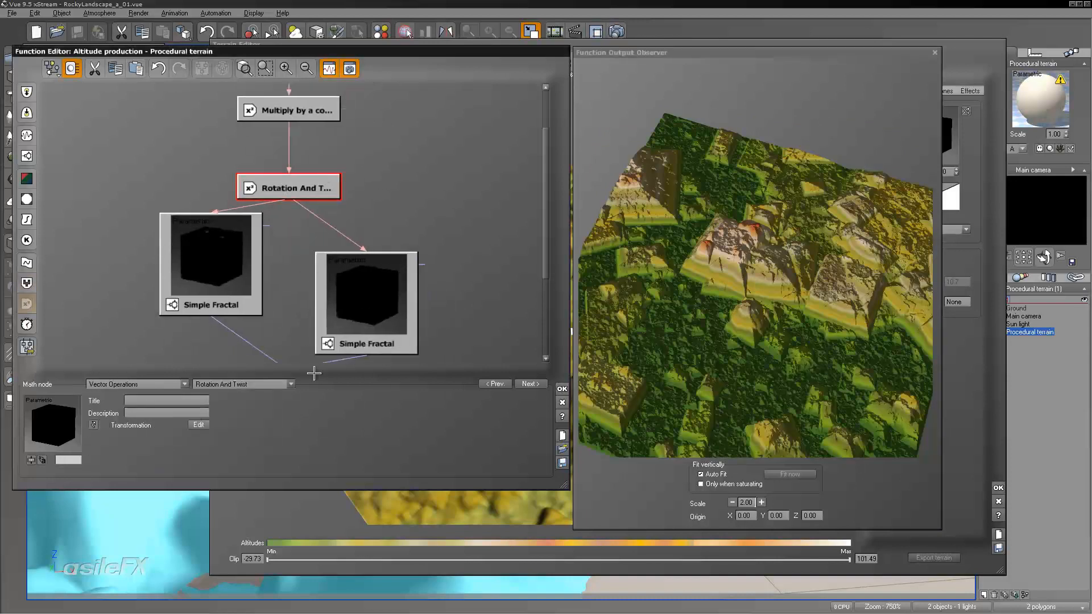
pyautogui.moveTo(793, 222); pyautogui.dragTo(807, 229)
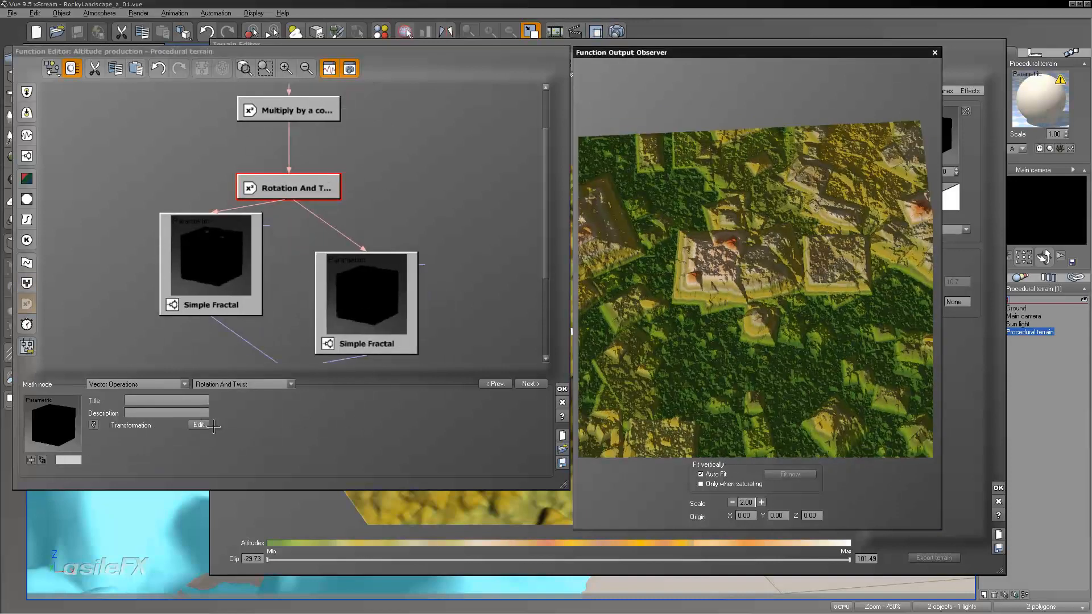
pyautogui.click(199, 424)
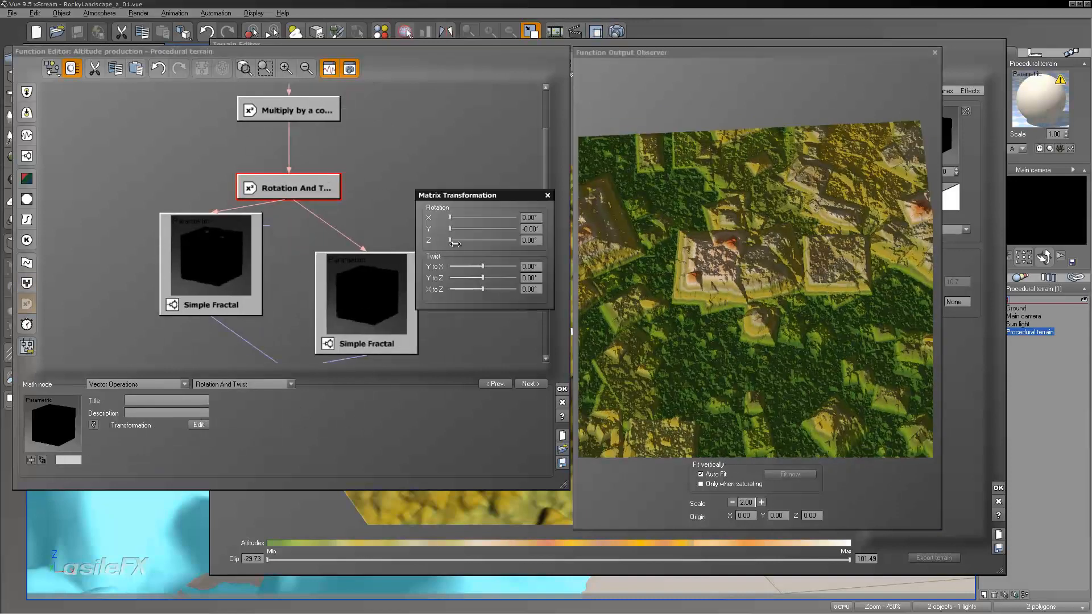
pyautogui.moveTo(454, 243); pyautogui.dragTo(456, 241)
pyautogui.moveTo(451, 229)
pyautogui.mouseDown()
pyautogui.moveTo(471, 228)
pyautogui.moveTo(465, 218)
pyautogui.mouseUp()
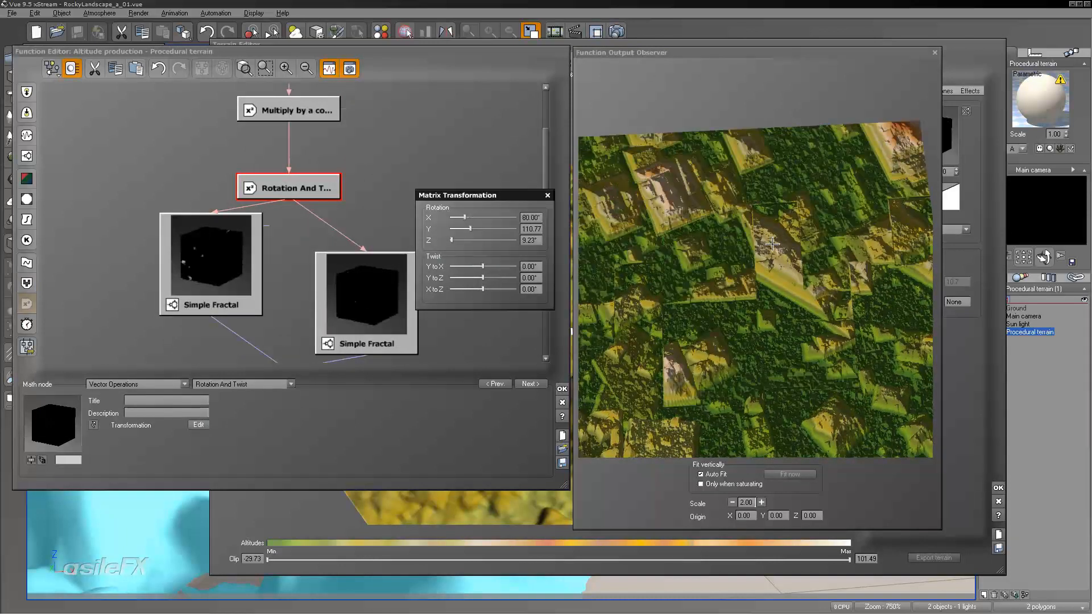
pyautogui.moveTo(772, 243); pyautogui.dragTo(738, 284)
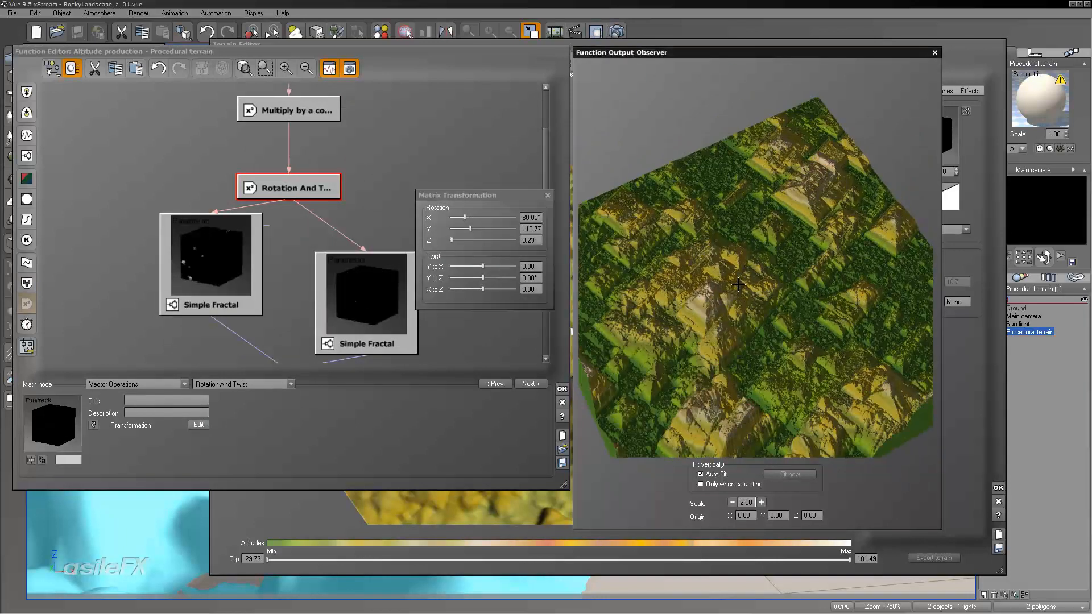
pyautogui.moveTo(456, 238); pyautogui.dragTo(483, 239)
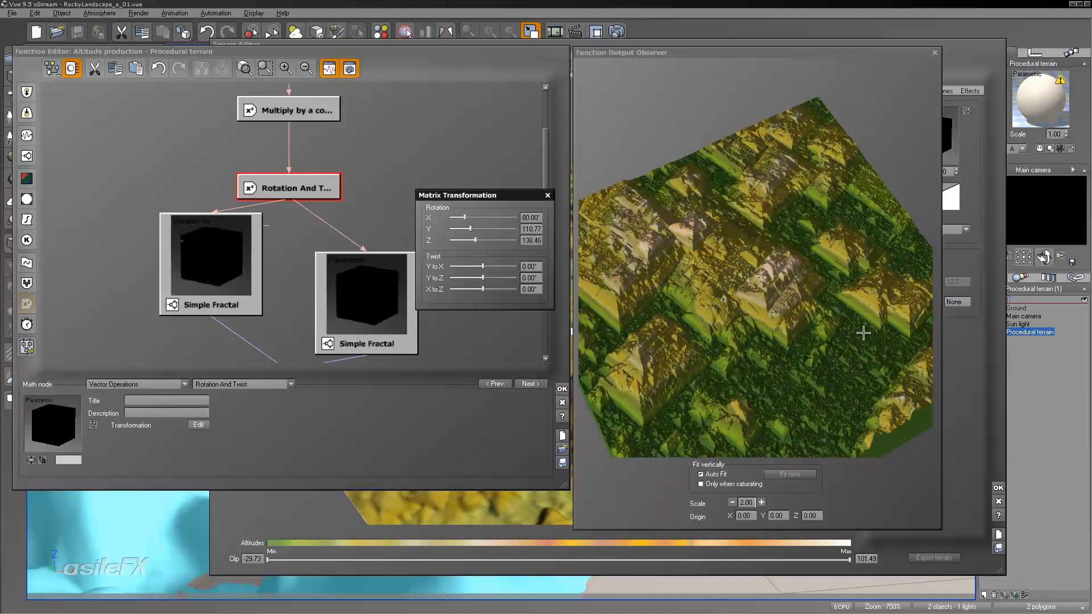
pyautogui.moveTo(863, 329); pyautogui.dragTo(907, 336)
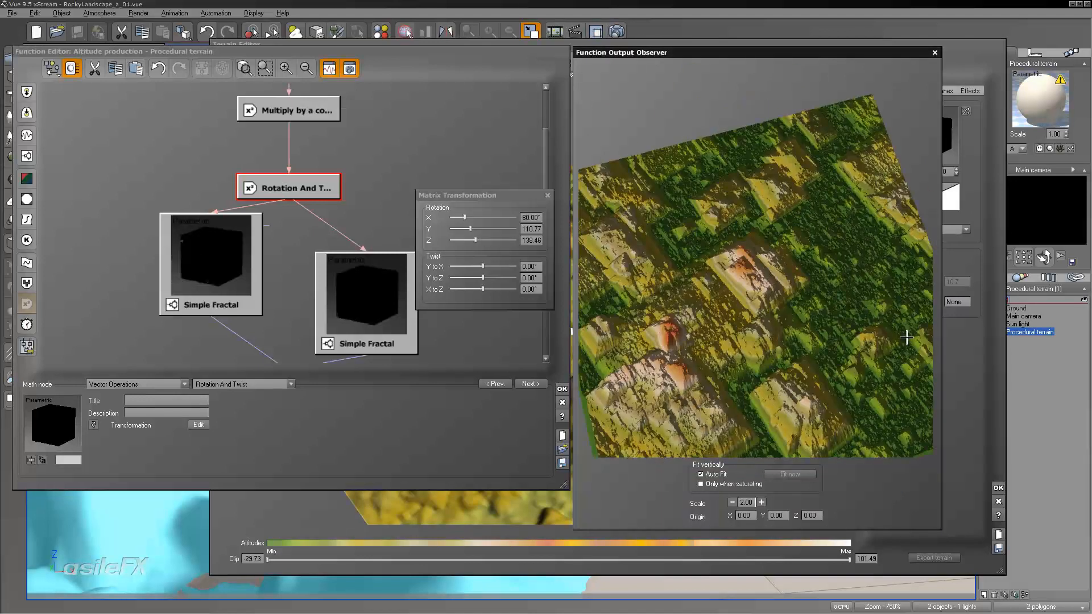
# - Try a Z wavelength of 1 on the right Simple Fractal and check the terrain preview
pyautogui.click(411, 316)
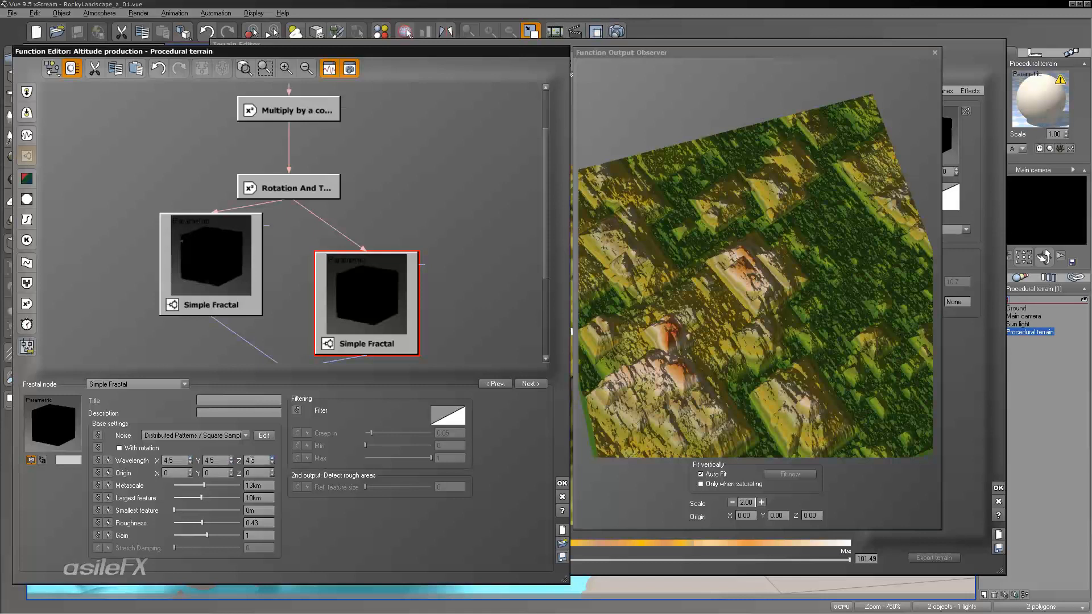
pyautogui.click(257, 460)
pyautogui.write('1')
pyautogui.press('Return')
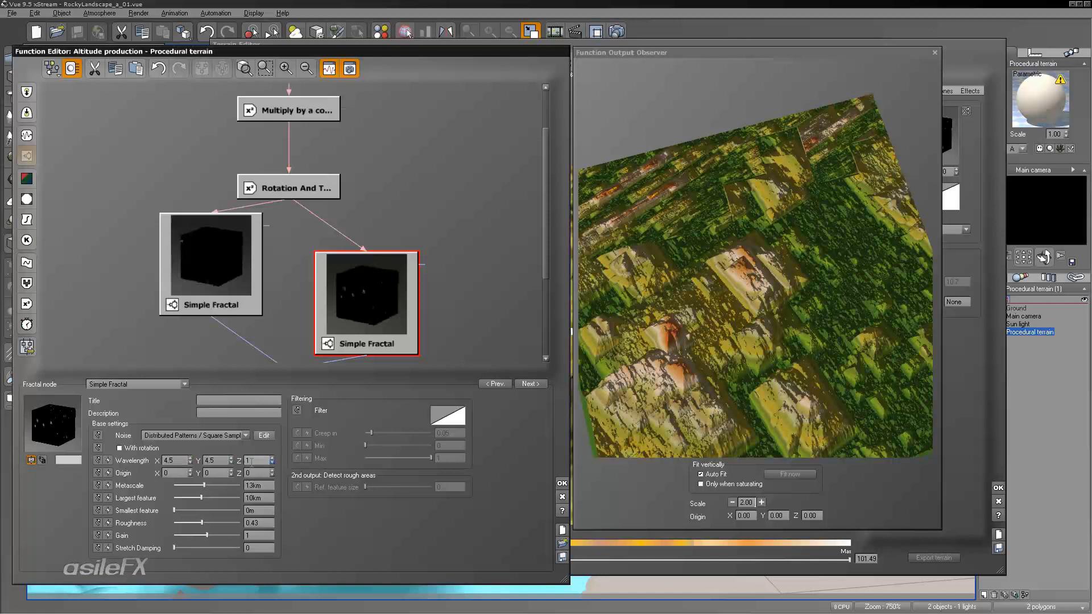
pyautogui.moveTo(682, 279); pyautogui.dragTo(751, 286, button='right')
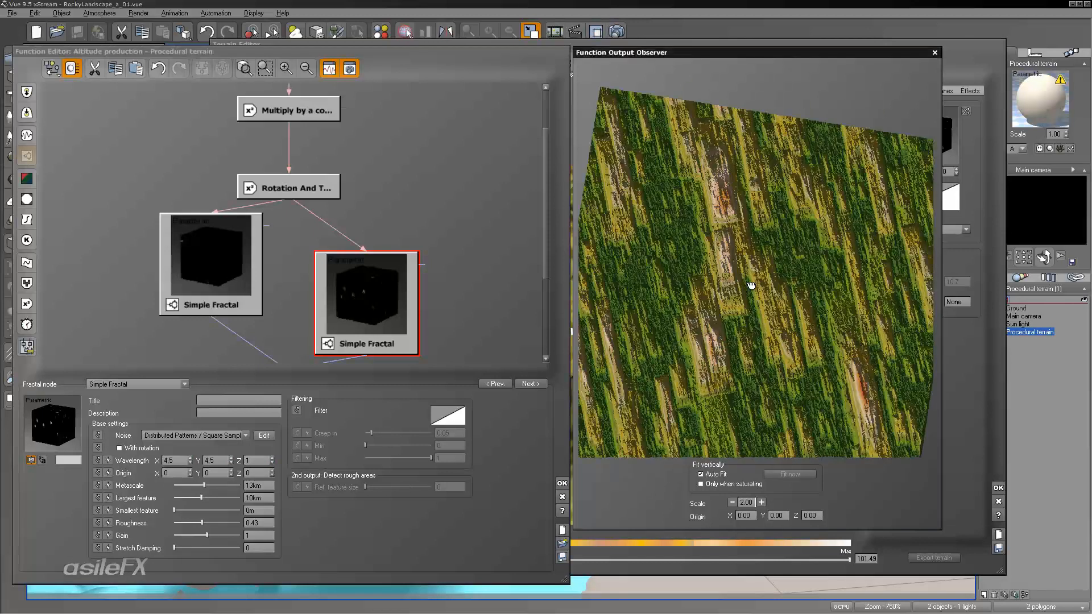
# - Set the right Simple Fractal's wavelength to X 4, Y 5 and Z 3, checking the terrain preview
pyautogui.click(264, 460)
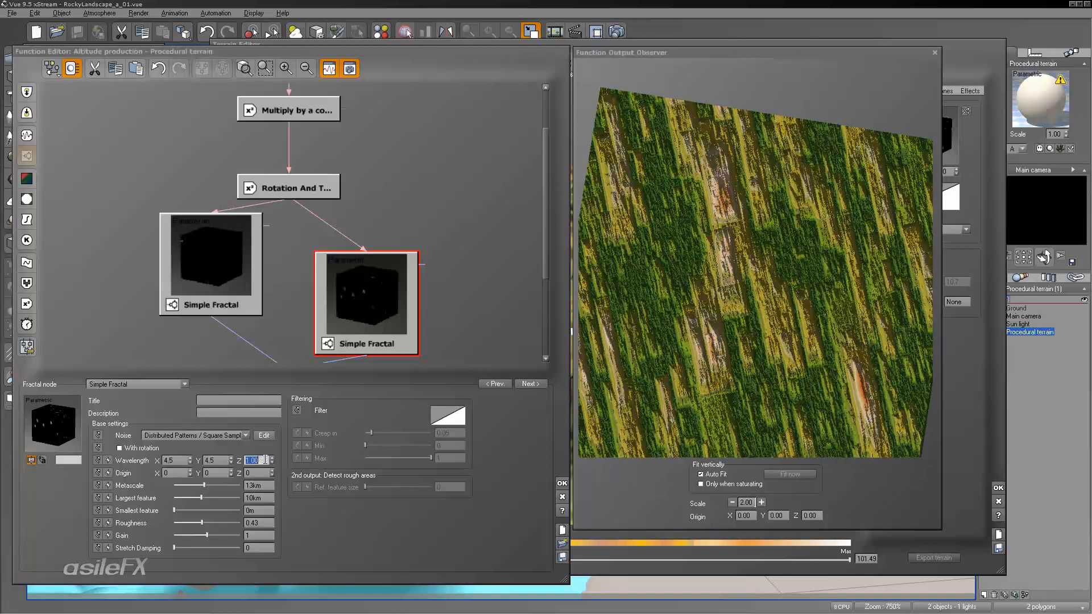
pyautogui.press('Return')
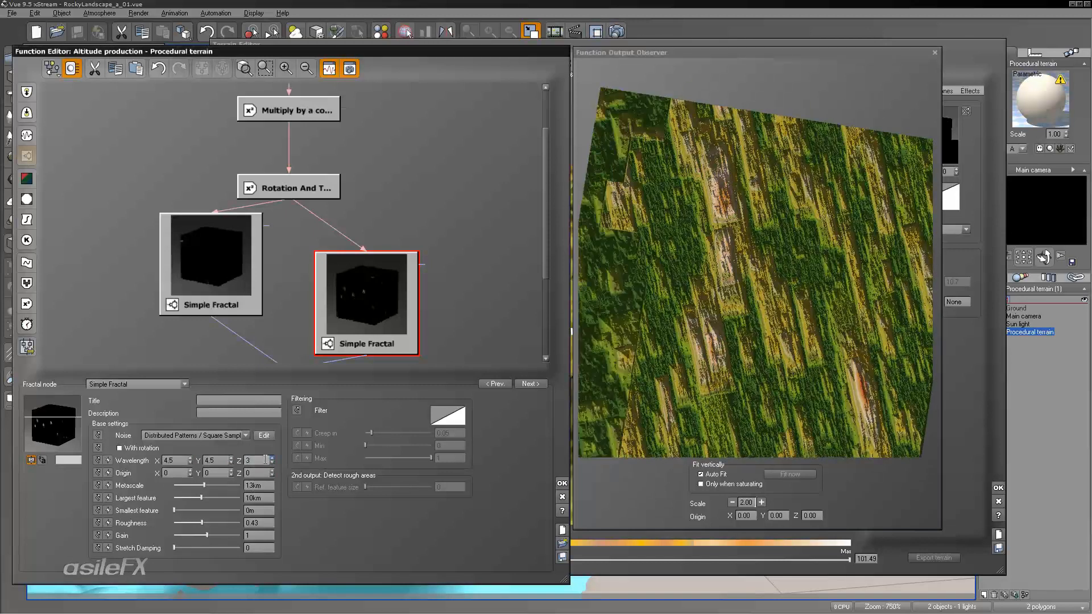
pyautogui.moveTo(759, 263); pyautogui.dragTo(690, 261, button='right')
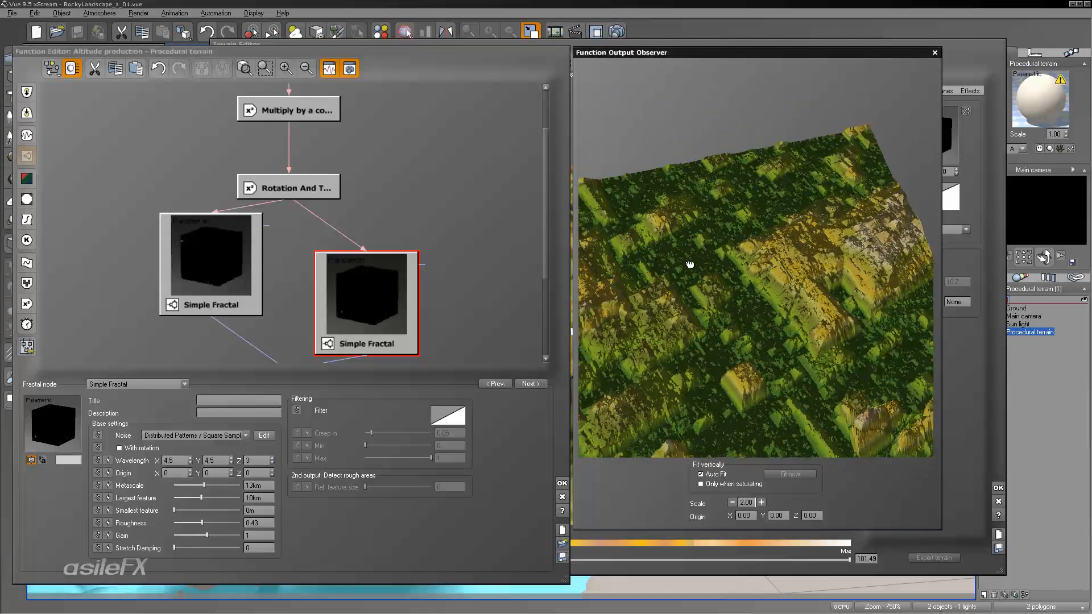
pyautogui.click(171, 460)
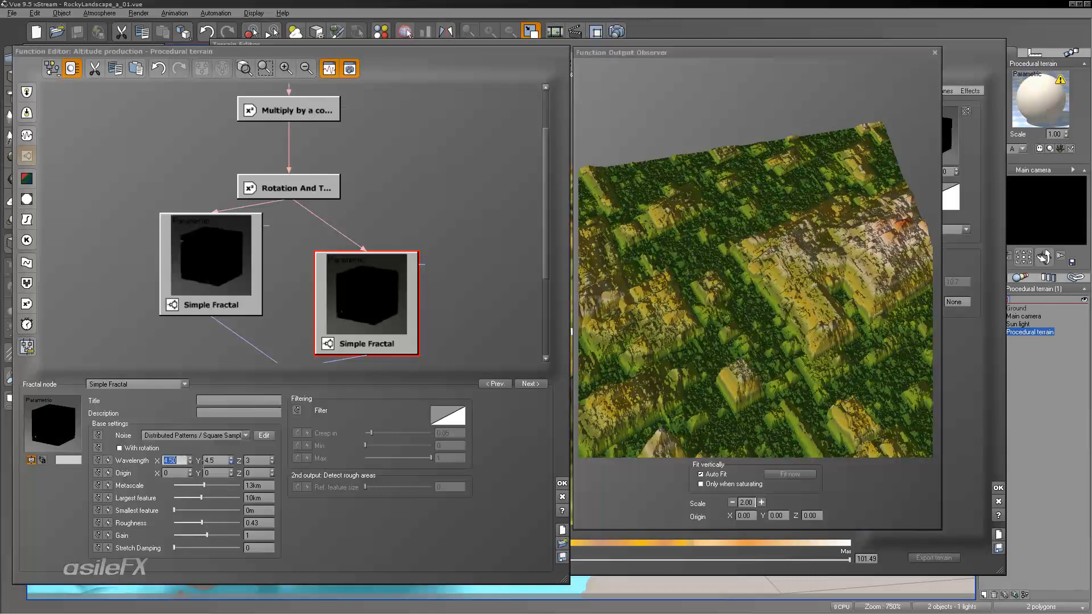
pyautogui.write('4')
pyautogui.press('Return')
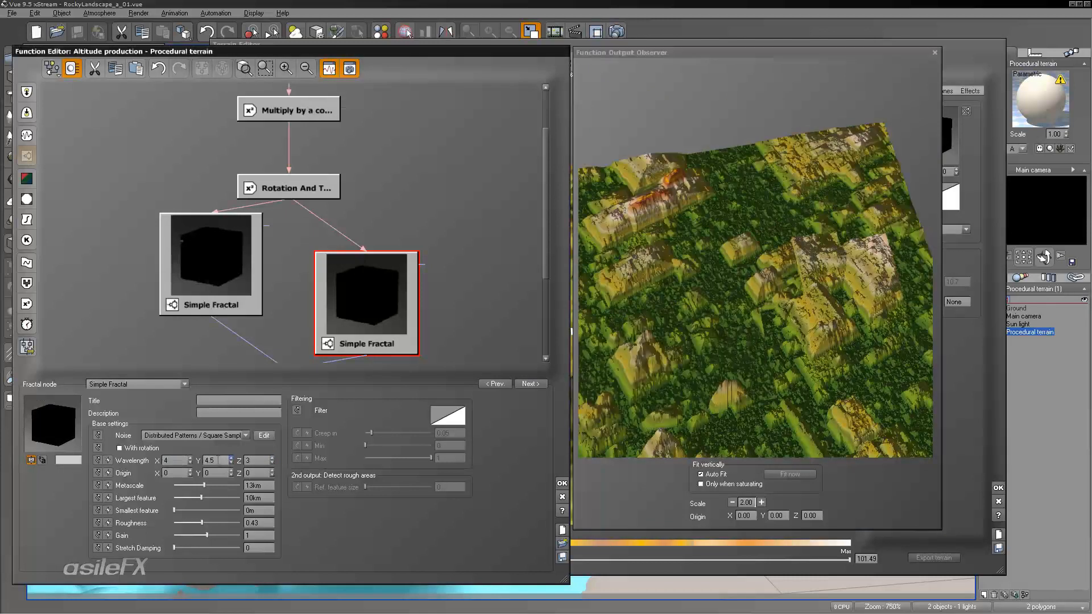
pyautogui.click(220, 460)
pyautogui.write('5')
pyautogui.press('Return')
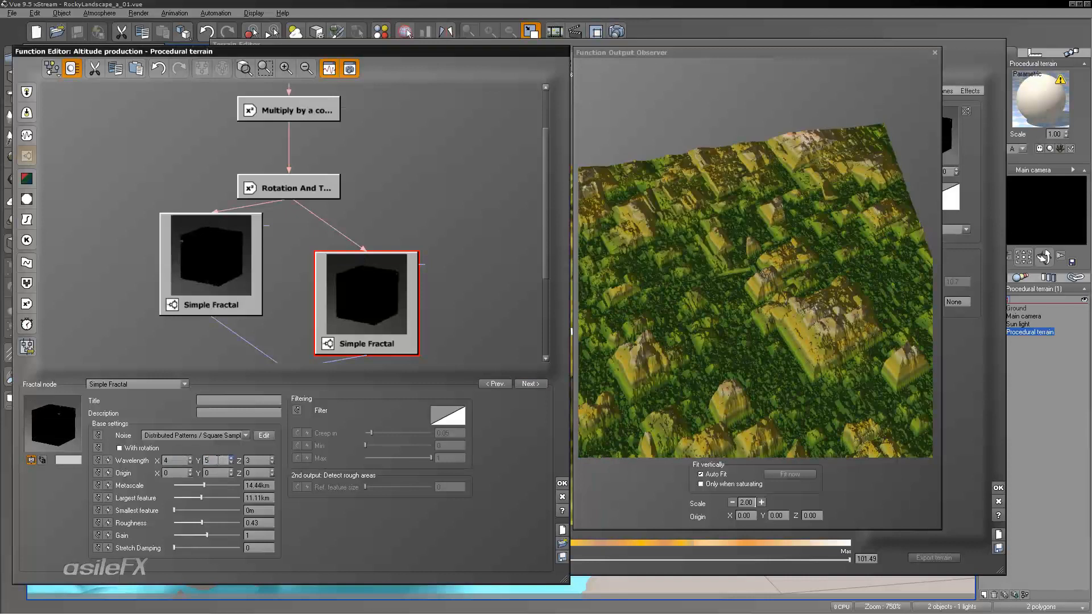
pyautogui.moveTo(621, 352); pyautogui.dragTo(660, 341, button='right')
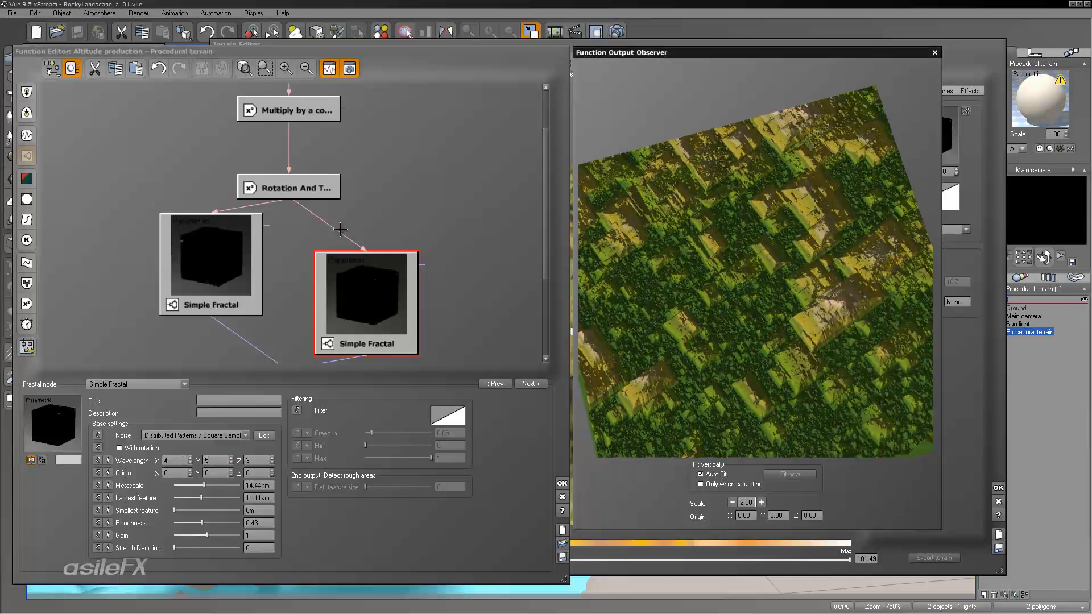
# - Set the Rotation And Twist node's rotation to X 260.00, Y 69.23, Z 318.46 and twist to Y to X 16.92, Y to Z 13.85, X to Z 7.69
pyautogui.click(301, 177)
pyautogui.click(301, 177)
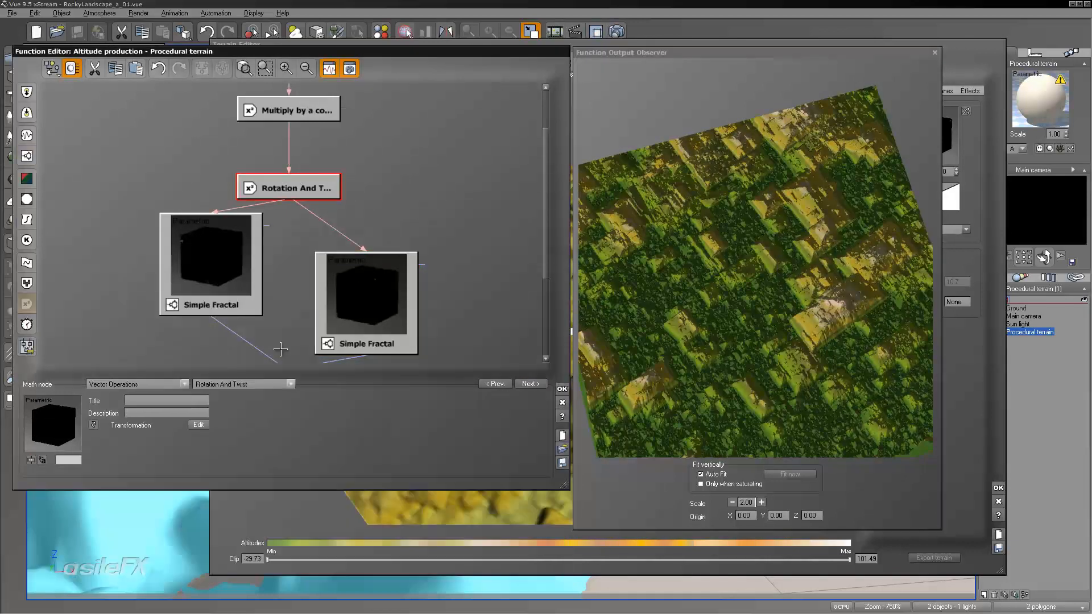
pyautogui.click(199, 425)
pyautogui.moveTo(381, 346); pyautogui.dragTo(376, 368)
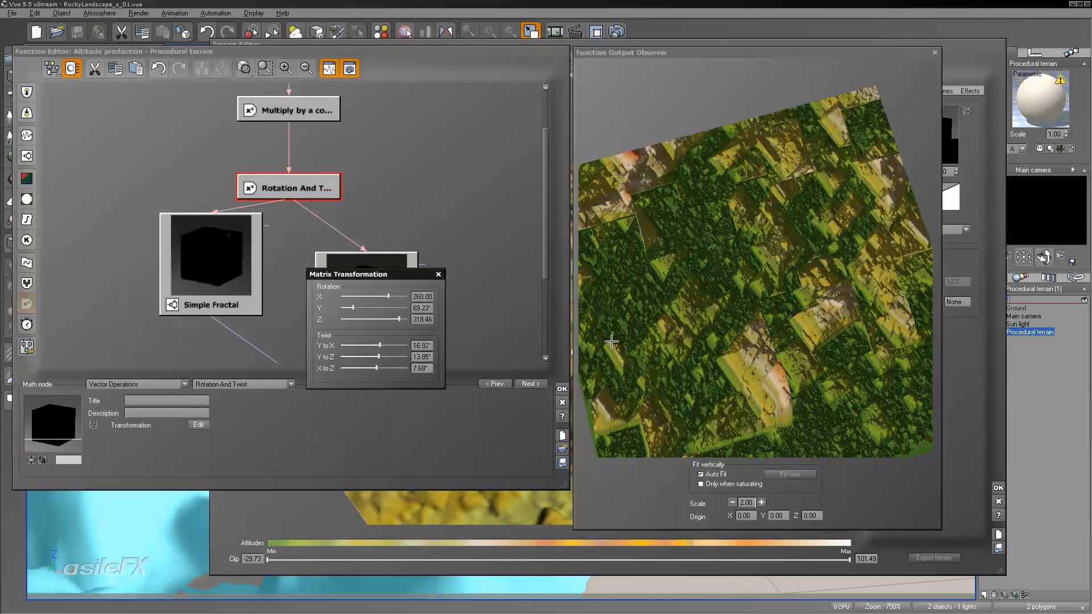
# - Change the node's Y to X twist to -4.62° and set its X and Z rotation to 0.00°
pyautogui.moveTo(731, 316); pyautogui.dragTo(745, 371)
pyautogui.moveTo(378, 345); pyautogui.dragTo(373, 343)
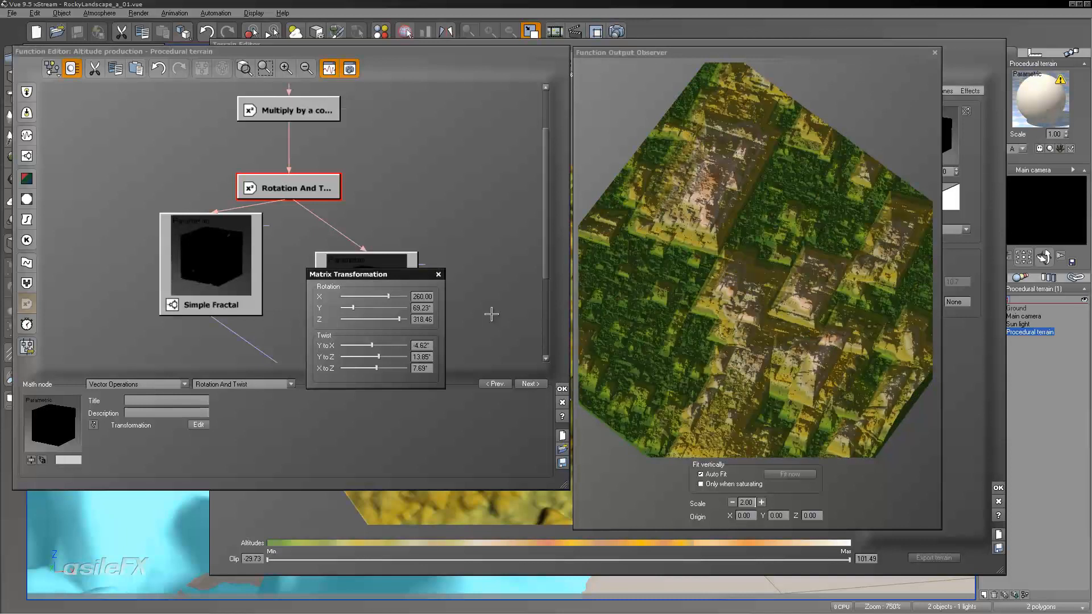
pyautogui.moveTo(678, 291); pyautogui.dragTo(747, 344)
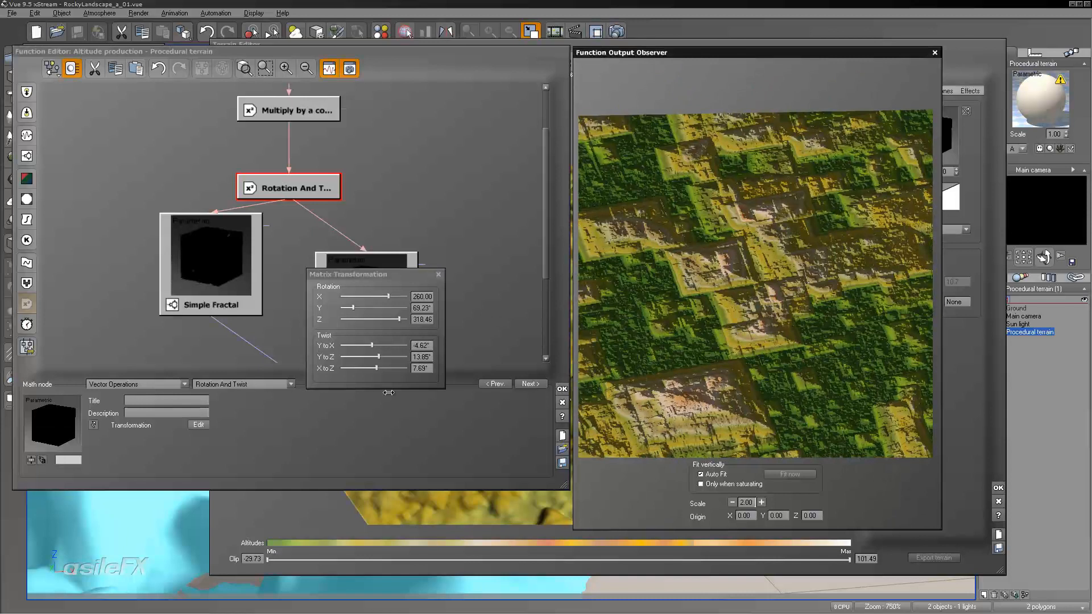
pyautogui.moveTo(385, 321); pyautogui.dragTo(328, 293)
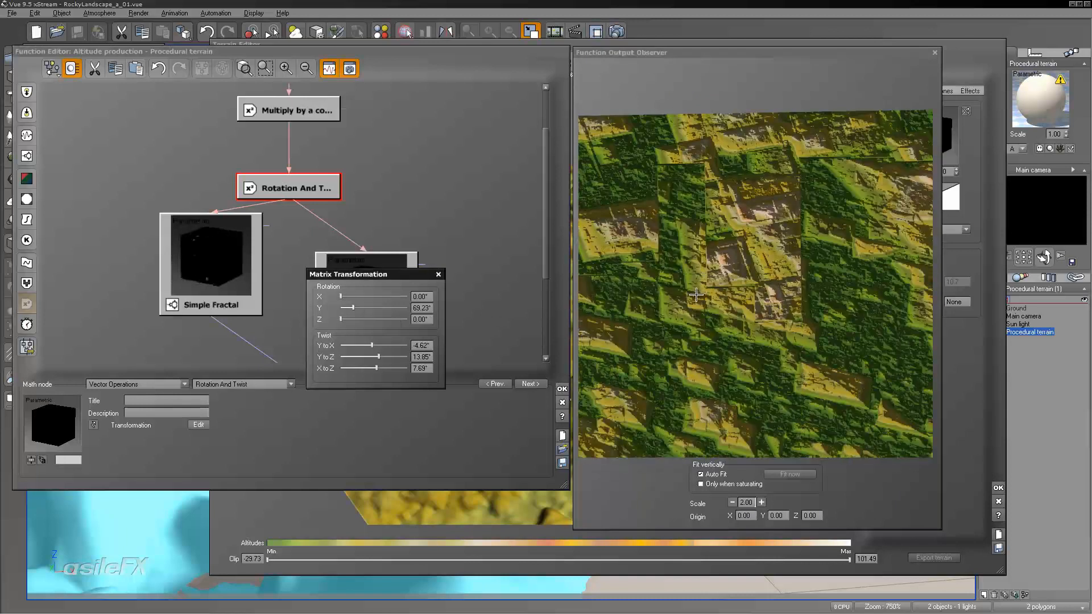
# - Set the Rotation And Twist node's twist to Y to X 2.00° and Y to Z -2.00°
pyautogui.moveTo(679, 292); pyautogui.dragTo(777, 237)
pyautogui.moveTo(379, 345); pyautogui.dragTo(382, 346)
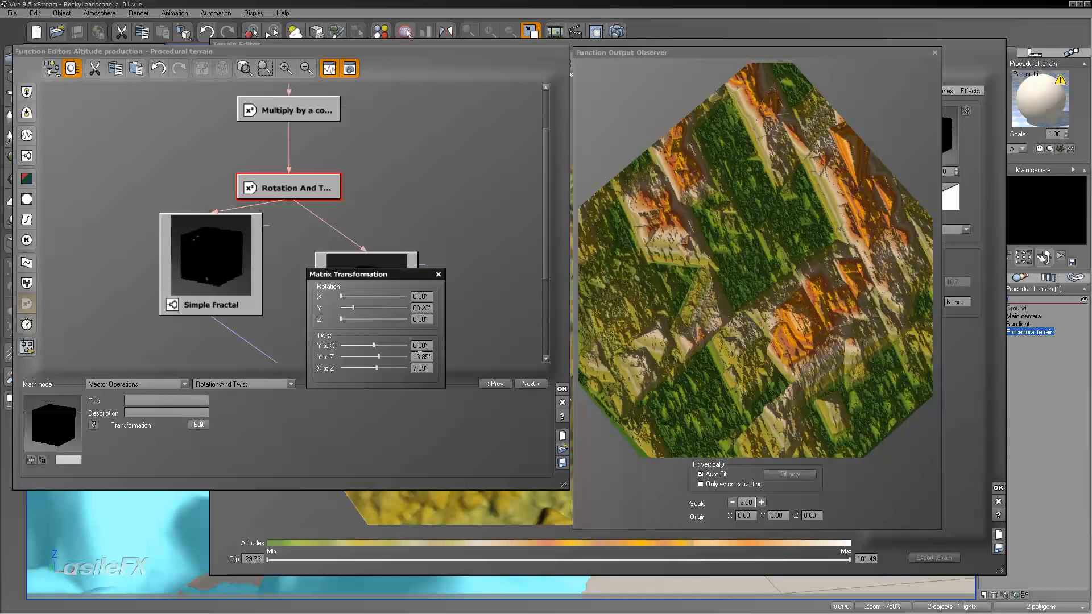
pyautogui.write('2')
pyautogui.click(424, 356)
pyautogui.write('-23')
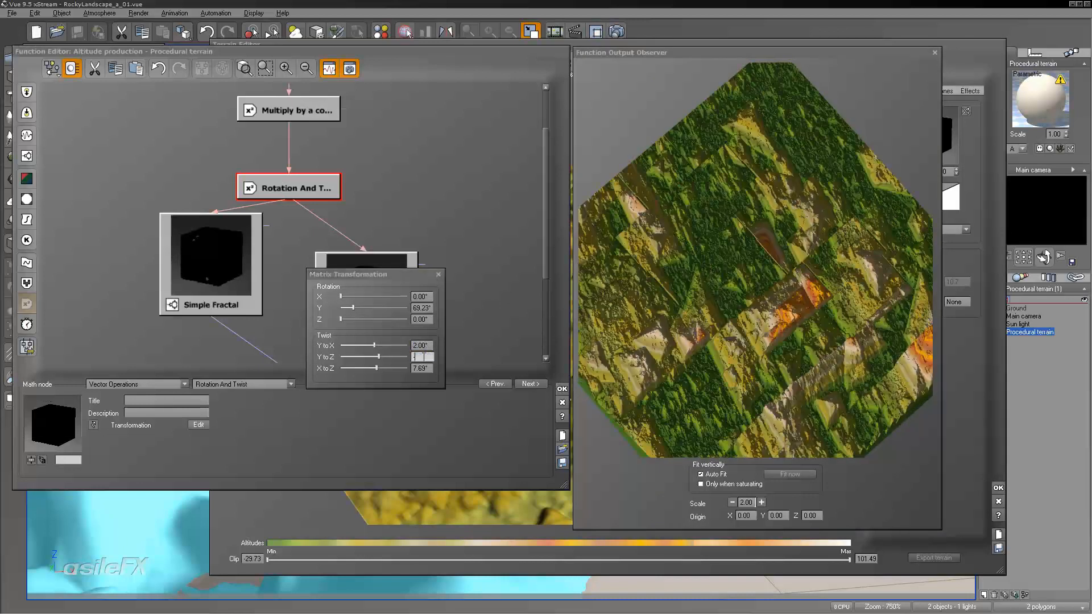
pyautogui.press('Return')
pyautogui.click(424, 357)
pyautogui.write('-2')
pyautogui.press('Return')
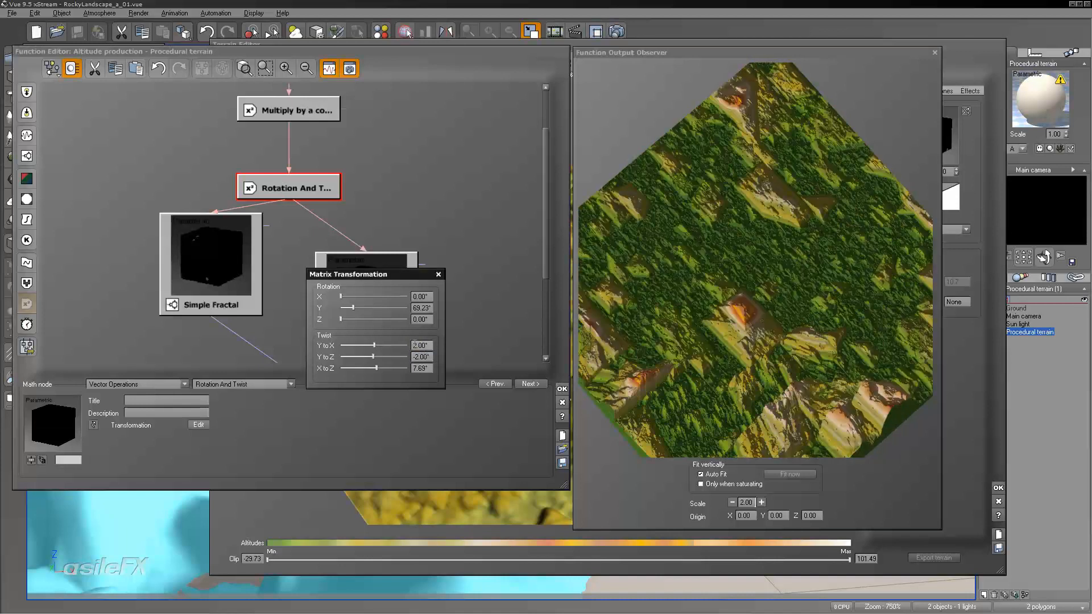
# - Set the node's X to Z twist to 15.00° and check the terrain preview
pyautogui.click(421, 368)
pyautogui.write('1')
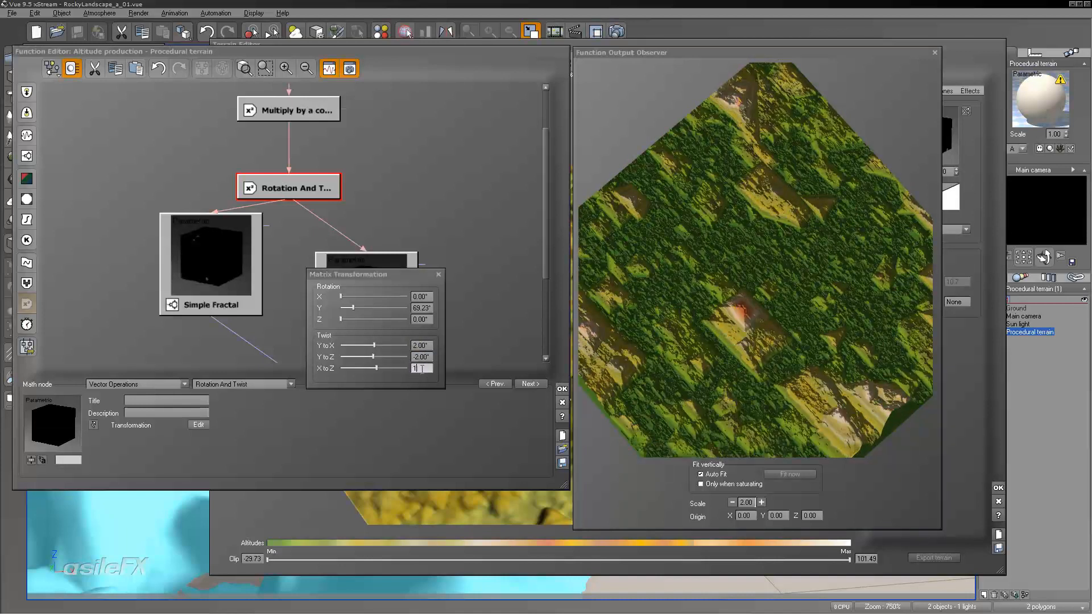
pyautogui.write('5')
pyautogui.press('Return')
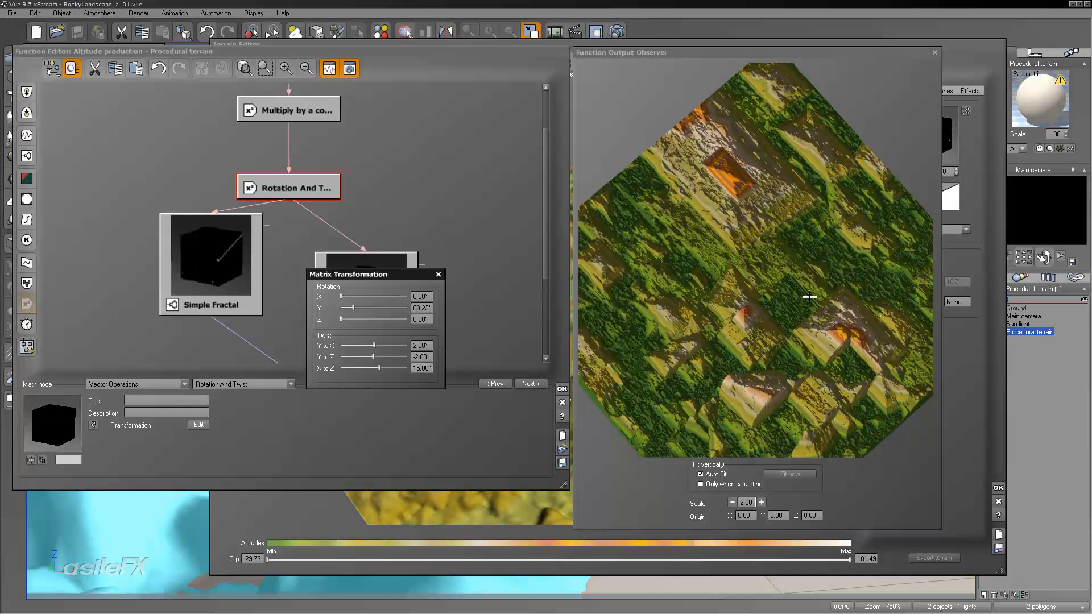
pyautogui.moveTo(809, 297); pyautogui.dragTo(841, 308)
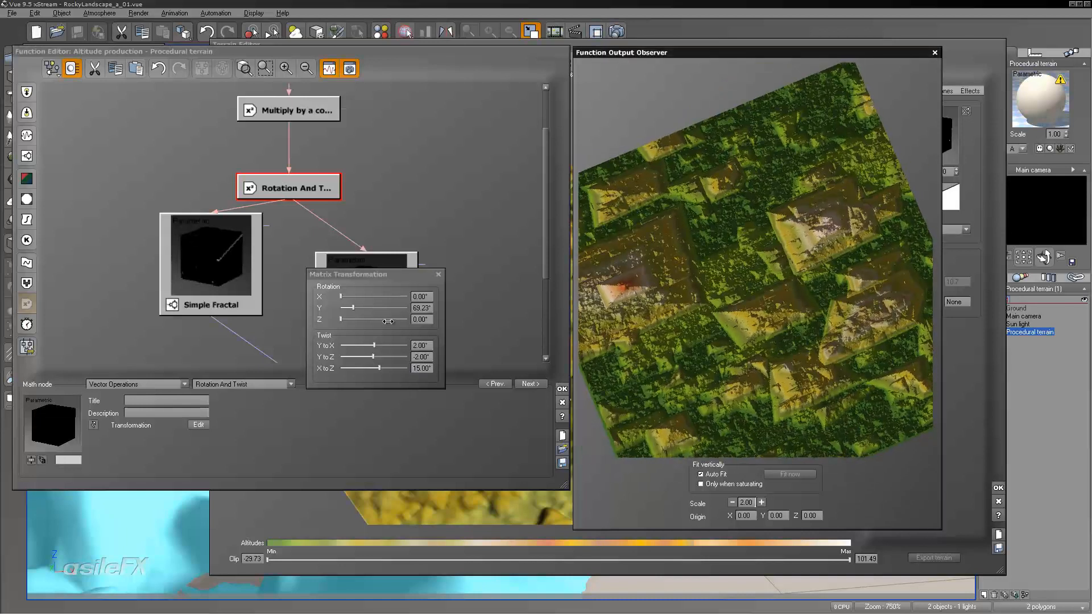
# - Set the node's Y rotation to 31.00° and check the terrain preview at scale 1.00
pyautogui.moveTo(381, 308); pyautogui.dragTo(370, 307)
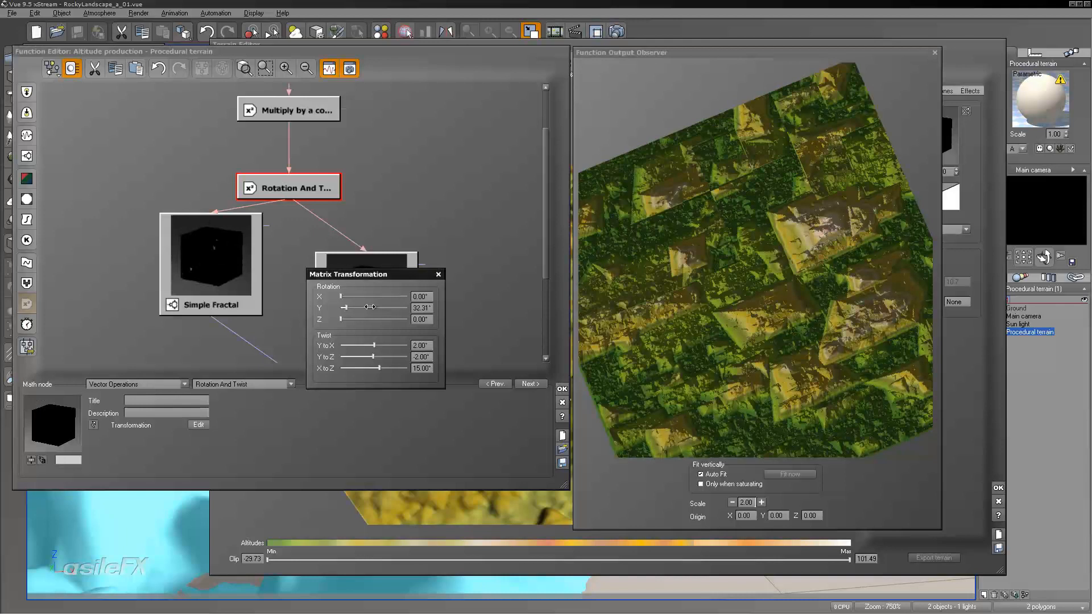
pyautogui.moveTo(836, 305); pyautogui.dragTo(742, 322)
pyautogui.click(423, 308)
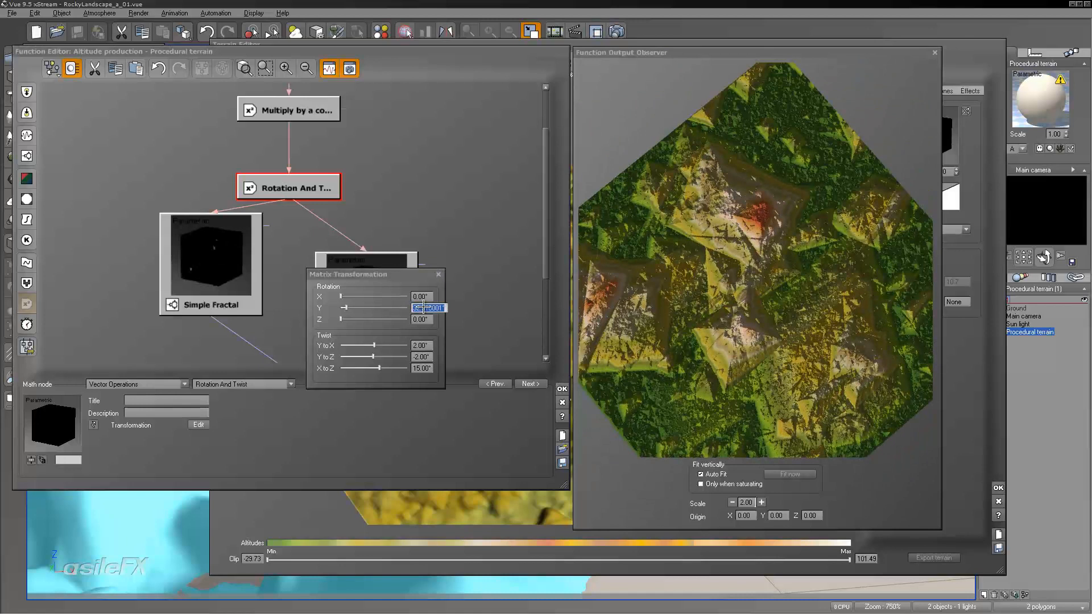
pyautogui.write('31')
pyautogui.press('Return')
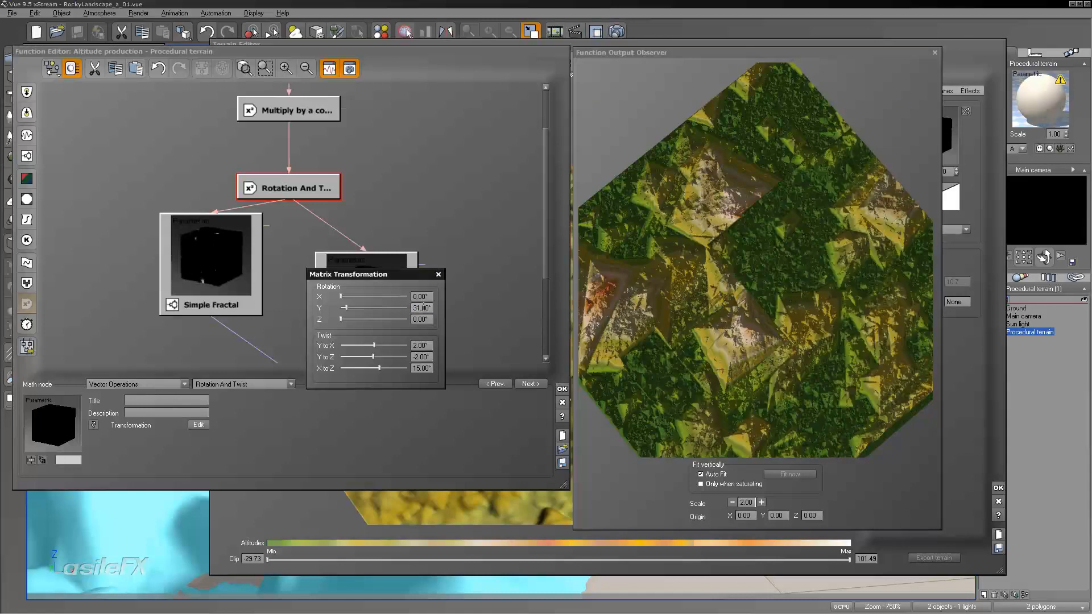
pyautogui.moveTo(845, 377)
pyautogui.mouseDown()
pyautogui.moveTo(846, 367)
pyautogui.moveTo(836, 382)
pyautogui.mouseUp()
pyautogui.click(732, 503)
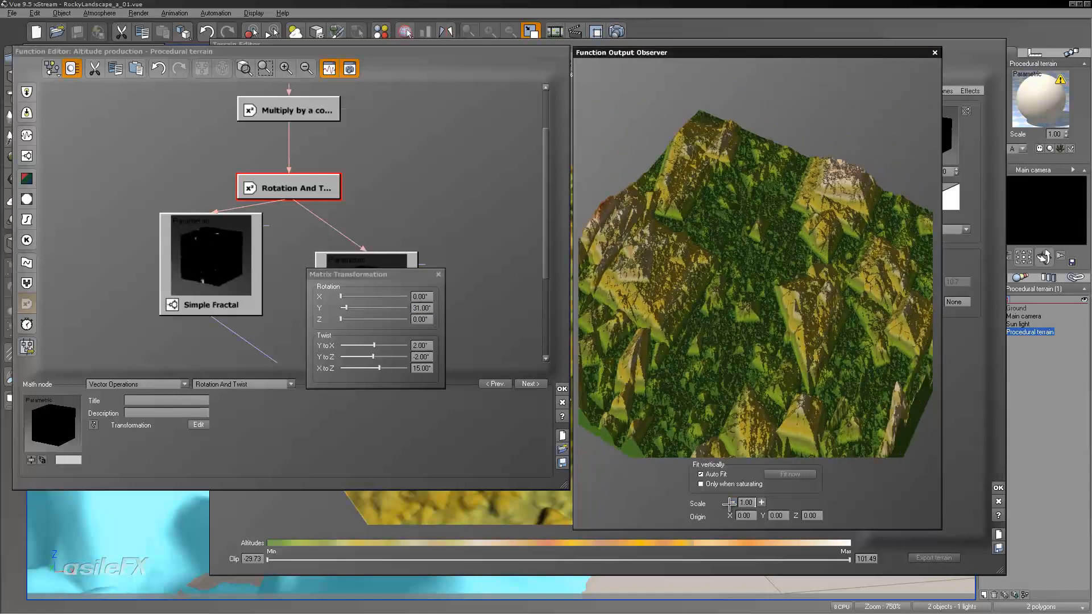
pyautogui.moveTo(761, 337); pyautogui.dragTo(742, 357)
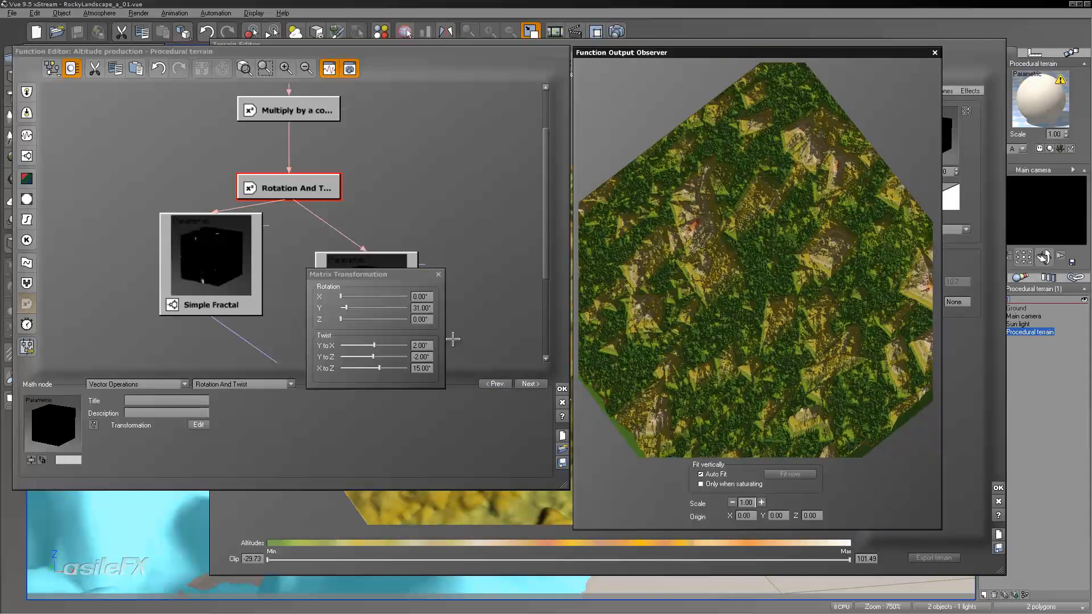
# - Close the matrix transformation settings and accept the altitude function and terrain changes
pyautogui.click(437, 274)
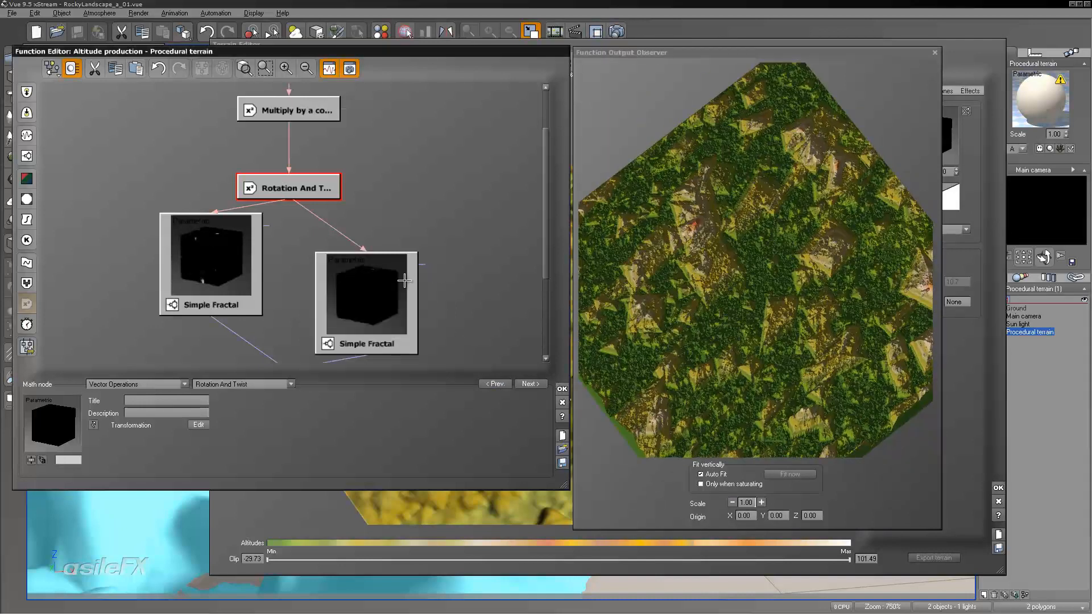
pyautogui.click(405, 280)
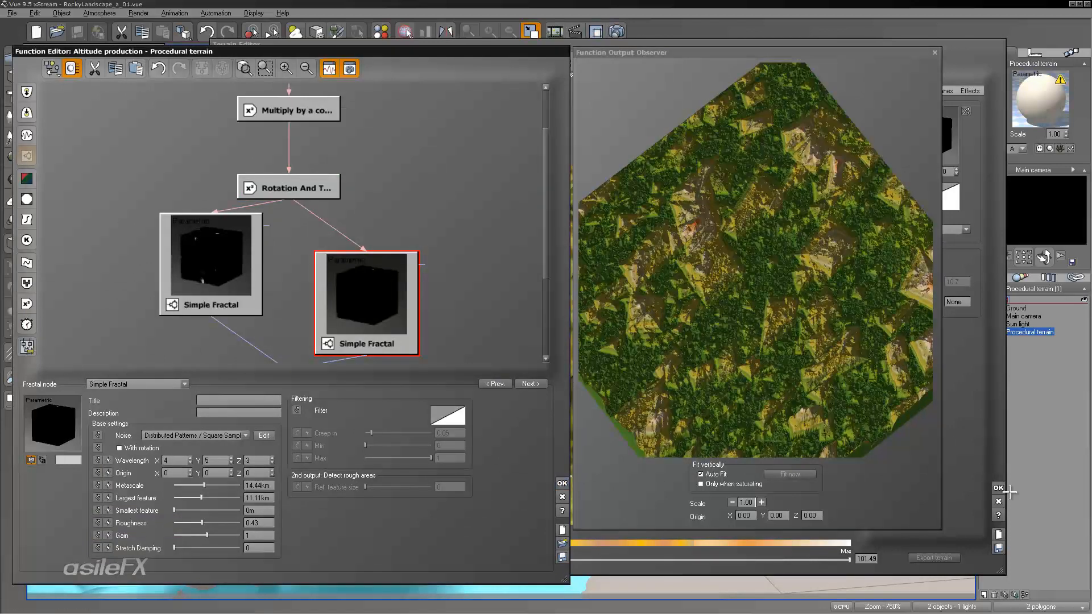
pyautogui.click(561, 482)
pyautogui.click(996, 487)
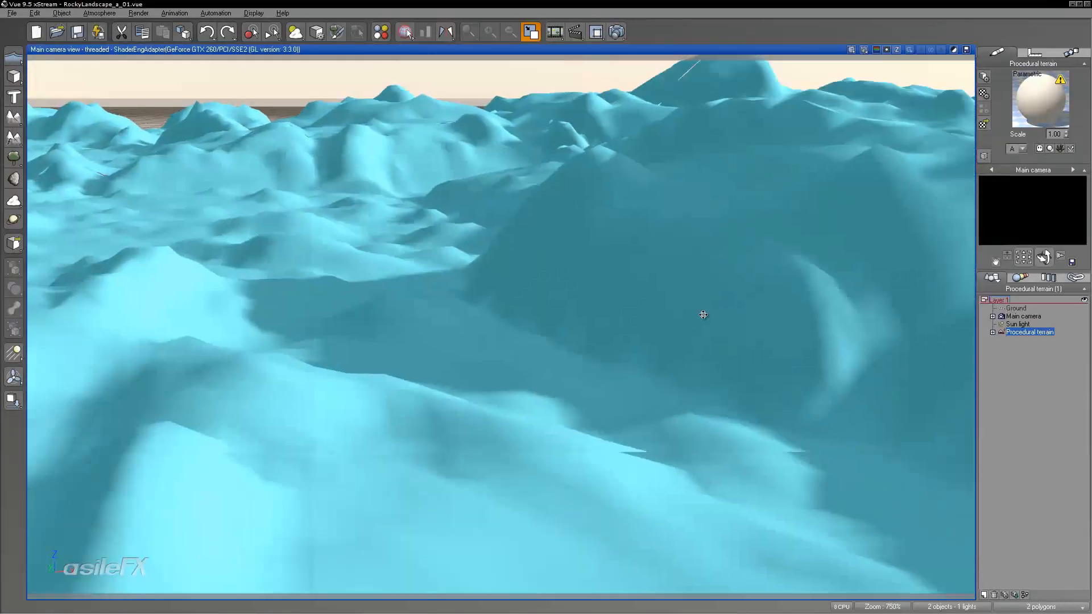
# - Reframe the main camera view on the large rocks, render the scene and close the finished render
pyautogui.moveTo(703, 315); pyautogui.dragTo(677, 337, button='right')
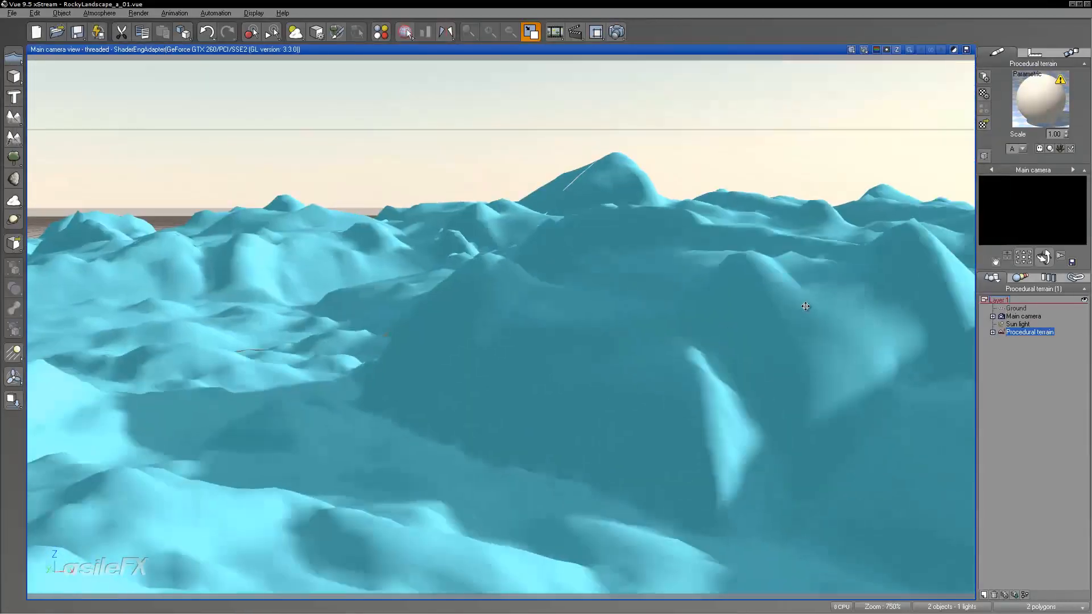
pyautogui.moveTo(804, 310); pyautogui.dragTo(870, 278, button='right')
pyautogui.moveTo(800, 398); pyautogui.dragTo(776, 417, button='right')
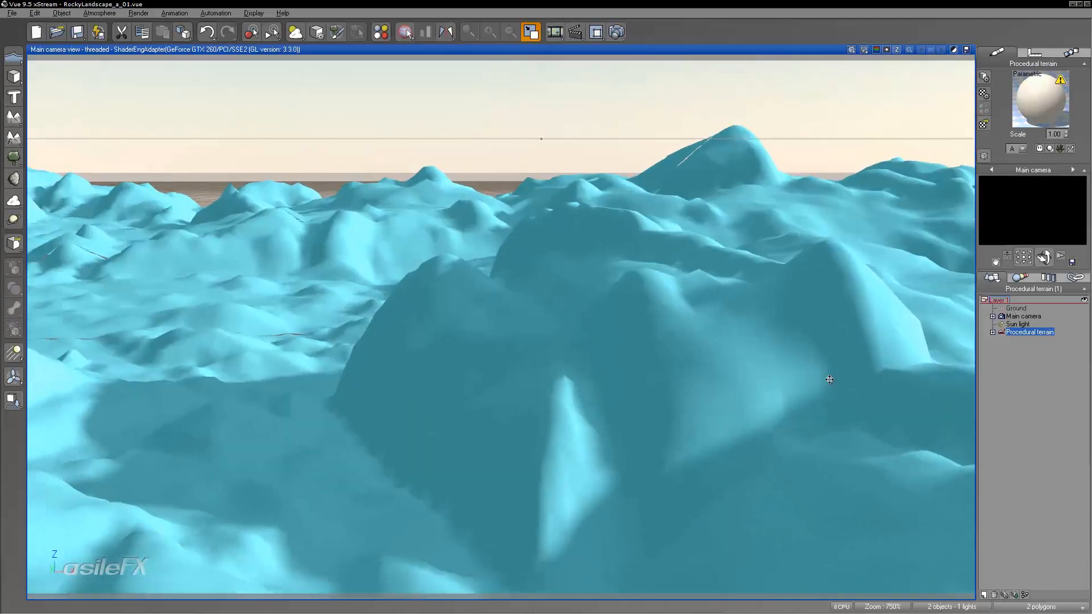
pyautogui.click(616, 34)
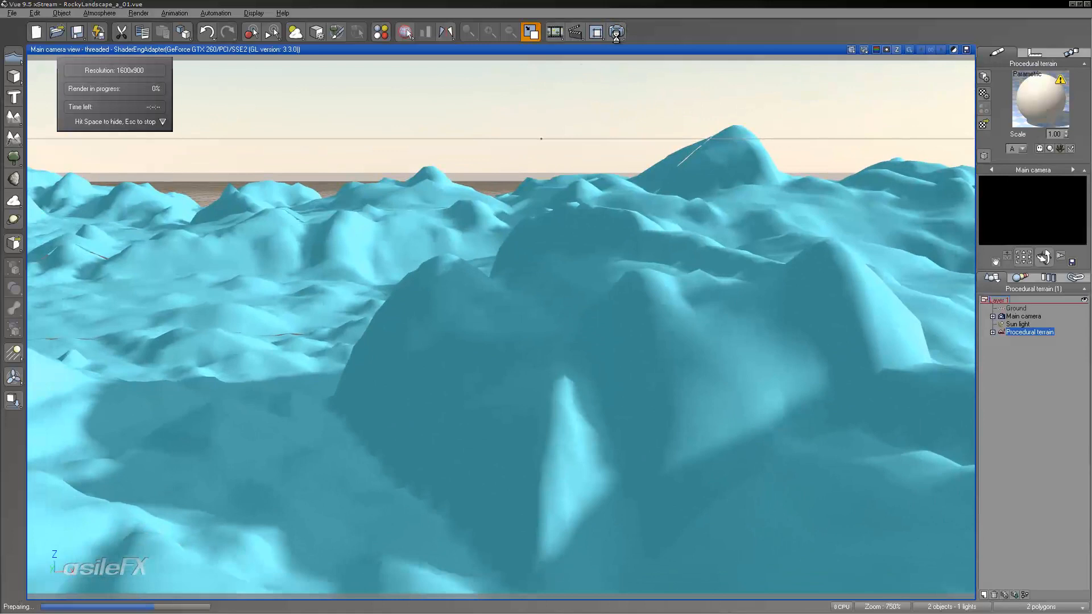
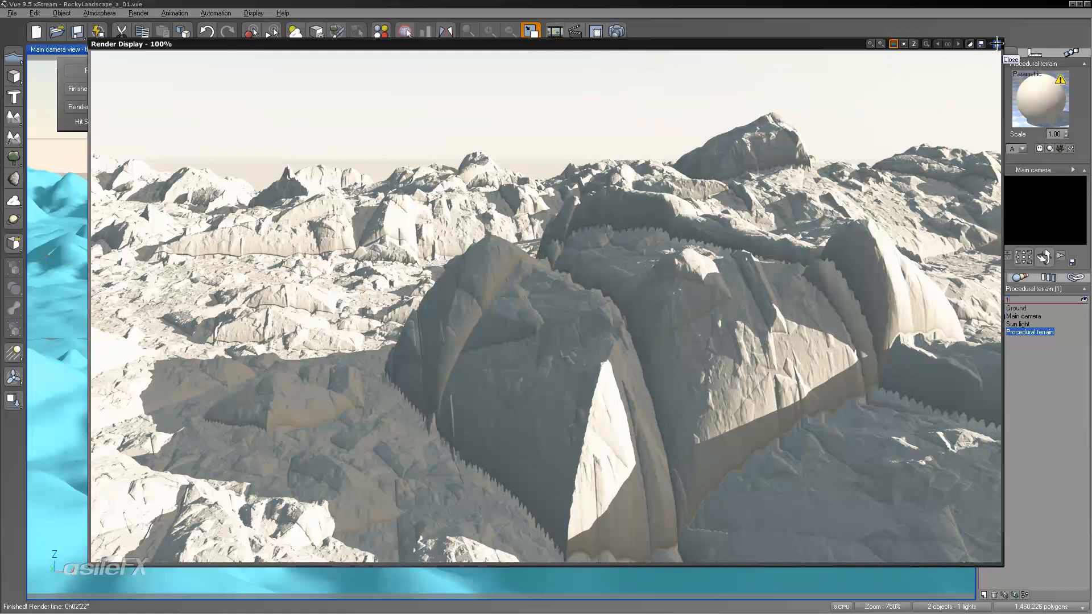
pyautogui.click(996, 44)
# - Move the camera view over the terrain and reopen the procedural terrain's altitude function for editing
pyautogui.moveTo(583, 359); pyautogui.dragTo(643, 320, button='right')
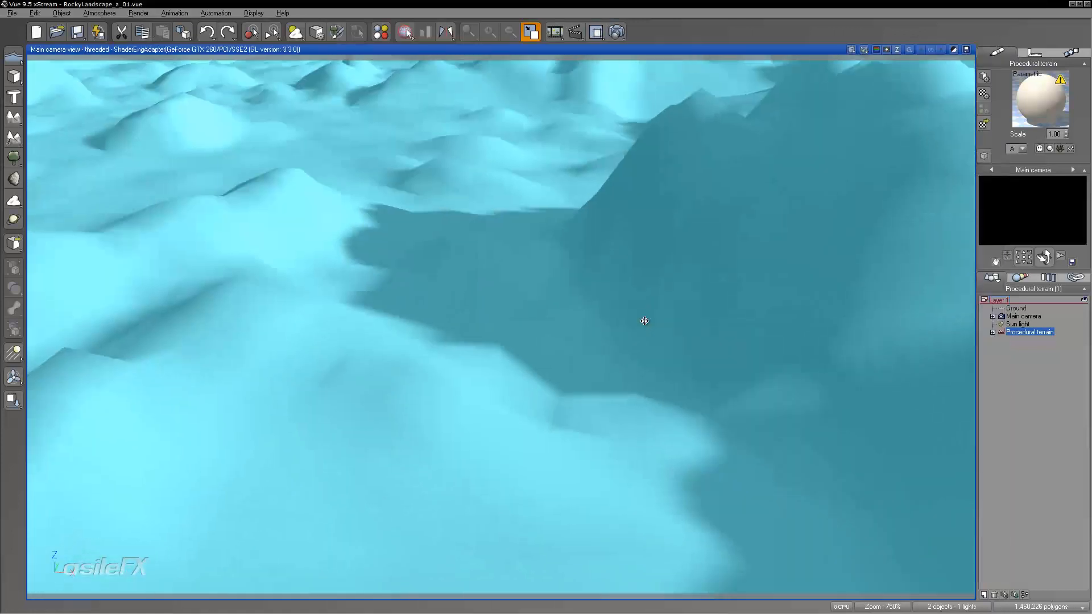
pyautogui.scroll(-4, 643, 320)
pyautogui.doubleClick(675, 290)
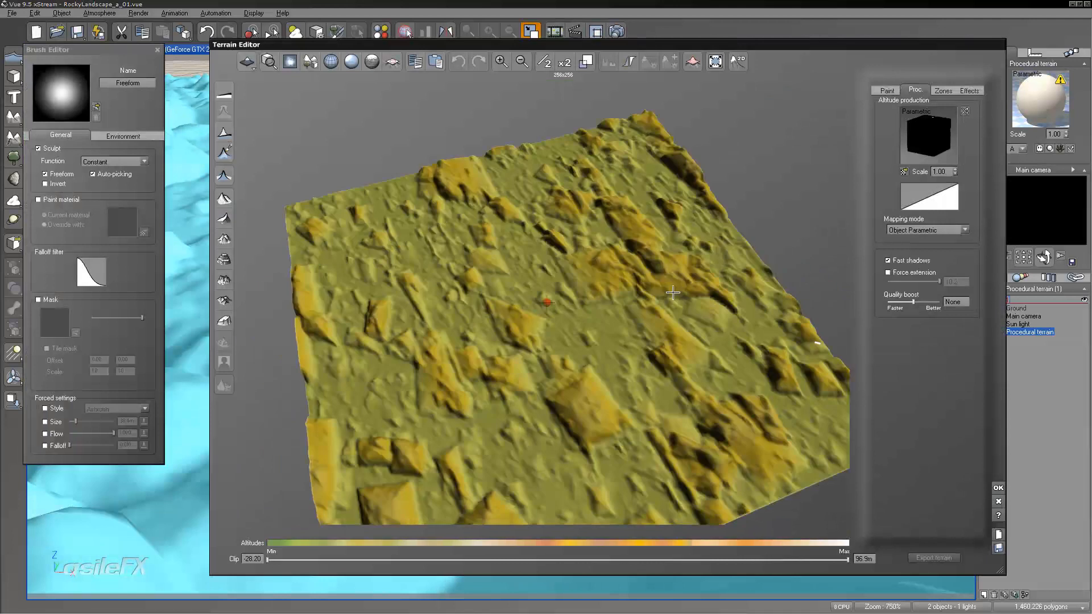
pyautogui.moveTo(673, 292); pyautogui.dragTo(745, 273, button='right')
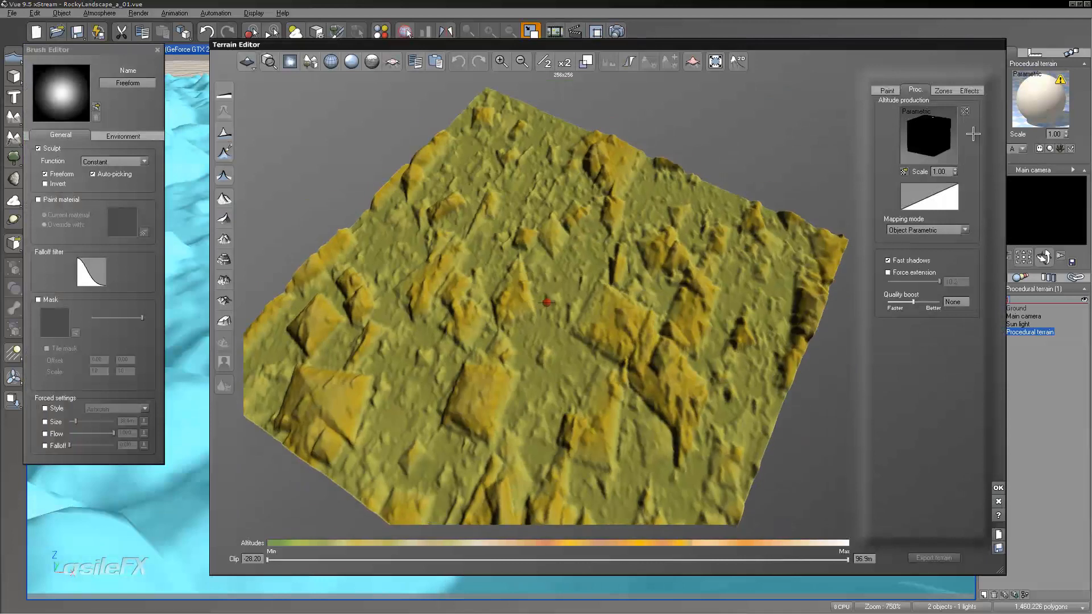
pyautogui.rightClick(941, 133)
pyautogui.click(959, 138)
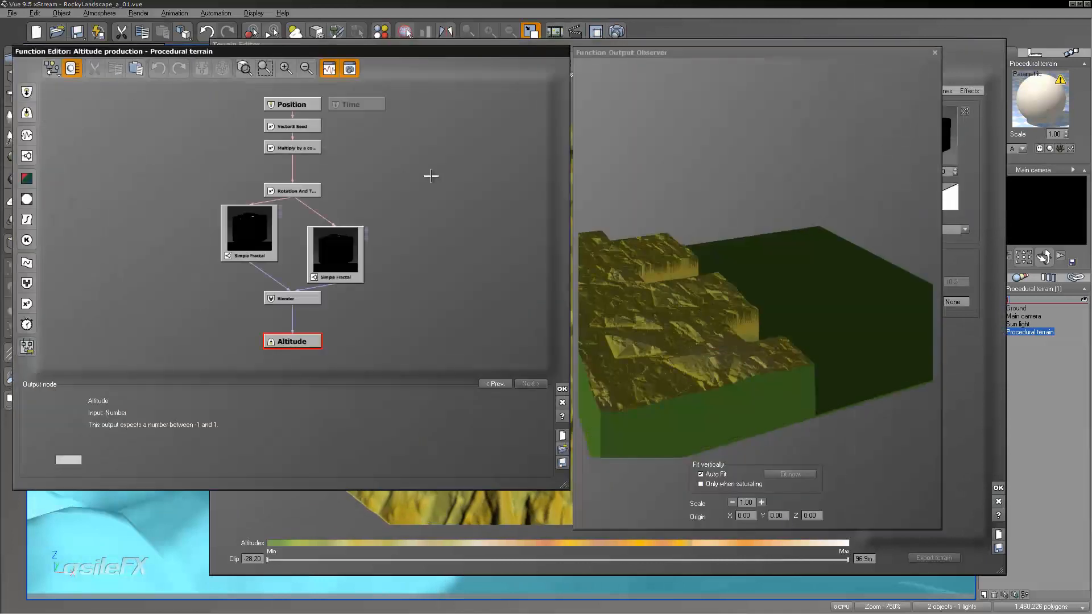
# - Examine the altitude function's terrain preview from several angles, including at scale 2.00
pyautogui.moveTo(634, 248); pyautogui.dragTo(743, 319, button='right')
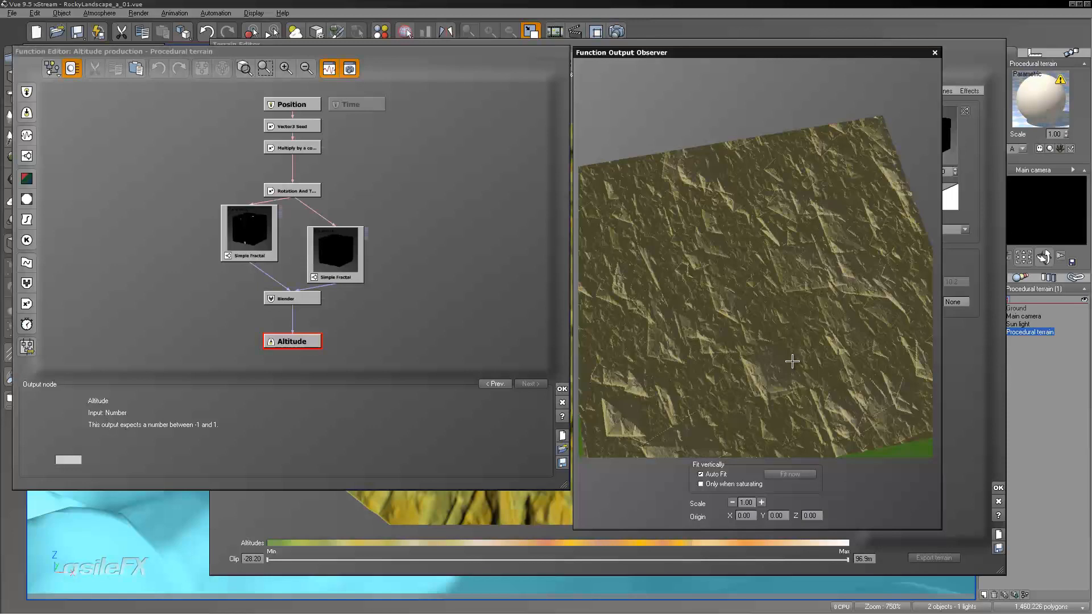
pyautogui.moveTo(792, 361); pyautogui.dragTo(822, 358)
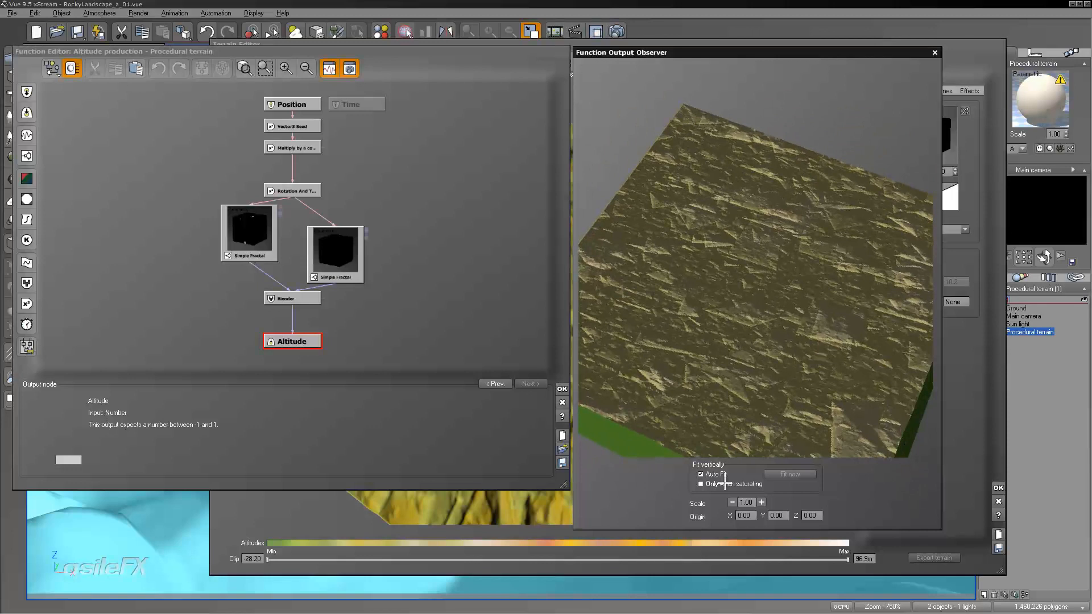
pyautogui.moveTo(745, 291); pyautogui.dragTo(758, 295)
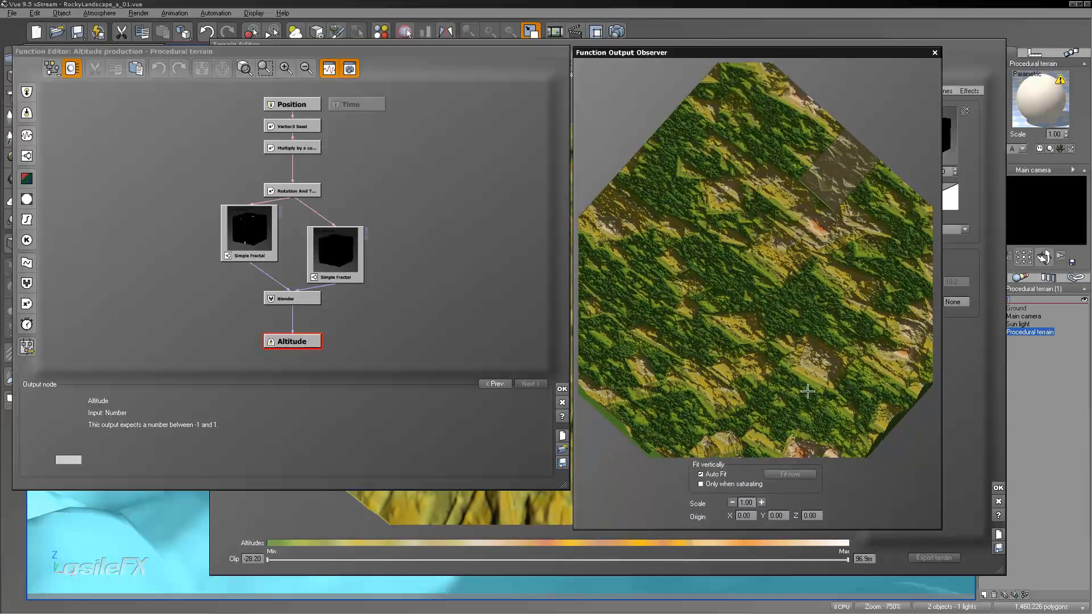
pyautogui.moveTo(777, 338); pyautogui.dragTo(800, 324)
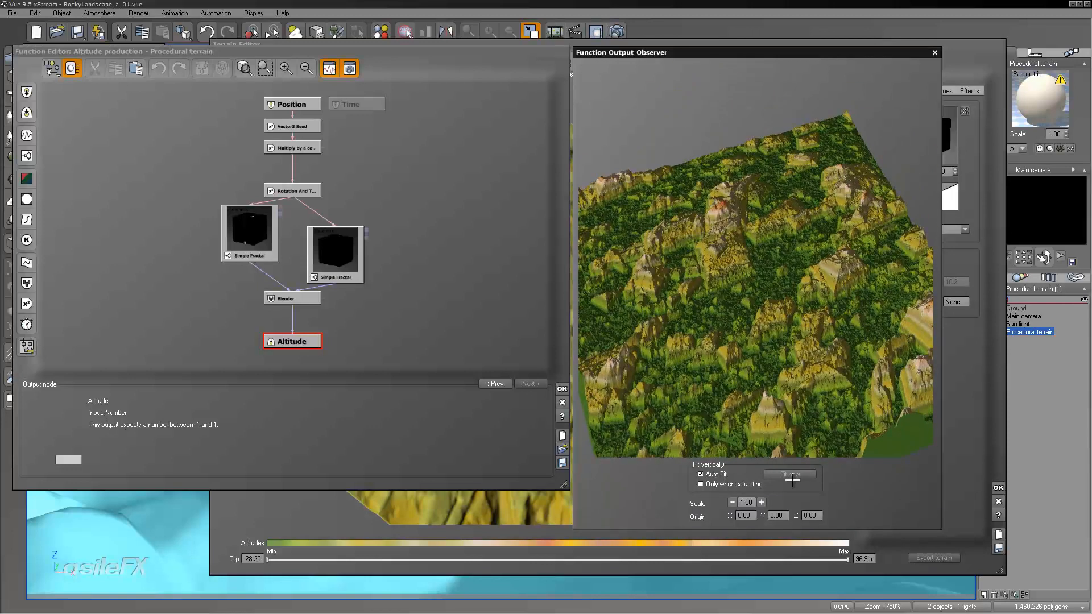
pyautogui.click(761, 502)
pyautogui.moveTo(760, 360); pyautogui.dragTo(807, 375)
# - Try a Y wavelength of 6 on the right Simple Fractal and settle on 3, checking the terrain preview
pyautogui.click(315, 245)
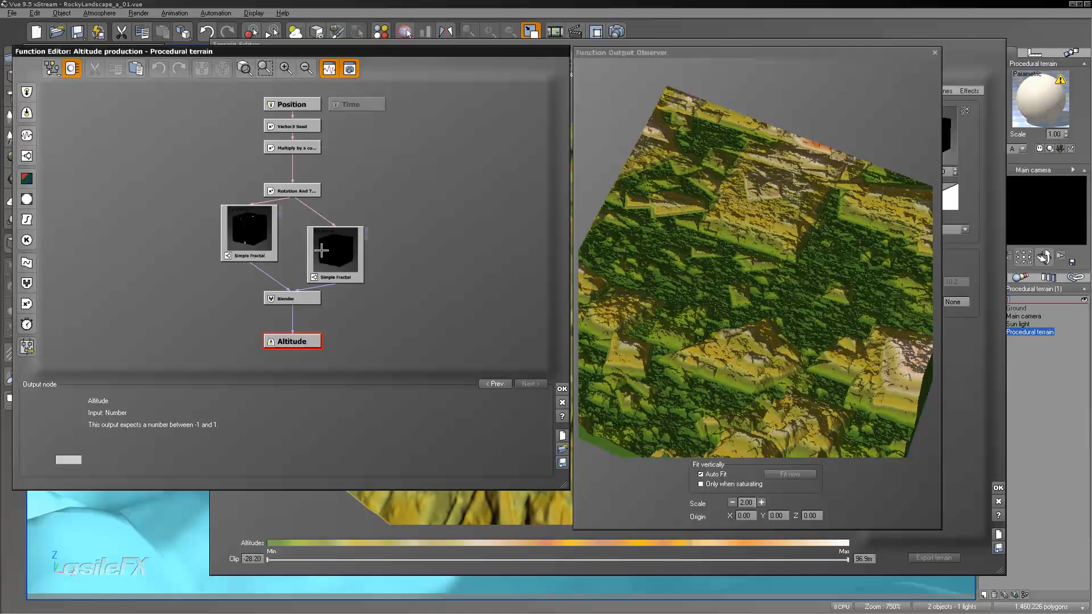
pyautogui.doubleClick(214, 460)
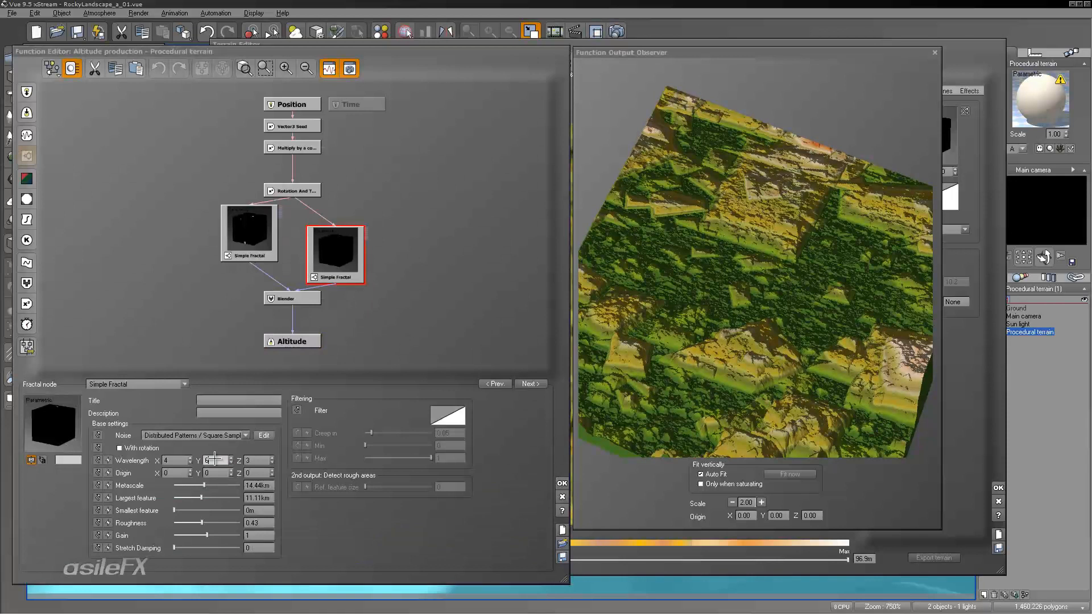
pyautogui.write('6')
pyautogui.press('Return')
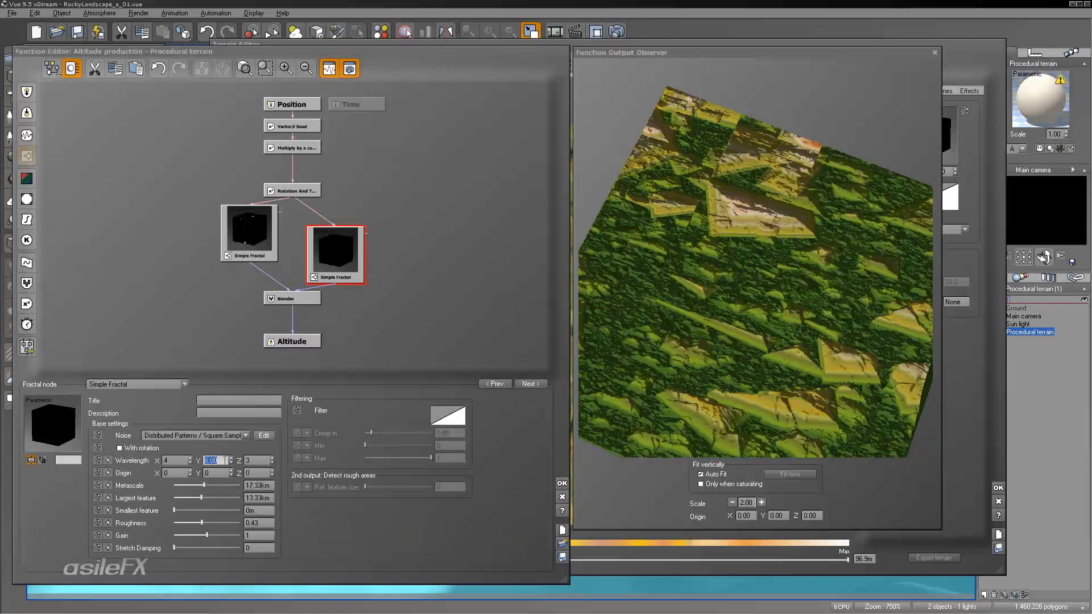
pyautogui.write('3')
pyautogui.click(725, 217)
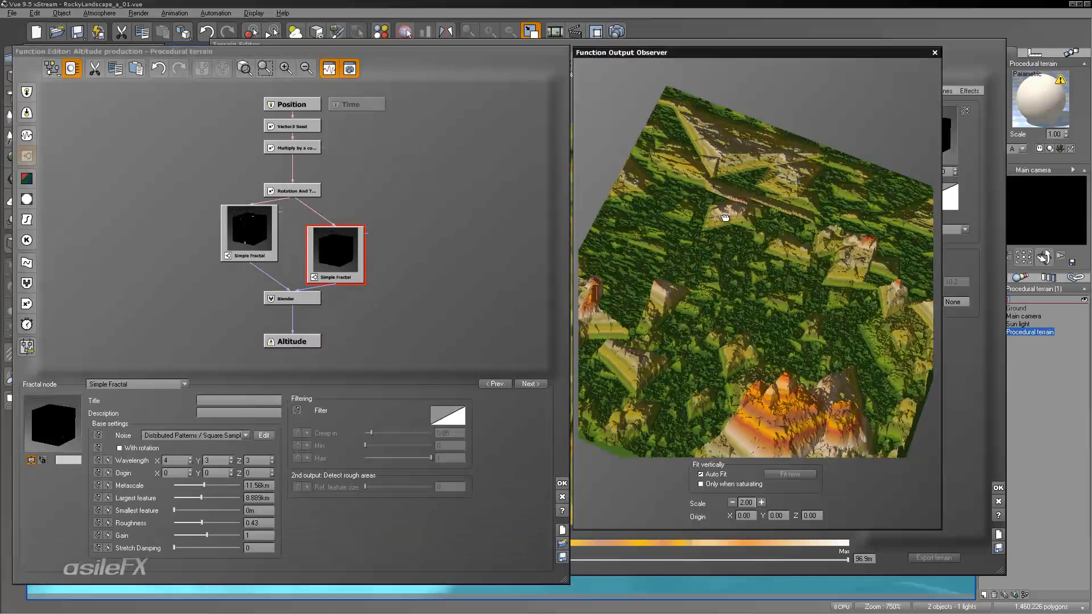
pyautogui.moveTo(725, 217); pyautogui.dragTo(675, 235)
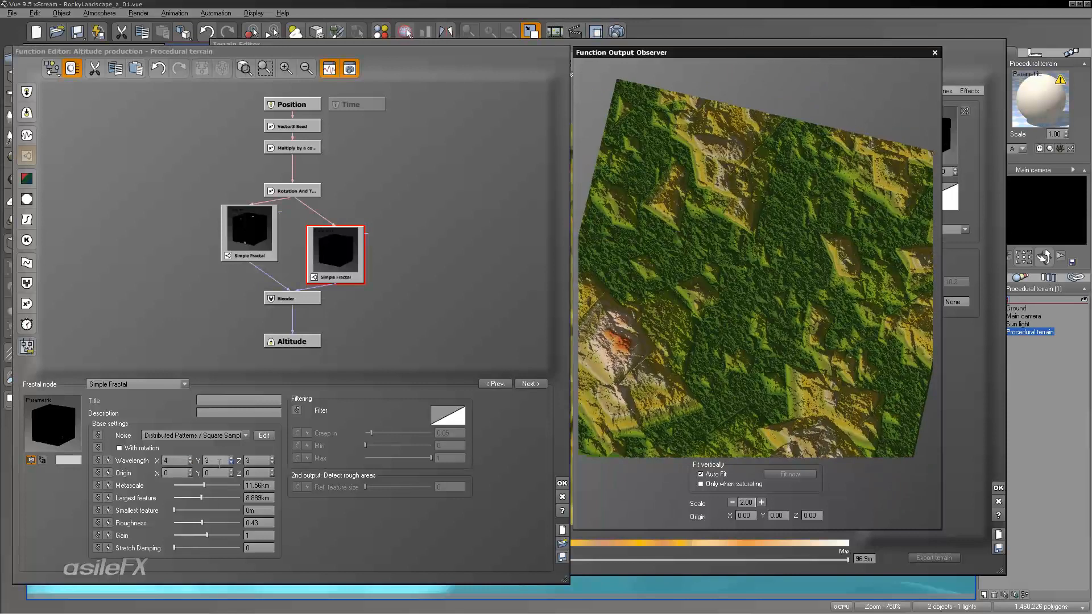
pyautogui.moveTo(885, 270); pyautogui.dragTo(843, 271)
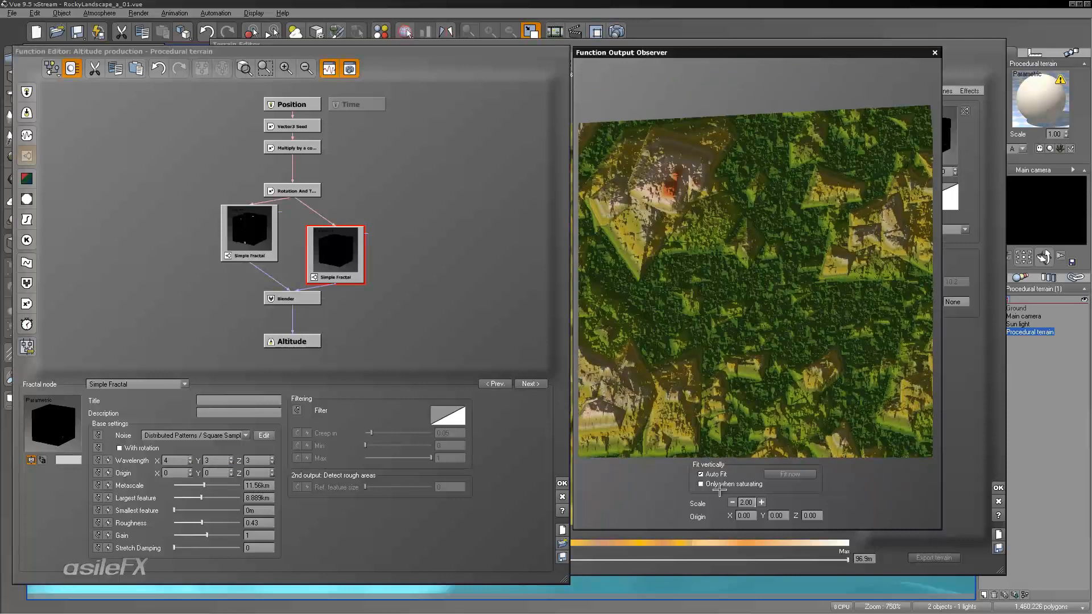
# - Check the terrain preview at scale 1.00 and save the scene as RockyLandscape_a_02.vue
pyautogui.click(730, 502)
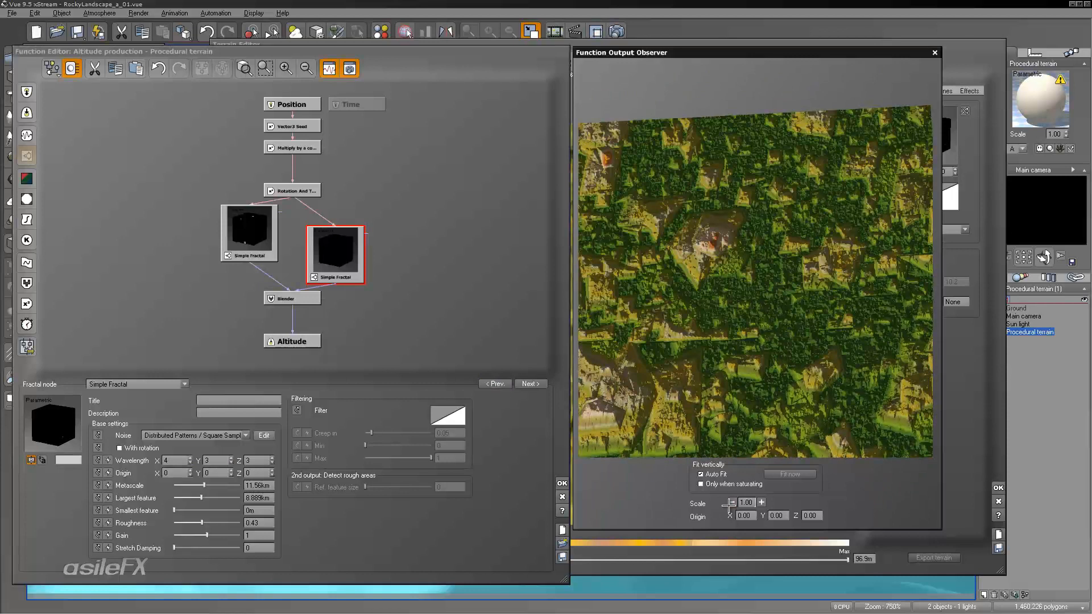
pyautogui.moveTo(839, 349); pyautogui.dragTo(775, 357)
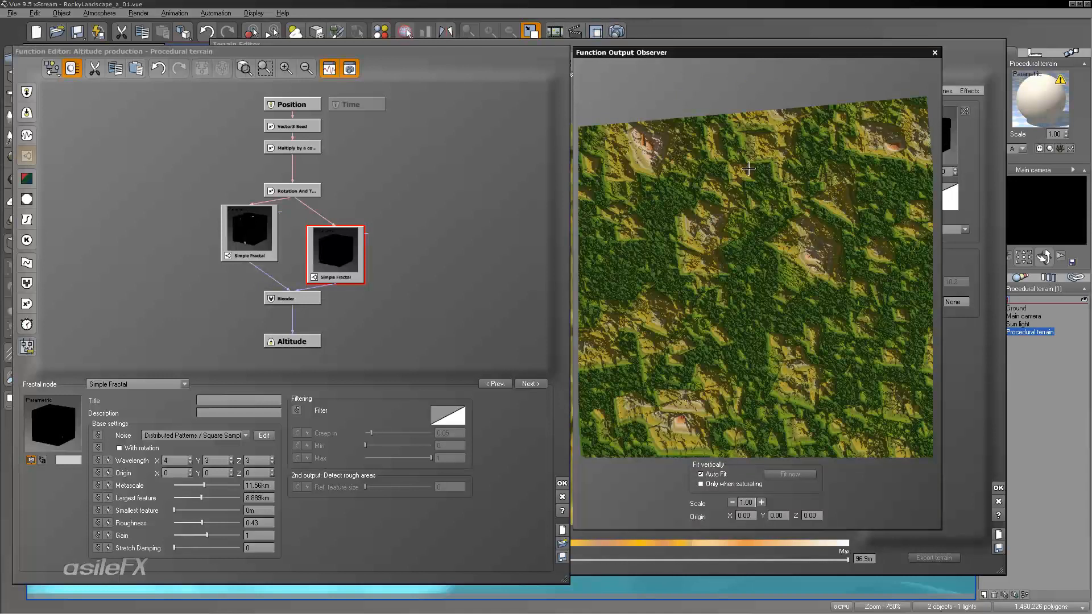
pyautogui.hotkey('ctrl', 's')
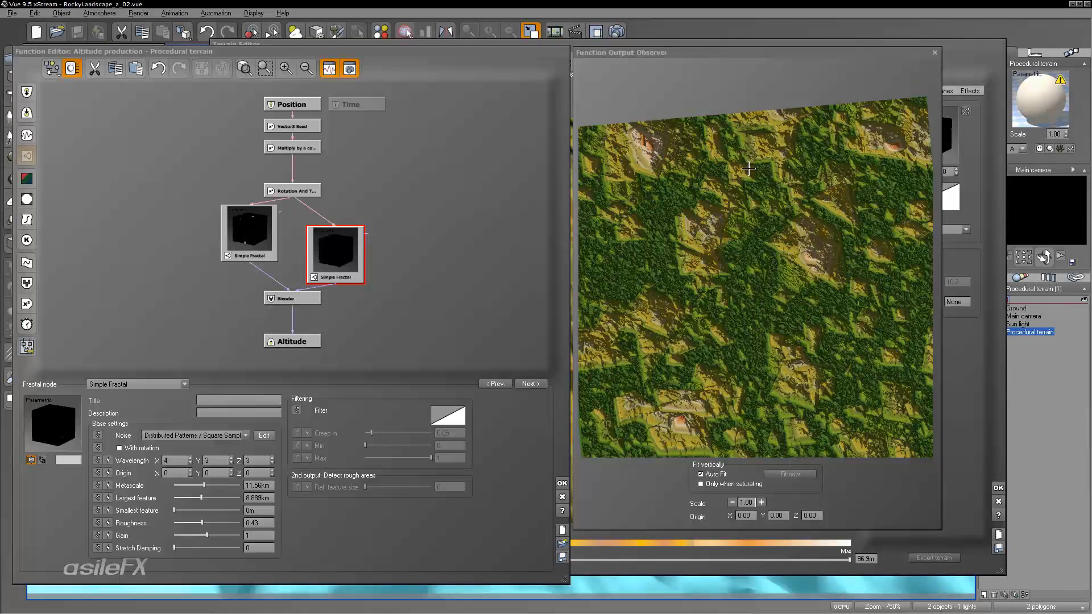
# - Examine the altitude function's terrain preview from several angles at scales 4.00 and 2.00
pyautogui.moveTo(778, 422); pyautogui.dragTo(895, 63, button='right')
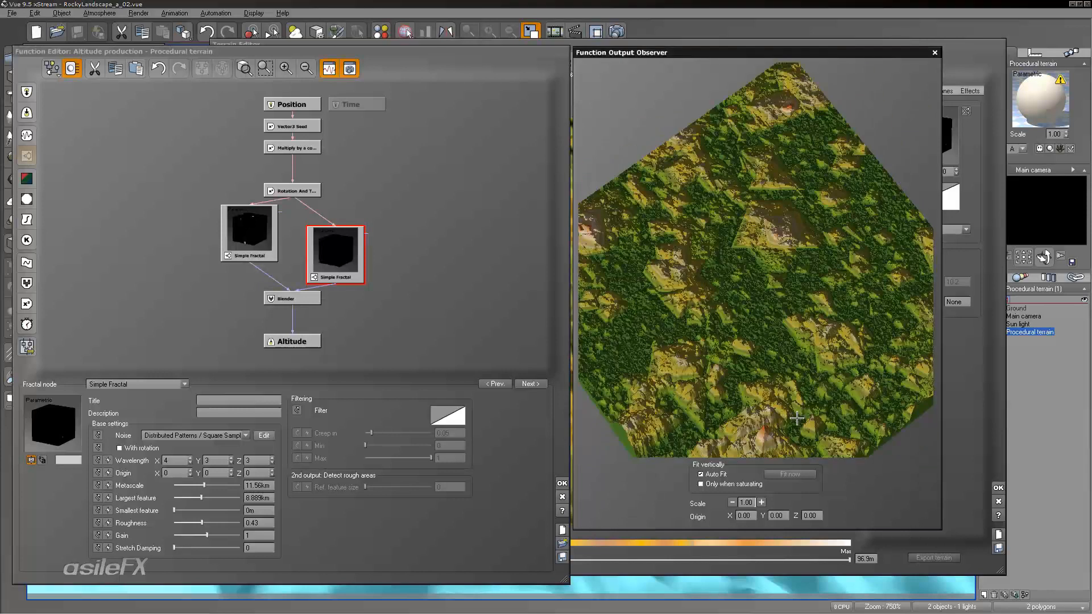
pyautogui.moveTo(708, 229); pyautogui.dragTo(738, 245, button='right')
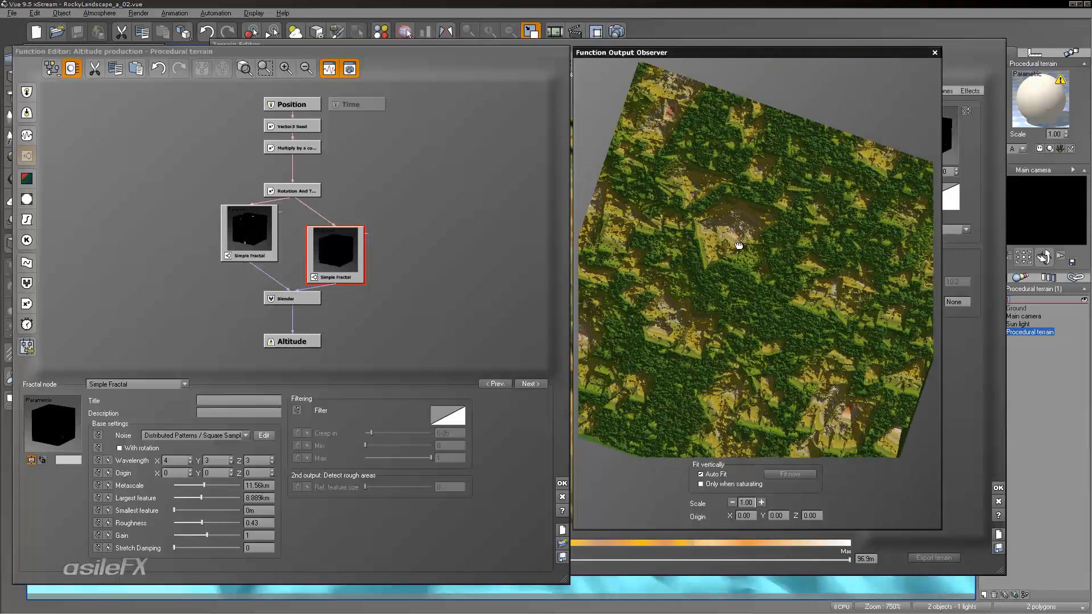
pyautogui.click(761, 502)
pyautogui.moveTo(796, 330); pyautogui.dragTo(745, 312, button='right')
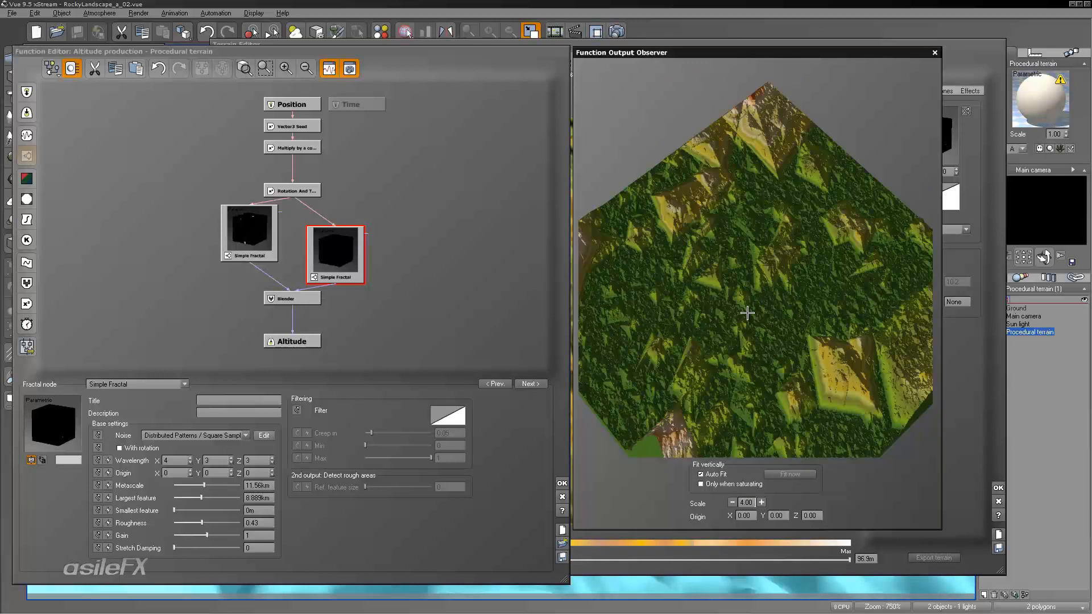
pyautogui.moveTo(747, 313); pyautogui.dragTo(781, 324, button='right')
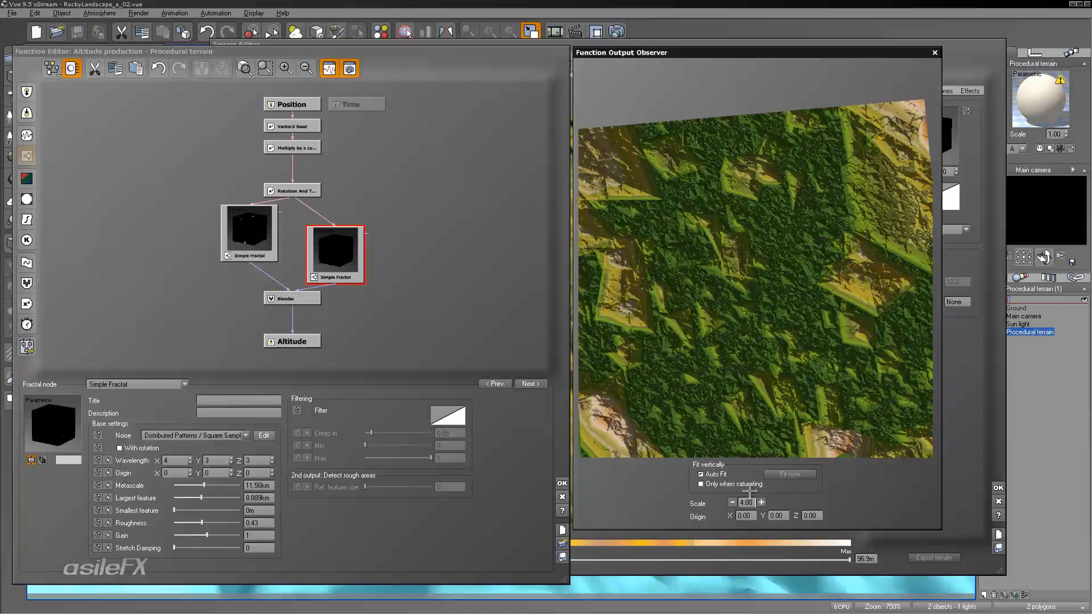
pyautogui.click(731, 502)
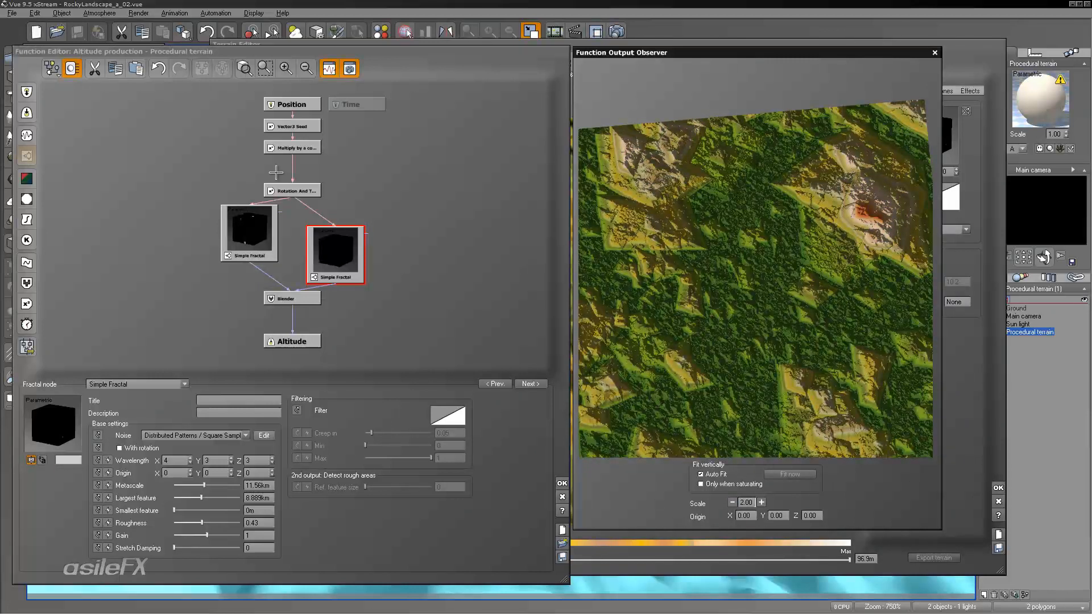
# - Drive the right Simple Fractal's origin with a Simple Turbulence node placed beside the Rotation And Twist node
pyautogui.click(108, 473)
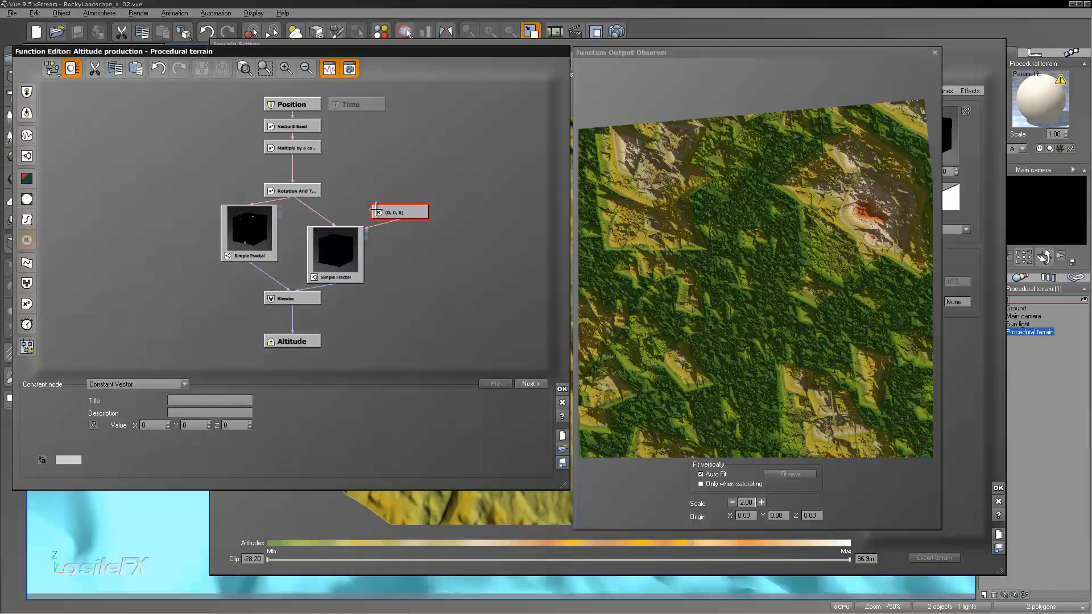
pyautogui.moveTo(374, 214); pyautogui.dragTo(396, 170)
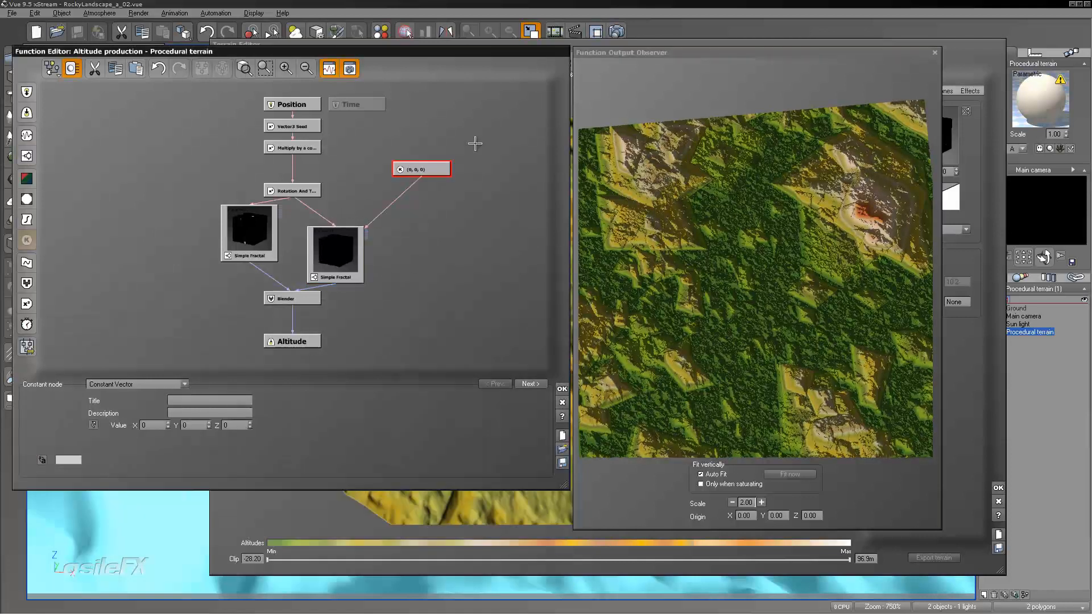
pyautogui.moveTo(466, 146); pyautogui.dragTo(435, 168, button='middle')
pyautogui.moveTo(387, 193); pyautogui.dragTo(384, 219)
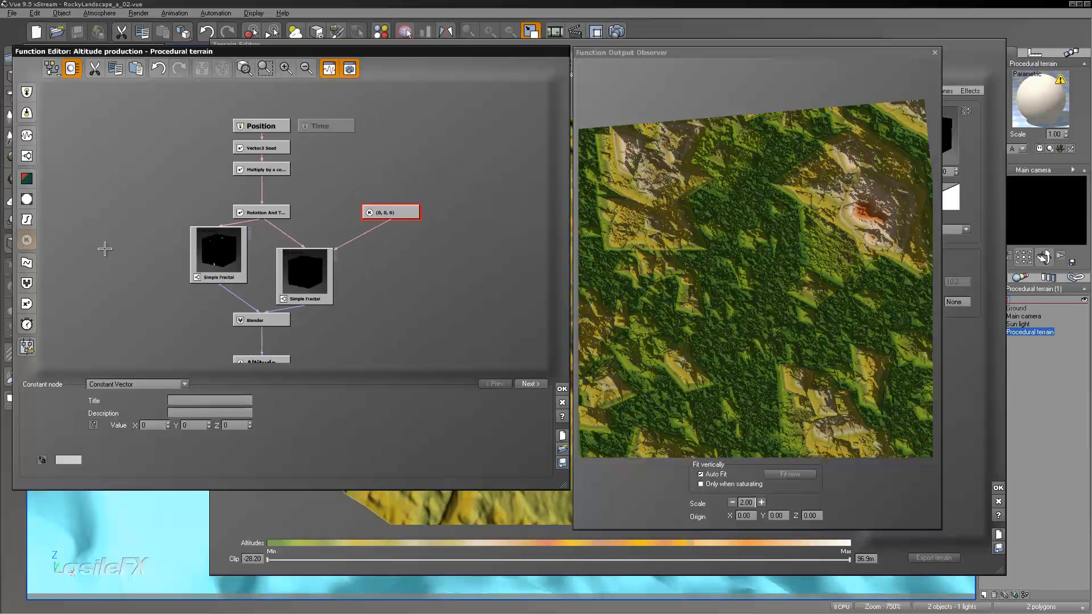
pyautogui.click(35, 262)
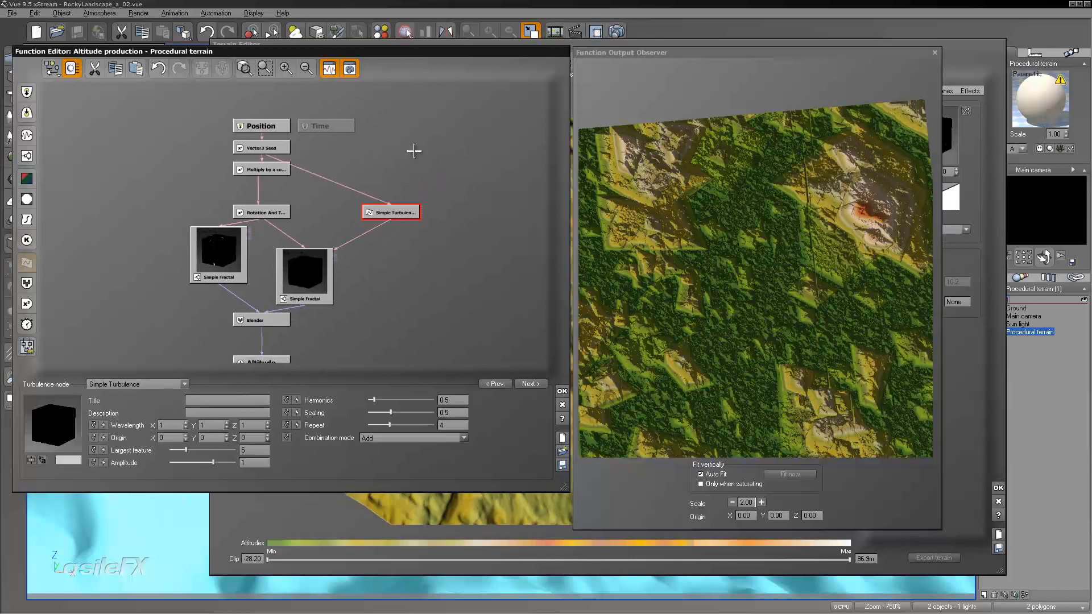
pyautogui.moveTo(755, 228); pyautogui.dragTo(828, 246, button='right')
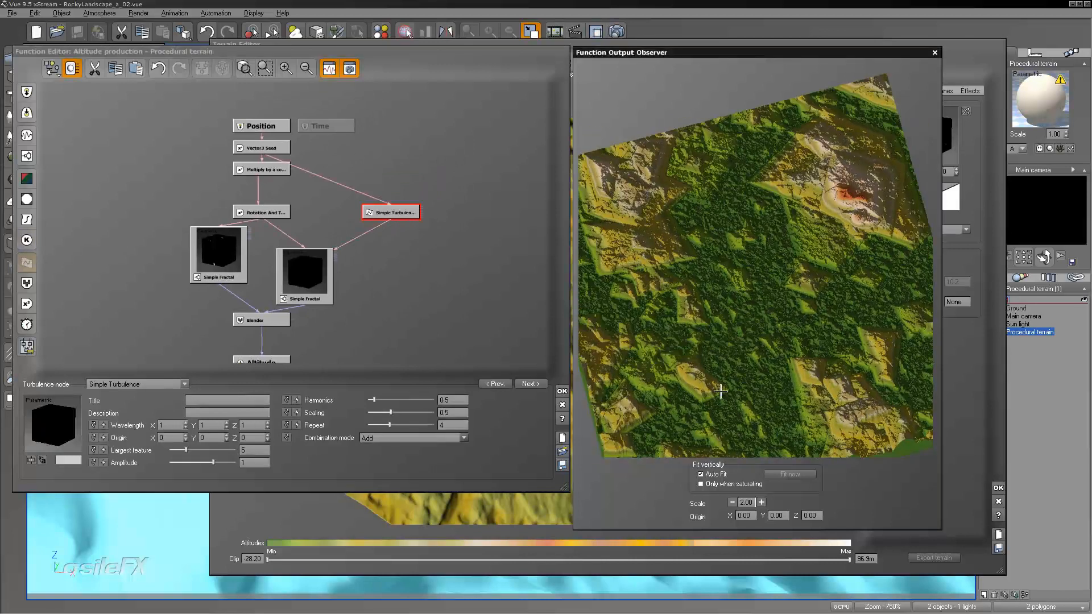
# - Set the Simple Turbulence's amplitude to 10, largest feature to about 3.04 and harmonics to about 1.79, checking the terrain preview
pyautogui.moveTo(186, 450); pyautogui.dragTo(199, 449)
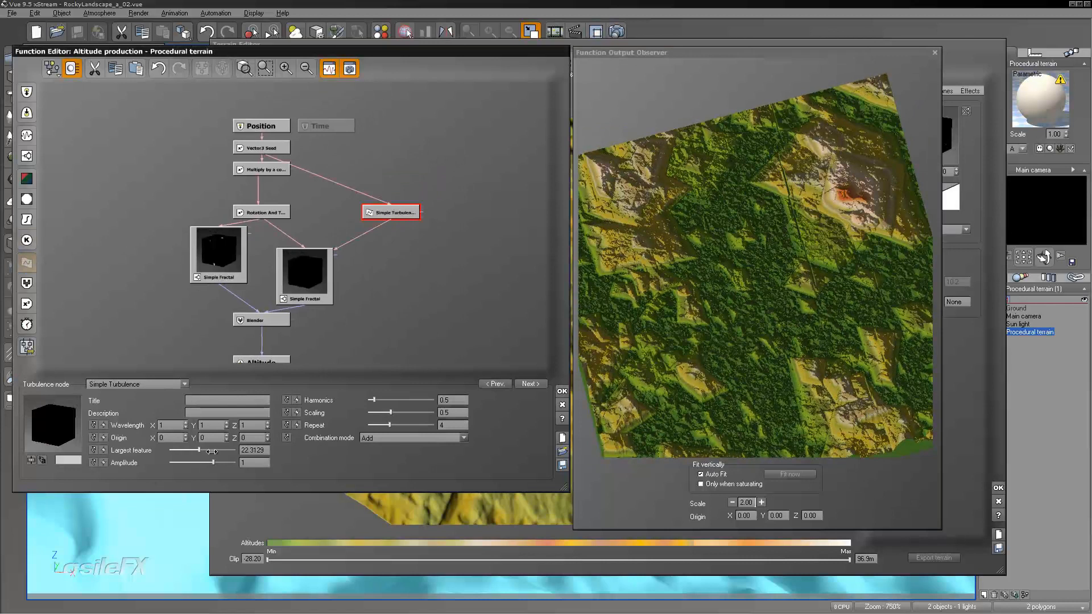
pyautogui.moveTo(752, 235); pyautogui.dragTo(671, 329, button='right')
pyautogui.click(246, 462)
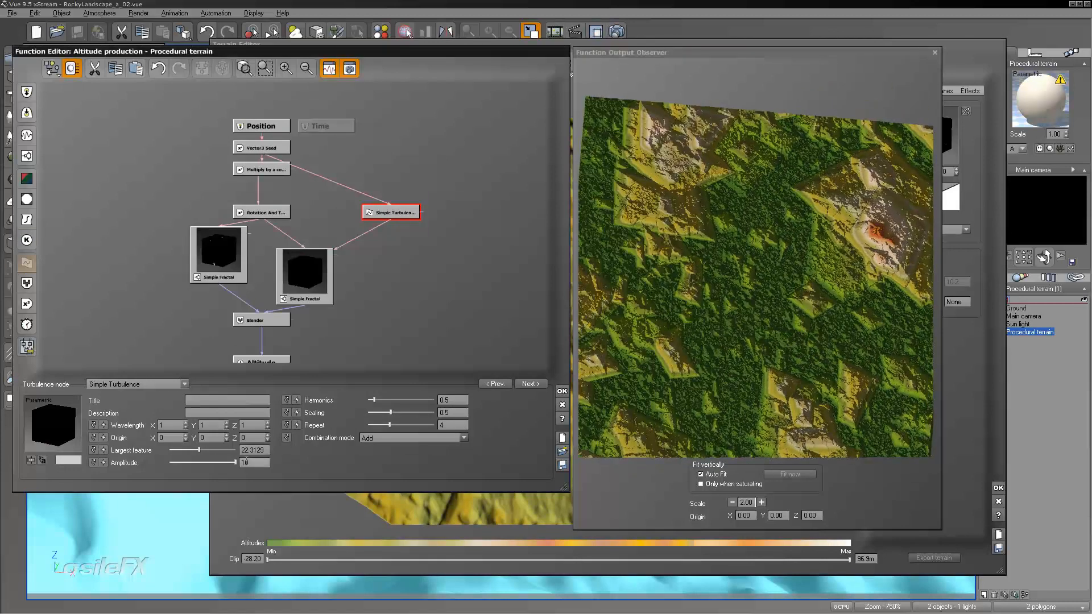
pyautogui.write('0')
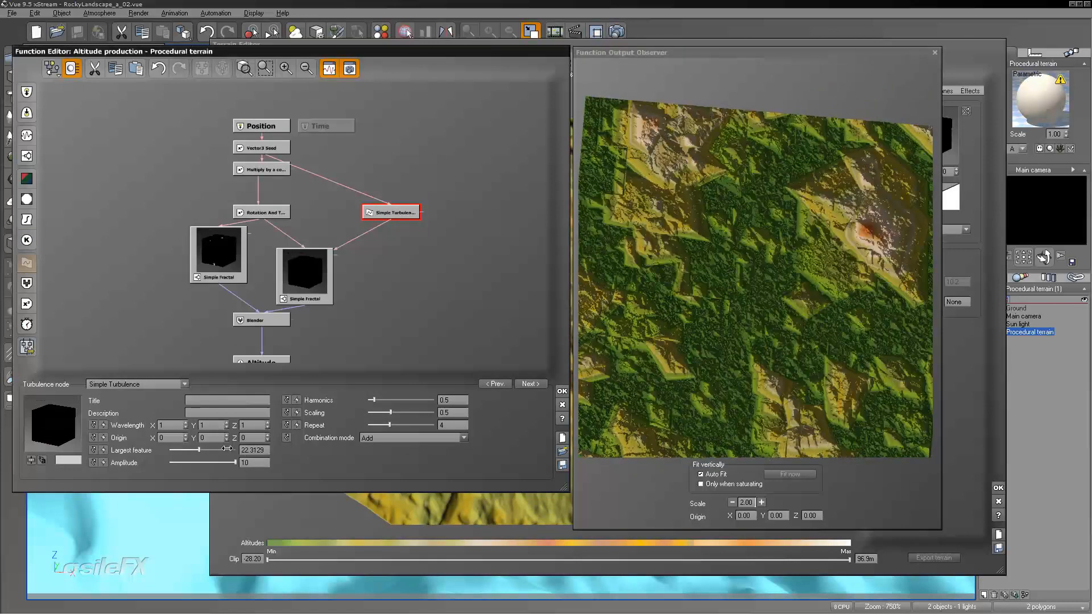
pyautogui.moveTo(199, 450)
pyautogui.mouseDown()
pyautogui.moveTo(170, 450)
pyautogui.moveTo(196, 448)
pyautogui.mouseUp()
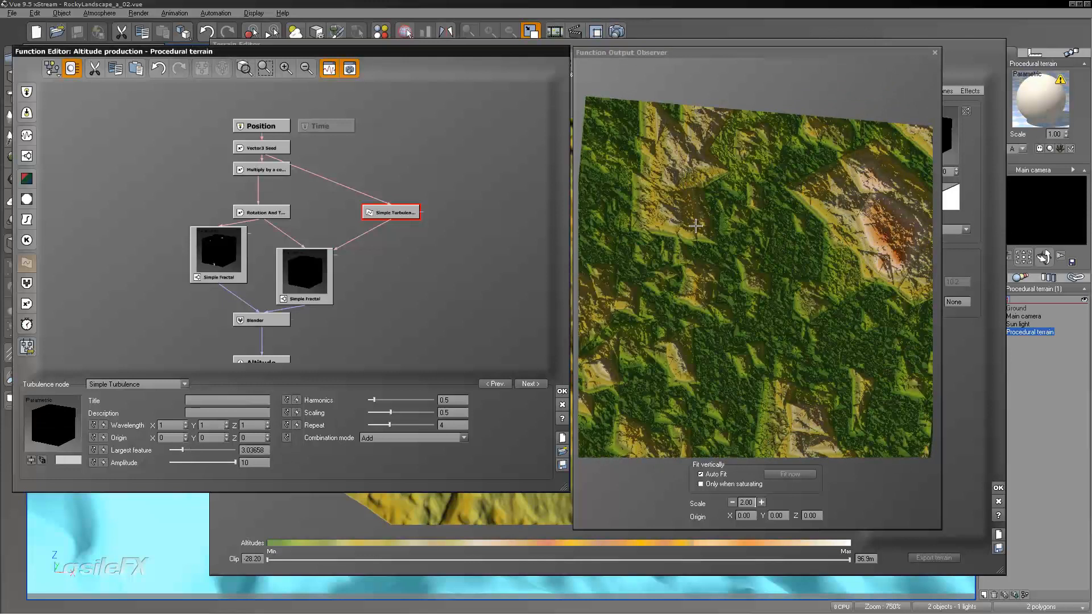
pyautogui.moveTo(719, 212); pyautogui.dragTo(595, 385, button='right')
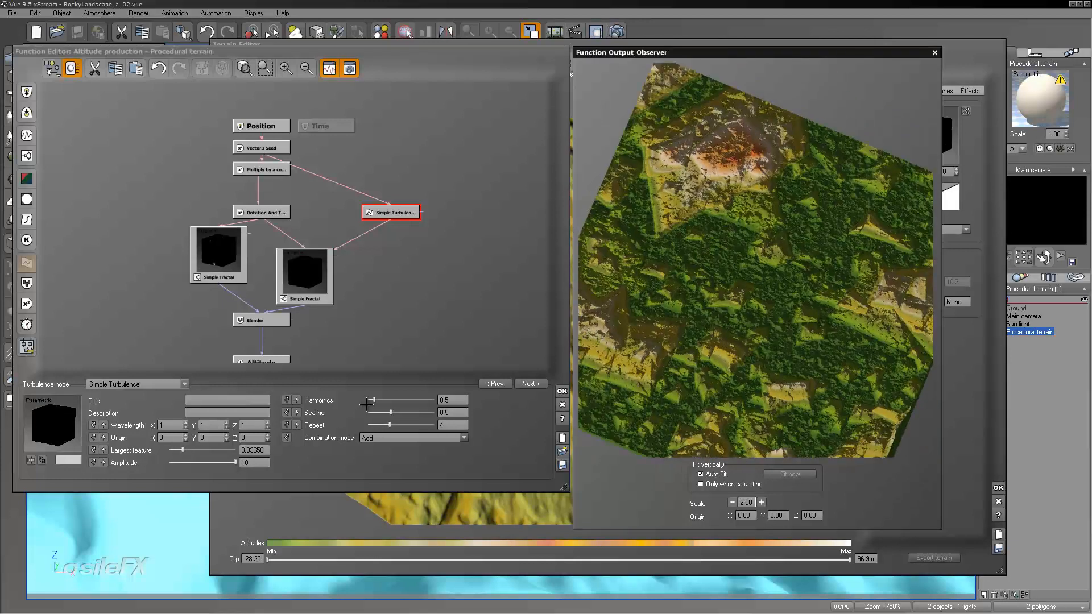
pyautogui.moveTo(366, 402); pyautogui.dragTo(391, 400)
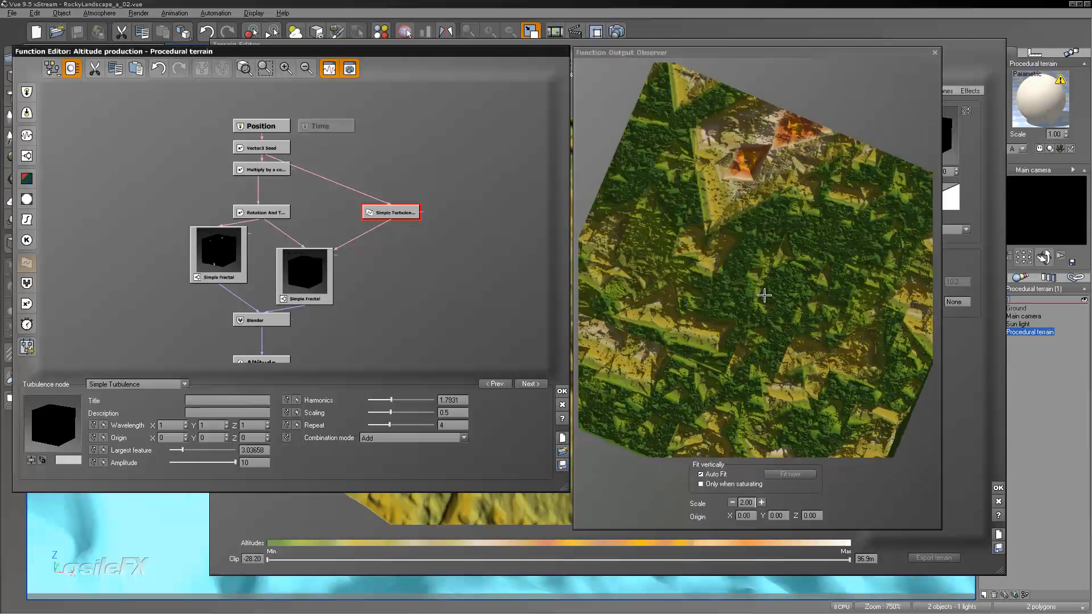
pyautogui.moveTo(764, 295); pyautogui.dragTo(745, 309, button='right')
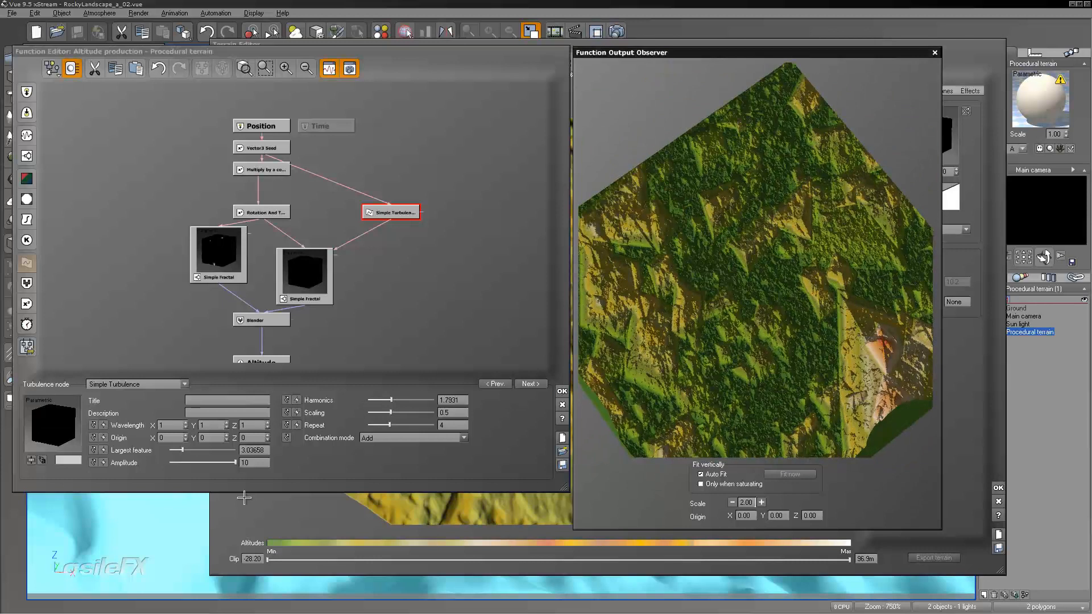
# - Feed the Simple Turbulence from the Multiply by a constant node and set its largest feature to about 60
pyautogui.click(267, 158)
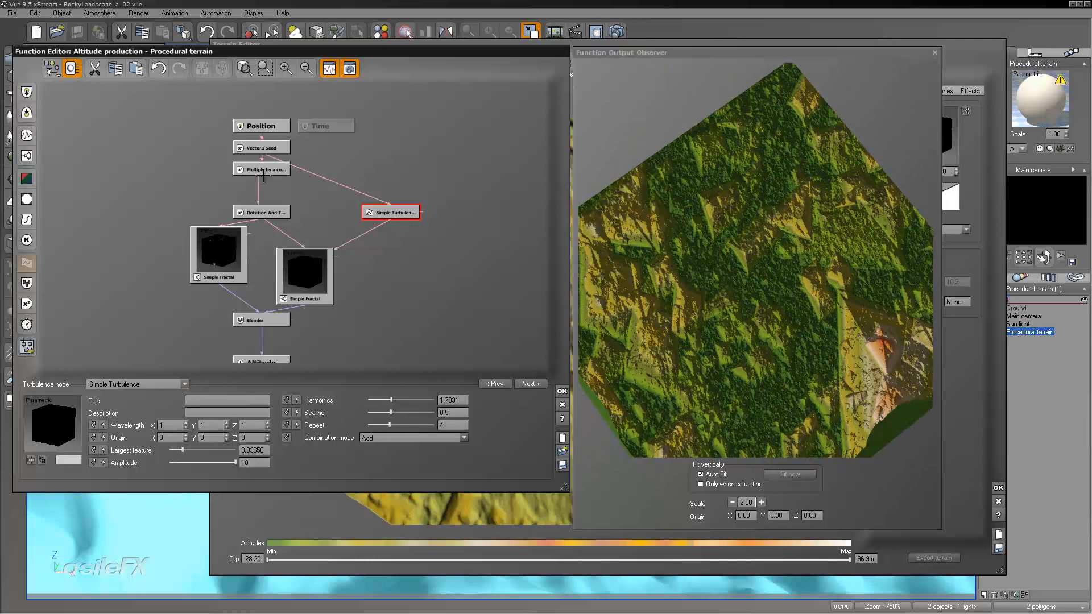
pyautogui.moveTo(272, 160); pyautogui.dragTo(266, 173)
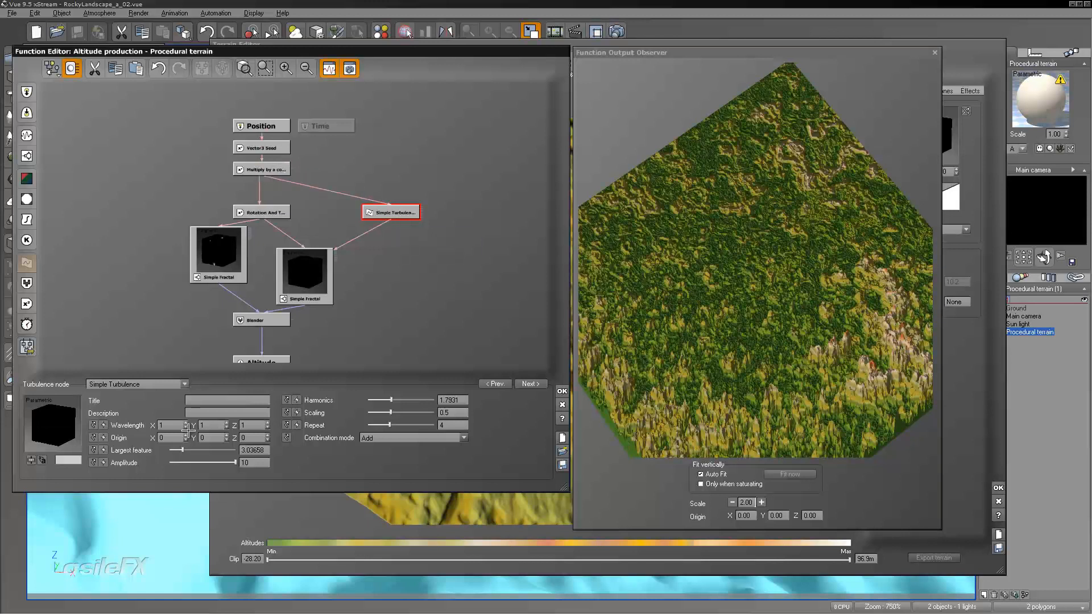
pyautogui.moveTo(201, 449); pyautogui.dragTo(227, 449)
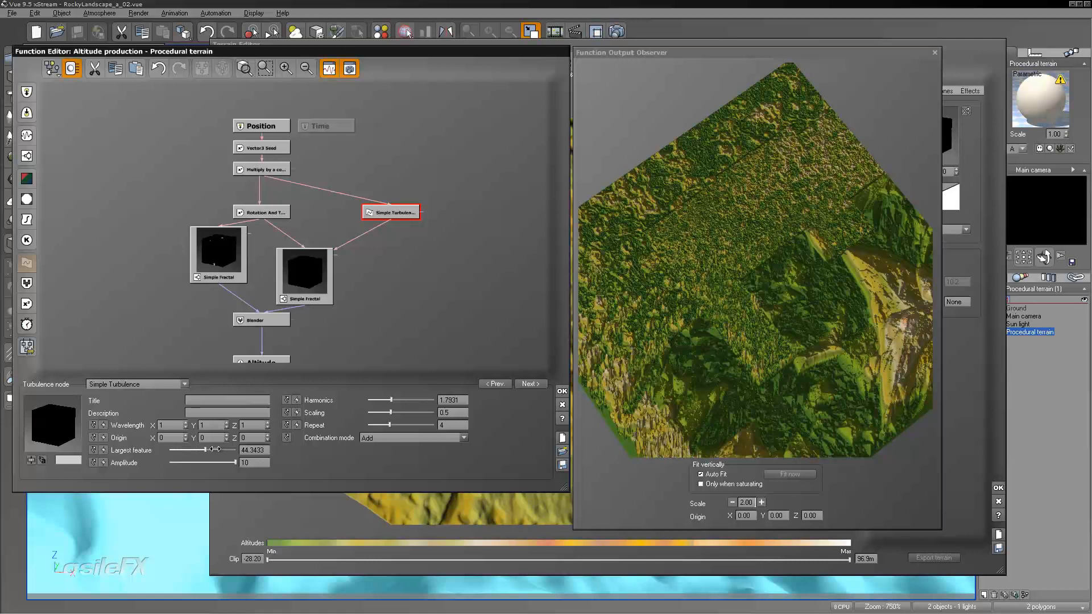
pyautogui.moveTo(214, 449); pyautogui.dragTo(217, 449)
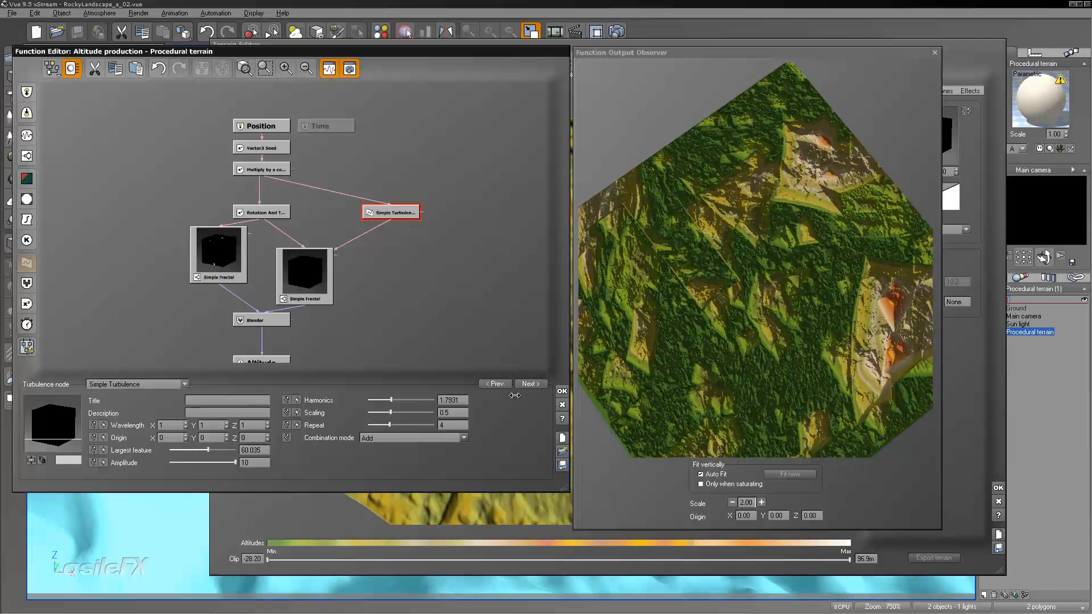
pyautogui.moveTo(767, 279); pyautogui.dragTo(684, 334)
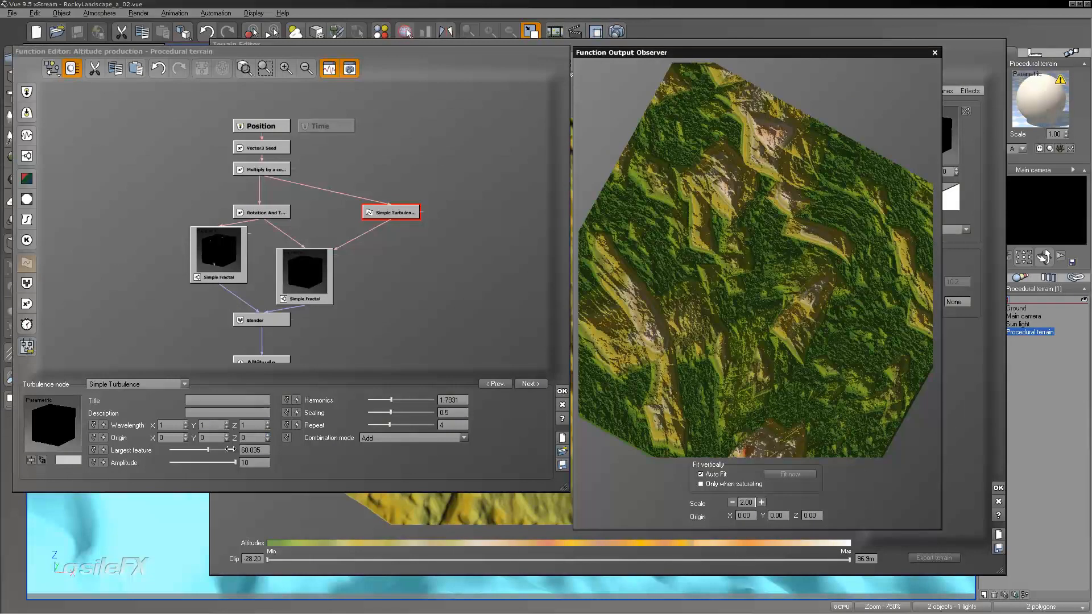
# - Try larger largest-feature values and a lower amplitude on the Simple Turbulence, settling on about 44.34 with amplitude 10
pyautogui.moveTo(230, 450); pyautogui.dragTo(234, 449)
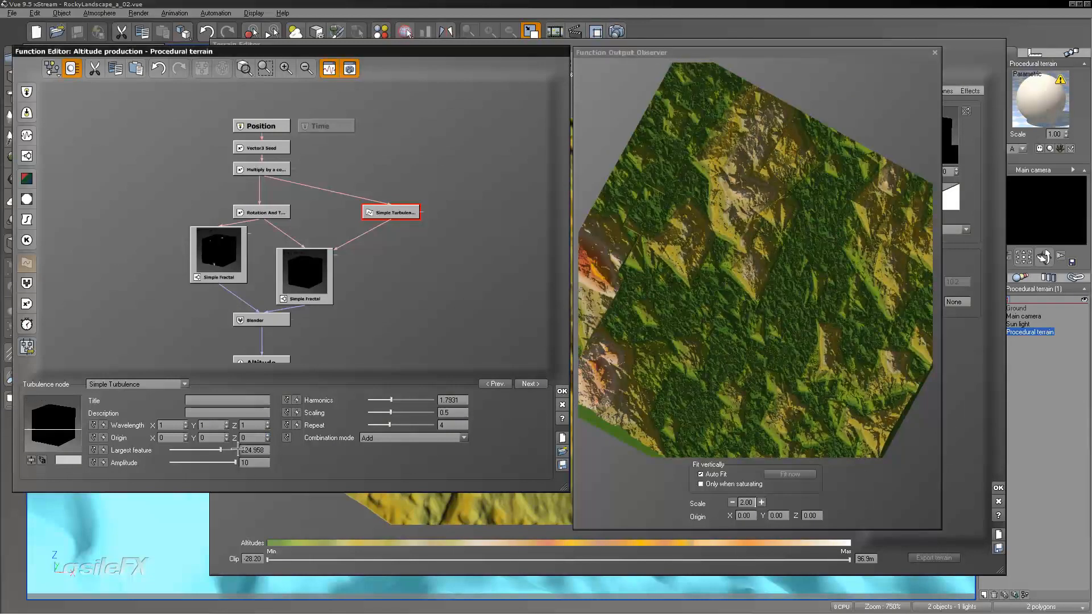
pyautogui.moveTo(231, 450)
pyautogui.mouseDown()
pyautogui.moveTo(211, 450)
pyautogui.moveTo(212, 462)
pyautogui.moveTo(216, 450)
pyautogui.mouseUp()
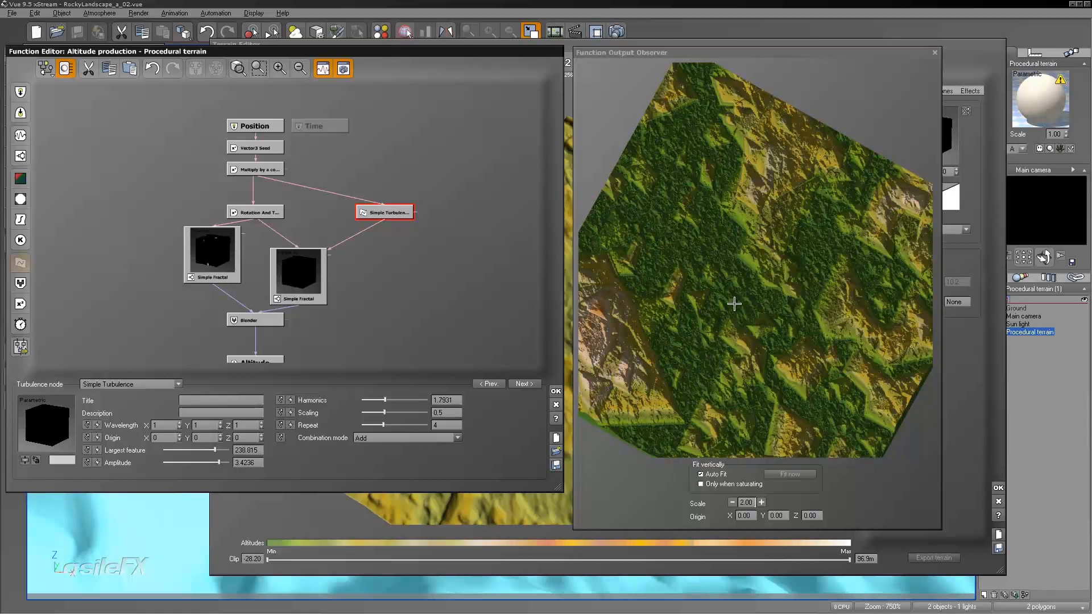
pyautogui.moveTo(731, 302); pyautogui.dragTo(682, 316)
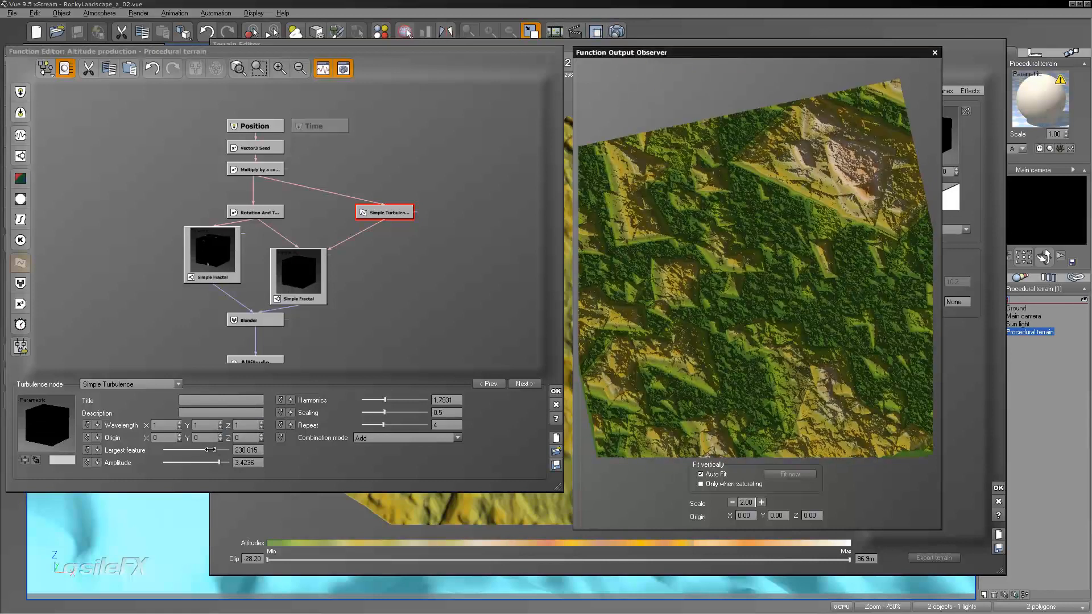
pyautogui.moveTo(210, 450)
pyautogui.mouseDown()
pyautogui.moveTo(226, 449)
pyautogui.moveTo(202, 450)
pyautogui.mouseUp()
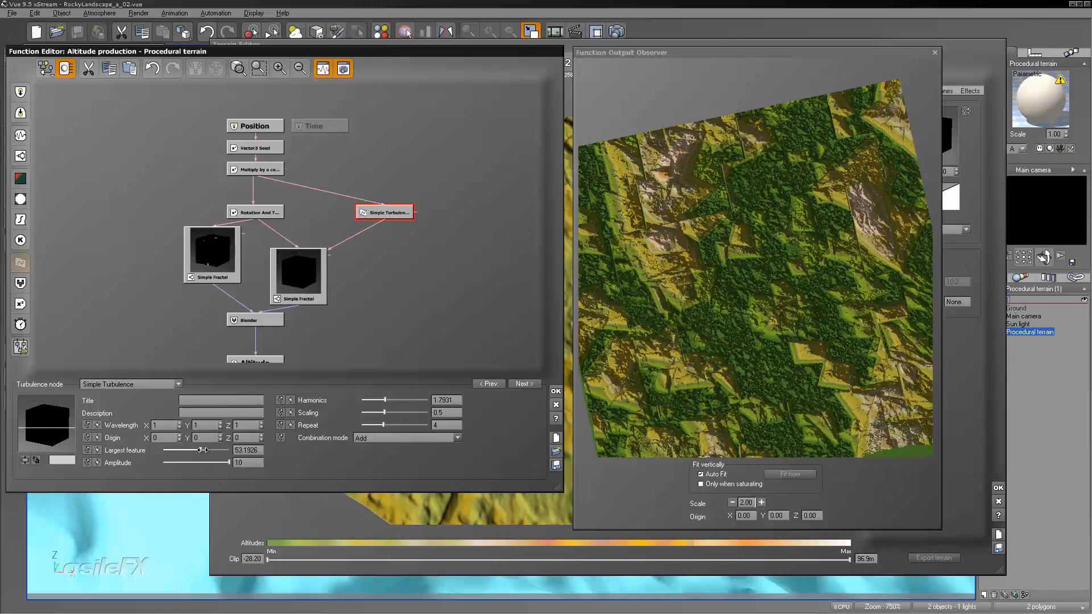
pyautogui.moveTo(794, 316); pyautogui.dragTo(813, 192)
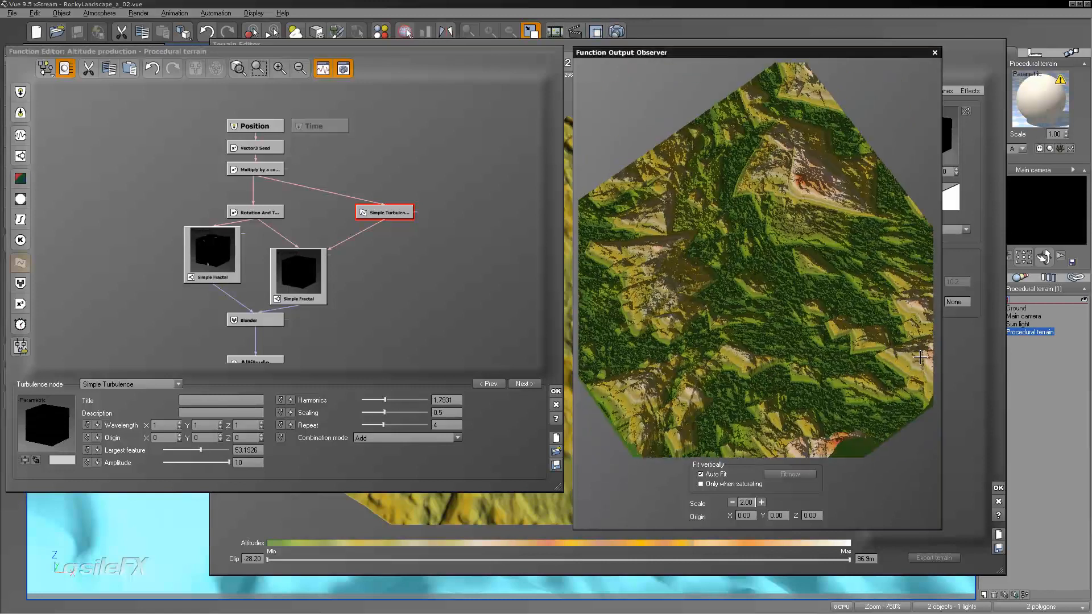
pyautogui.moveTo(212, 448); pyautogui.dragTo(211, 448)
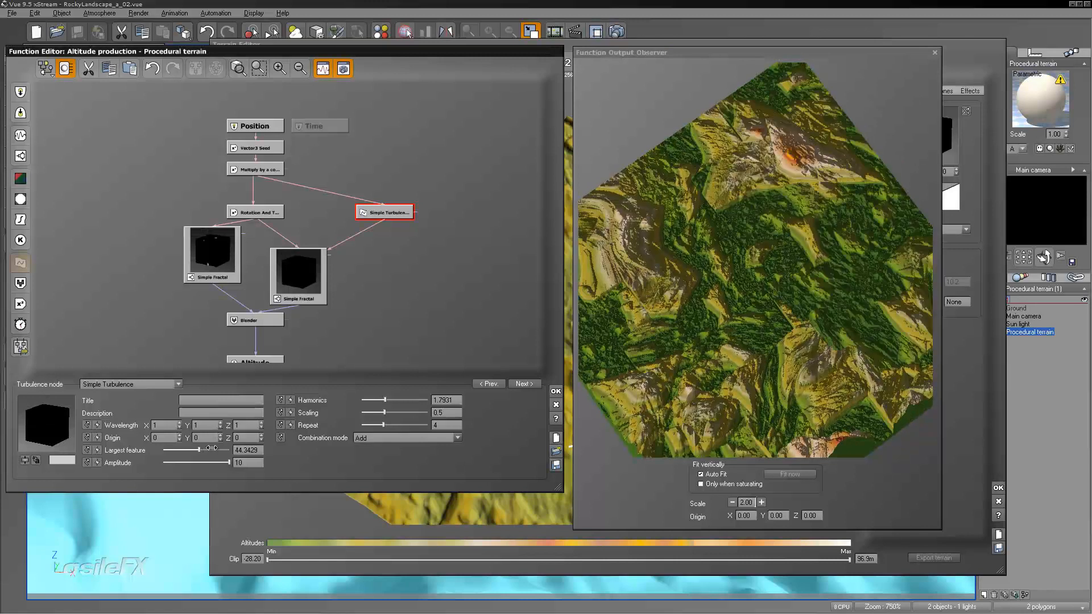
pyautogui.moveTo(700, 331); pyautogui.dragTo(721, 340)
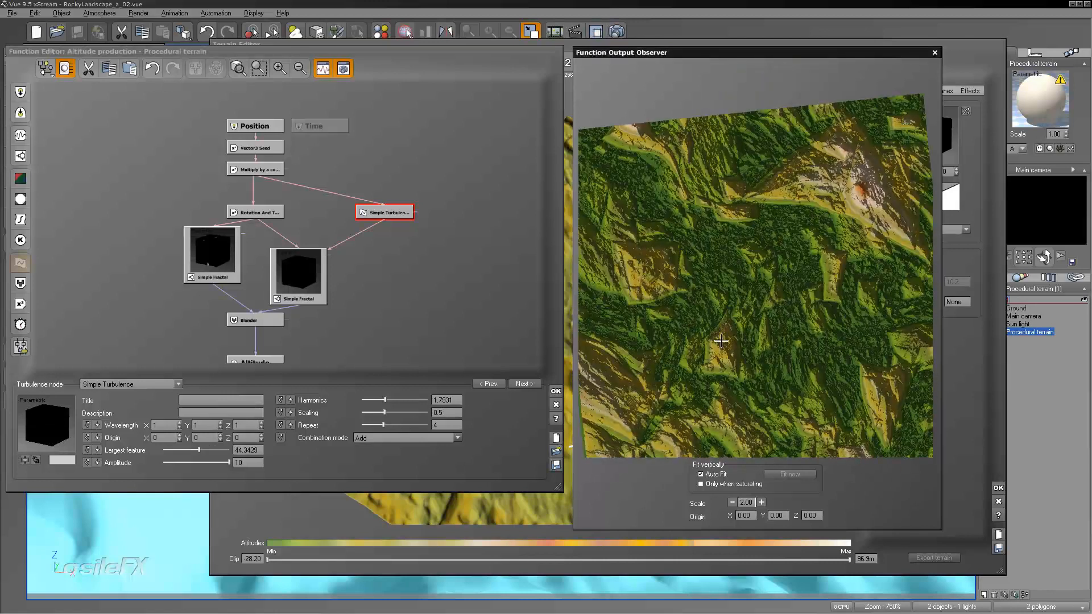
# - Move the Simple Turbulence node higher in the graph and add a Numeric Turbulence MetaNode below it
pyautogui.click(373, 212)
pyautogui.moveTo(398, 211); pyautogui.dragTo(394, 157)
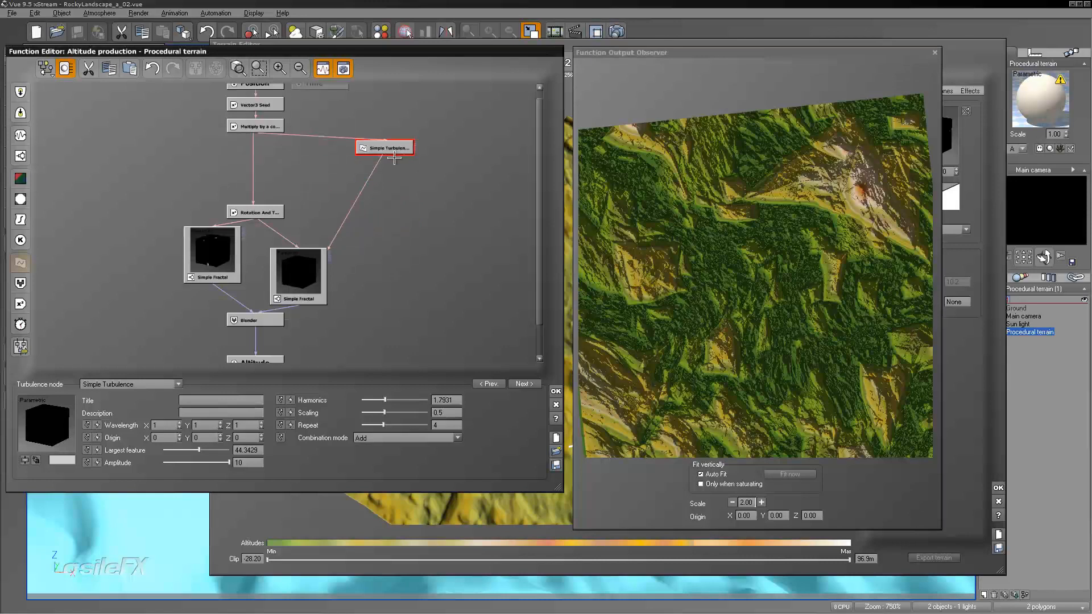
pyautogui.rightClick(426, 189)
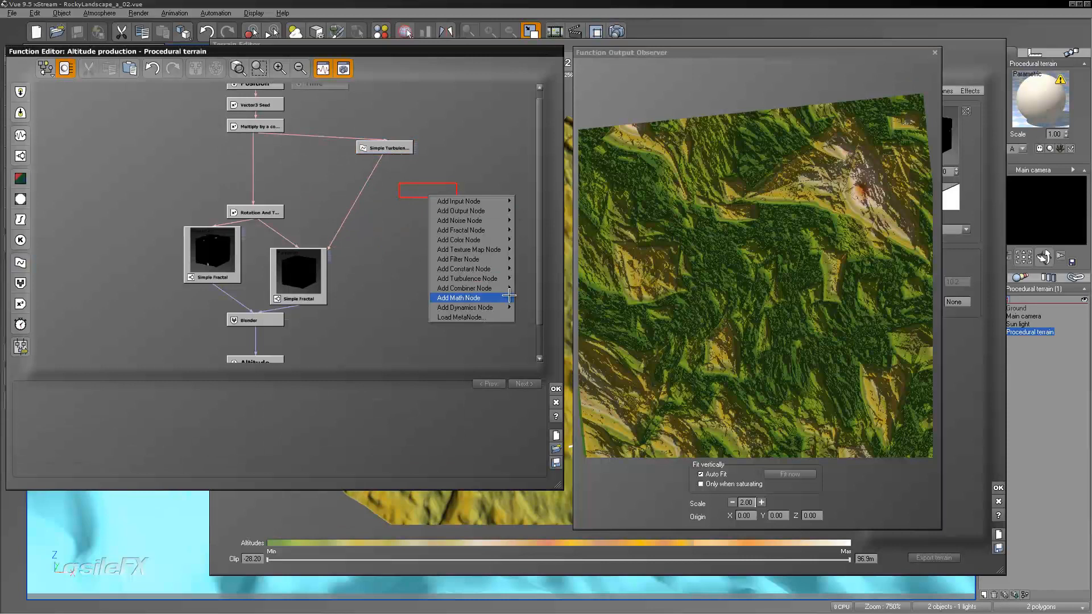
pyautogui.moveTo(509, 296)
pyautogui.moveTo(576, 336)
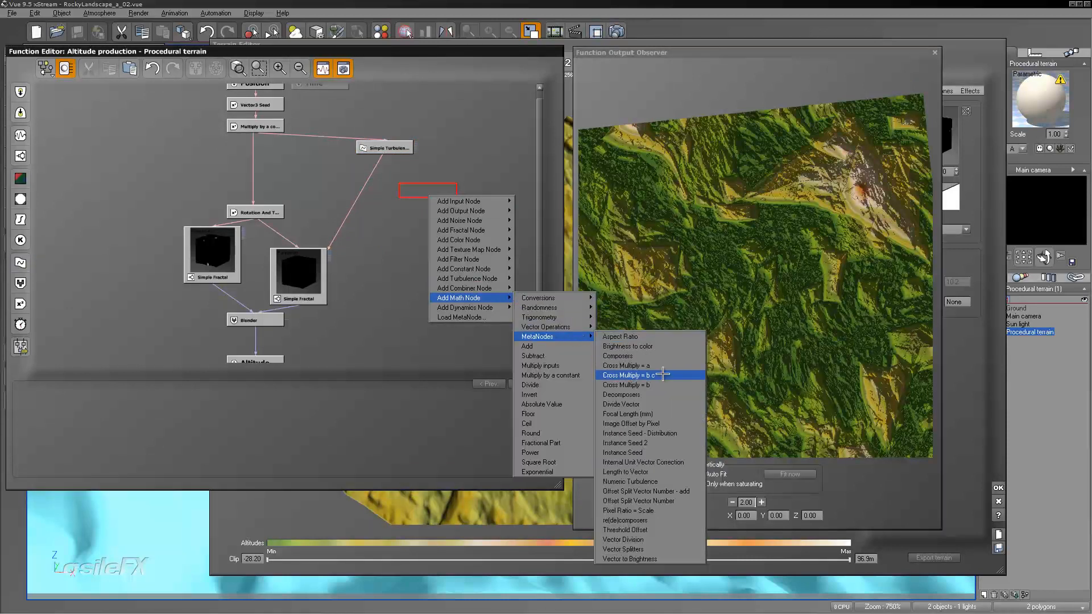
pyautogui.click(679, 481)
pyautogui.moveTo(429, 192); pyautogui.dragTo(407, 222)
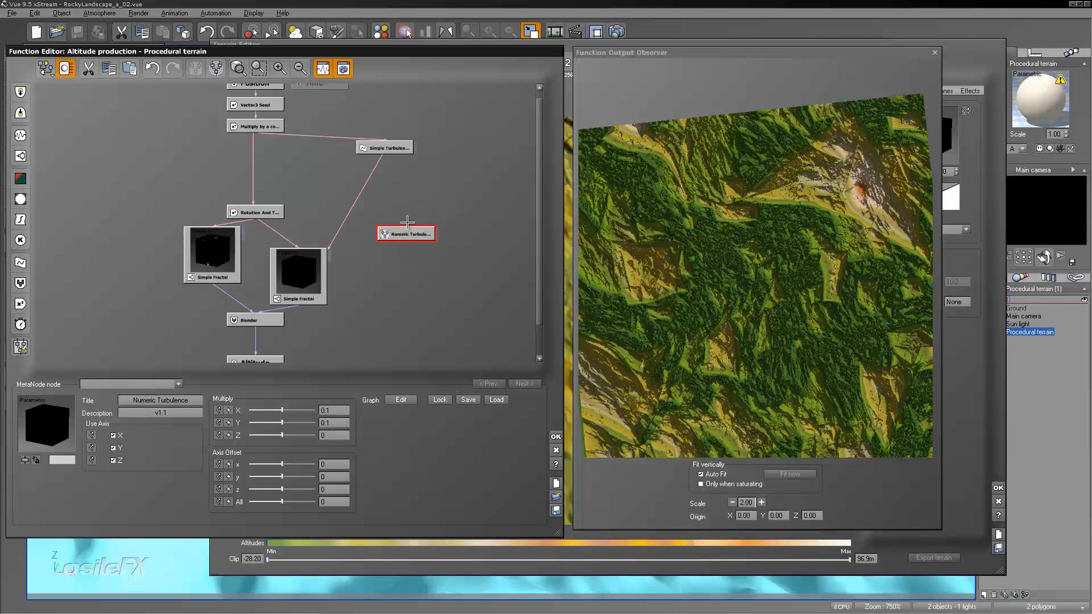
# - Delete the Numeric Turbulence node and add a Blender combiner node to the right of the right Simple Fractal
pyautogui.click(422, 199)
pyautogui.click(416, 231)
pyautogui.click(438, 199)
pyautogui.click(418, 231)
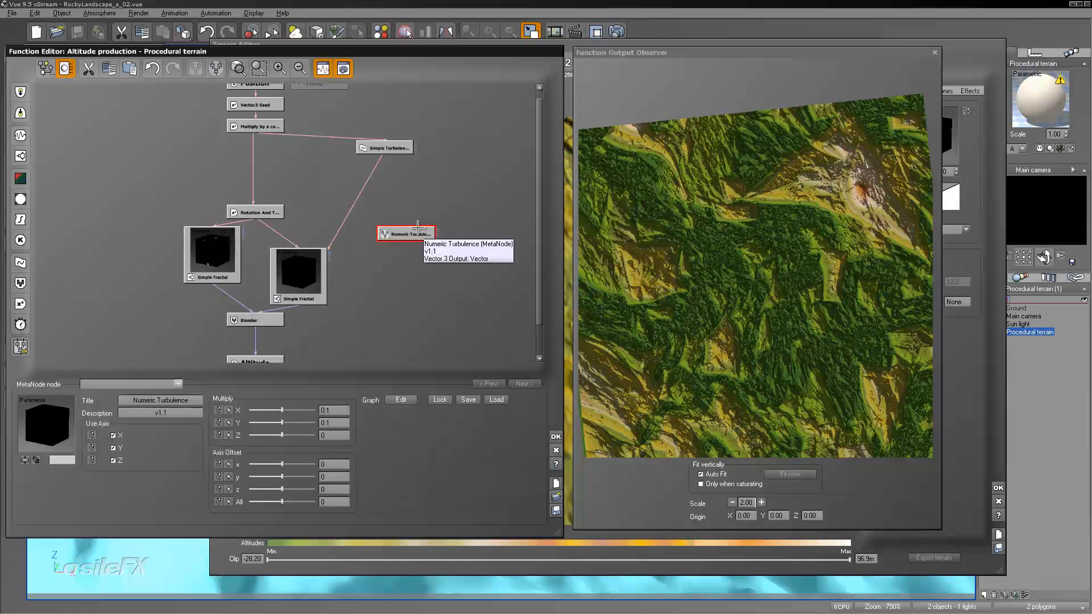
pyautogui.press('Delete')
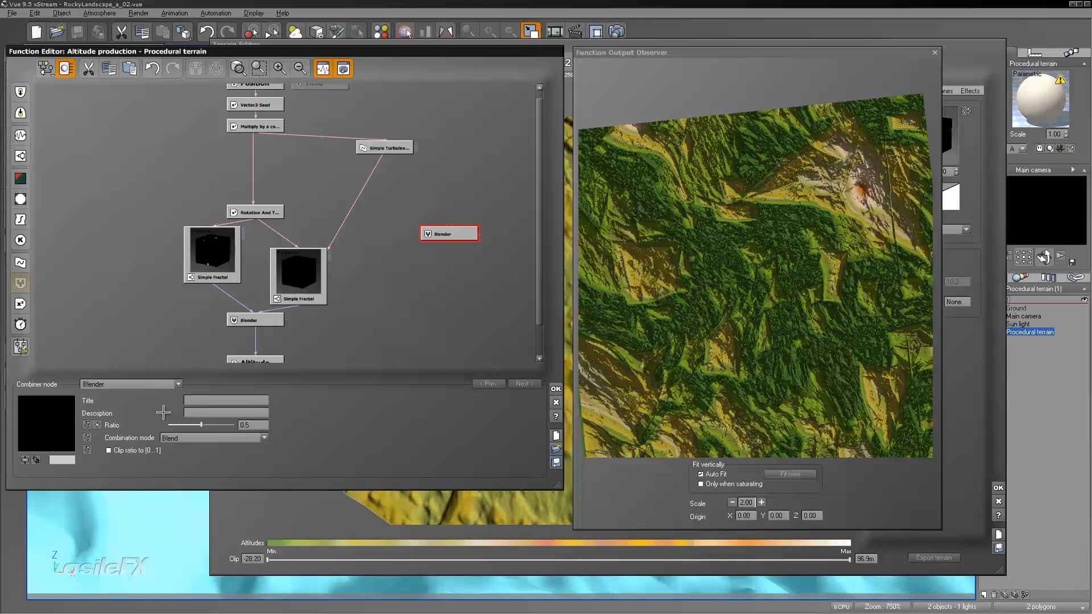
# - Delete the unused Blender node and add a Composer 3 vector operation node to the right of the two blended Simple Fractals
pyautogui.press('Delete')
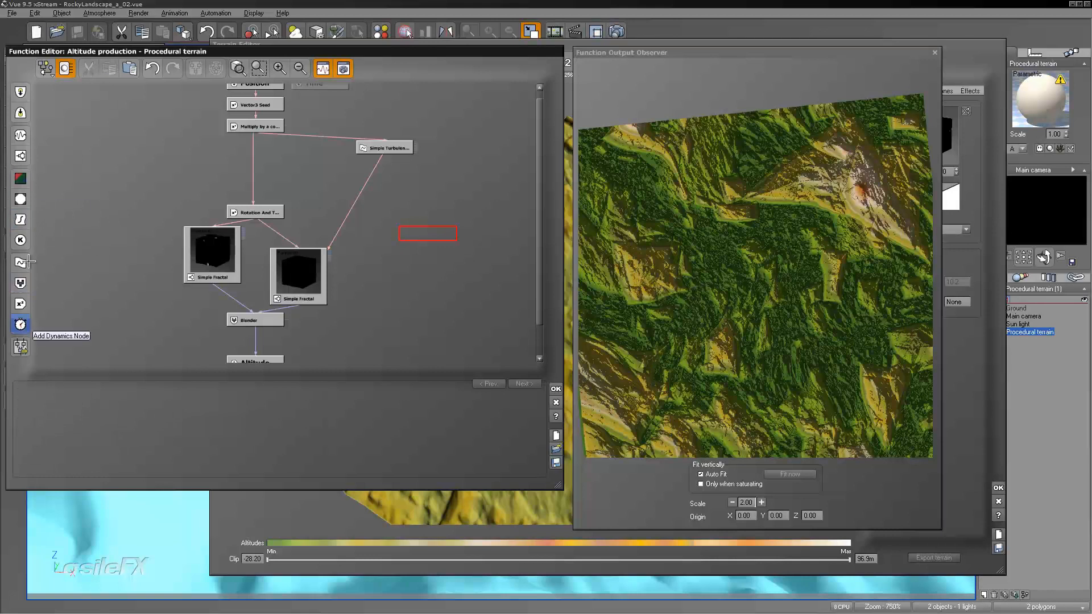
pyautogui.click(20, 304)
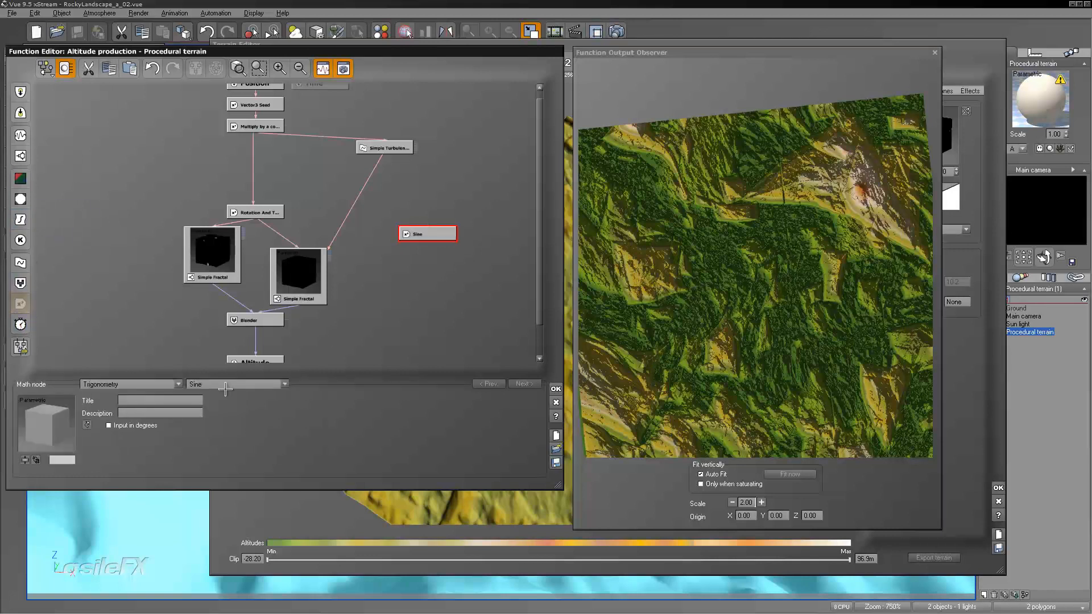
pyautogui.click(149, 385)
pyautogui.moveTo(148, 424)
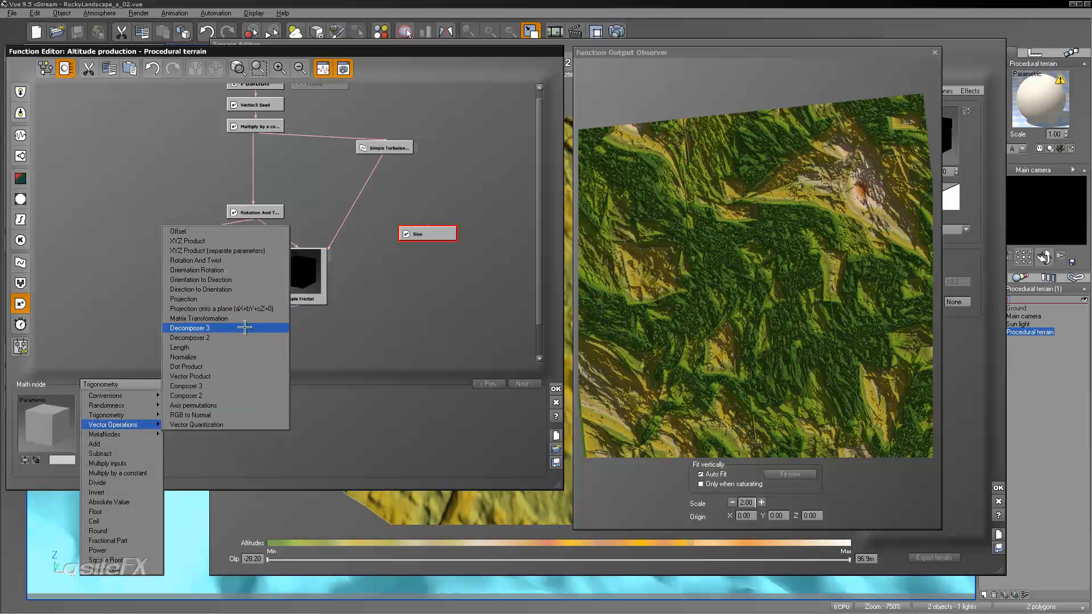
pyautogui.click(235, 386)
pyautogui.moveTo(422, 234); pyautogui.dragTo(422, 213)
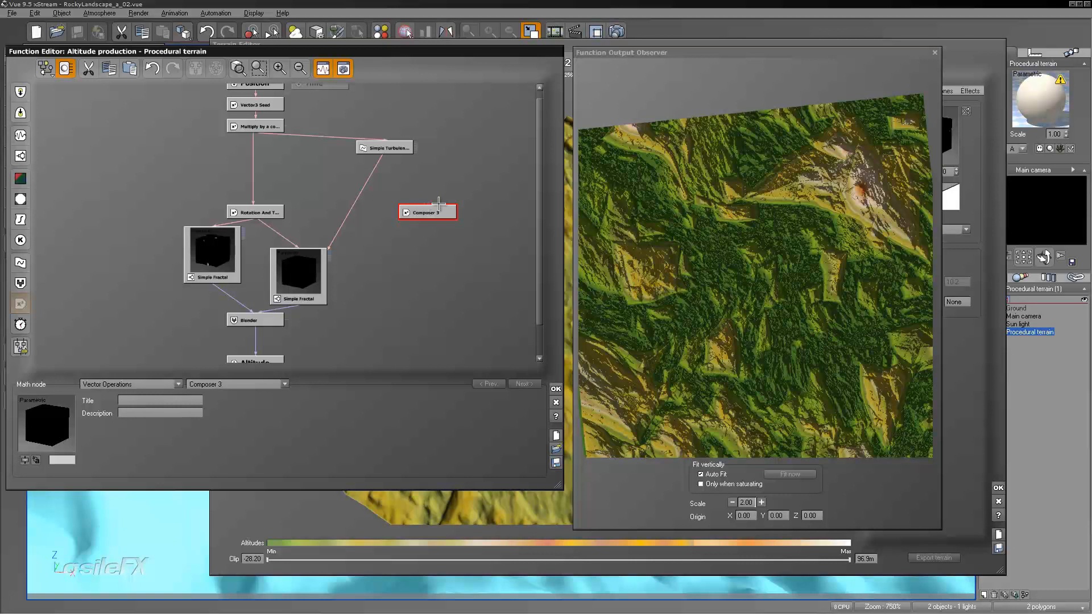
pyautogui.moveTo(439, 203); pyautogui.dragTo(442, 226)
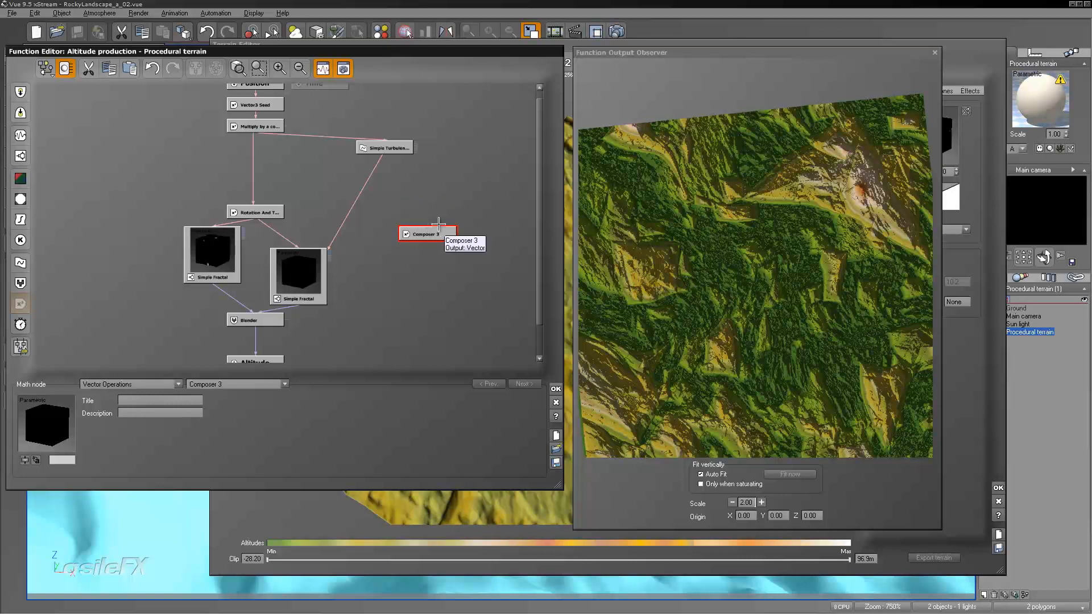
pyautogui.press('Delete')
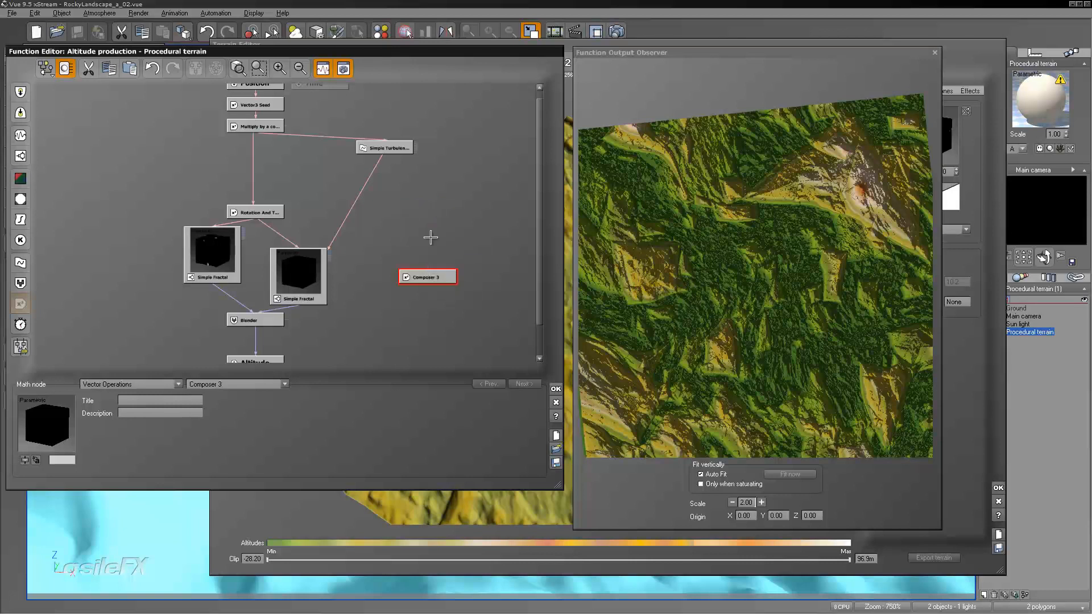
# - Add a Simple Fractal above Composer 3, feeding it from the Multiply by a constant node
pyautogui.click(21, 156)
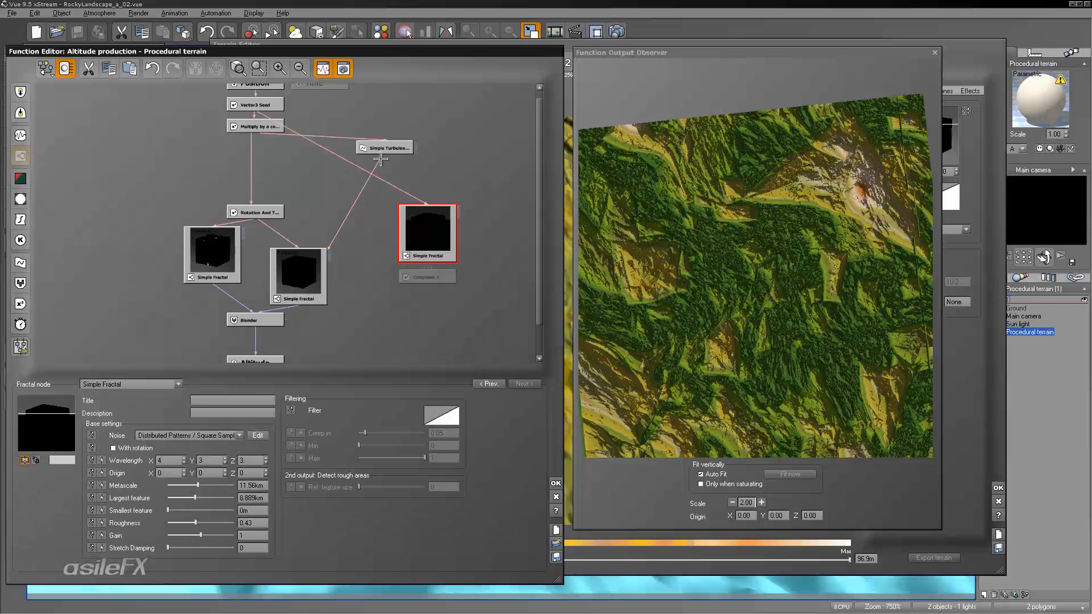
pyautogui.moveTo(279, 134); pyautogui.dragTo(264, 150)
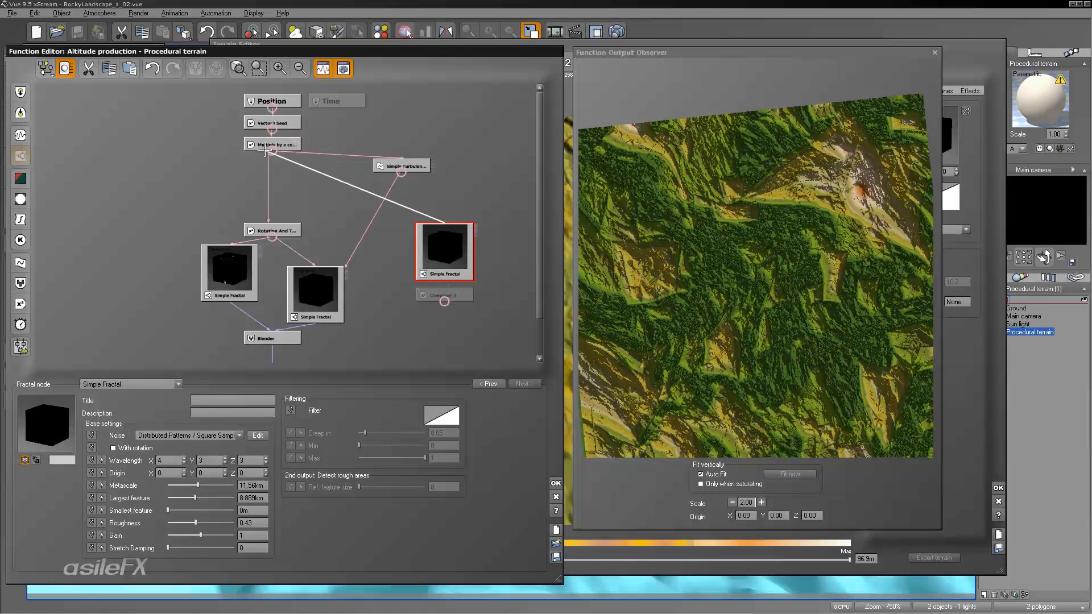
pyautogui.moveTo(434, 228); pyautogui.dragTo(433, 207)
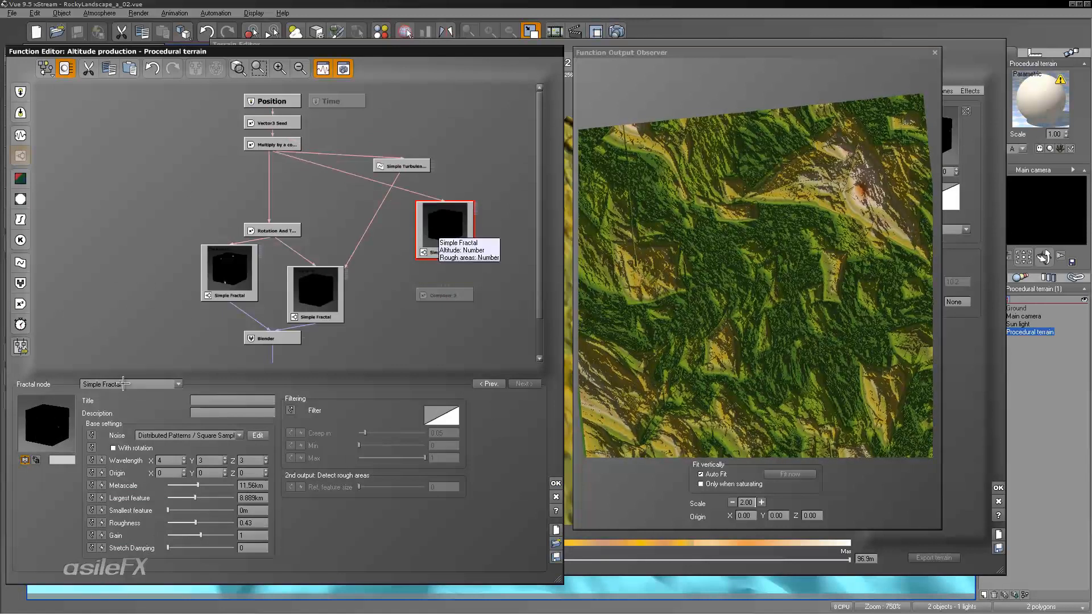
# - Reset the new fractal to default Perlin gradient settings by switching its type to Grainy Fractal and back to Simple Fractal
pyautogui.click(119, 384)
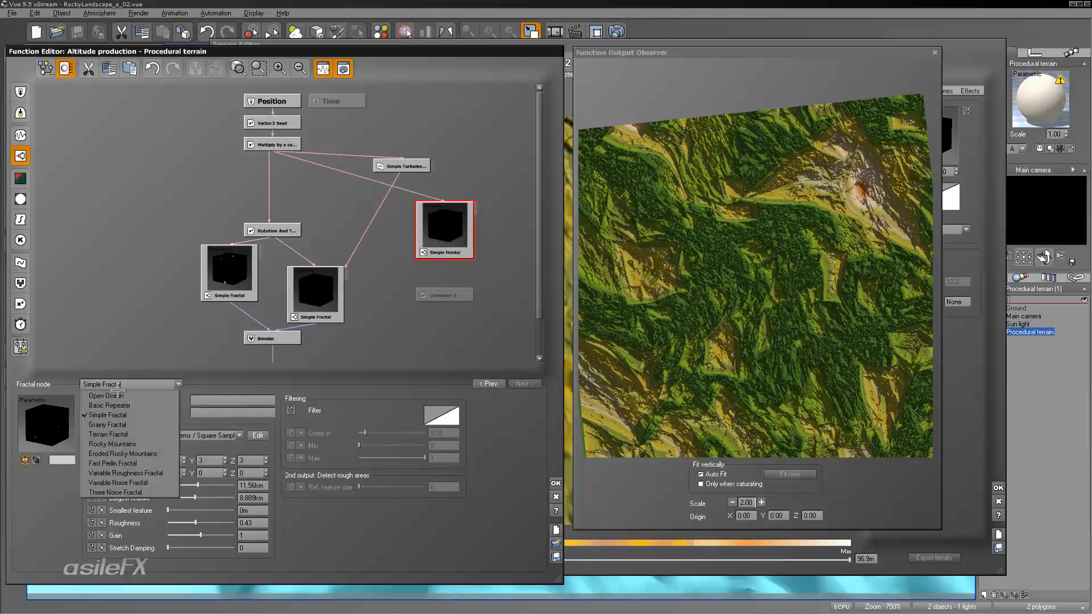
pyautogui.click(114, 424)
pyautogui.click(121, 384)
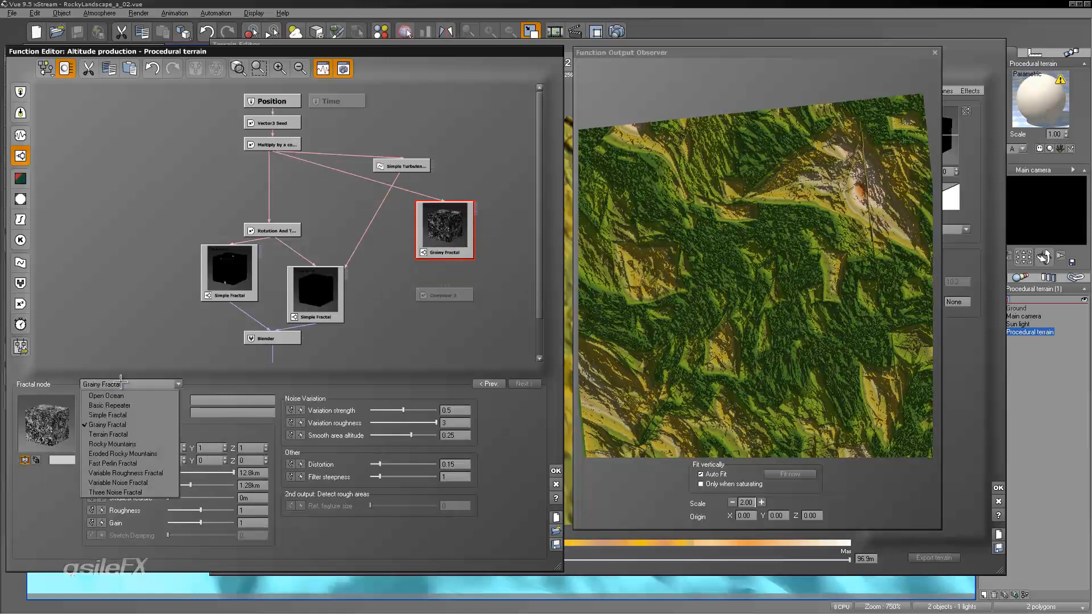
pyautogui.click(116, 416)
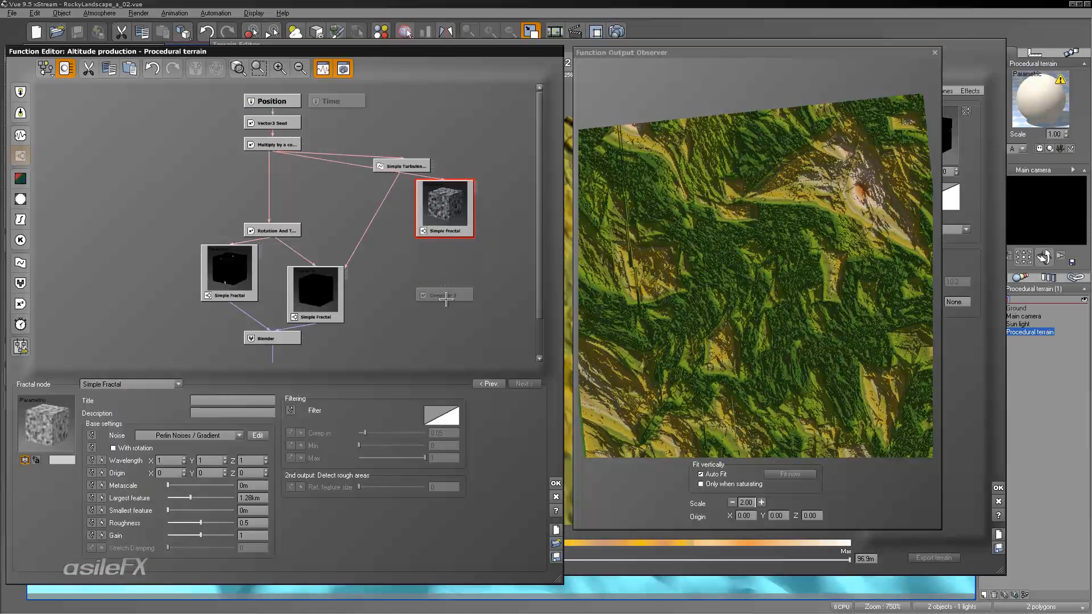
# - Link the new Simple Fractal's Altitude output to the X, Y and Z inputs of Composer 3 and place Composer 3 directly beneath it
pyautogui.click(442, 294)
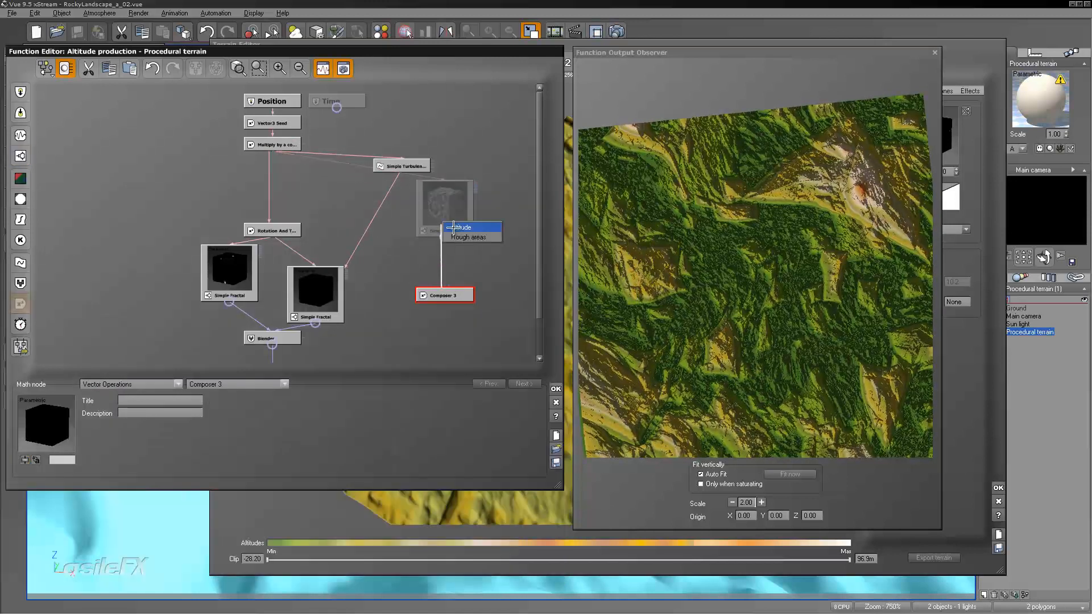
pyautogui.click(455, 227)
pyautogui.moveTo(445, 278); pyautogui.dragTo(450, 223)
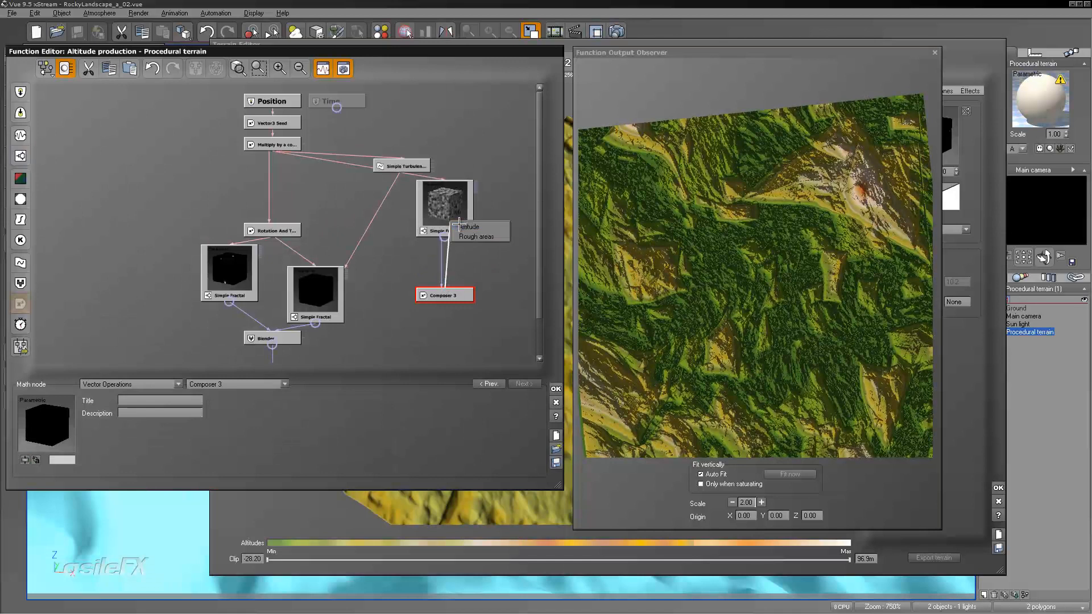
pyautogui.click(459, 226)
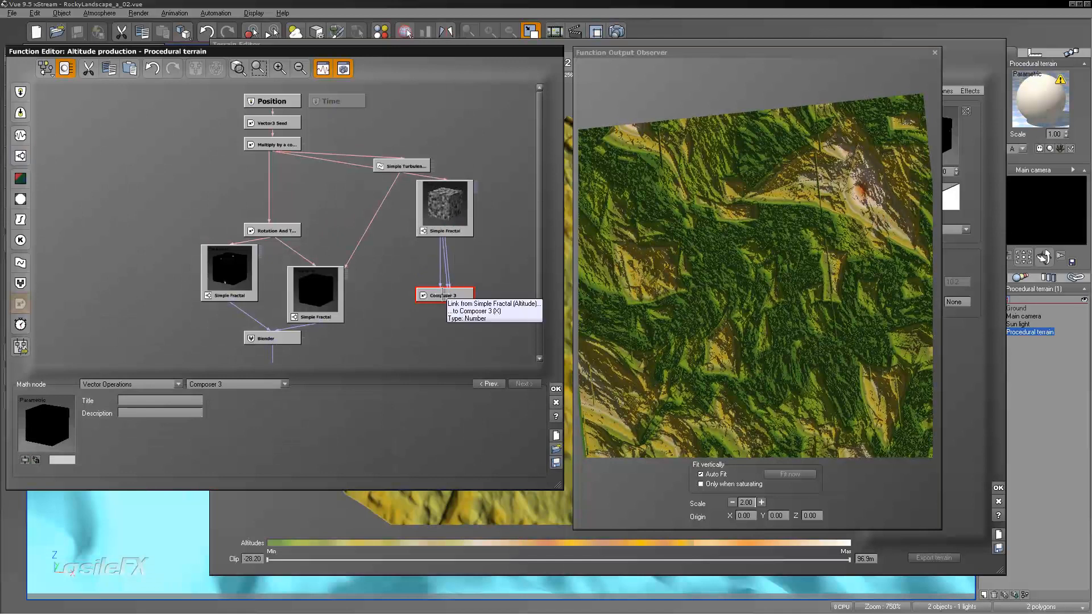
pyautogui.moveTo(443, 295); pyautogui.dragTo(444, 252)
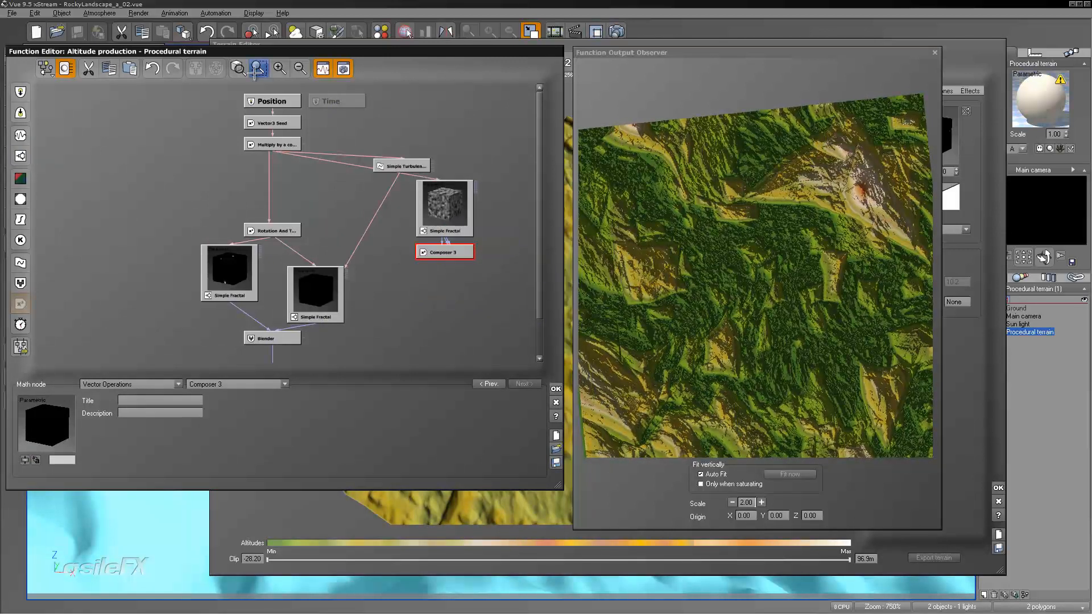
# - Reroute the origin input of the right blended Simple Fractal from the Simple Turbulence to Composer 3
pyautogui.click(278, 69)
pyautogui.moveTo(367, 176); pyautogui.dragTo(175, 157, button='middle')
pyautogui.moveTo(377, 254); pyautogui.dragTo(339, 224)
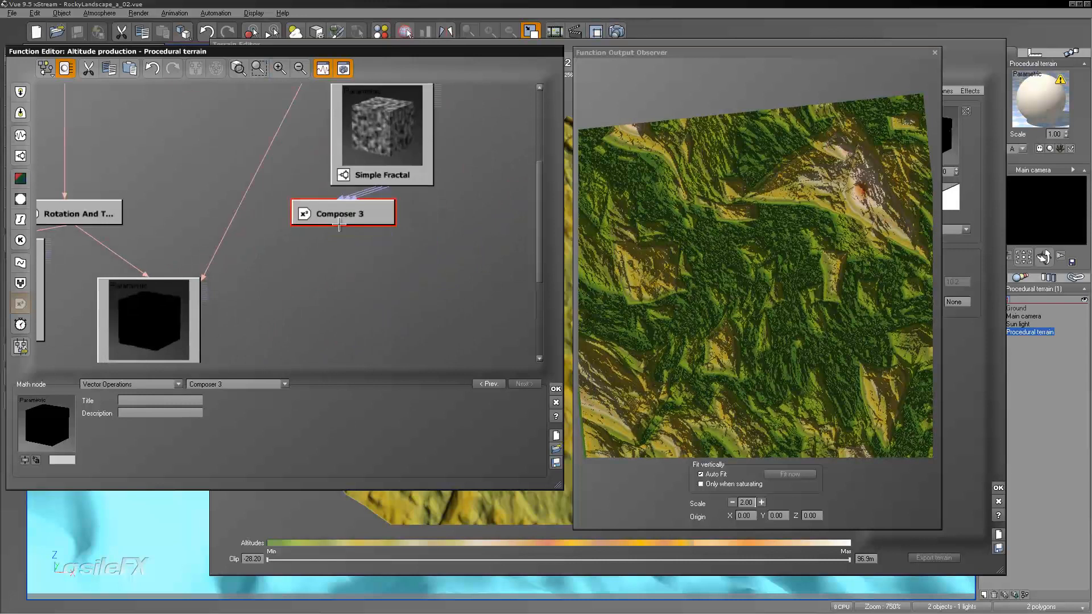
pyautogui.hotkey('ctrl', 'z')
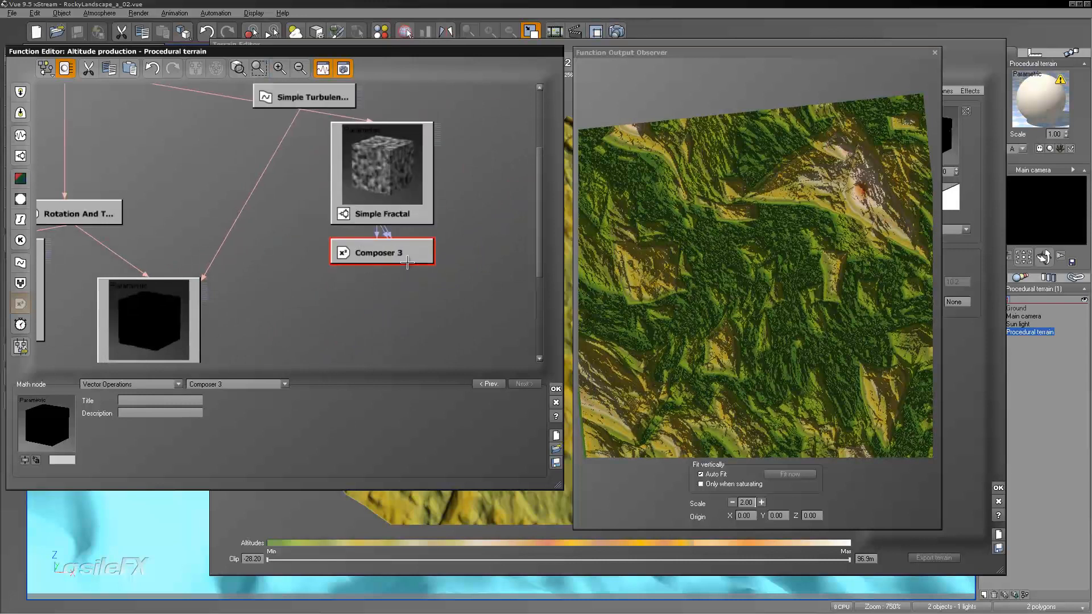
pyautogui.click(379, 200)
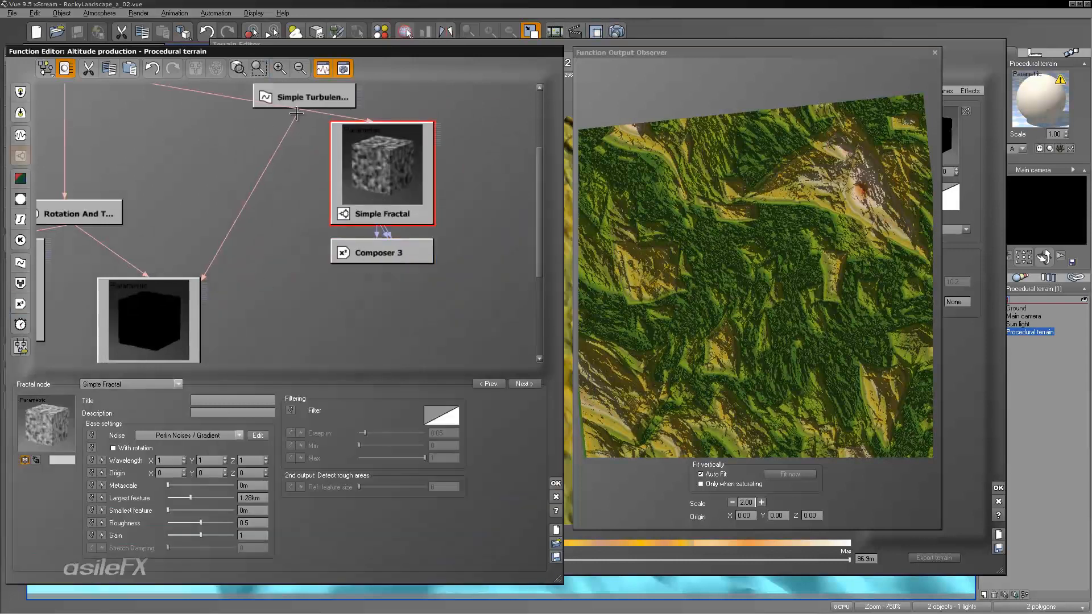
pyautogui.moveTo(297, 114); pyautogui.dragTo(319, 202)
pyautogui.moveTo(402, 244); pyautogui.dragTo(401, 253)
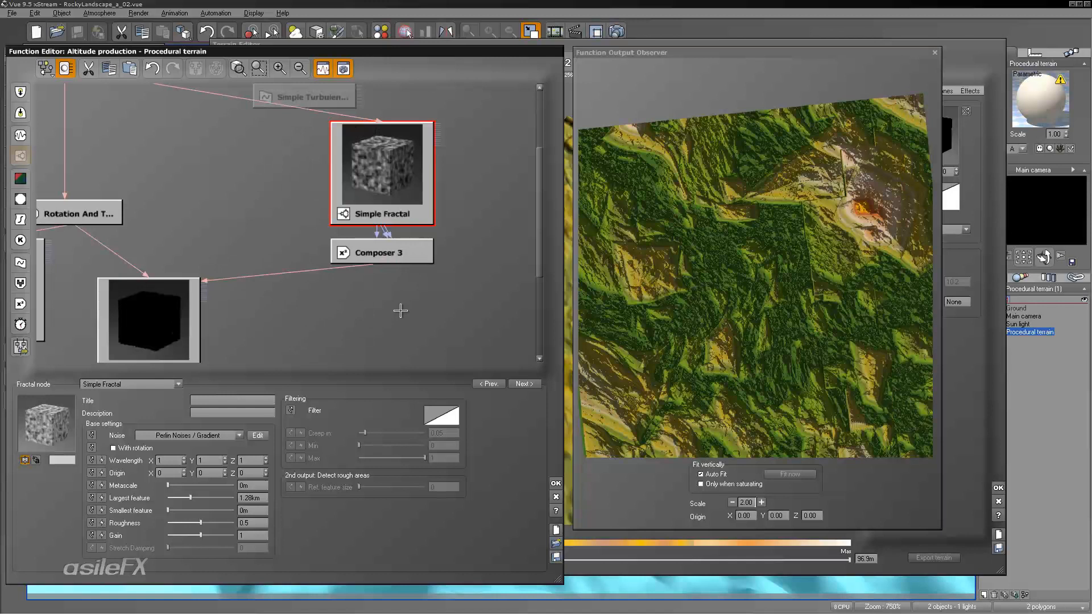
# - Set the largest feature of the Simple Fractal above Composer 3 to about 2.911 km and enable With rotation, checking the terrain preview
pyautogui.moveTo(851, 293)
pyautogui.mouseDown()
pyautogui.moveTo(766, 300)
pyautogui.moveTo(854, 302)
pyautogui.mouseUp()
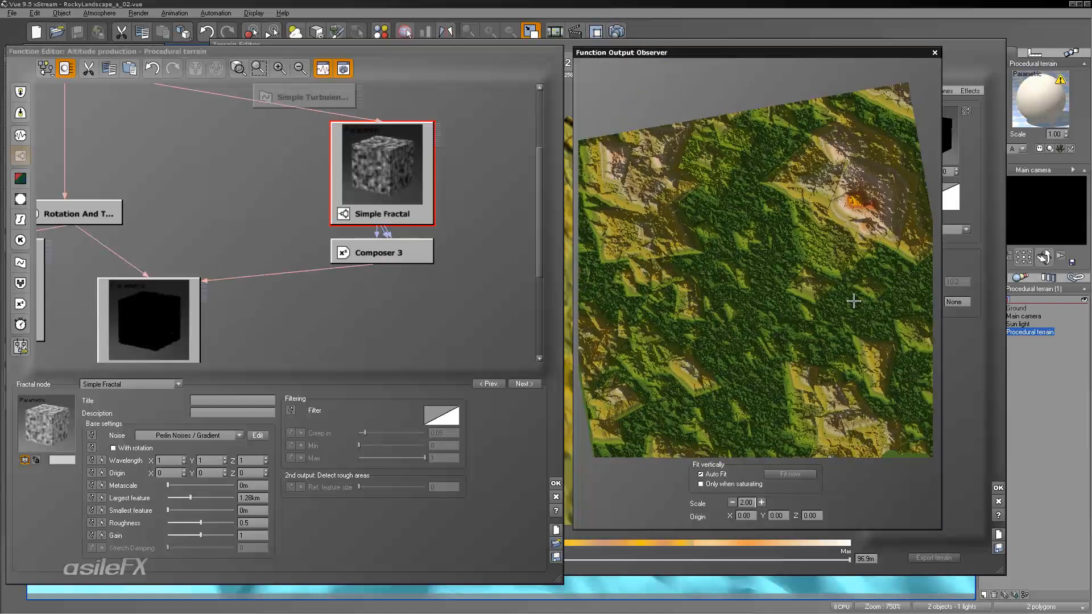
pyautogui.click(339, 389)
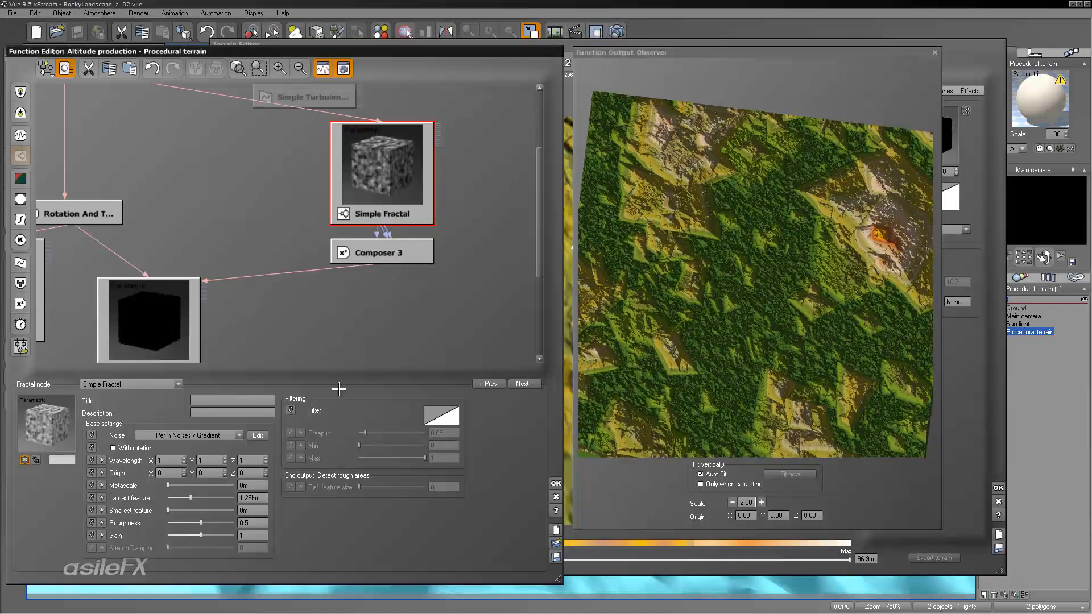
pyautogui.moveTo(196, 497); pyautogui.dragTo(198, 498)
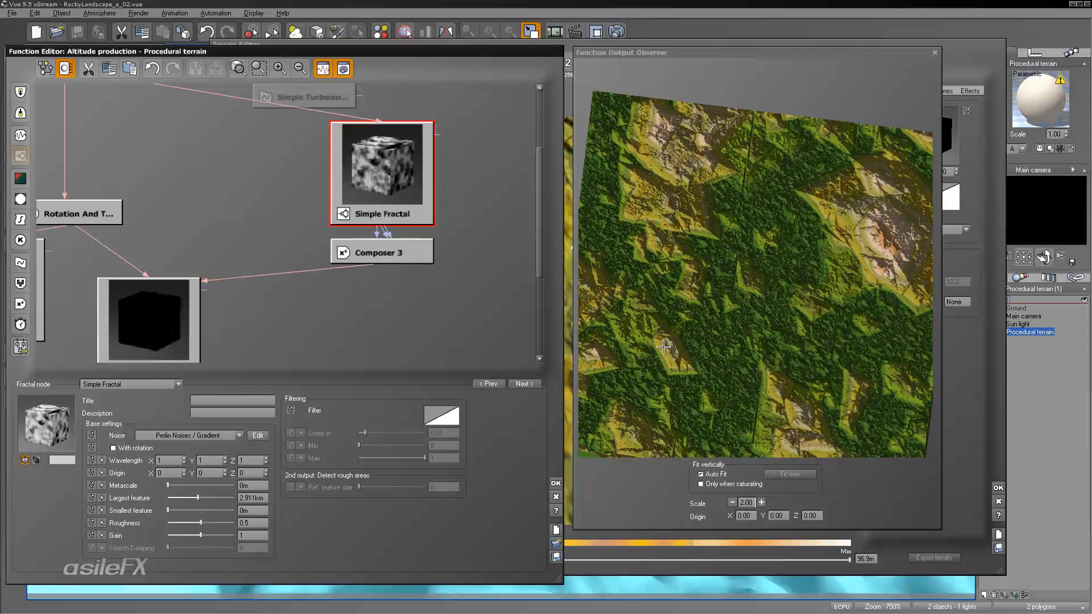
pyautogui.moveTo(738, 214); pyautogui.dragTo(732, 314)
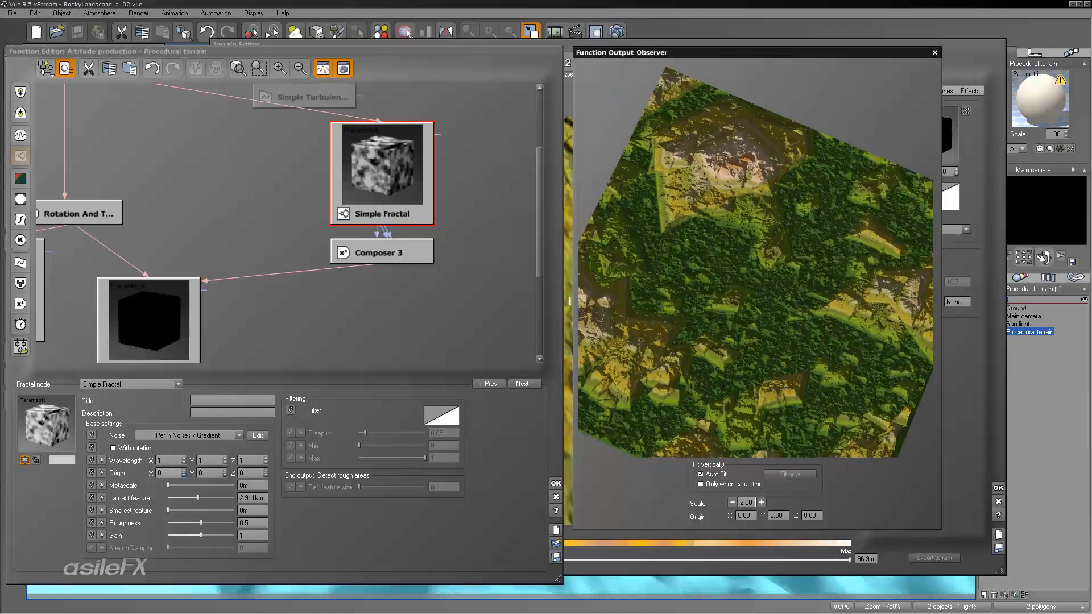
pyautogui.click(151, 448)
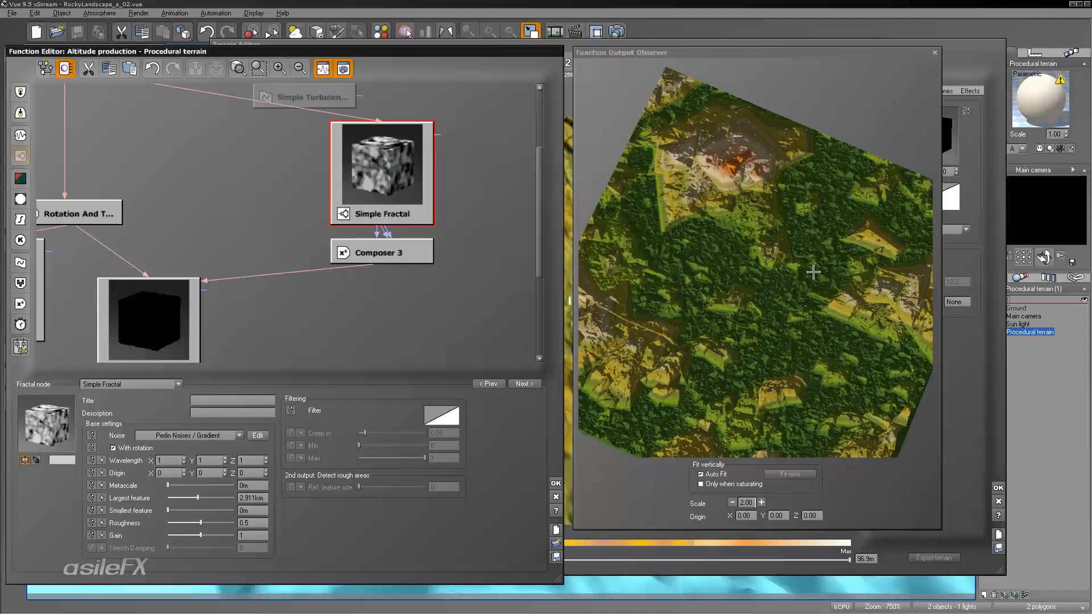
pyautogui.moveTo(813, 271); pyautogui.dragTo(750, 293)
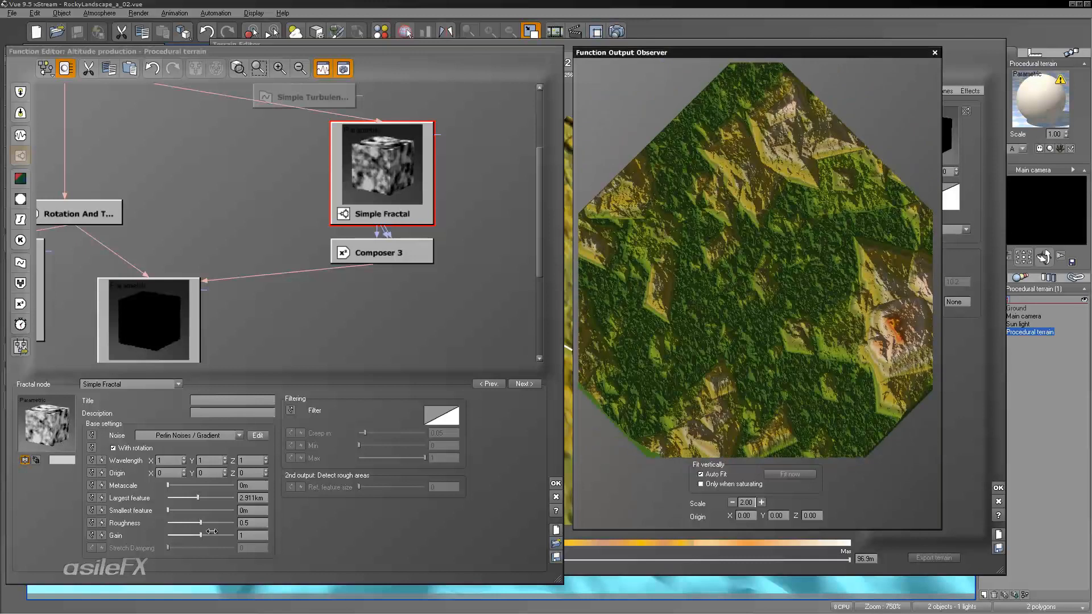
# - Try a gain of about 7.28 on the Simple Fractal above Composer 3, then settle on about 1.49
pyautogui.moveTo(212, 531); pyautogui.dragTo(231, 538)
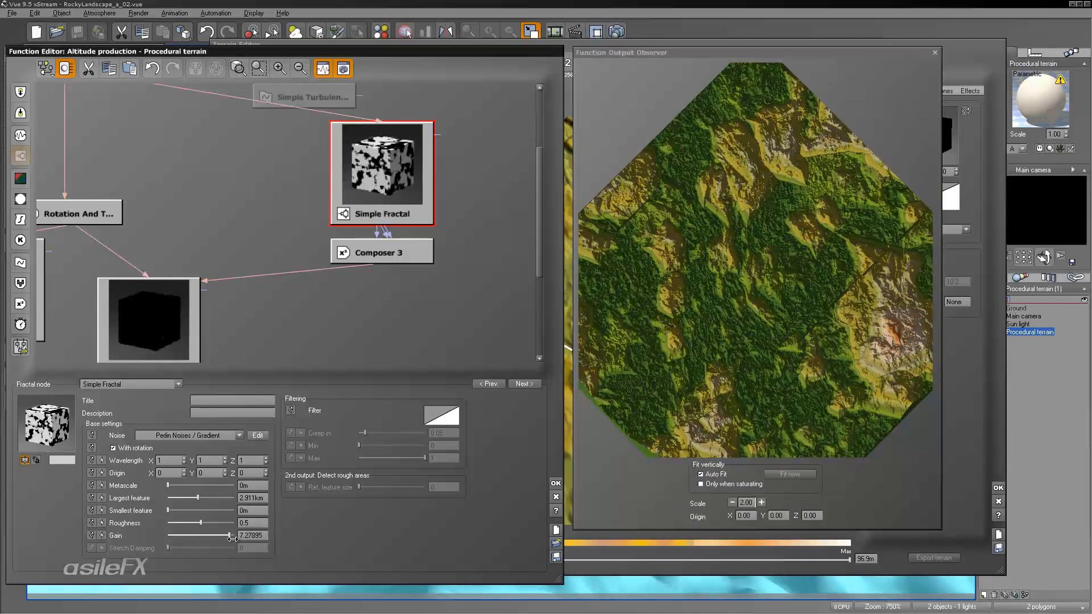
pyautogui.moveTo(699, 348); pyautogui.dragTo(724, 353)
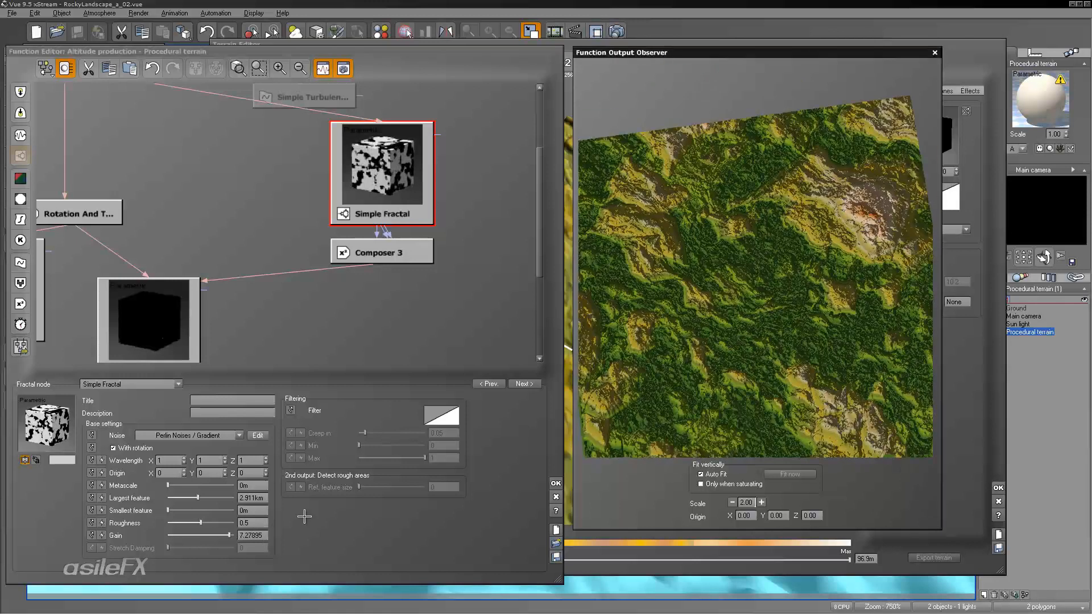
pyautogui.moveTo(217, 534)
pyautogui.mouseDown()
pyautogui.moveTo(176, 535)
pyautogui.moveTo(214, 536)
pyautogui.mouseUp()
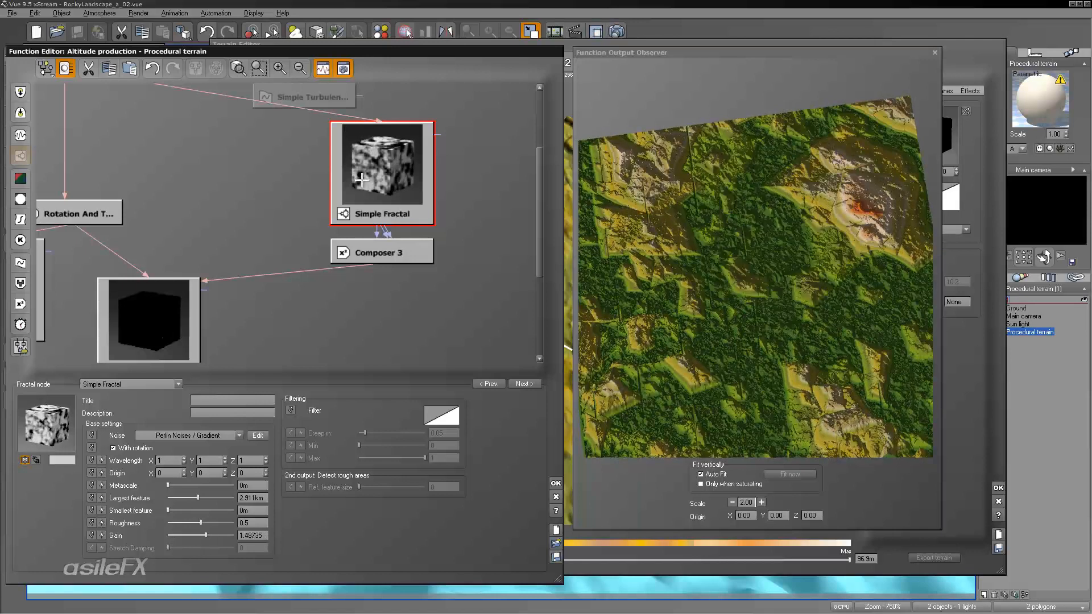
# - Insert a Multiply (aX) filter on the first link between the custom Simple Fractal and Composer 3, spacing the nodes apart
pyautogui.moveTo(406, 211); pyautogui.dragTo(445, 133)
pyautogui.click(398, 181)
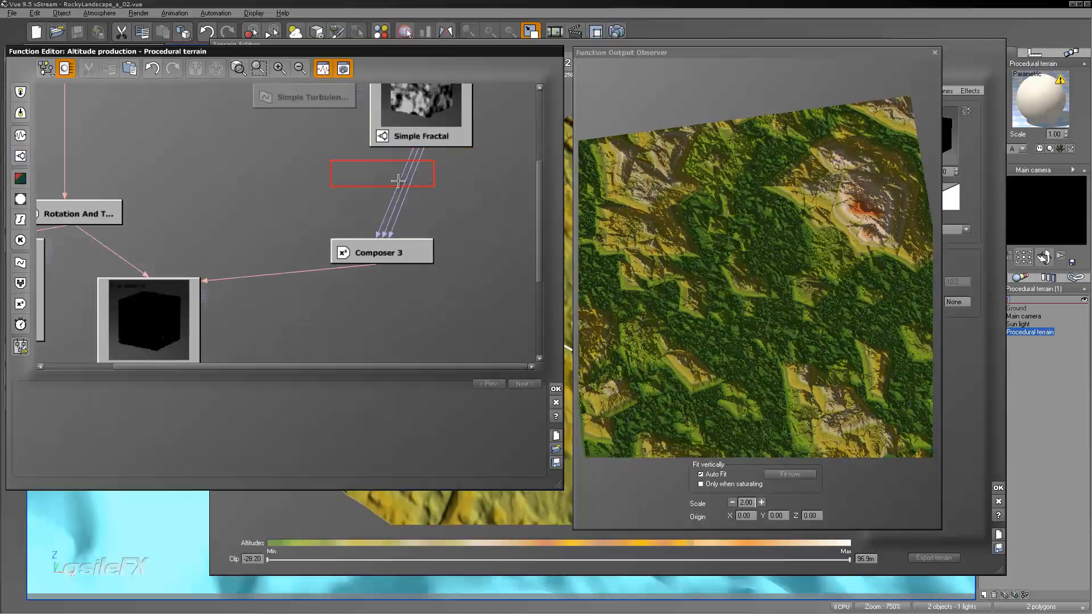
pyautogui.click(401, 178)
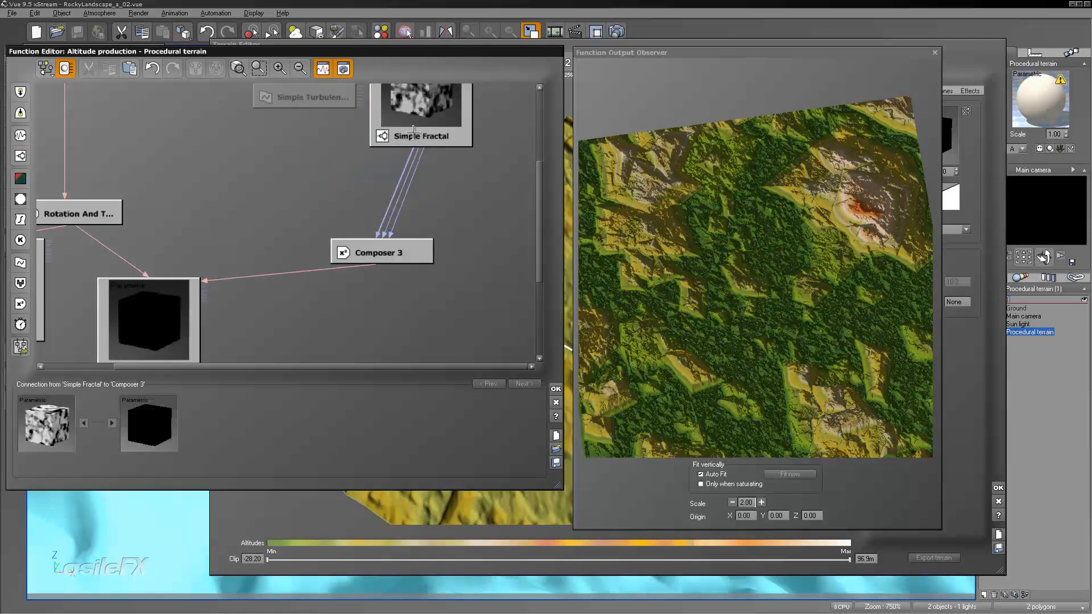
pyautogui.click(20, 219)
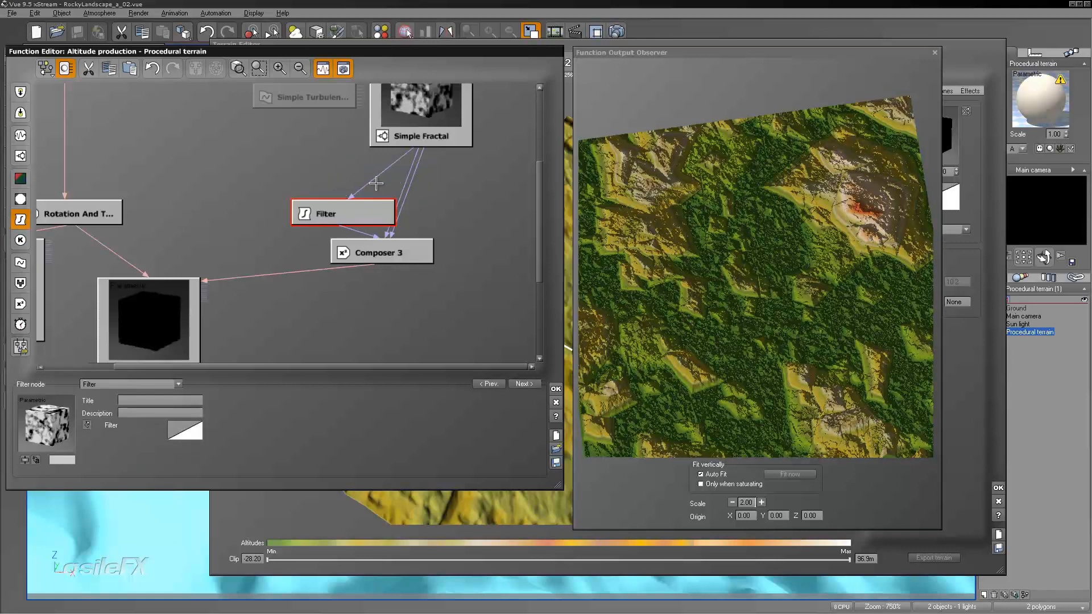
pyautogui.click(105, 384)
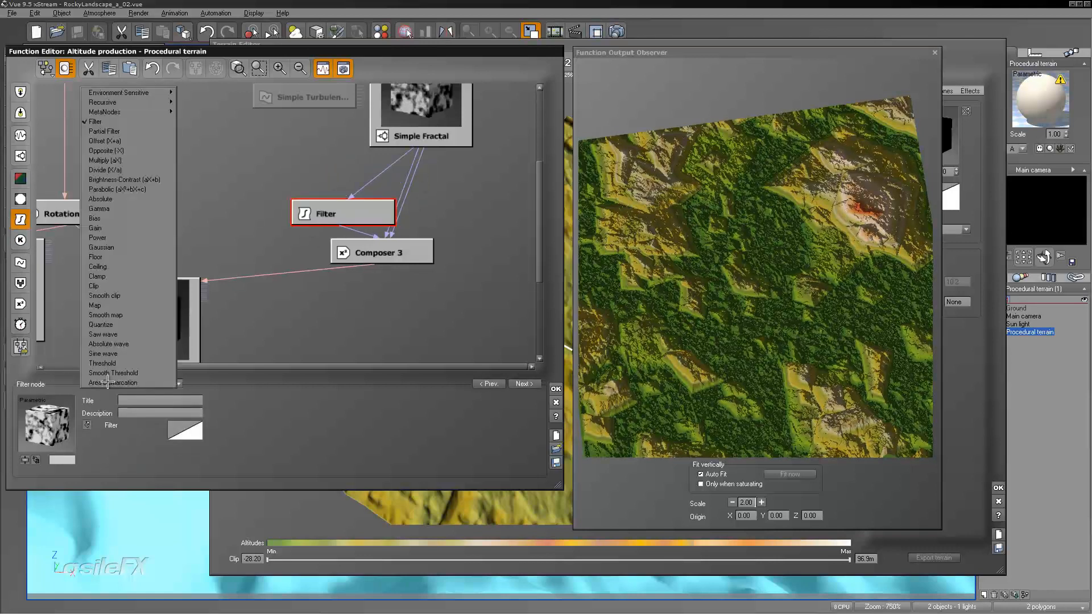
pyautogui.click(128, 161)
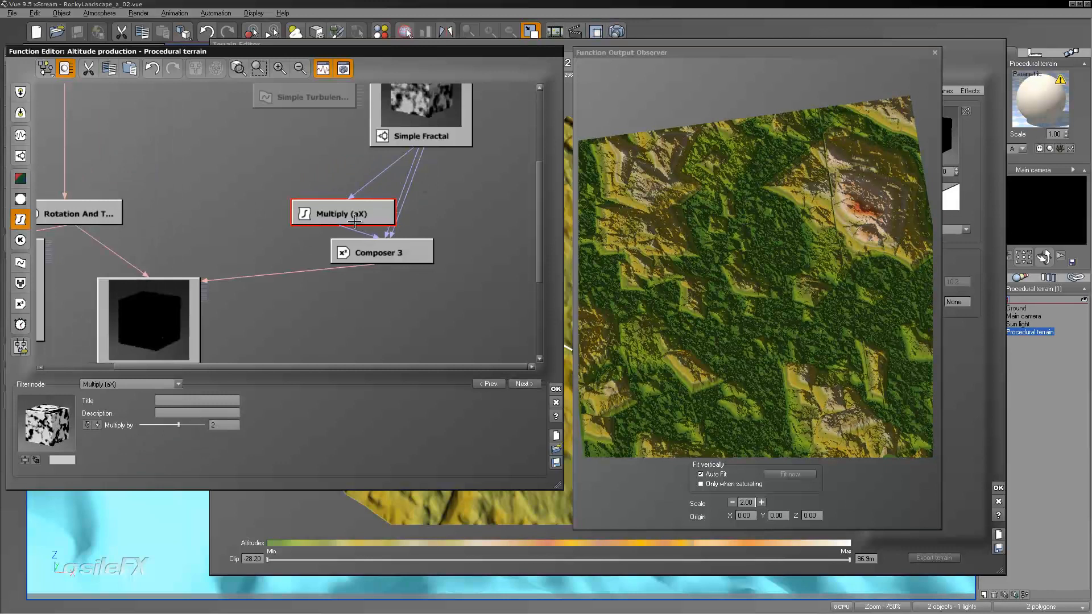
pyautogui.moveTo(353, 215); pyautogui.dragTo(353, 176)
# - Try Multiply values of 3, 4 and about 8.31 and inspect the effect on the terrain preview from different angles
pyautogui.click(222, 424)
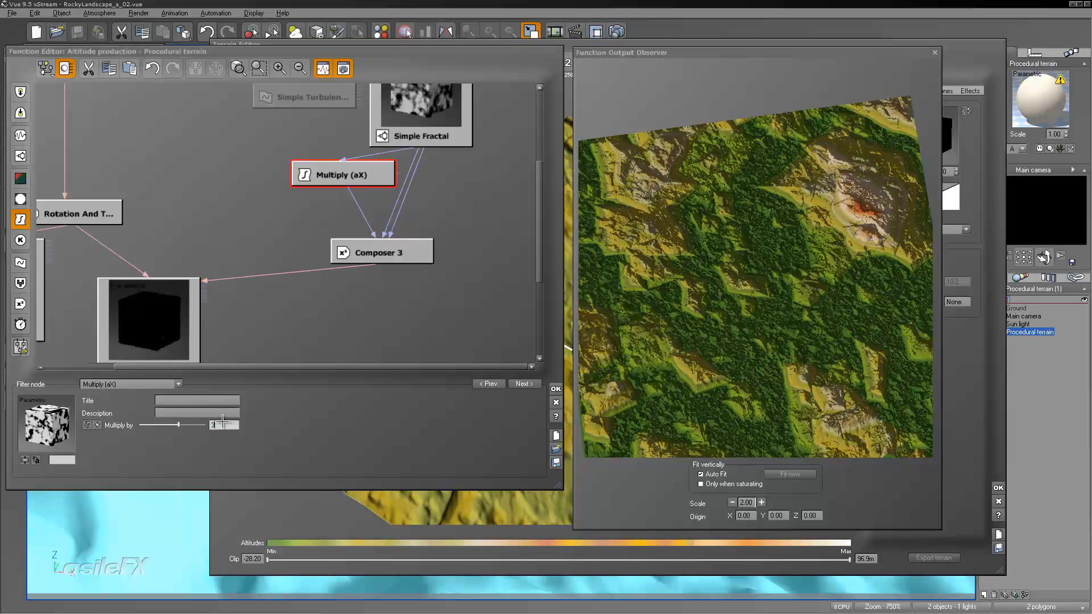
pyautogui.press('Return')
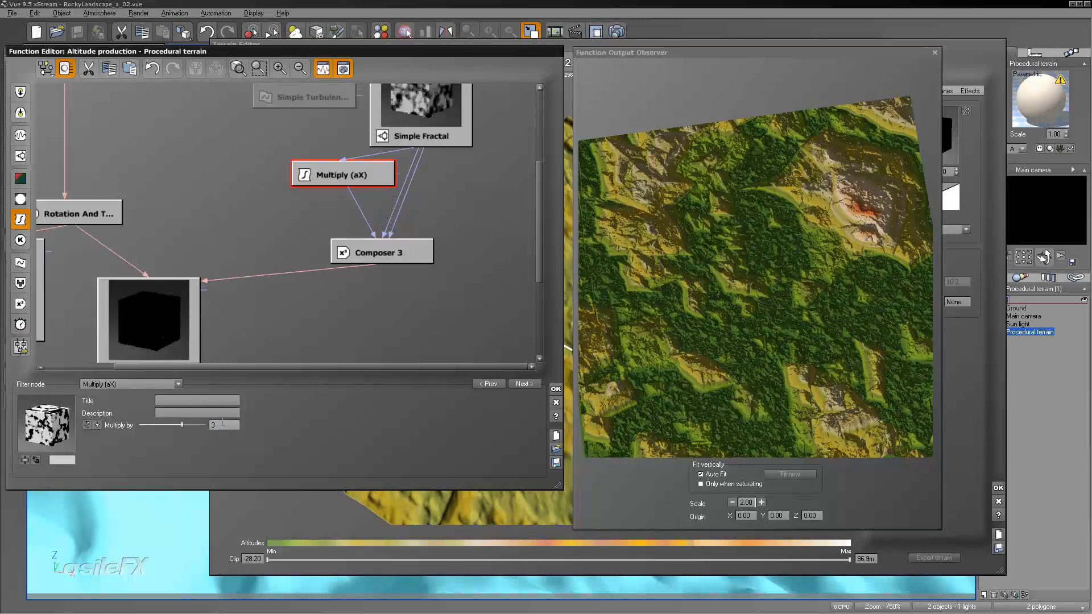
pyautogui.click(222, 423)
pyautogui.write('4')
pyautogui.press('Return')
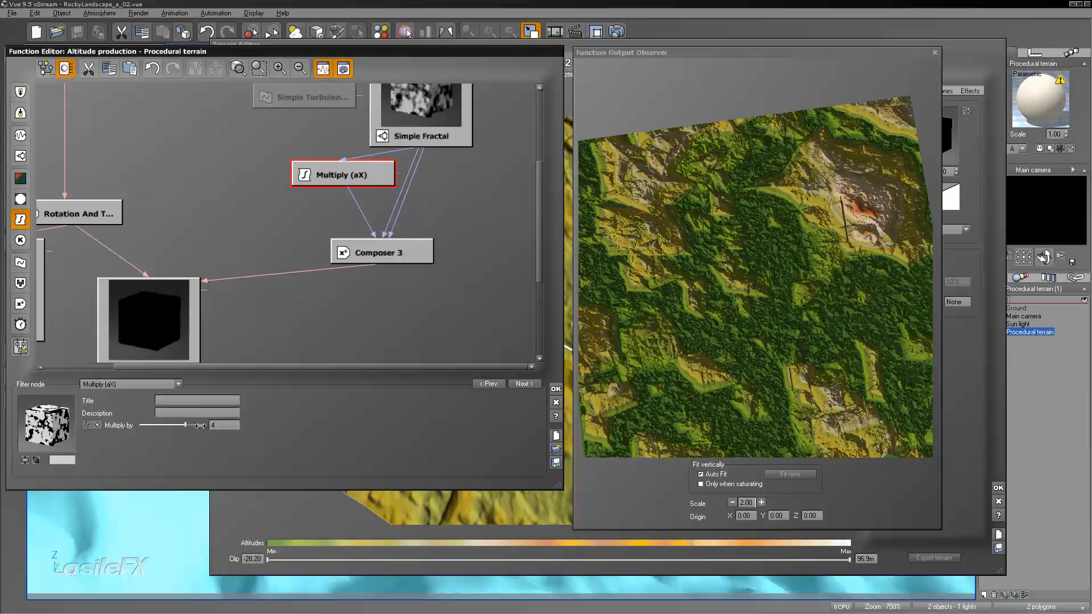
pyautogui.moveTo(734, 256); pyautogui.dragTo(625, 264, button='right')
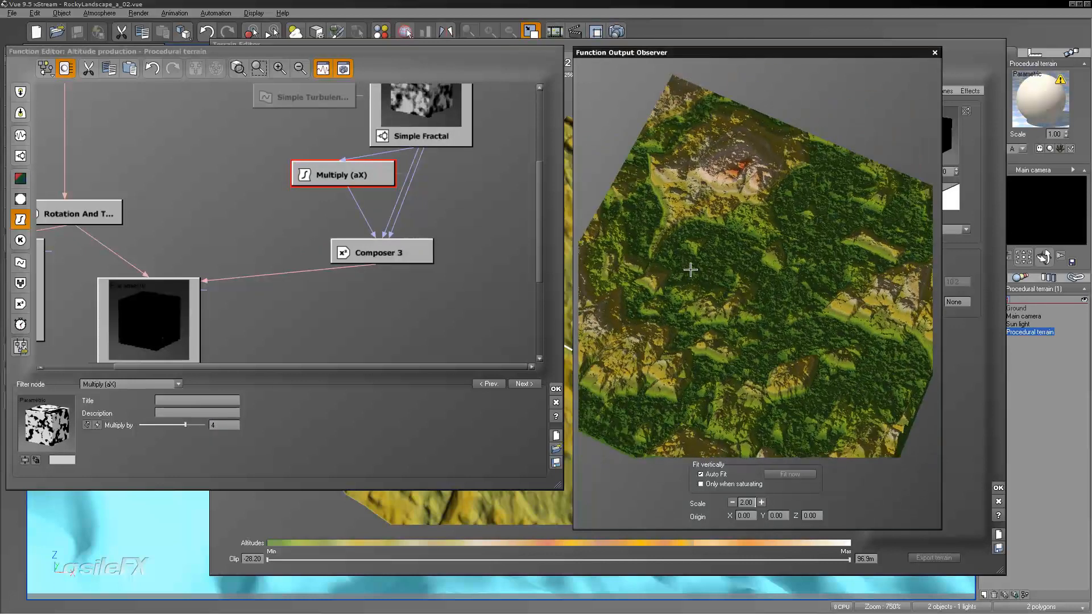
pyautogui.moveTo(178, 422); pyautogui.dragTo(199, 424)
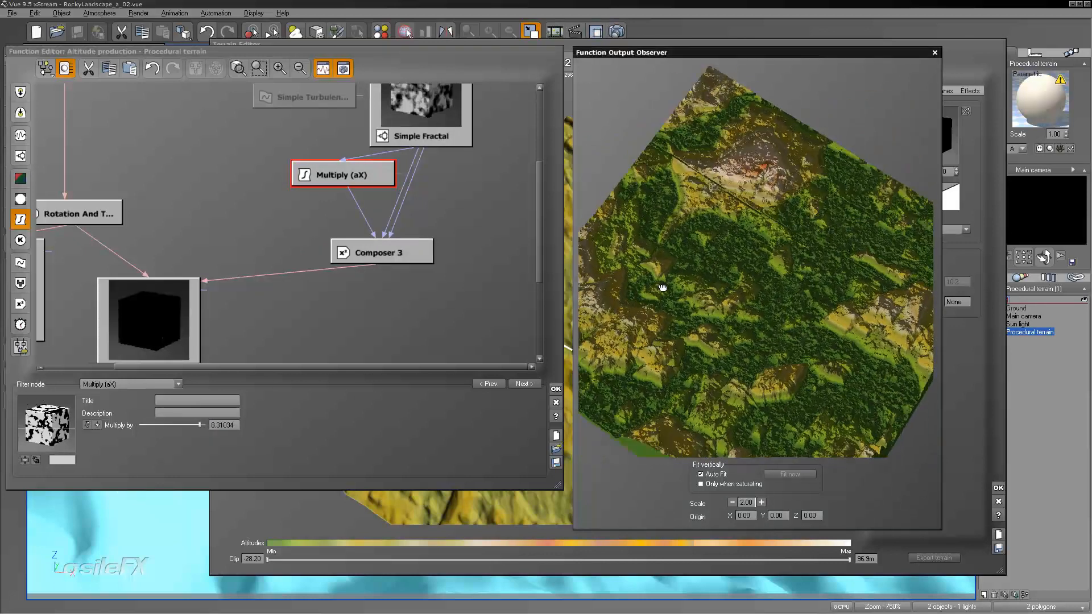
pyautogui.moveTo(766, 280); pyautogui.dragTo(818, 228, button='right')
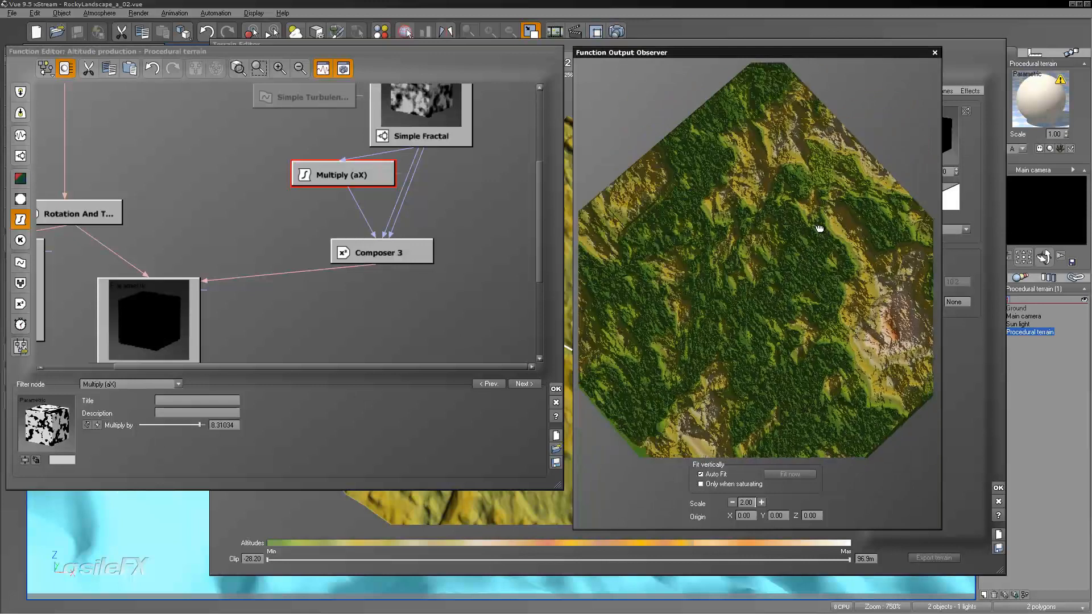
# - Try Multiply values of 0.2, -0.5 and -4, rotating the terrain preview to compare the distortion
pyautogui.doubleClick(225, 425)
pyautogui.write('0.2')
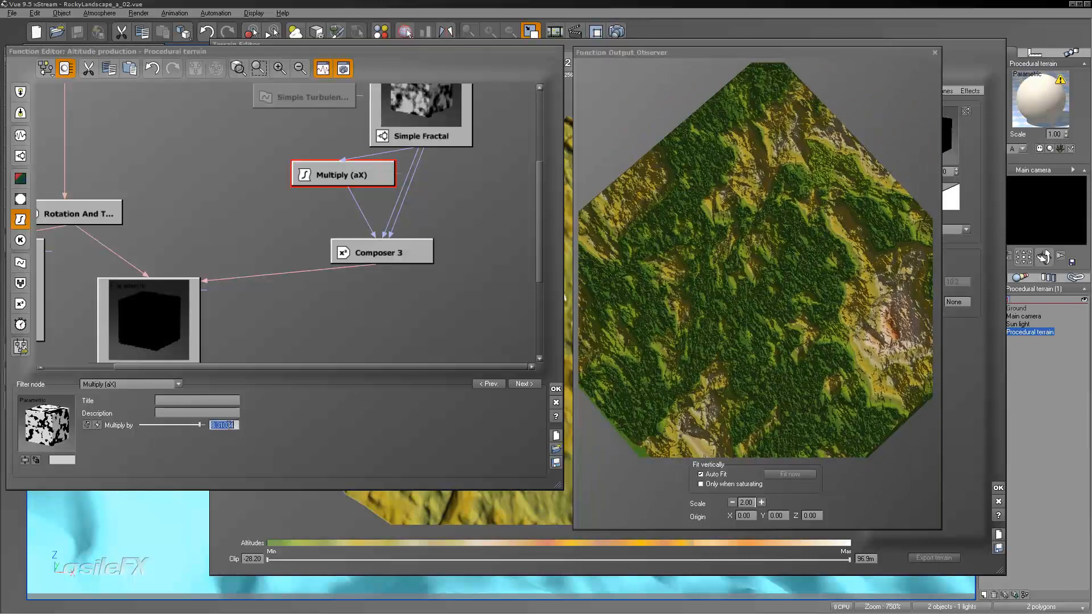
pyautogui.press('Return')
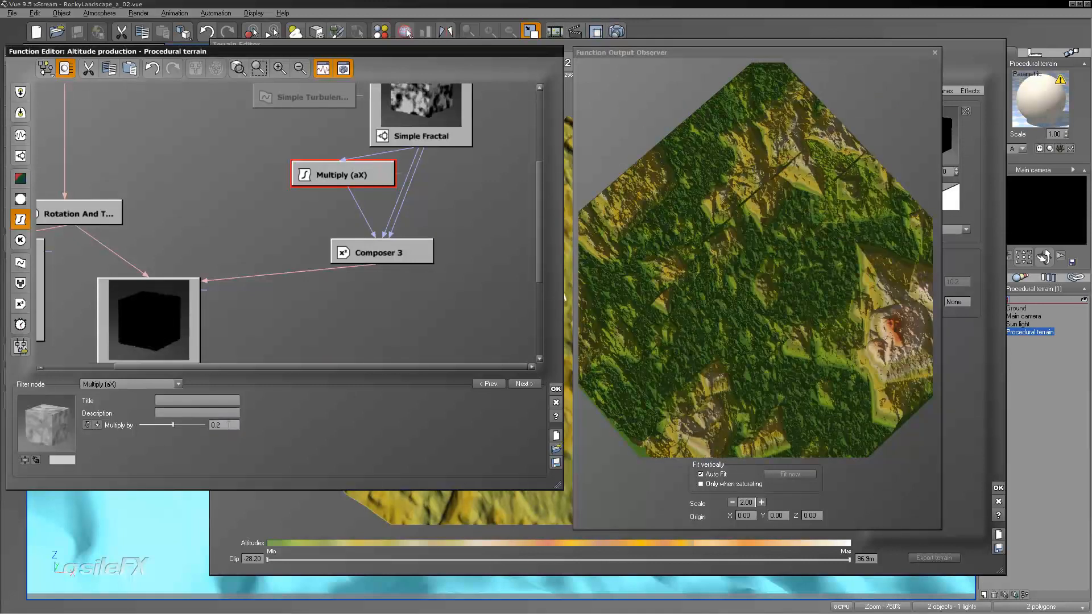
pyautogui.moveTo(631, 304); pyautogui.dragTo(707, 288)
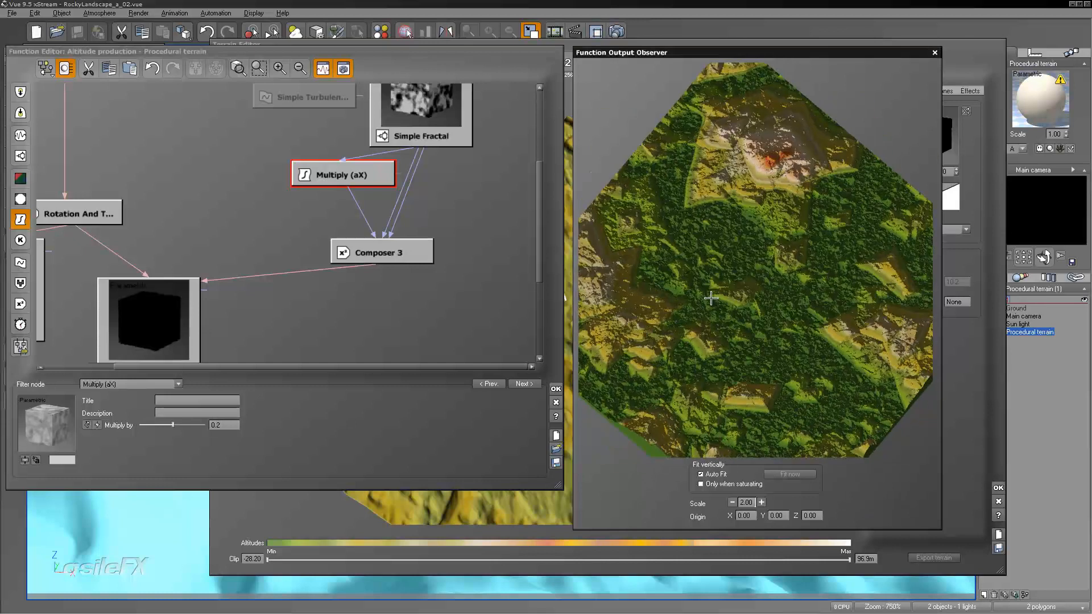
pyautogui.doubleClick(230, 424)
pyautogui.write('-')
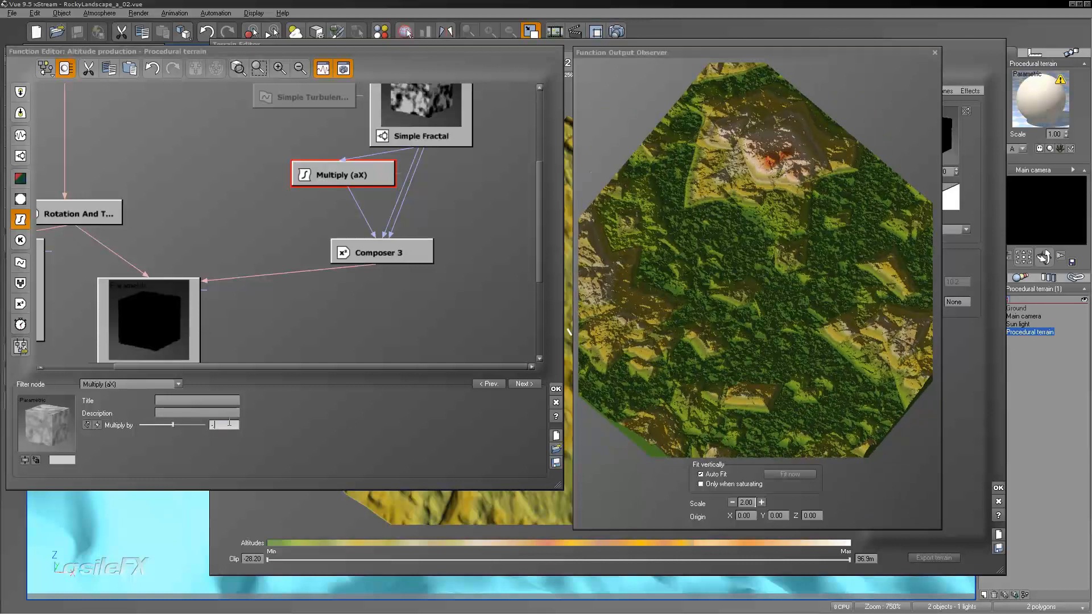
pyautogui.write('0.5')
pyautogui.press('Return')
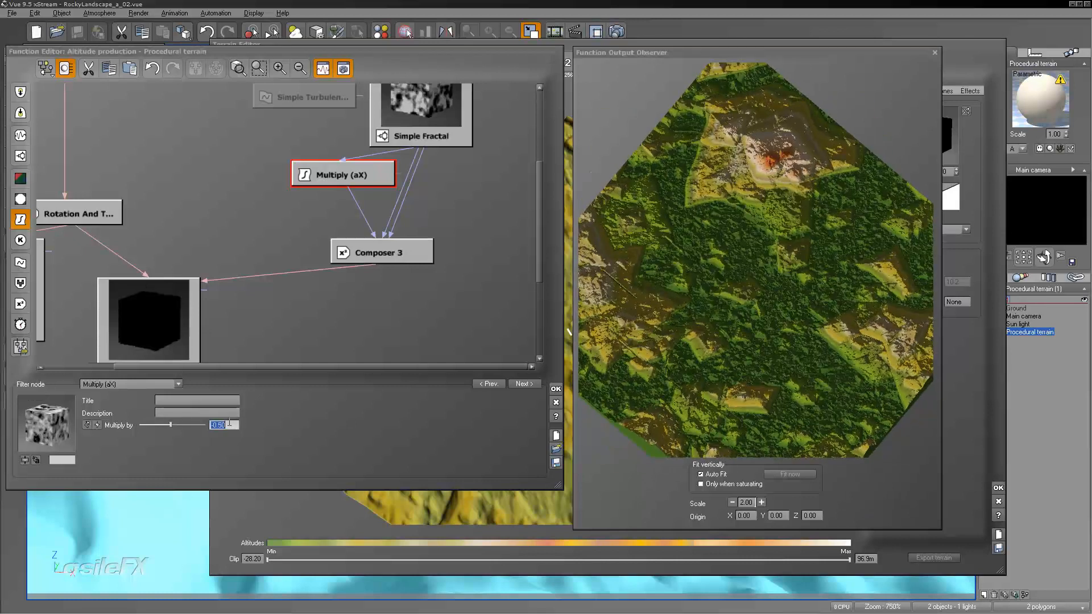
pyautogui.press('BackSpace')
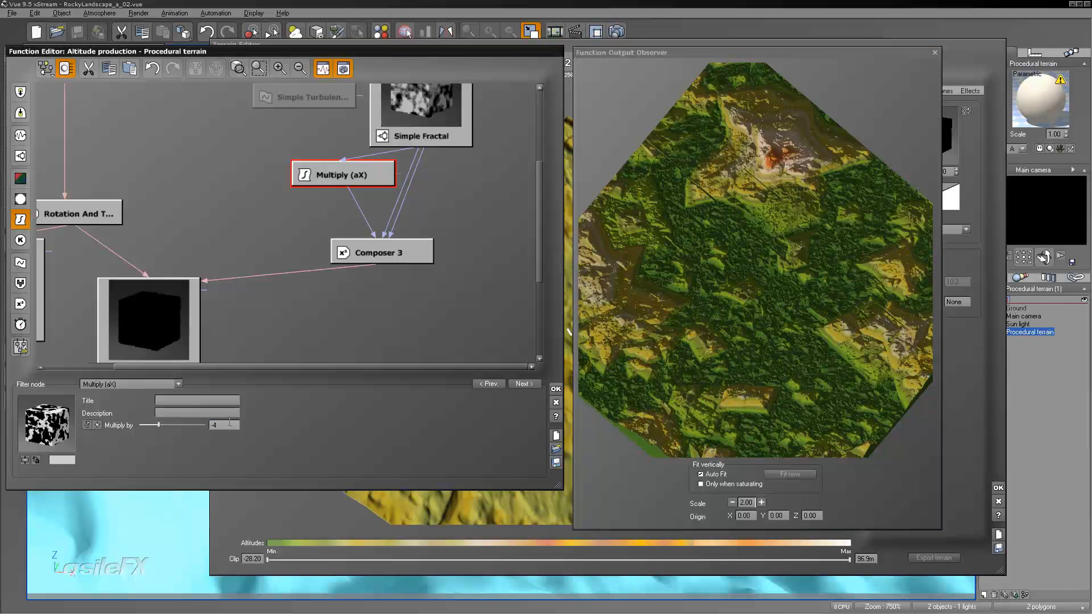
pyautogui.moveTo(748, 270); pyautogui.dragTo(725, 284)
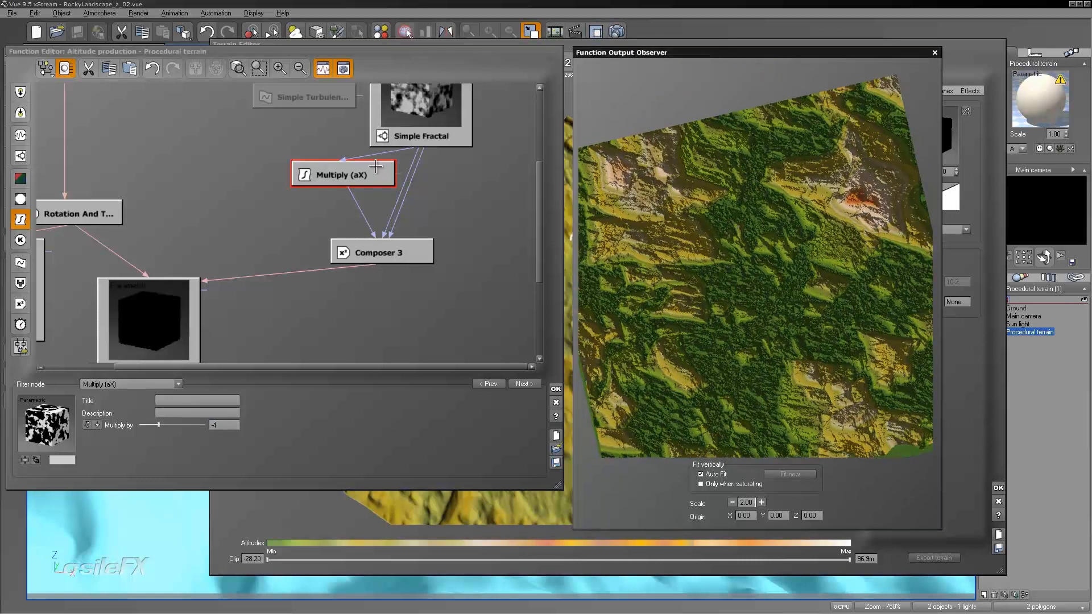
# - Delete the Multiply (aX) node and move the custom Simple Fractal back directly above Composer 3
pyautogui.click(383, 197)
pyautogui.click(369, 178)
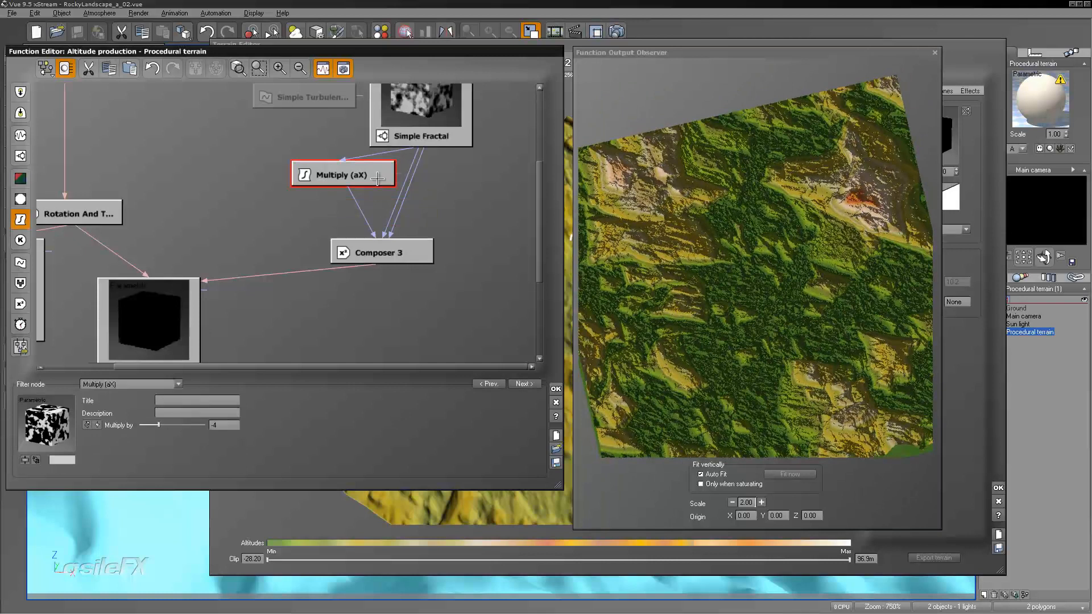
pyautogui.press('Delete')
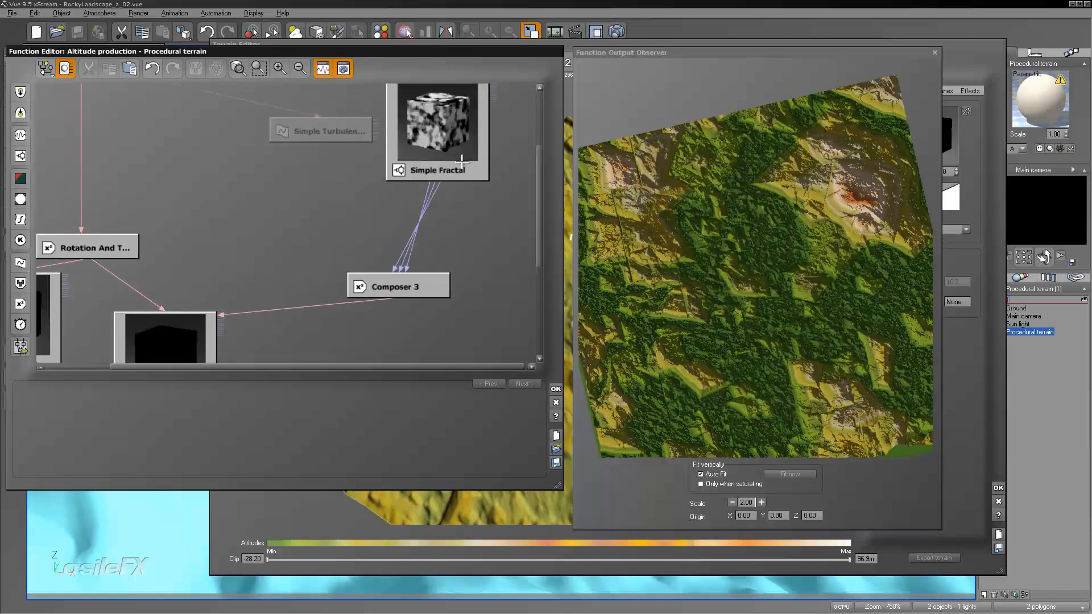
pyautogui.moveTo(475, 179); pyautogui.dragTo(435, 253)
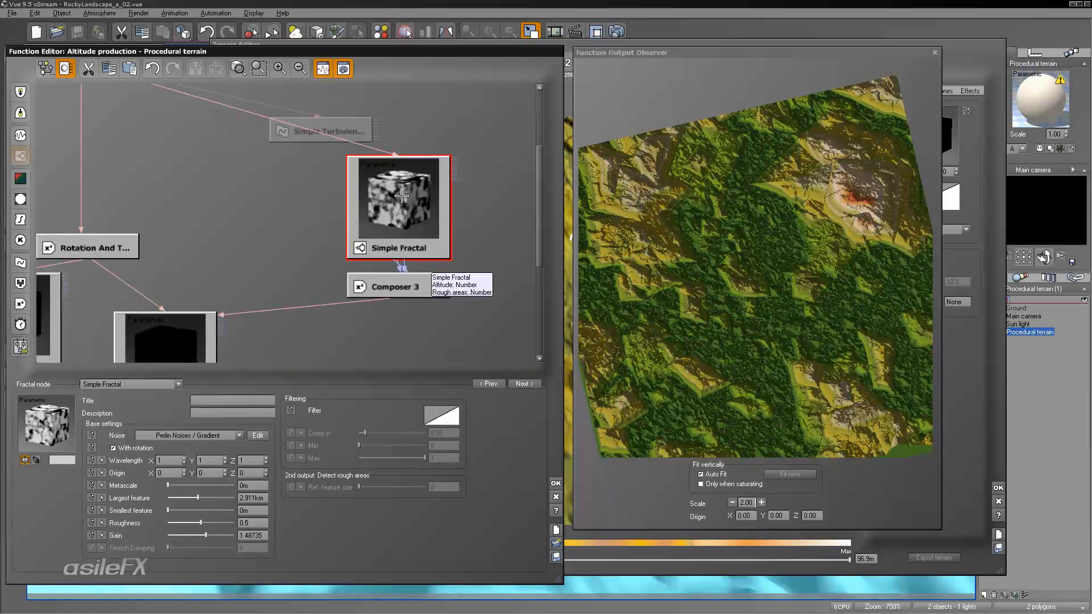
# - Reconnect the right blended Simple Fractal's origin to Simple Turbulence and delete the custom Simple Fractal and Composer 3
pyautogui.click(462, 320)
pyautogui.moveTo(461, 320); pyautogui.dragTo(404, 203)
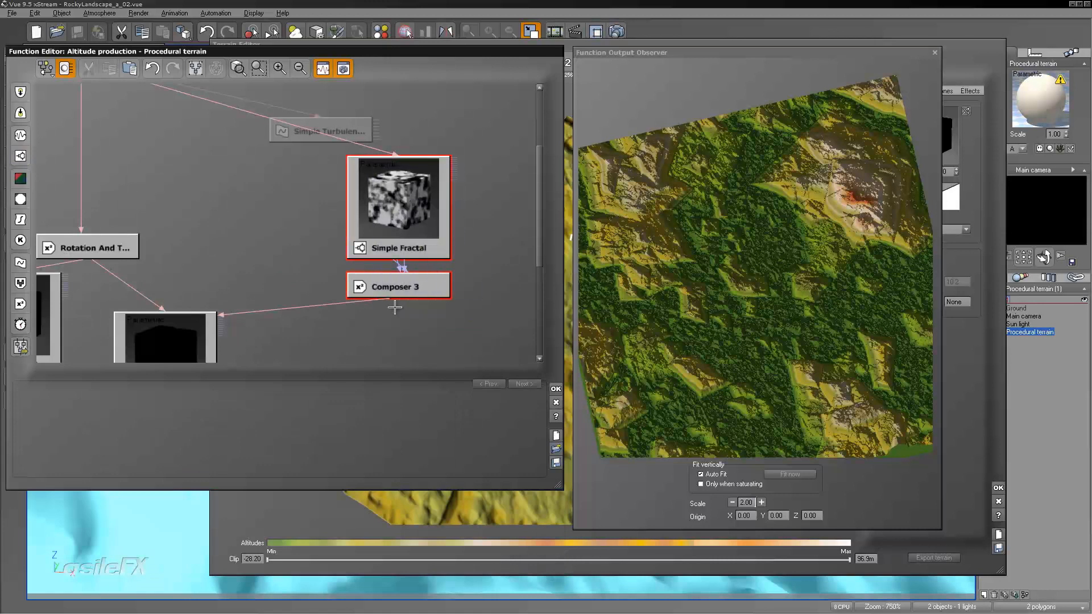
pyautogui.moveTo(401, 280); pyautogui.dragTo(310, 142)
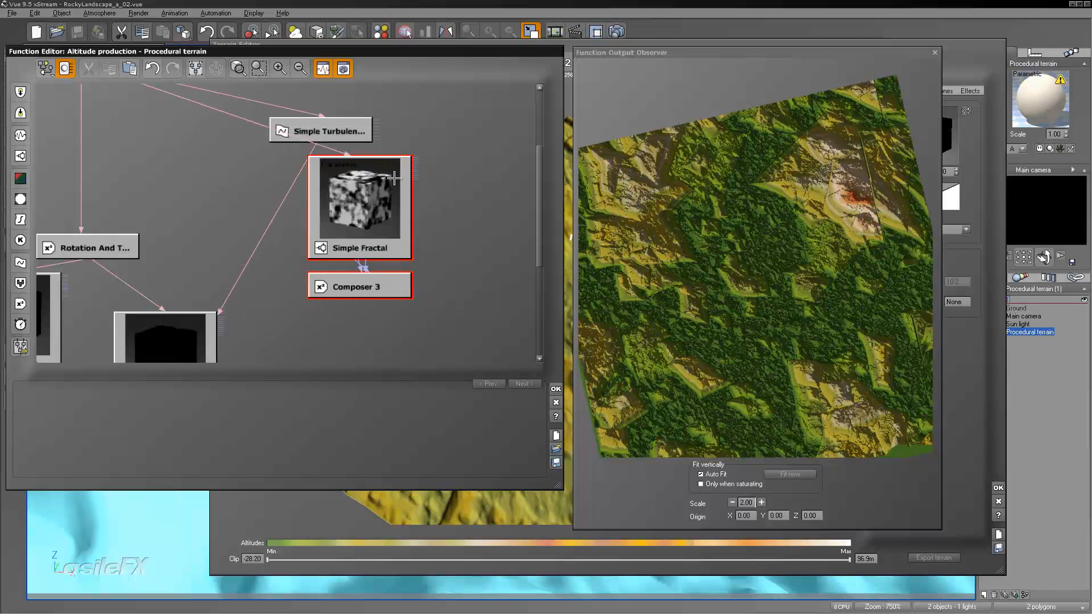
pyautogui.click(441, 172)
pyautogui.moveTo(441, 172); pyautogui.dragTo(393, 324)
pyautogui.press('Delete')
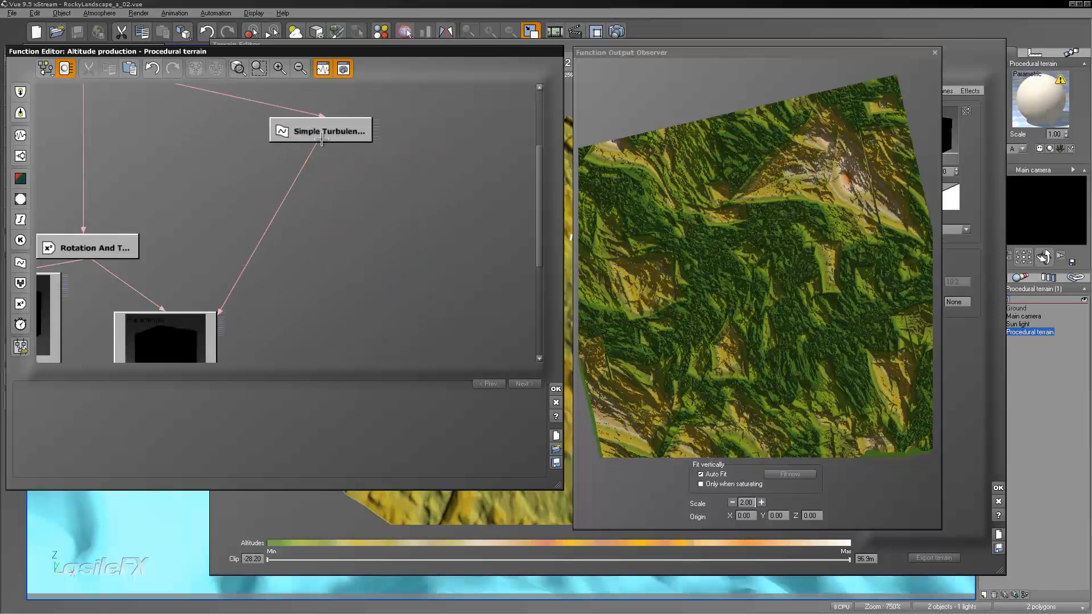
# - Move Simple Turbulence beside the rotation node and set its largest feature to about 63.77 and amplitude to about 5.51
pyautogui.moveTo(321, 129); pyautogui.dragTo(271, 263)
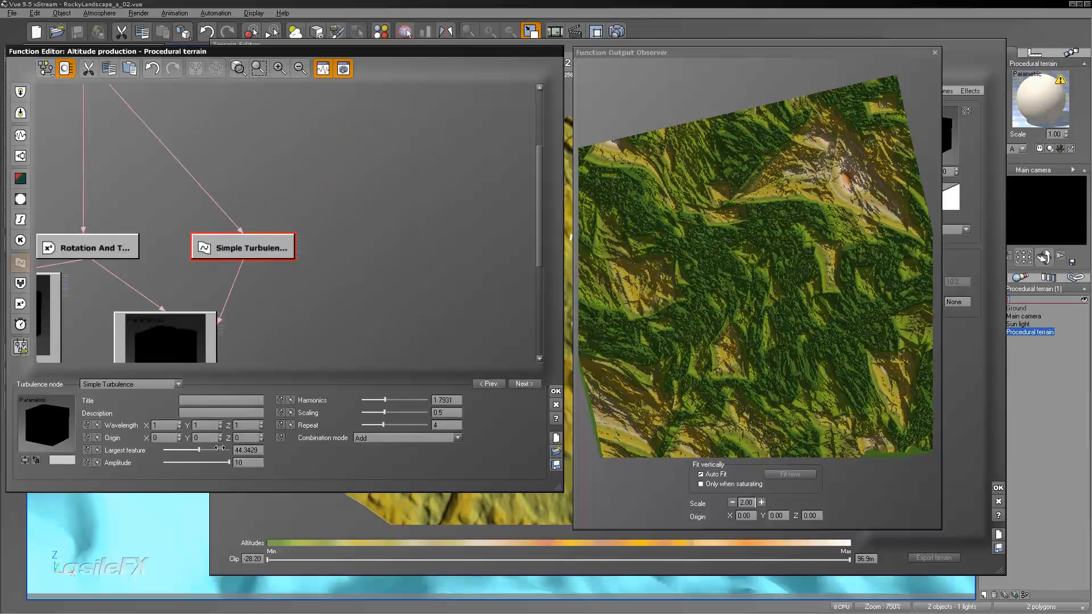
pyautogui.moveTo(220, 448); pyautogui.dragTo(223, 448)
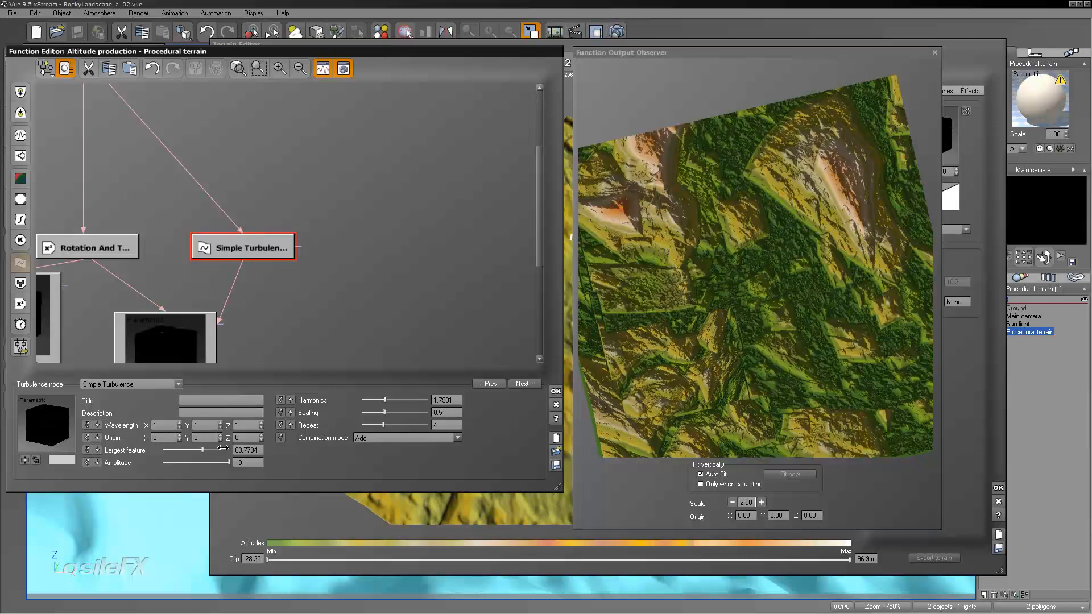
pyautogui.moveTo(225, 467); pyautogui.dragTo(219, 468)
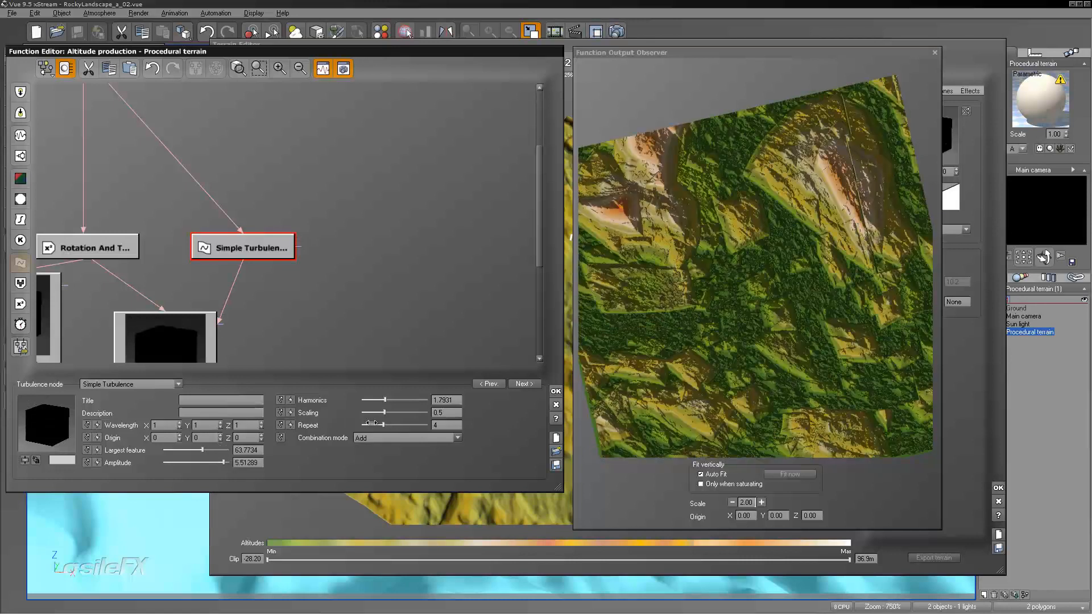
pyautogui.click(394, 411)
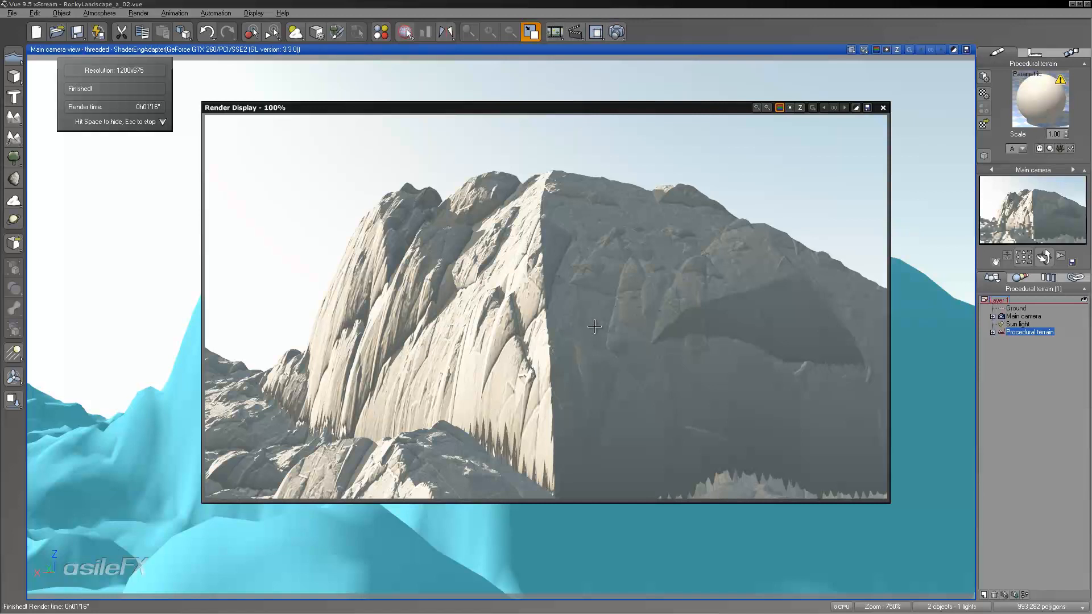
# - Close the finished render and orbit the main camera view to look down on the large rock formation
pyautogui.click(883, 108)
pyautogui.moveTo(558, 339); pyautogui.dragTo(618, 274, button='right')
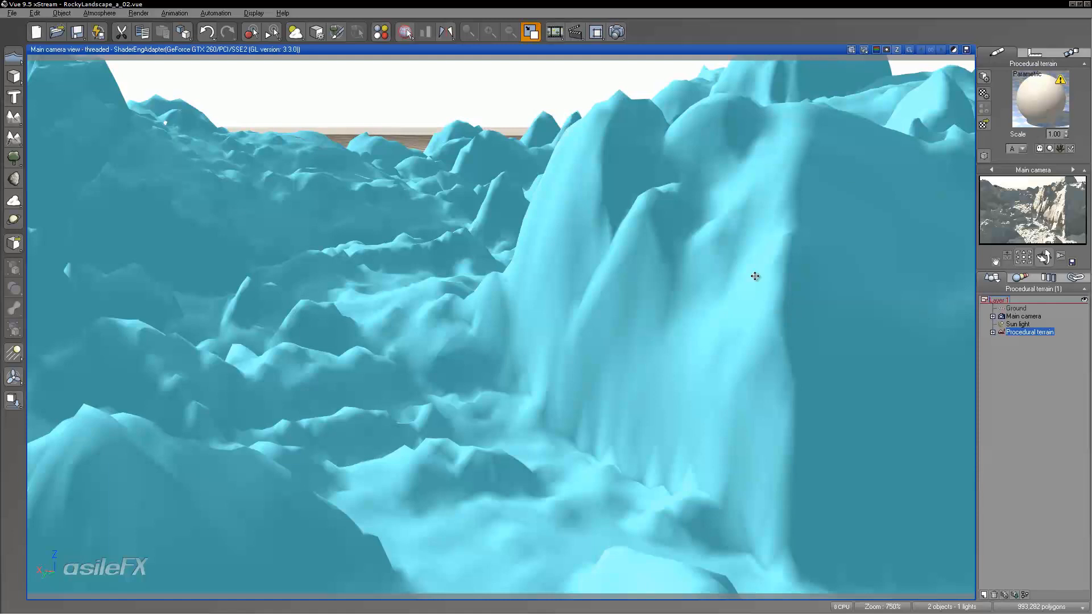
pyautogui.moveTo(756, 275); pyautogui.dragTo(757, 218, button='right')
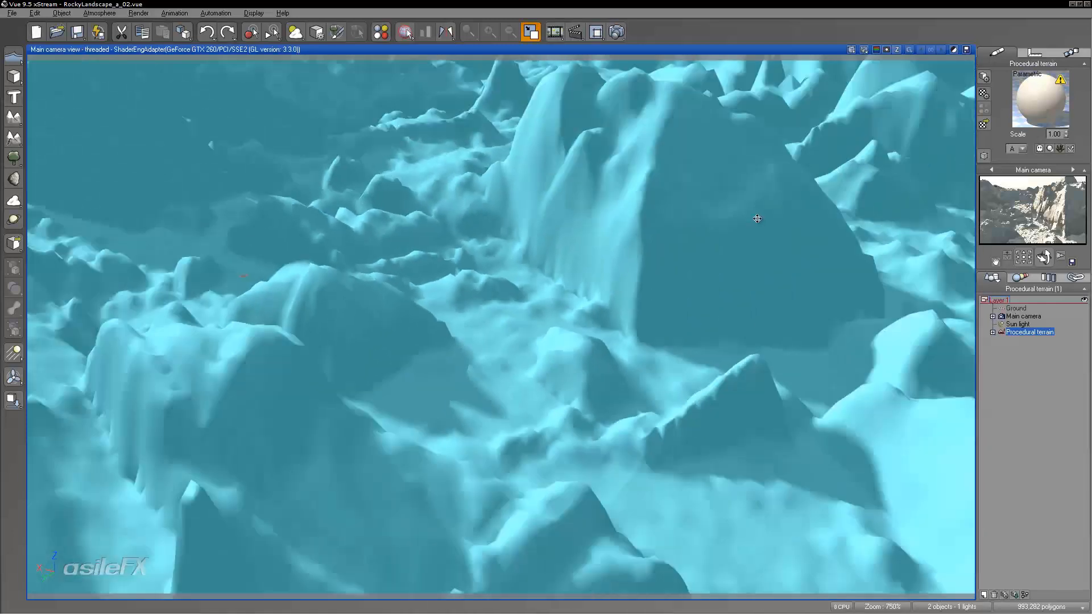
pyautogui.moveTo(652, 294); pyautogui.dragTo(611, 313, button='right')
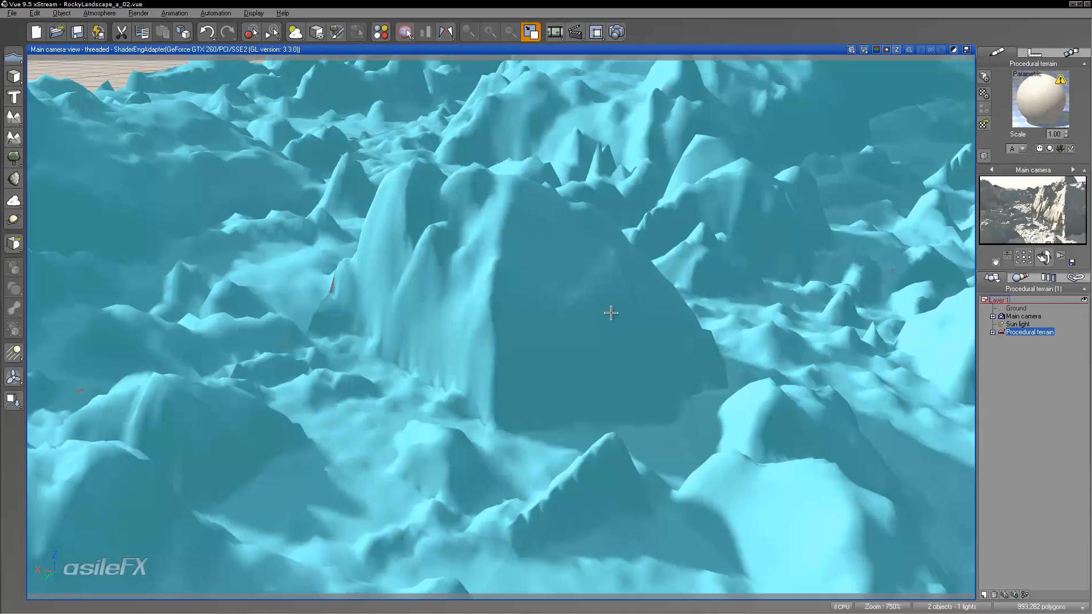